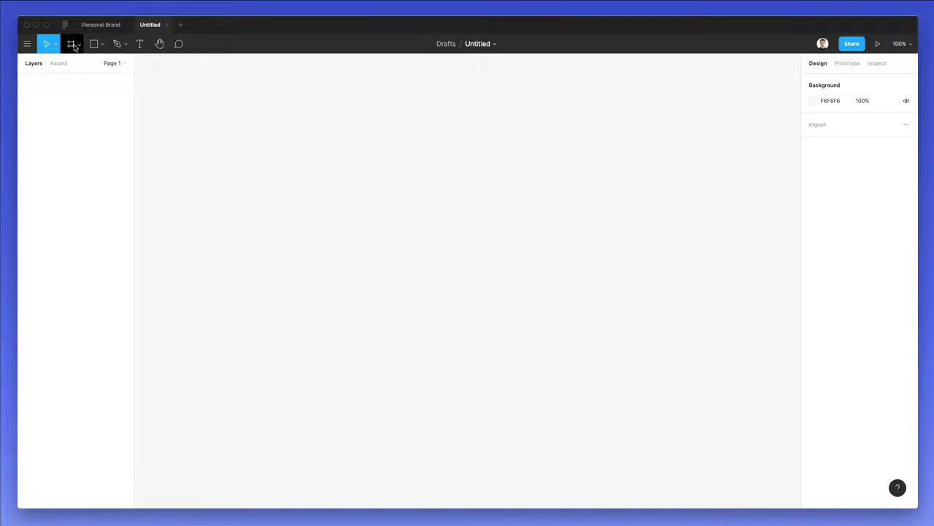
- Create a new frame from the 1440 × 1024 Desktop preset
left_click(73, 44)
left_click(79, 44)
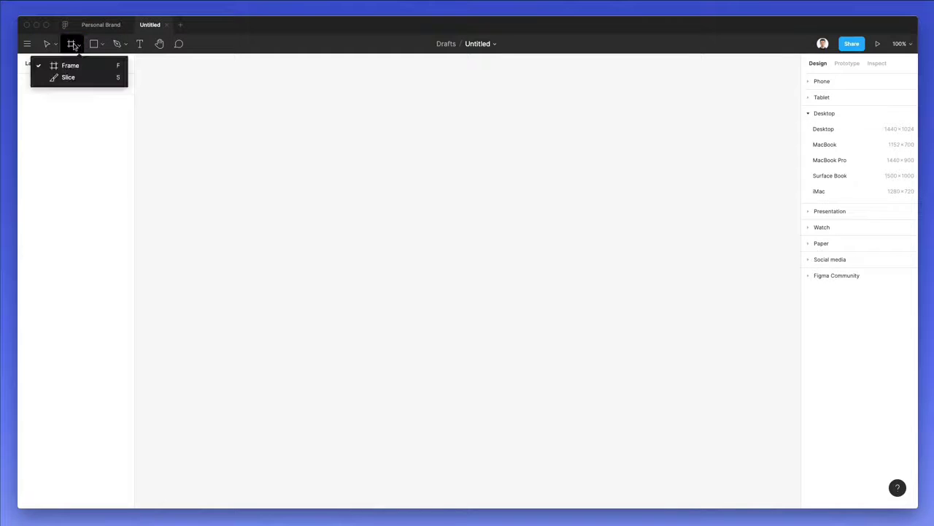
left_click(79, 43)
left_click(826, 129)
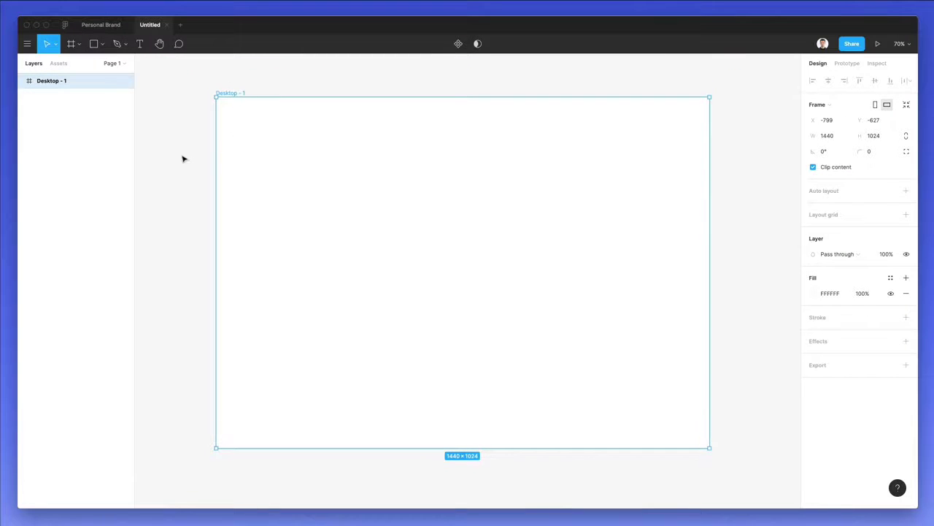
- Rename the desktop frame as 1
double_click(54, 82)
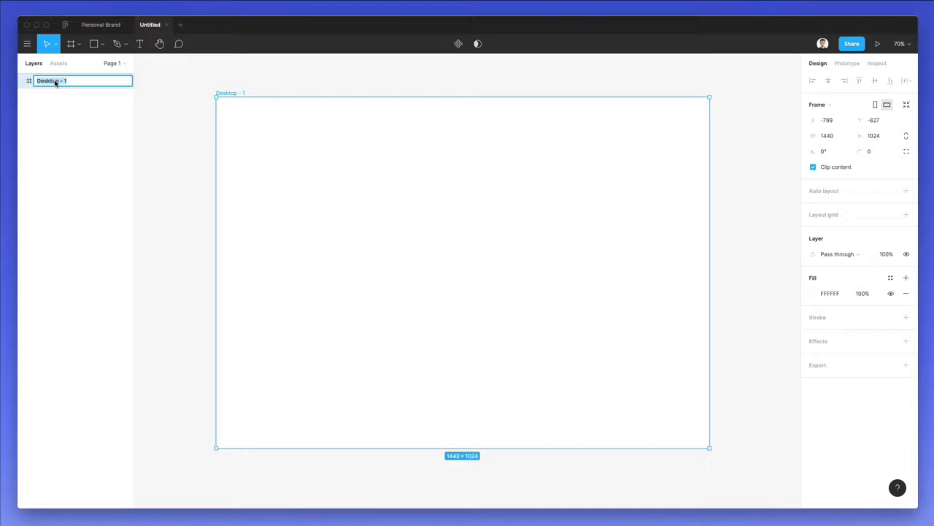
type("1")
key("Return")
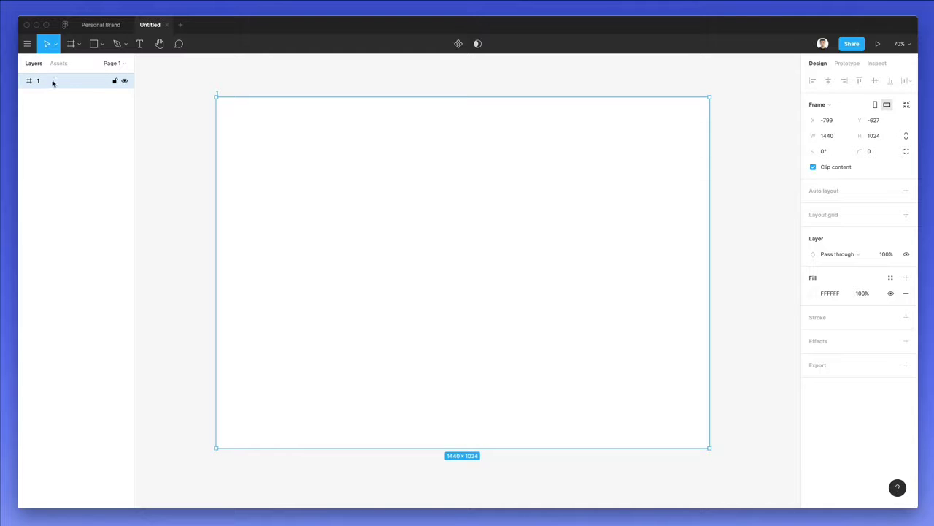
left_click(192, 178)
- Draw a full-height sidebar rectangle along the frame's left edge, about 252 wide and 1024 high
scroll(191, 179, "right", 2)
key("r")
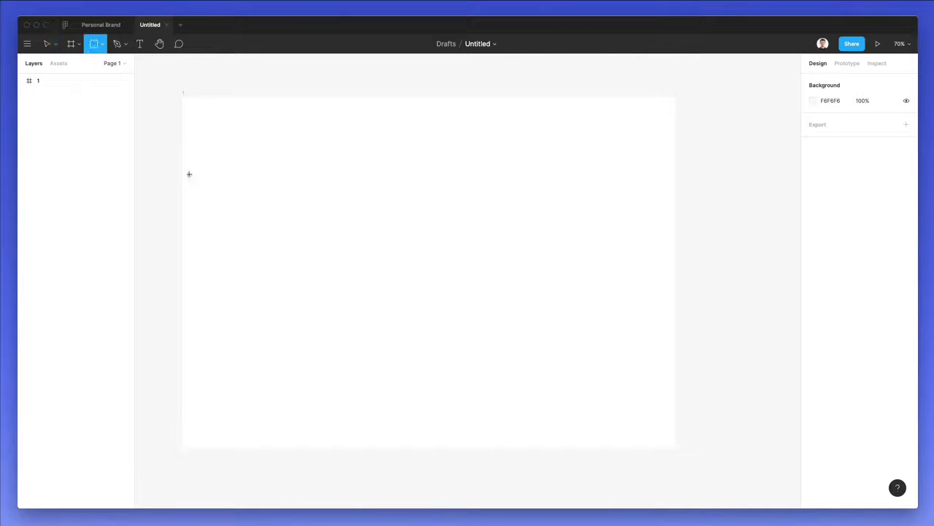
mouse_move(185, 97)
left_mouse_down()
mouse_move(294, 409)
mouse_move(271, 449)
left_mouse_up()
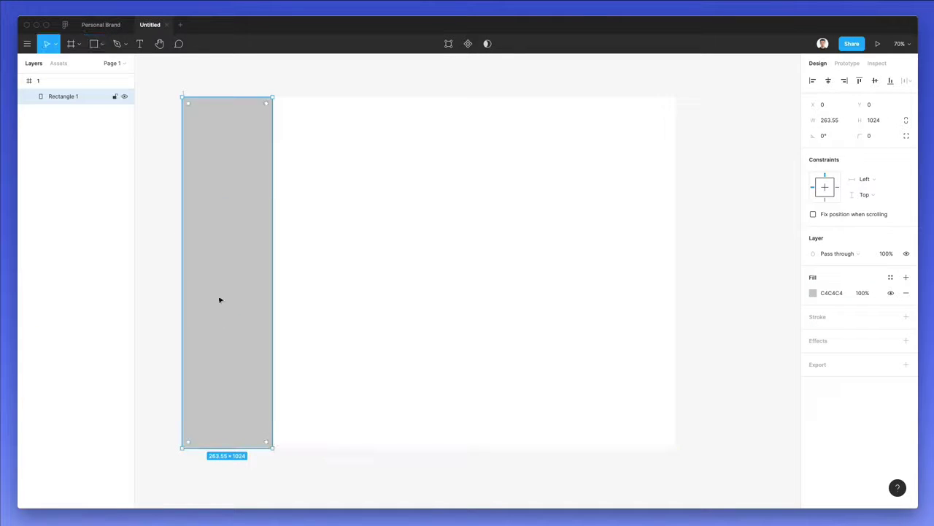
left_click_drag(270, 251, 269, 250)
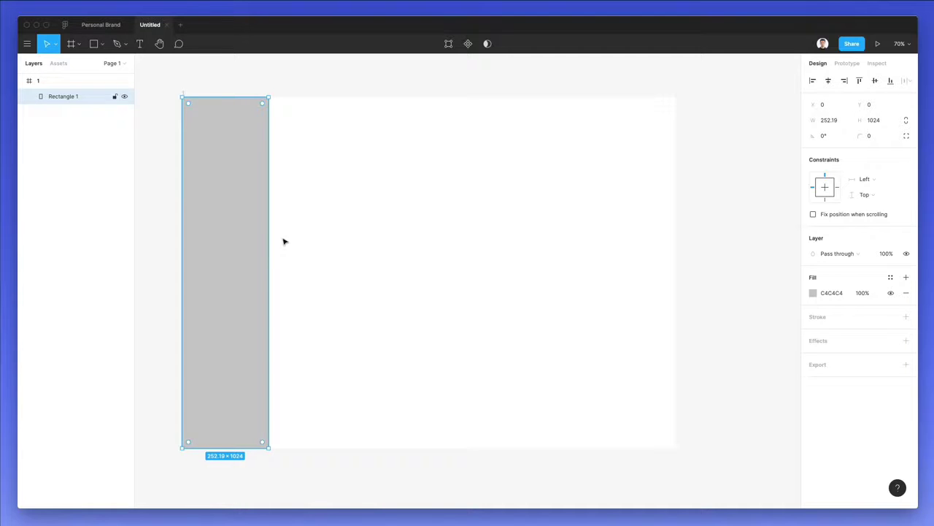
- Fill the sidebar rectangle with white FFFFFF and add a drop shadow effect to it
left_click(811, 293)
left_click_drag(746, 300, 682, 262)
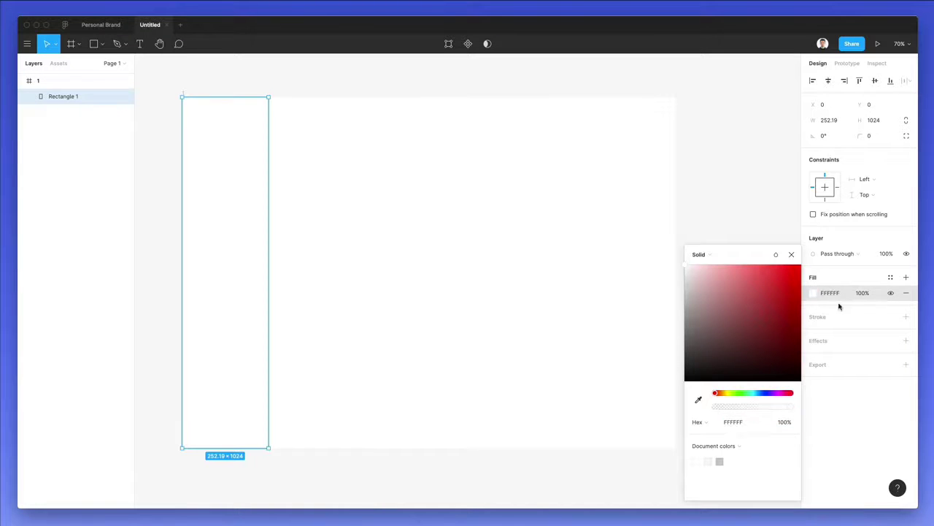
left_click(831, 341)
left_click(828, 341)
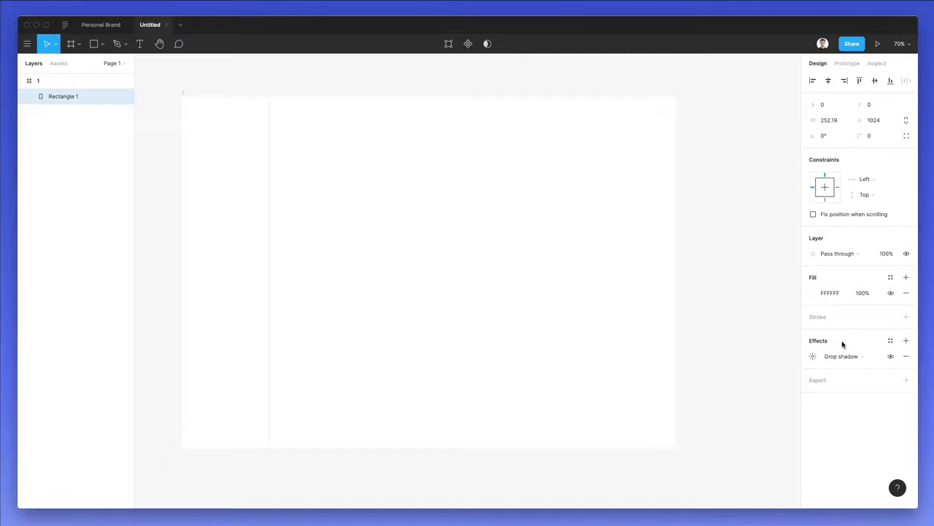
left_click(347, 132)
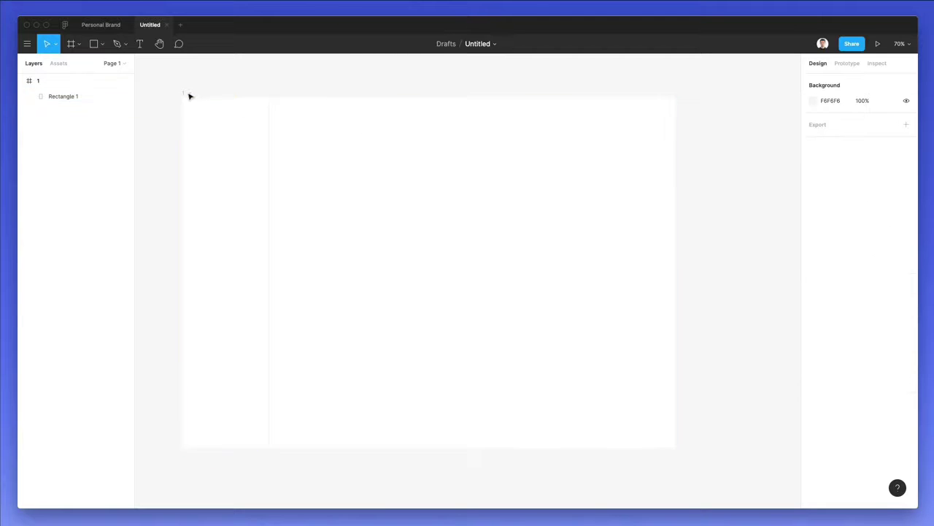
- Change the fill of frame 1 to the very pale blue F7F8FB
left_click(188, 96)
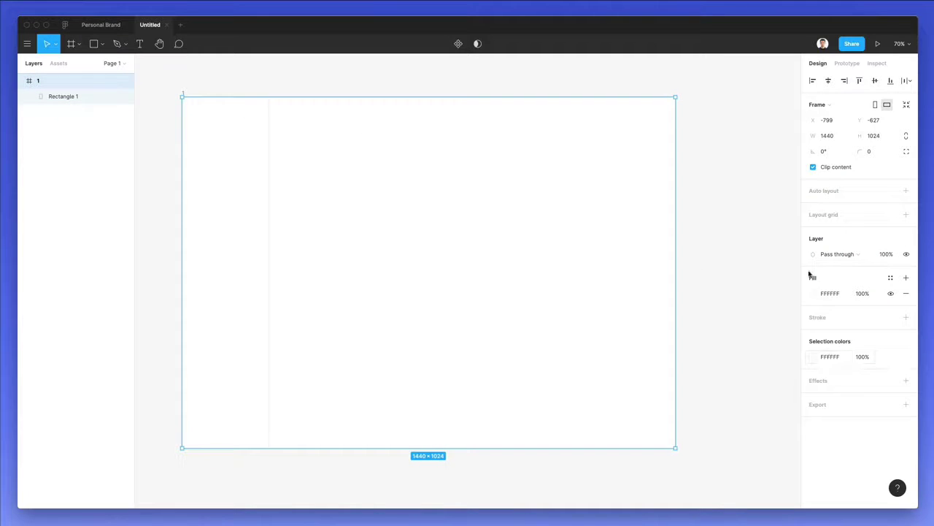
left_click(812, 293)
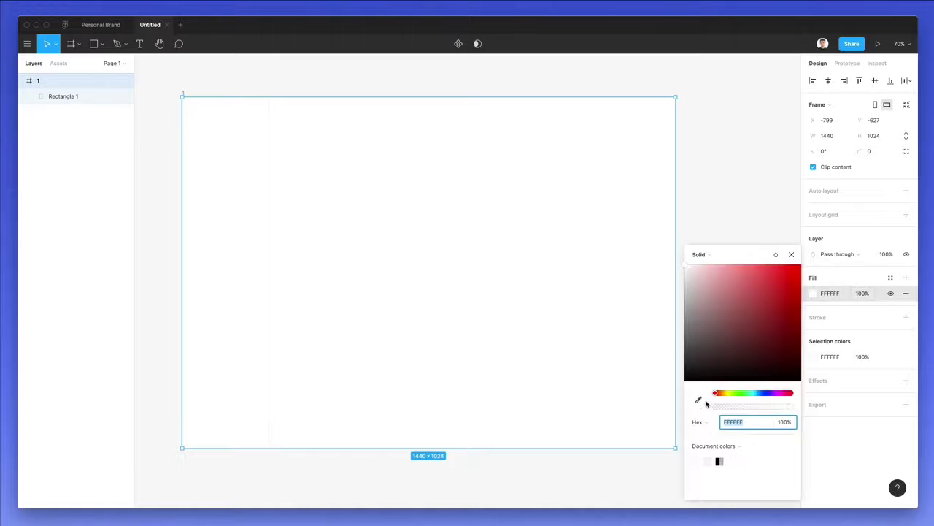
left_click_drag(757, 393, 761, 395)
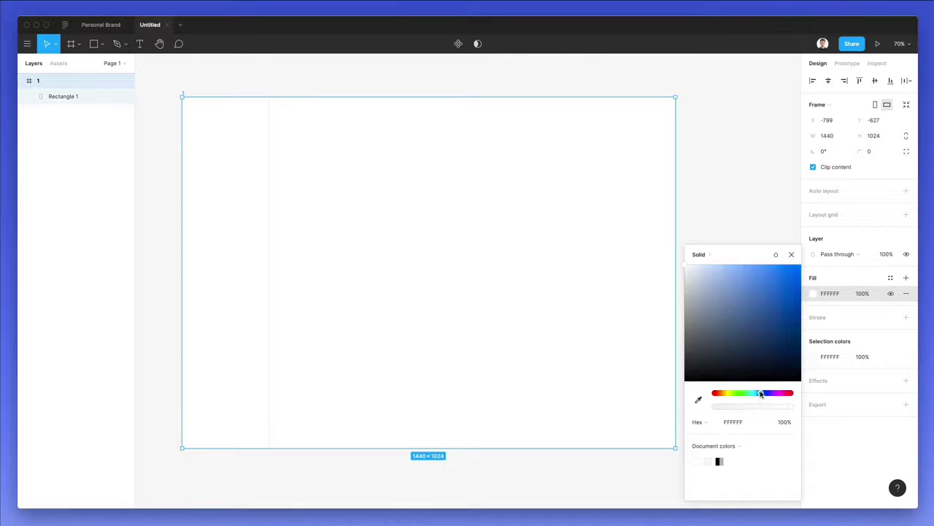
left_click_drag(685, 269, 687, 272)
left_click(590, 265)
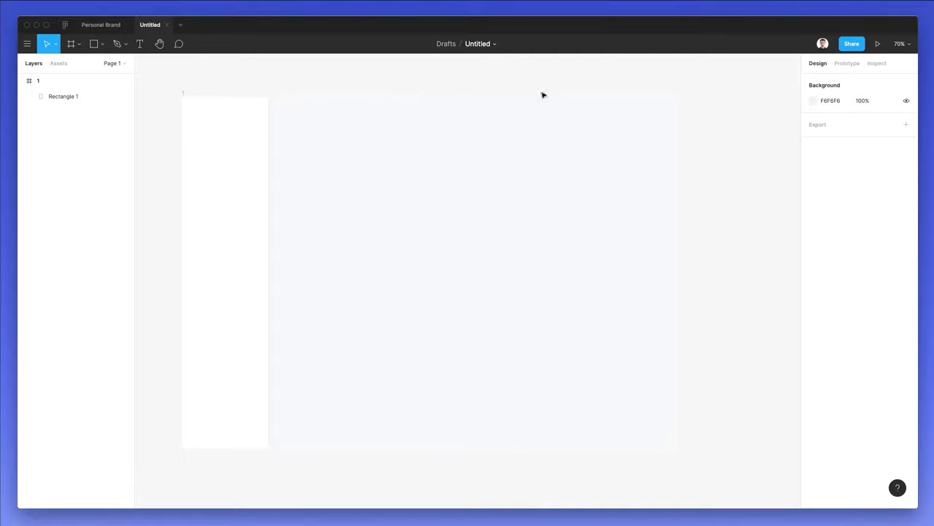
- Sample the frame's colour for the canvas background and darken it slightly to ECEEF4
left_click(812, 101)
left_click(698, 248)
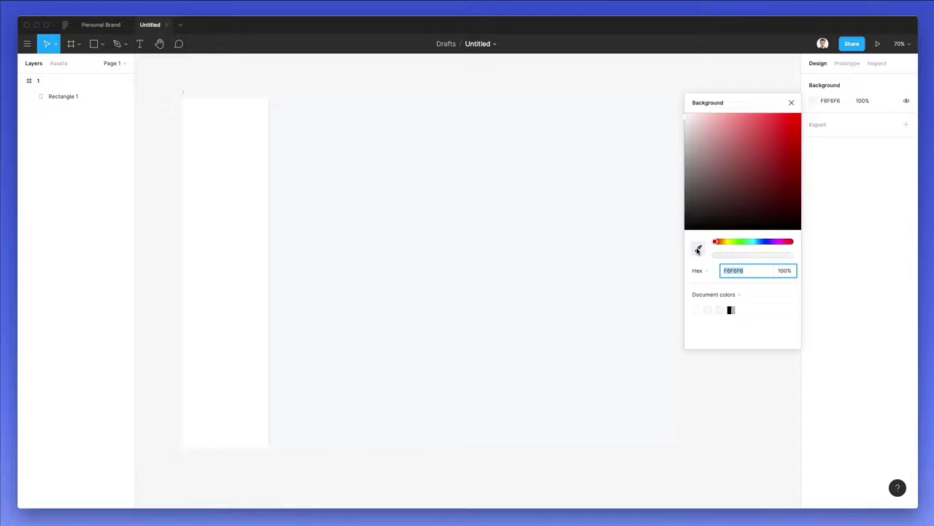
left_click(522, 227)
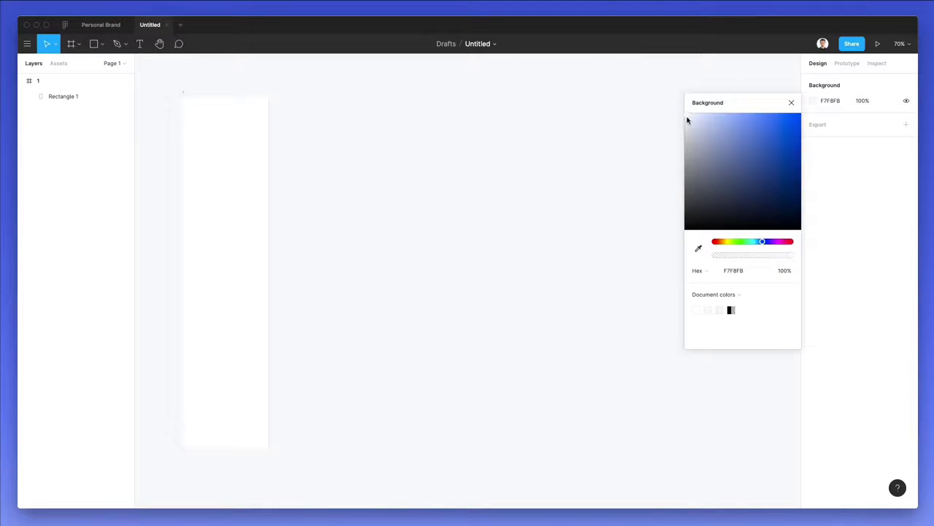
left_click_drag(687, 120, 691, 125)
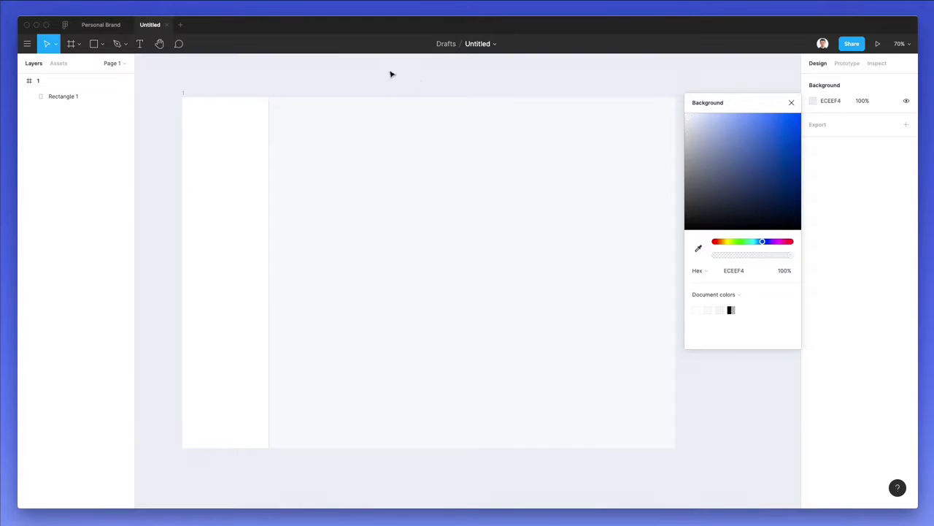
left_click(791, 102)
- Hide the sidebar rectangle's drop shadow and lock the rectangle
left_click(194, 156)
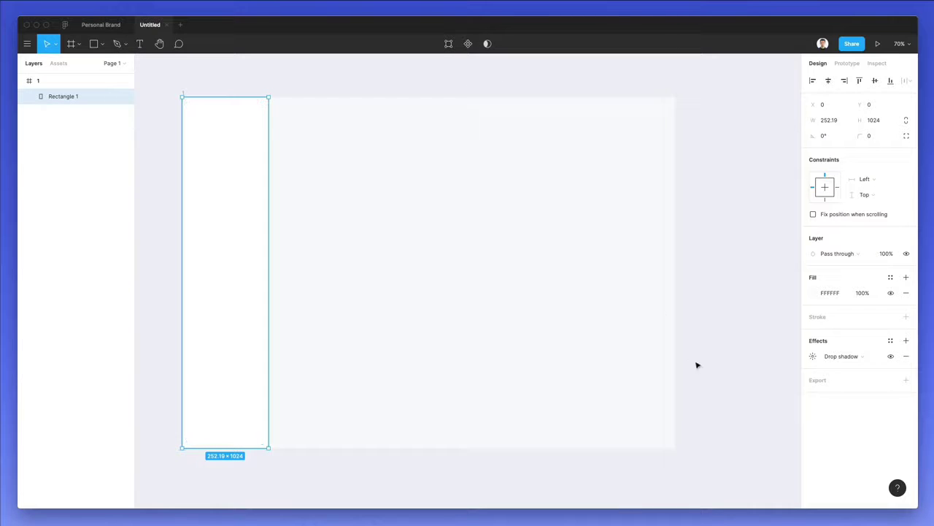
left_click(890, 356)
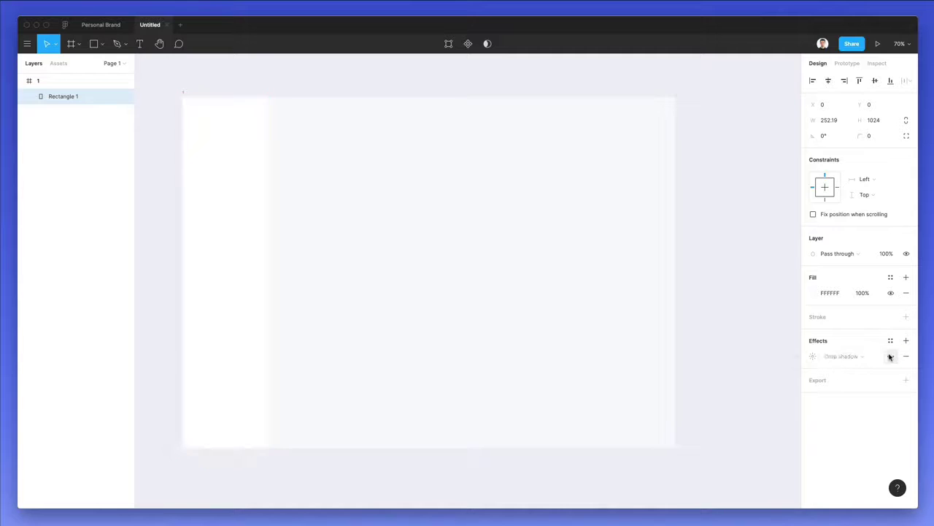
scroll(233, 161, "down", 2)
scroll(234, 162, "up", 4)
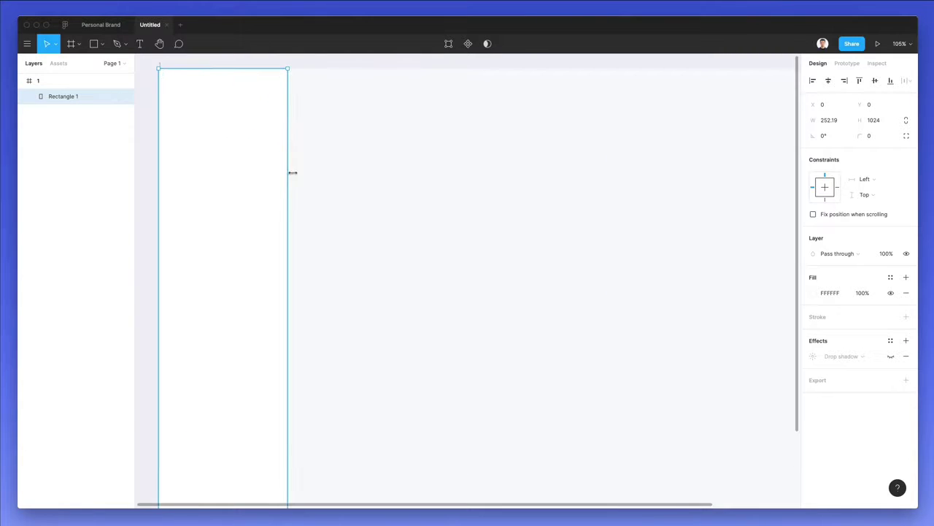
right_click(230, 173)
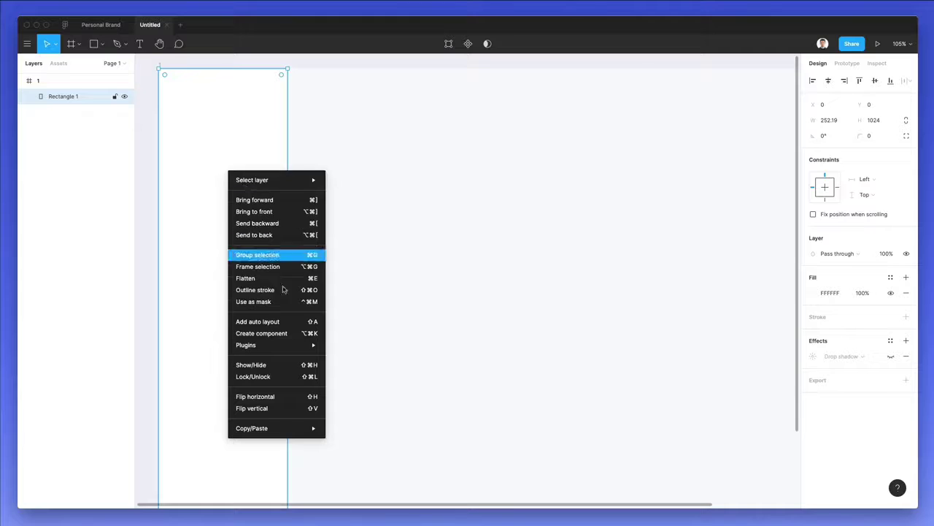
left_click(252, 376)
key("shift+1")
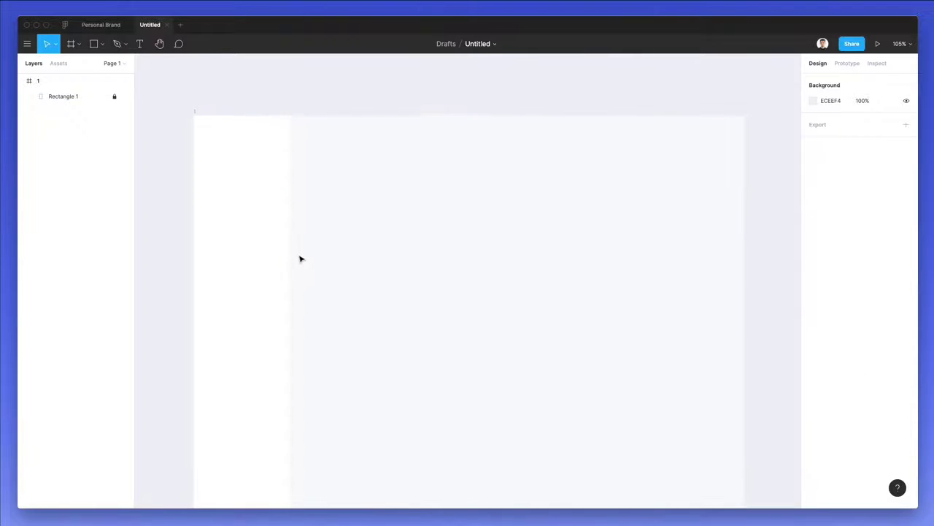
- Add a text layer reading "Dashboard" inside the white sidebar
key("t")
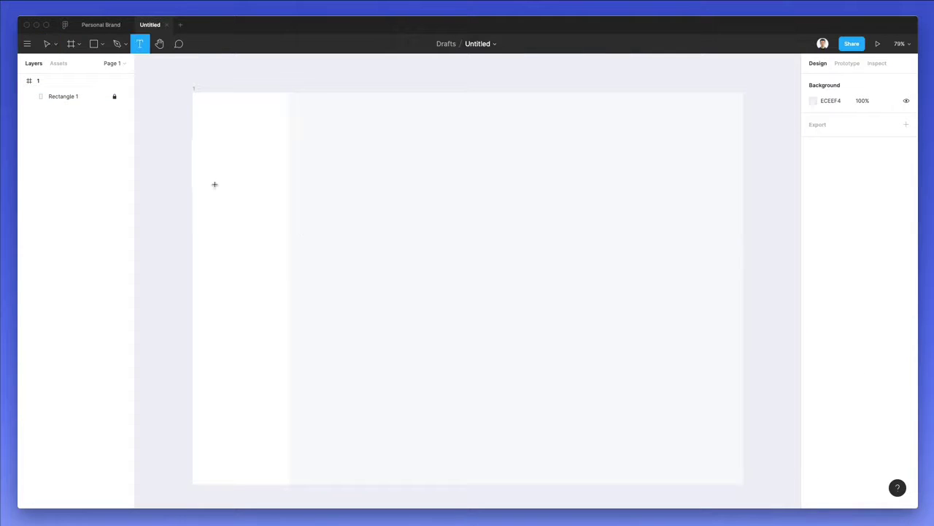
left_click(216, 182)
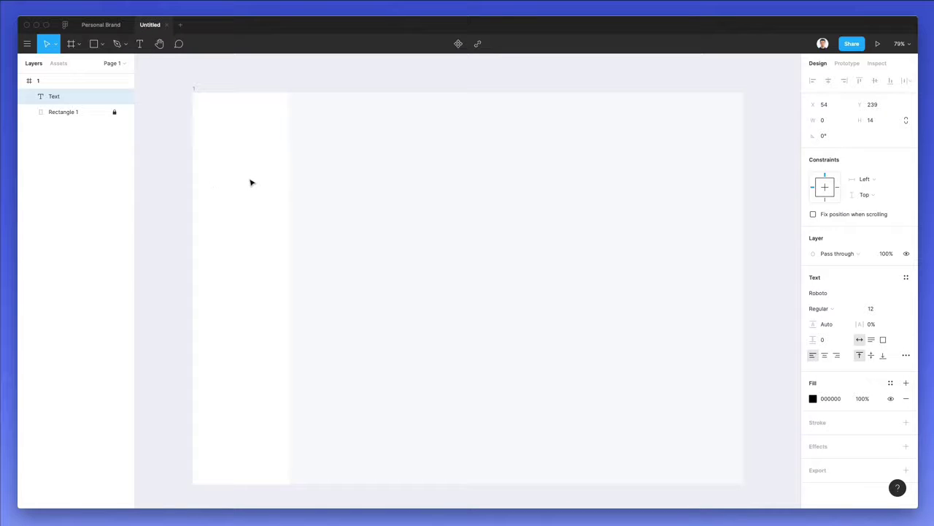
type("Dashboard")
key("Escape")
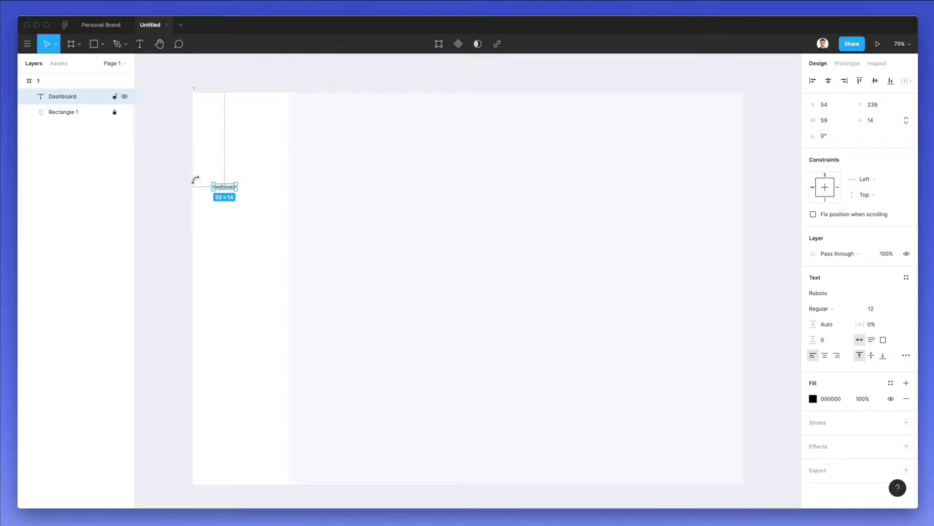
- Set the Dashboard text's font to Montserrat
scroll(191, 178, "up", 3)
scroll(227, 178, "up", 3)
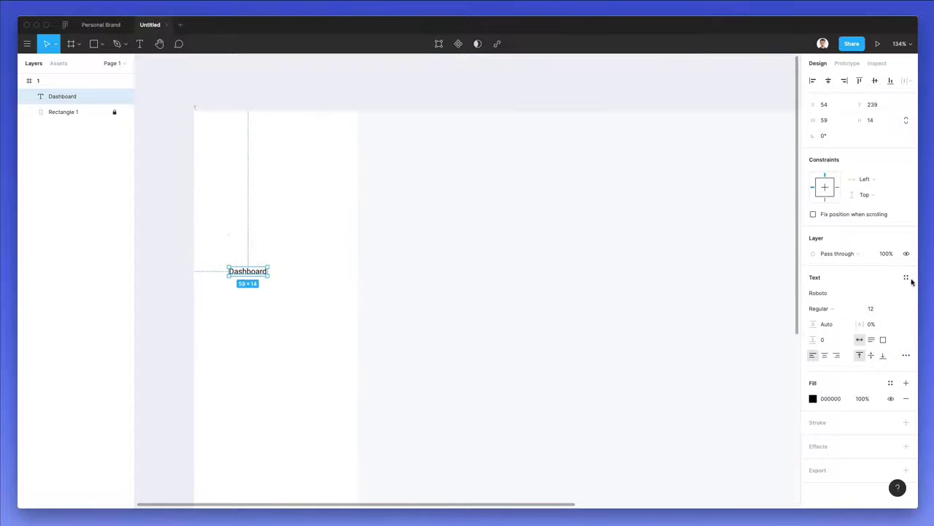
left_click(868, 293)
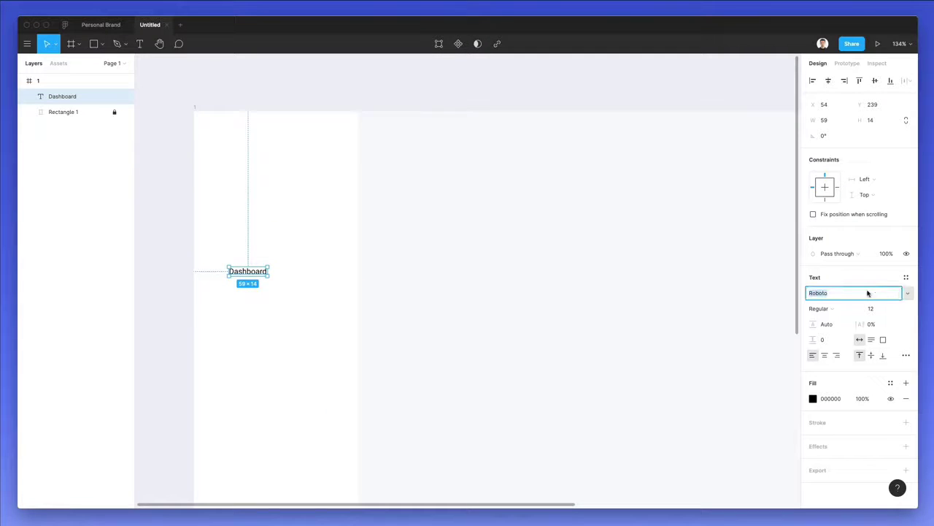
type("Montserrat")
key("Return")
left_click(453, 326)
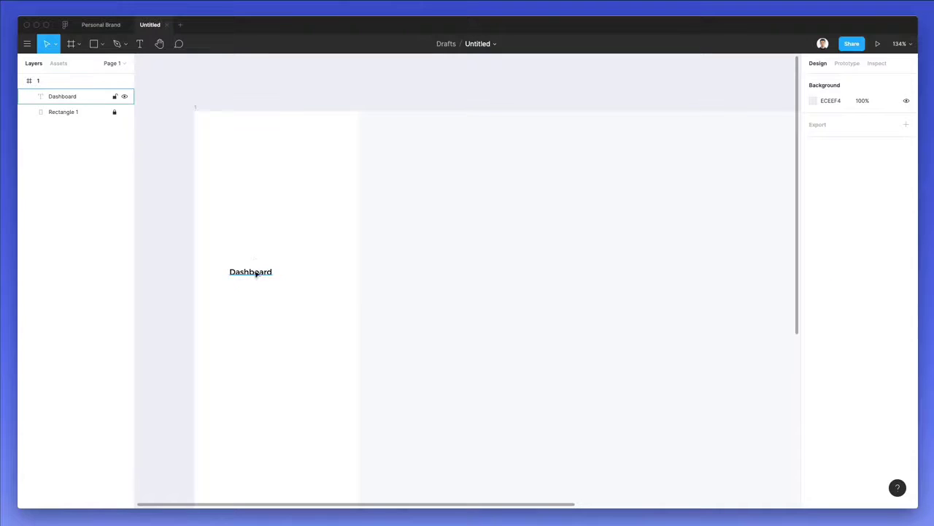
- Move the Dashboard text up near the sidebar's top, to about Y 83, and set its font size to 13
left_click_drag(256, 273, 258, 172)
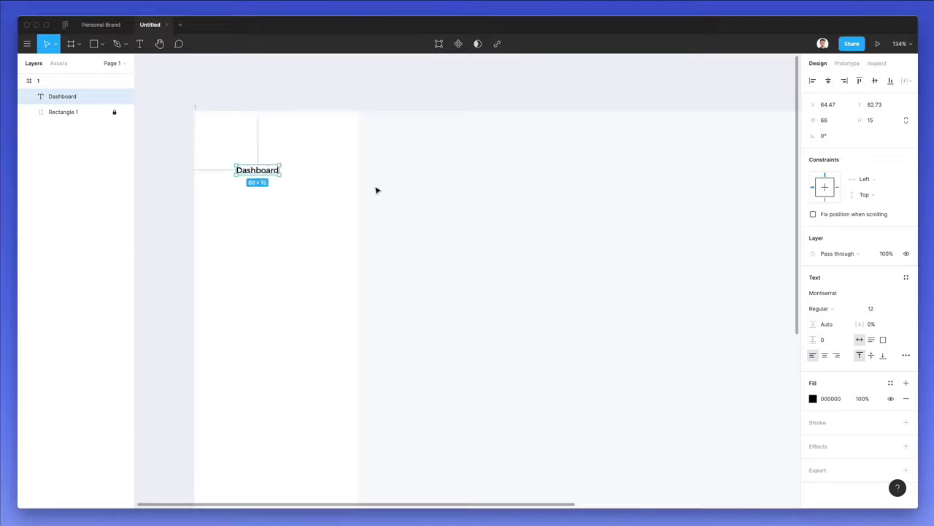
left_click(876, 308)
key("Up")
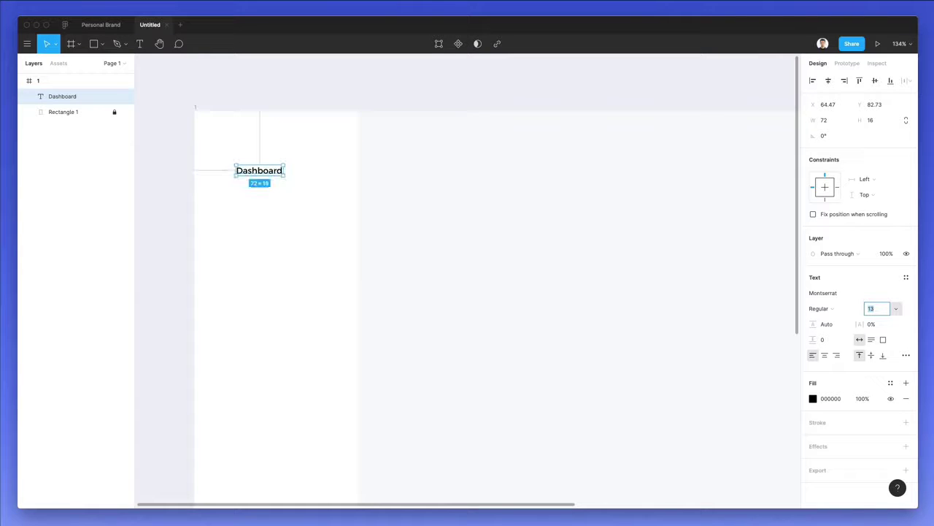
left_click(288, 142)
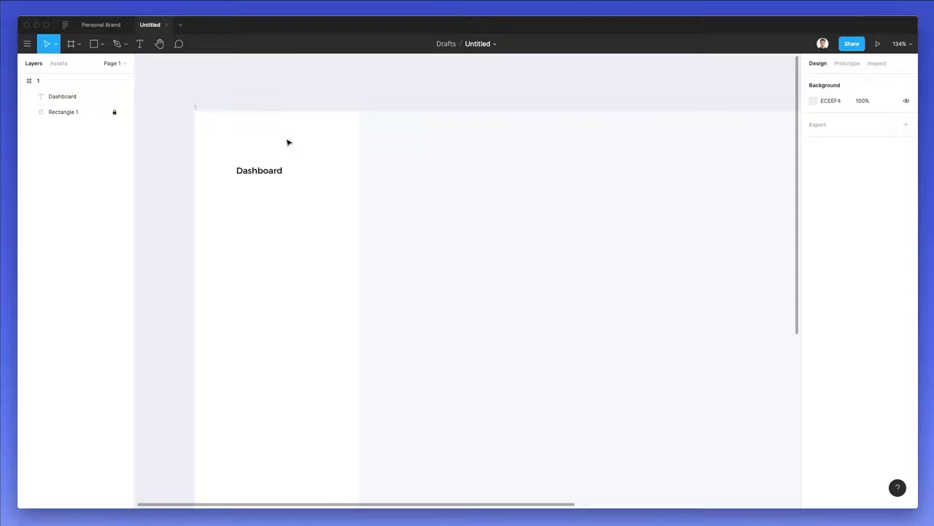
- Shift the Dashboard label to about X 77 and make four copies below it, evenly spaced about 62 px apart
left_click(267, 174)
left_click_drag(267, 175, 269, 212)
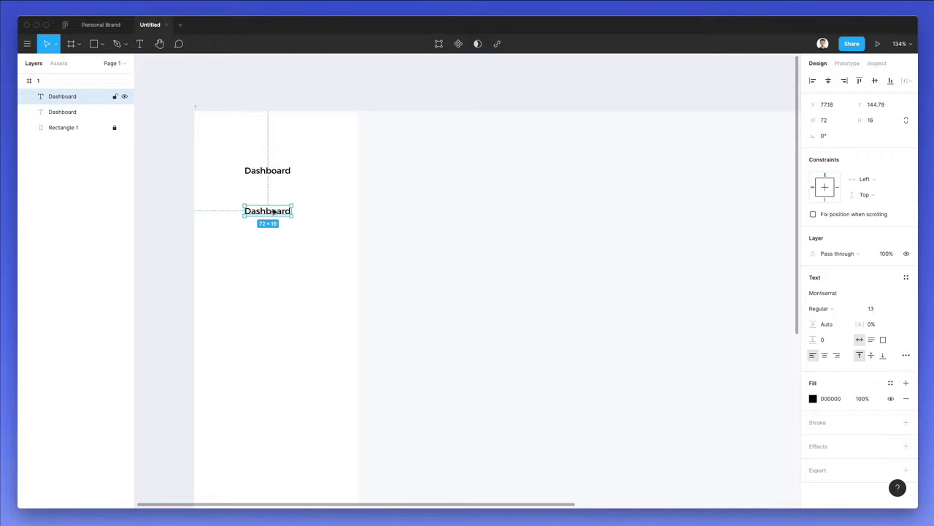
key("super+d")
key("super+d")
key("super+d")
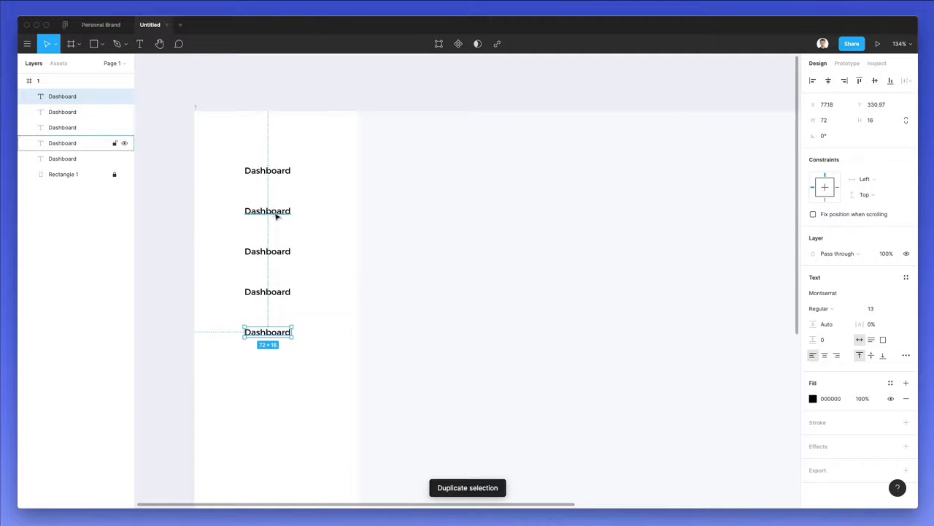
- Change the second sidebar label's text to "Archive"
left_click(276, 215)
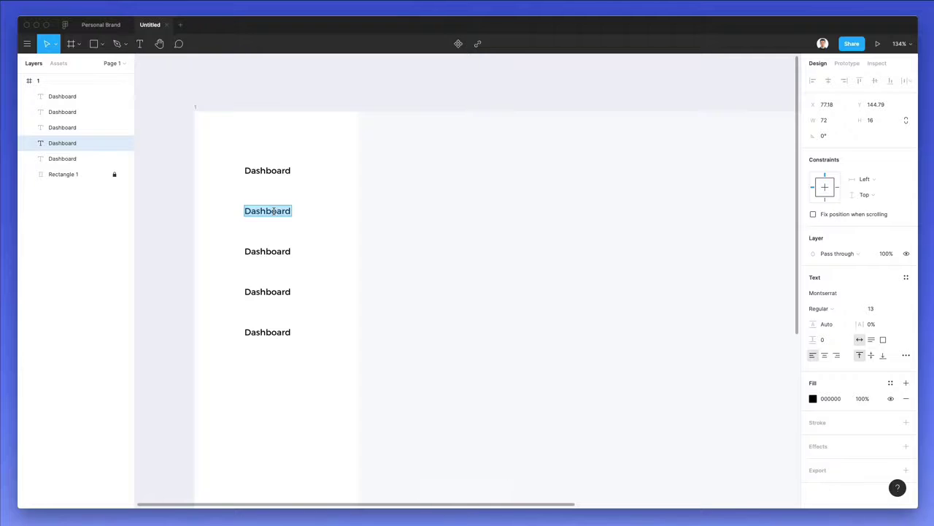
scroll(270, 216, "down", 2)
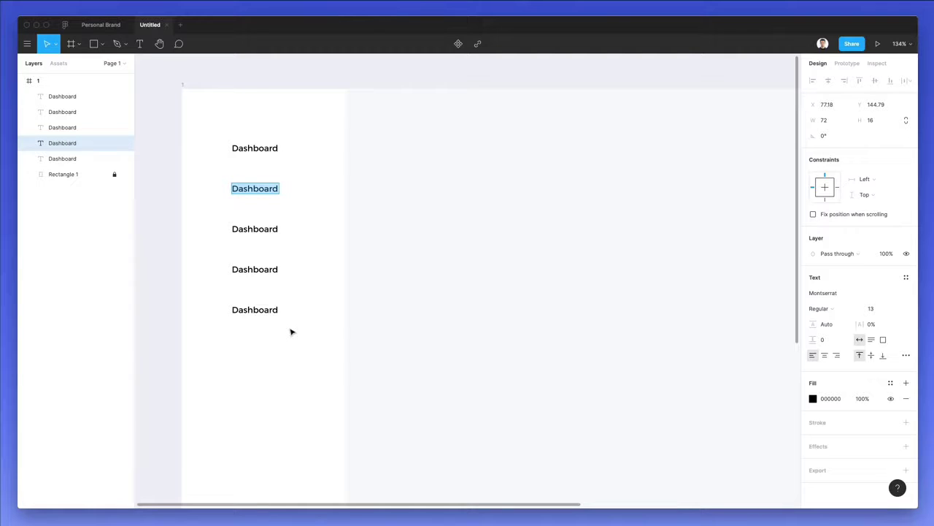
type("Archive")
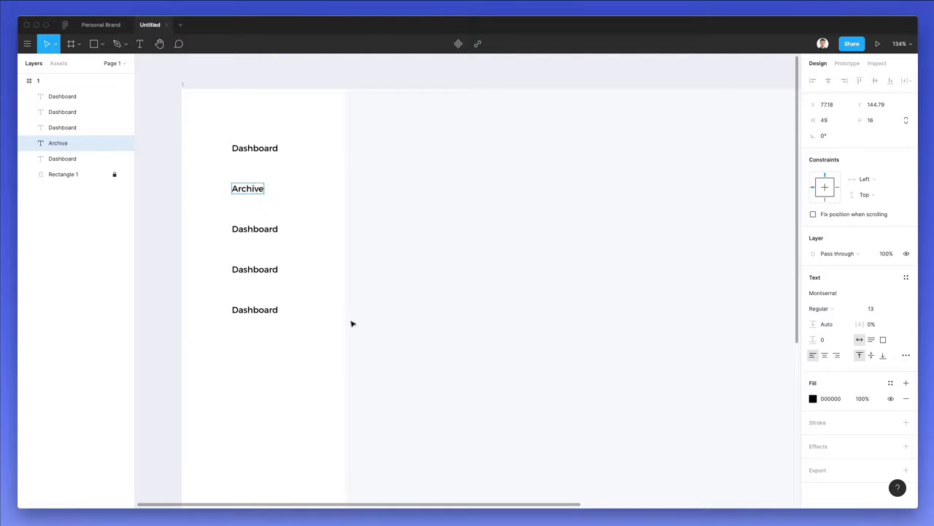
key("Escape")
left_click(429, 229)
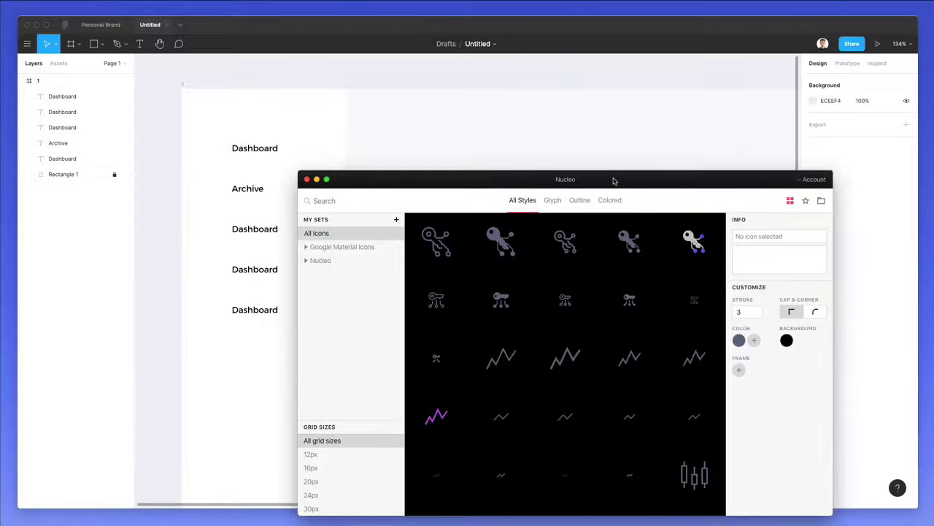
- In Nucleo, find the solid 32 px candlestick-chart icon and place it in the Figma sidebar beside the Archive label
left_click_drag(613, 180, 699, 184)
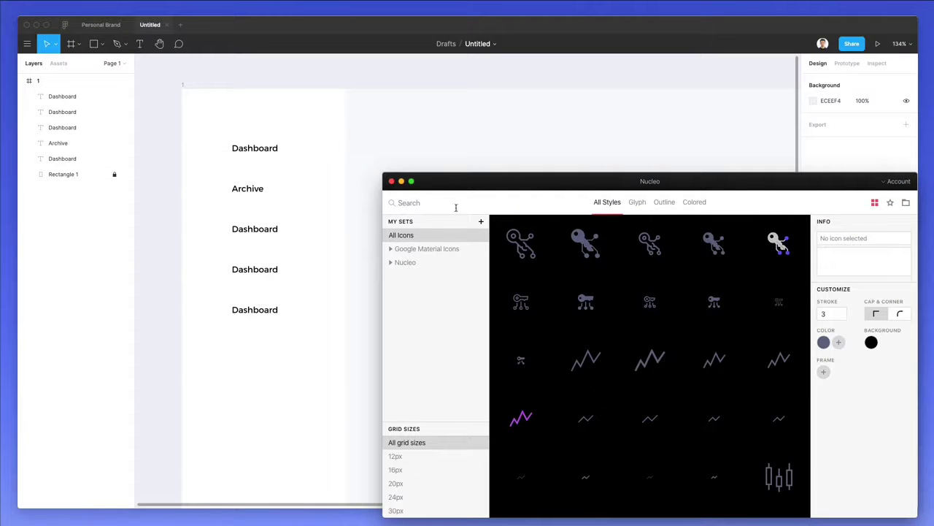
scroll(651, 317, "down", 3)
scroll(651, 317, "down", 2)
scroll(651, 317, "up", 4)
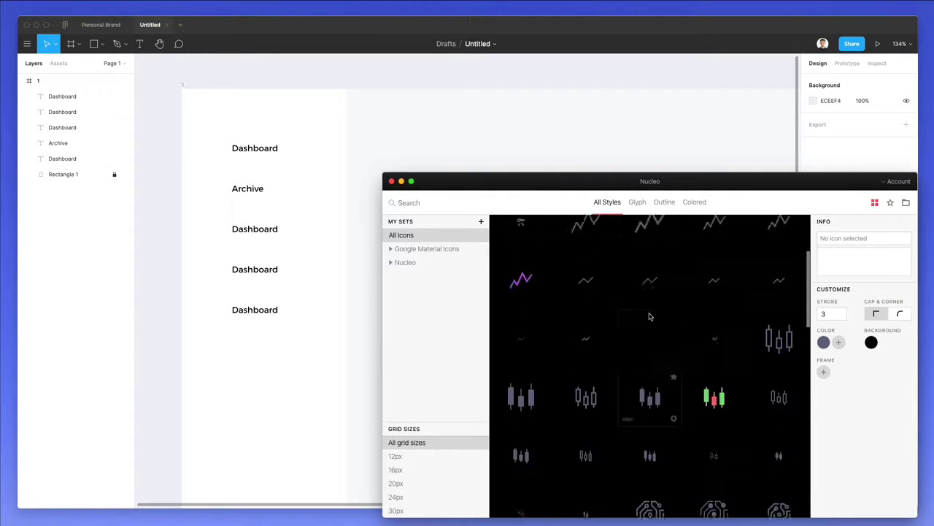
scroll(632, 331, "down", 4)
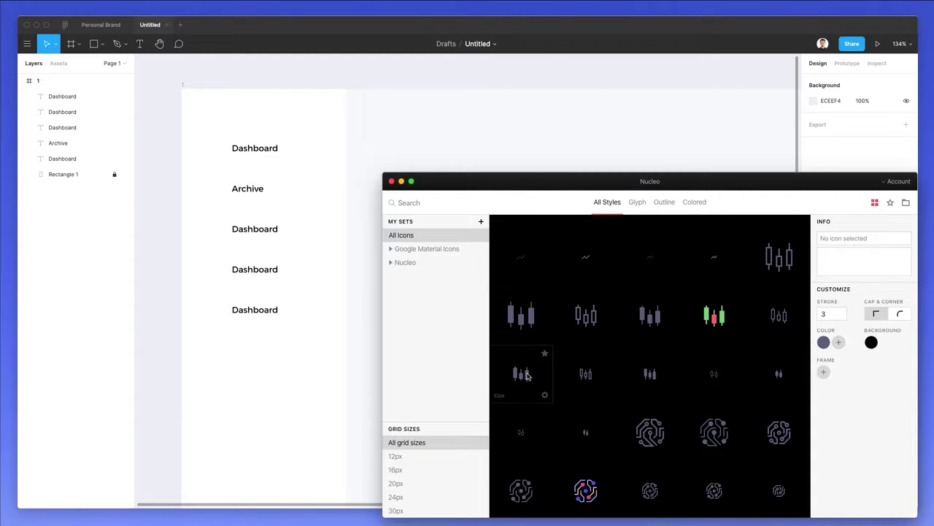
left_click_drag(527, 376, 211, 190)
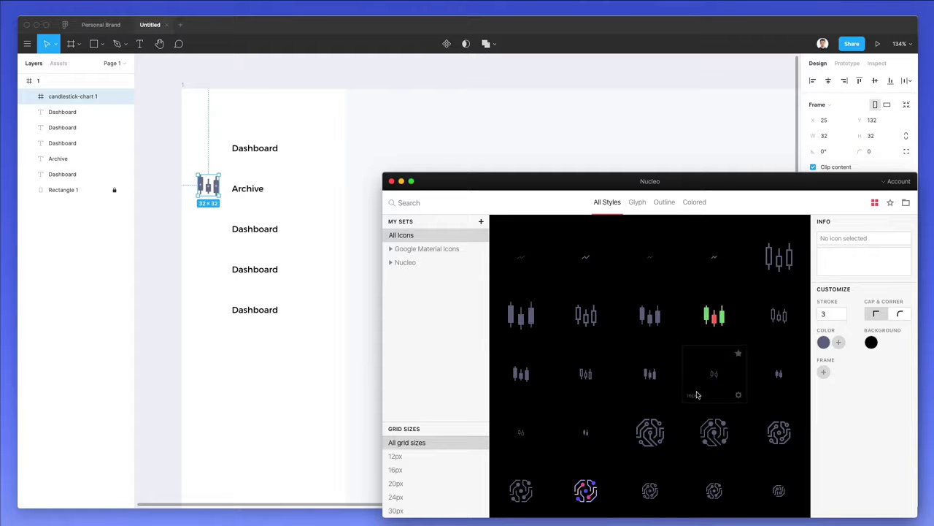
- Find the solid 32 px cloud-mining icon in the Nucleo library and place it beside the third sidebar label
scroll(696, 392, "down", 3)
scroll(696, 392, "down", 5)
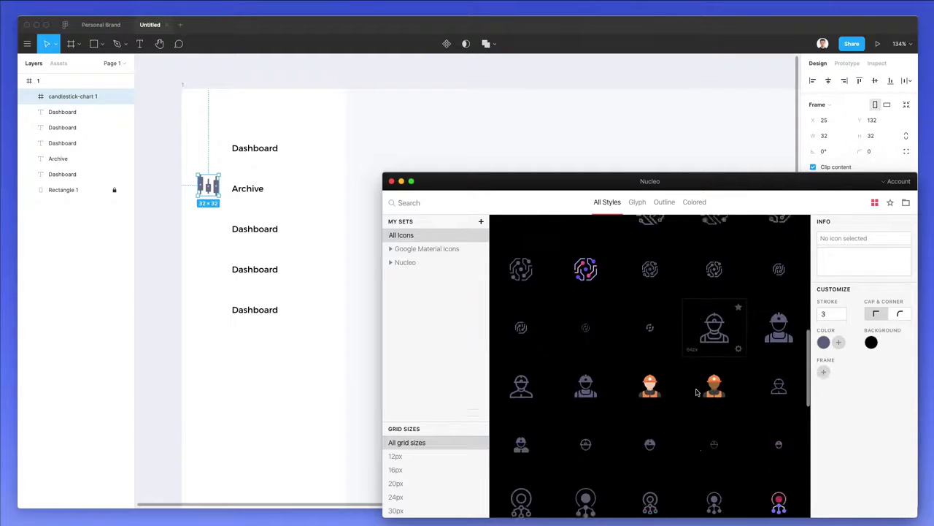
scroll(695, 359, "down", 3)
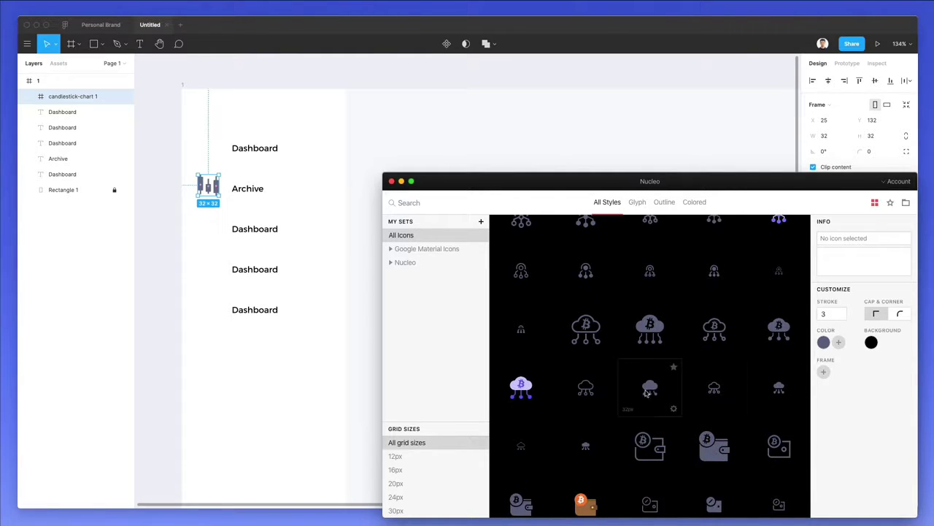
left_click_drag(650, 389, 212, 233)
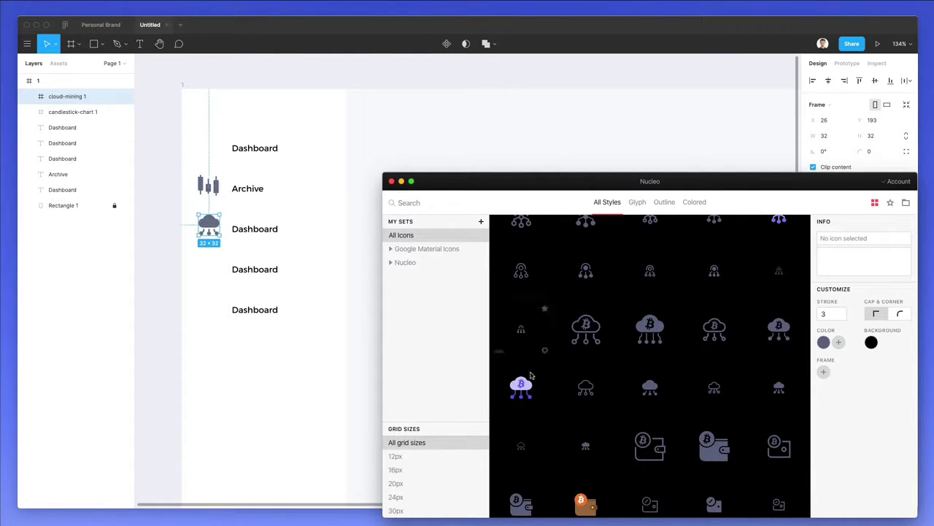
- Find the solid 48 px nodes icon in the Nucleo library and place it beside the fourth sidebar label
scroll(611, 418, "down", 5)
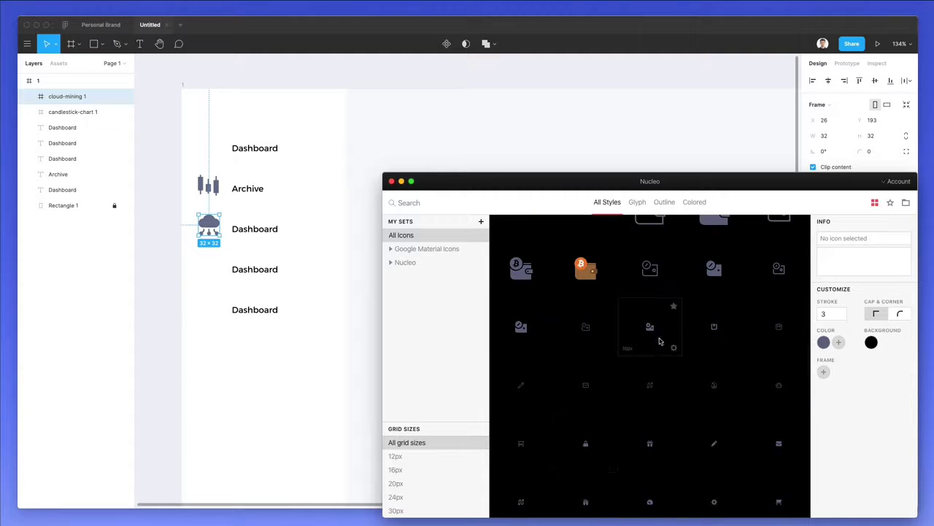
scroll(668, 347, "down", 1)
scroll(612, 443, "down", 10)
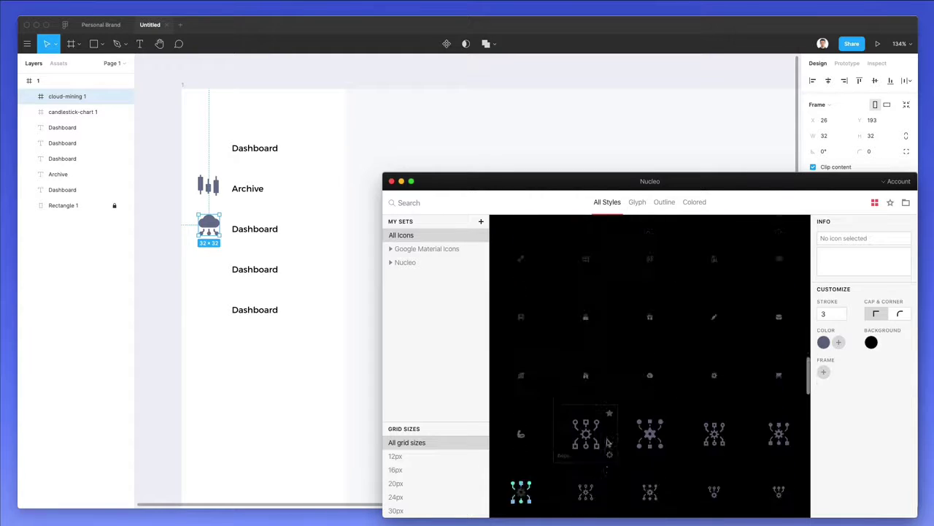
scroll(610, 439, "down", 3)
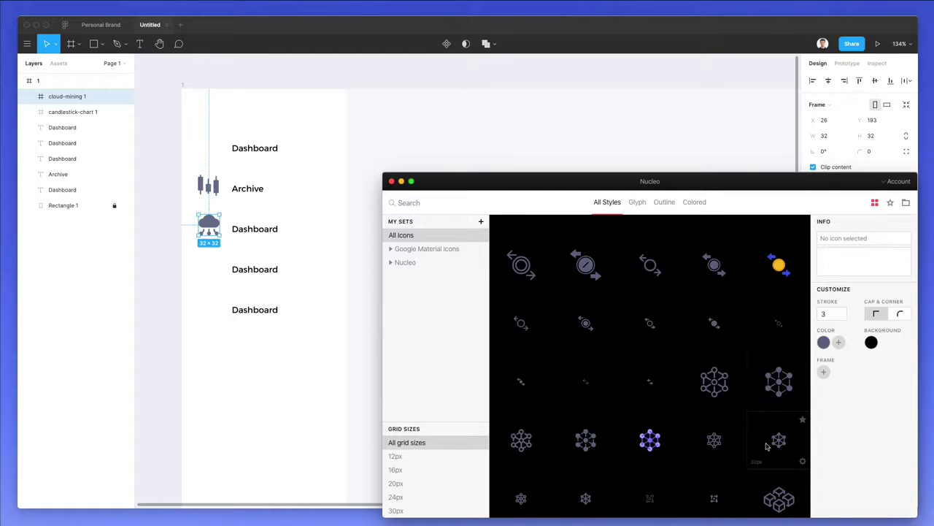
left_click_drag(587, 443, 205, 265)
- Find the solid 24 px block cube icon in the Nucleo library and place it beside the fifth sidebar label
scroll(723, 420, "down", 3)
scroll(723, 420, "down", 5)
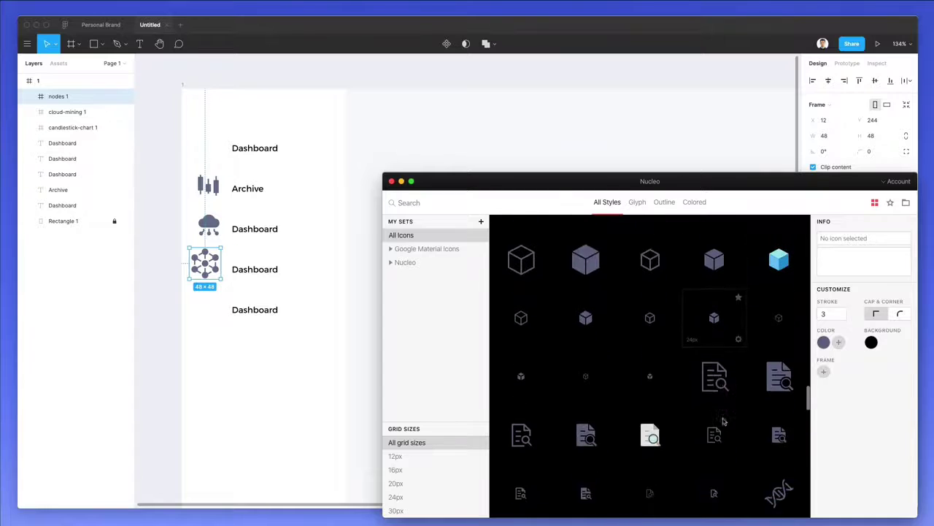
left_click_drag(717, 309, 209, 315)
- Find the 32 px statistics chart icon in the Nucleo library and place it beside the first Dashboard label
scroll(254, 268, "up", 3)
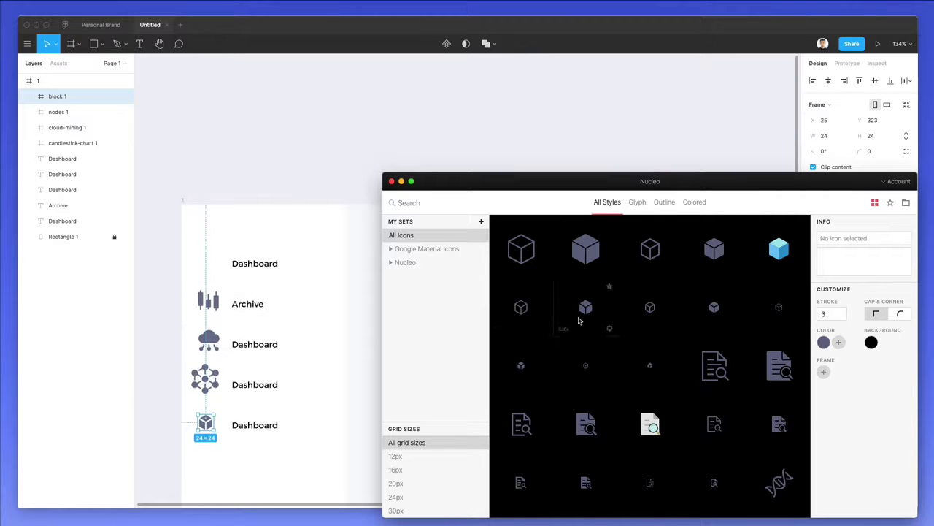
scroll(572, 267, "down", 8)
scroll(571, 266, "down", 5)
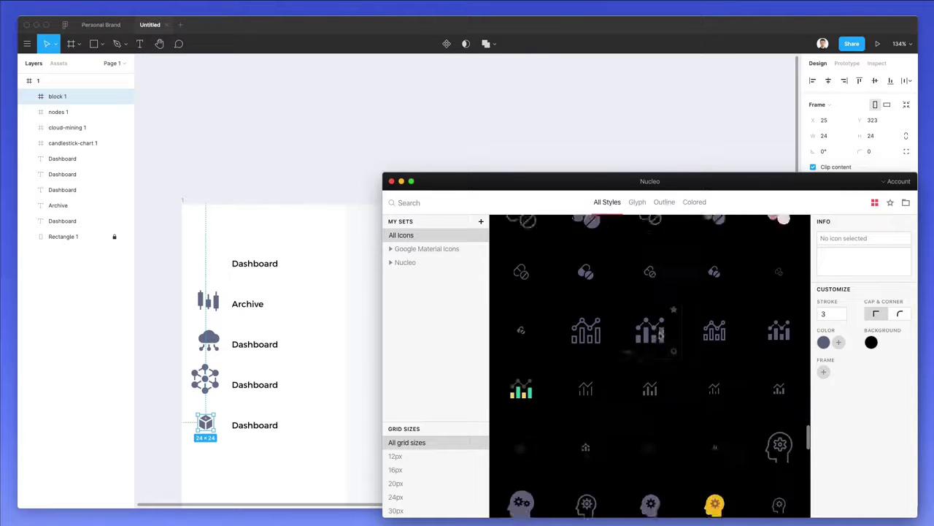
scroll(657, 321, "up", 1)
left_click_drag(655, 266, 670, 280)
left_click_drag(651, 322, 200, 268)
scroll(219, 241, "down", 2)
scroll(219, 241, "left", 1)
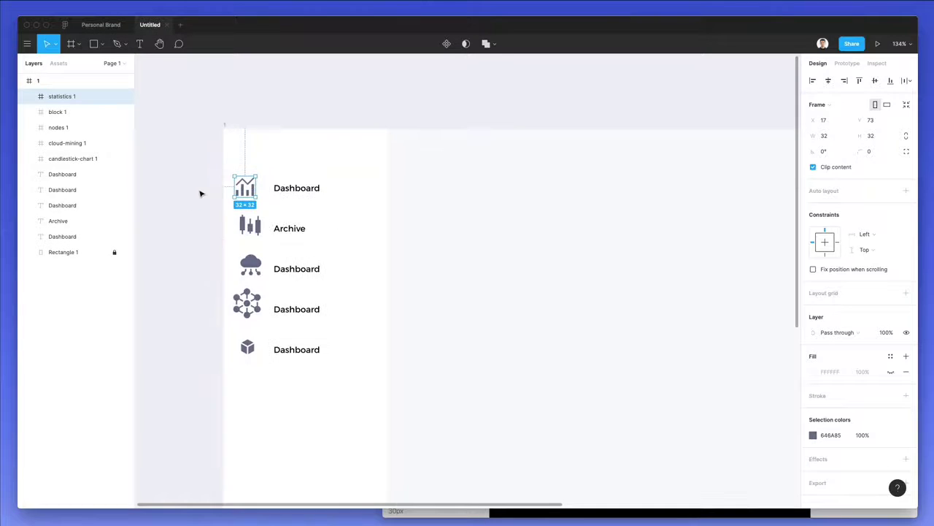
- Ungroup the frames of all five sidebar icons and align the icons on their horizontal centers
scroll(202, 192, "up", 5)
scroll(246, 200, "down", 3)
left_click(295, 170, "shift")
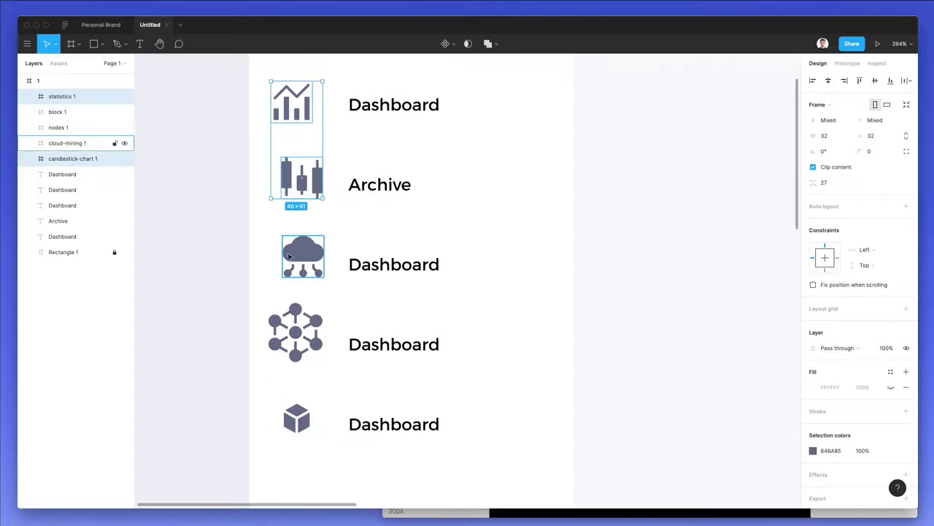
left_click(292, 254, "shift")
left_click(291, 317, "shift")
left_click(300, 411, "shift")
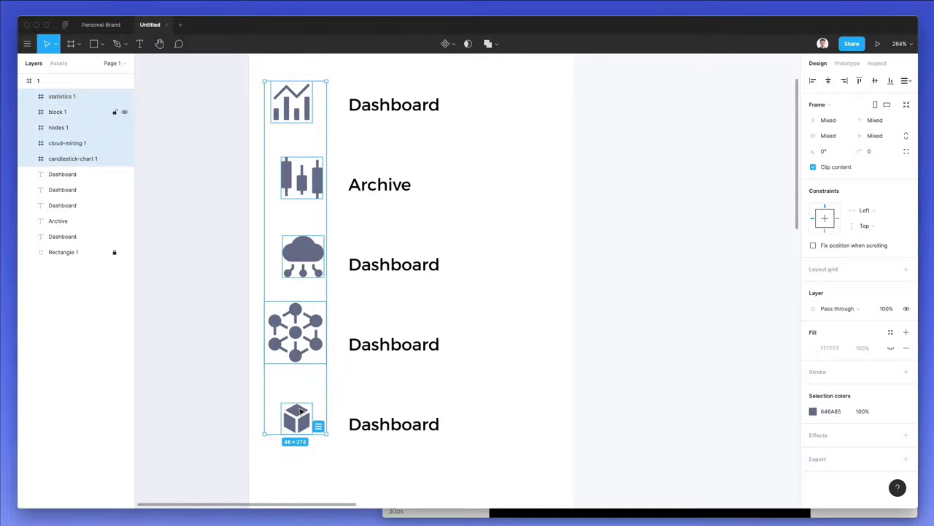
key("super+shift+g")
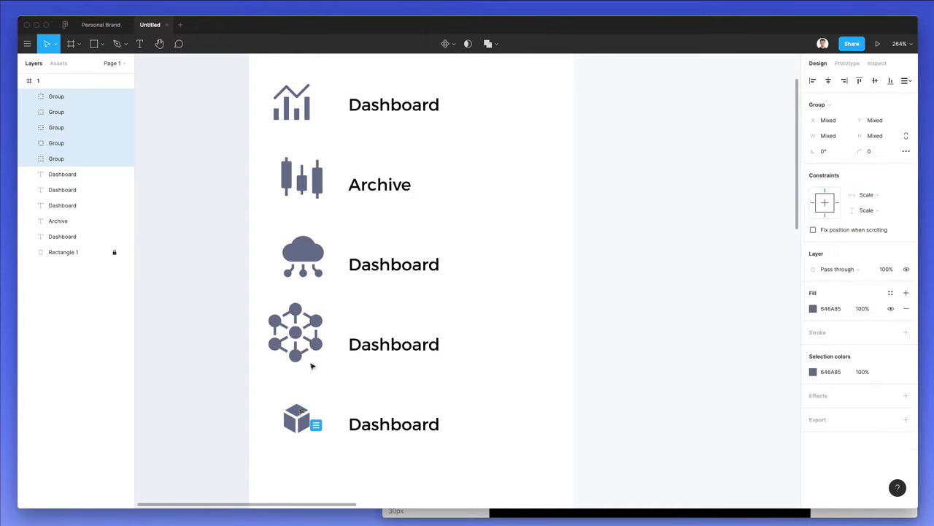
left_click(828, 81)
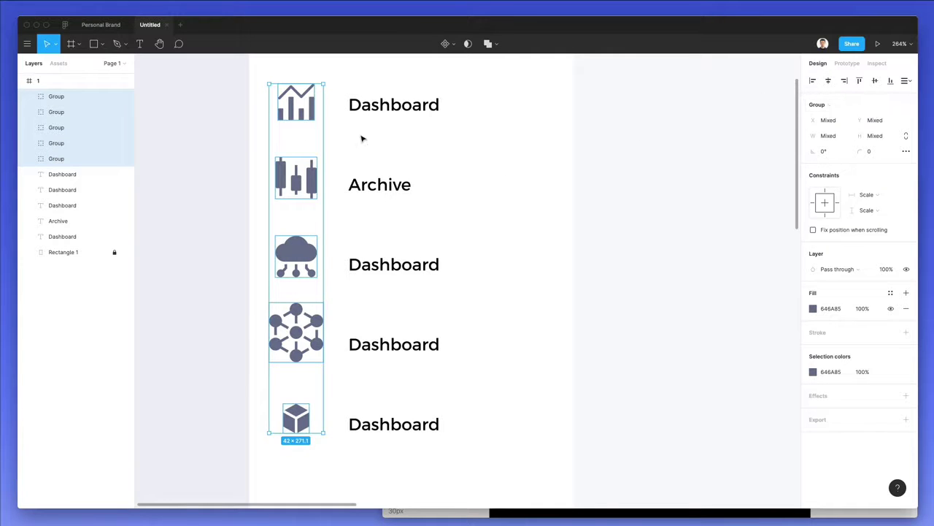
left_click(521, 214)
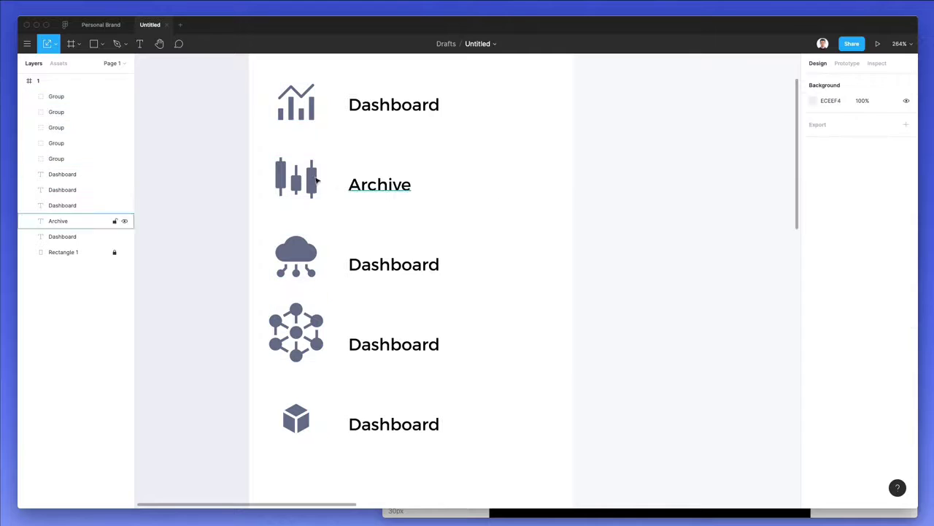
- Move the nodes icon just above the cube, scale it to about 22 × 24, and center it over the cube
left_click(295, 323)
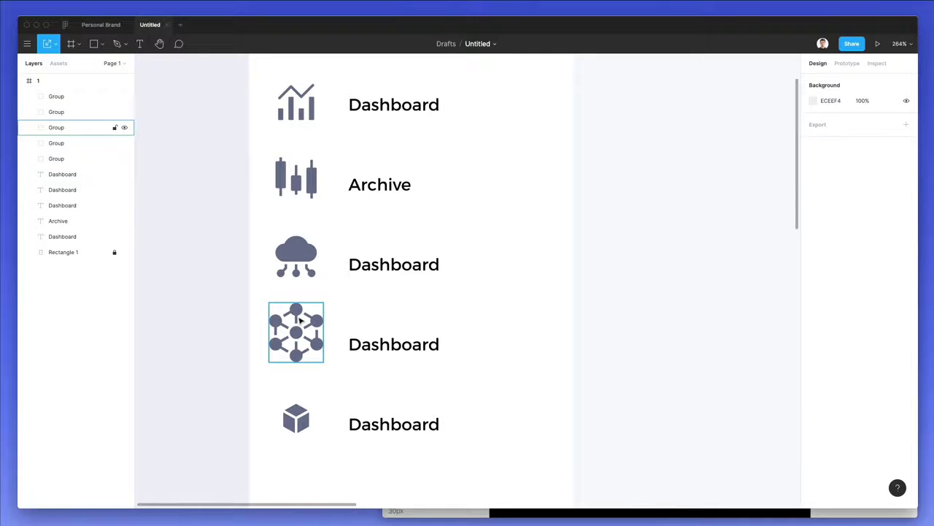
left_click(305, 418)
scroll(302, 418, "up", 5)
scroll(302, 418, "up", 2)
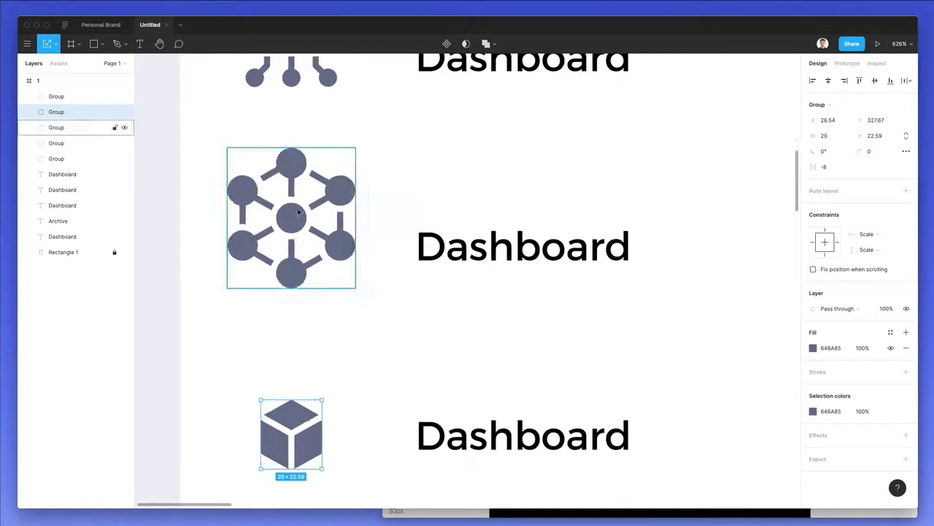
left_click_drag(299, 215, 338, 310)
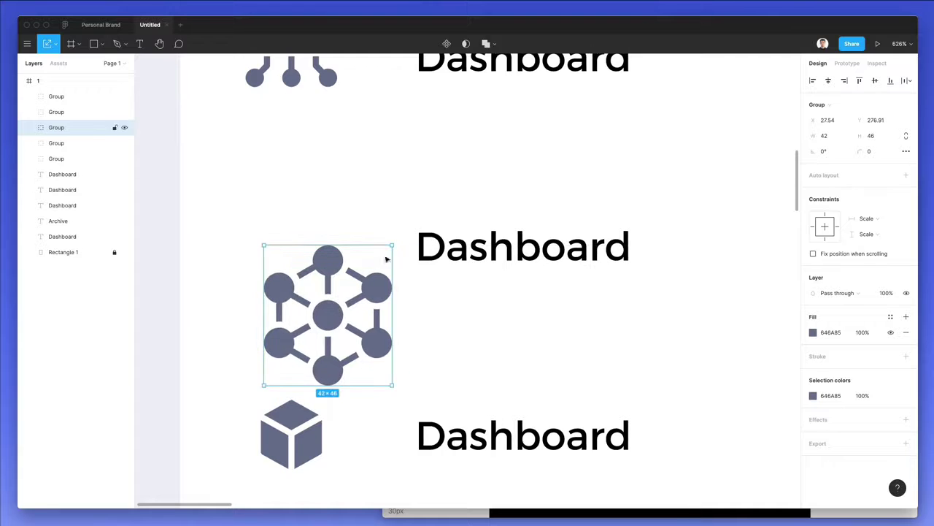
left_click_drag(395, 245, 325, 312)
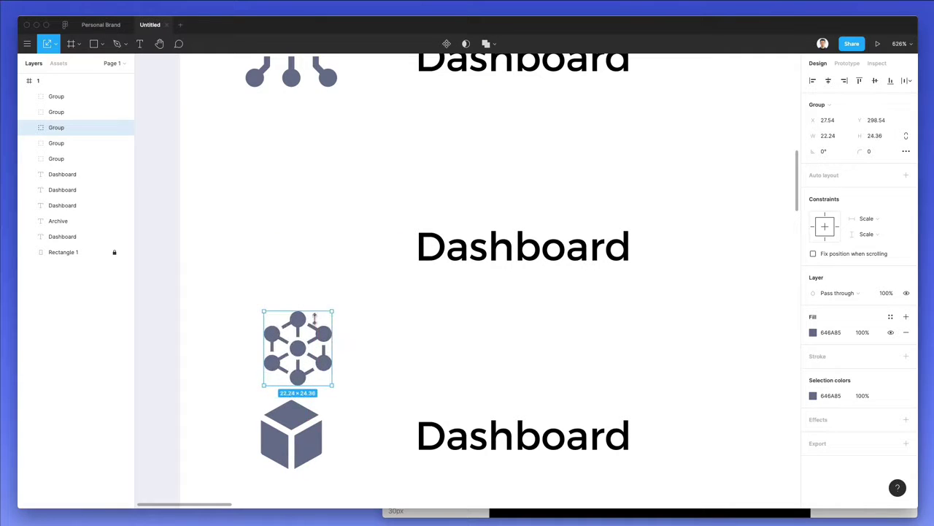
left_click_drag(305, 343, 300, 337)
left_click(307, 283)
- Move the cloud icon directly above the nodes icon and scale it proportionally to about 23 × 23
scroll(309, 261, "up", 5)
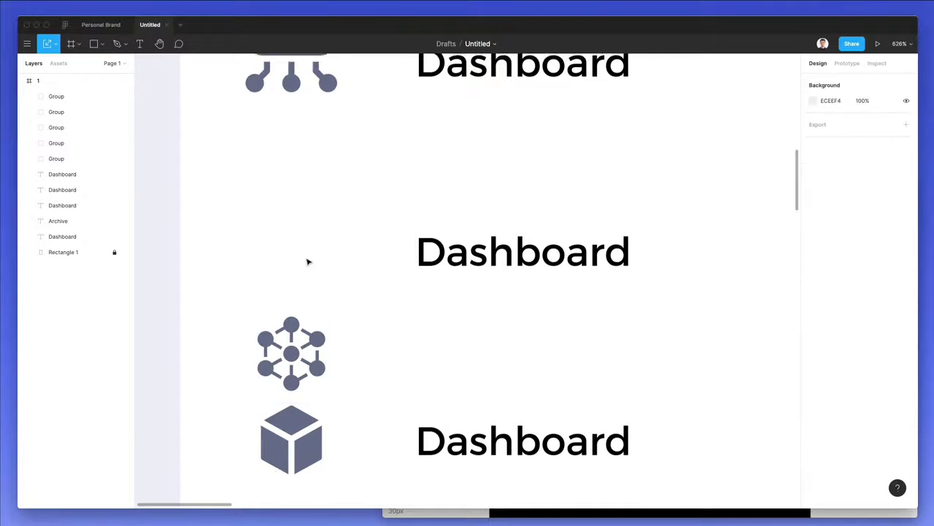
left_click_drag(277, 130, 287, 340)
scroll(305, 163, "down", 4)
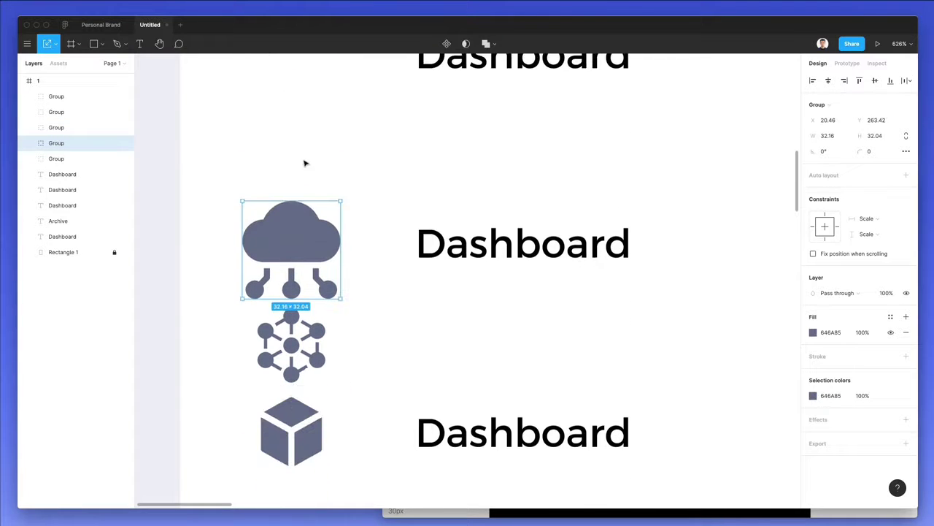
left_click_drag(298, 197, 298, 228)
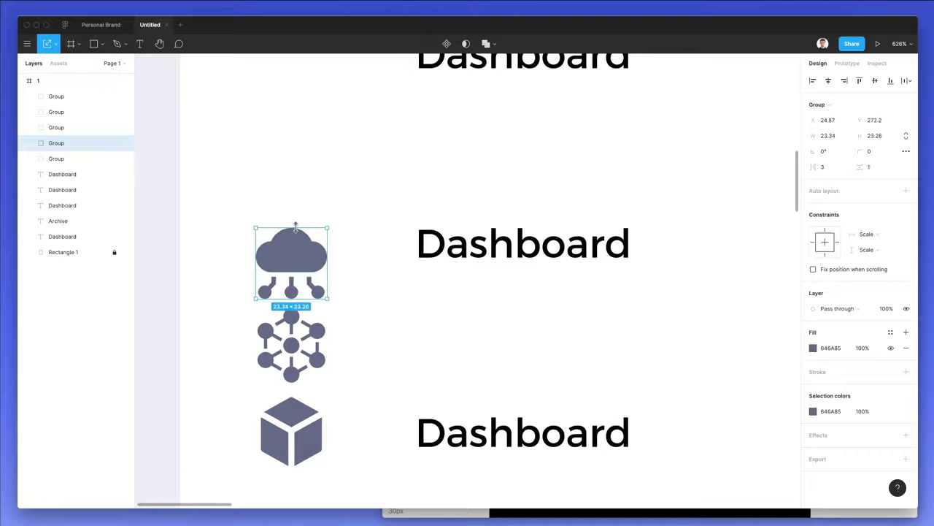
left_click(306, 165)
- Move the candlestick icon directly above the cloud icon and scale it proportionally to about 23 × 23
scroll(310, 251, "up", 10)
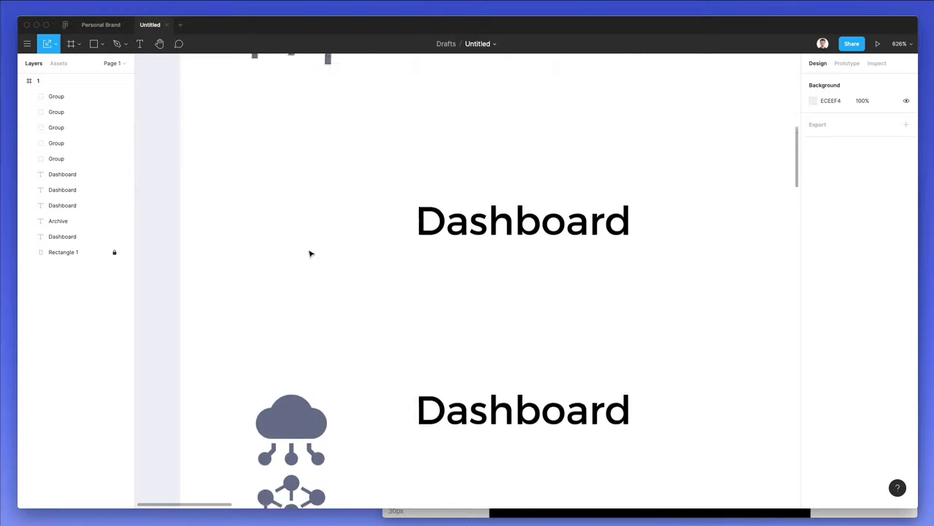
left_click_drag(298, 155, 299, 300)
left_click_drag(298, 253, 298, 280)
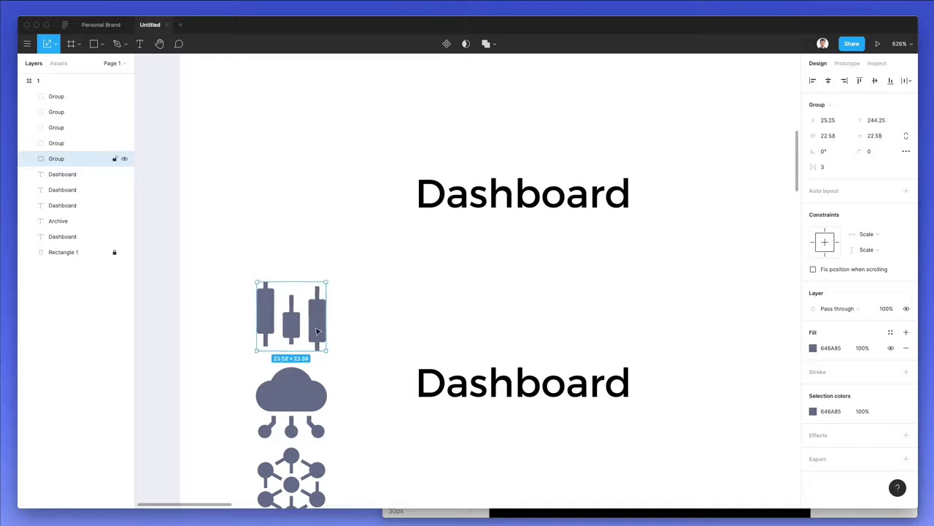
left_click(332, 244)
- Move the statistics icon above the candlestick icon and scale it proportionally to roughly match the other icons' width
scroll(331, 244, "down", 5)
scroll(331, 243, "up", 4)
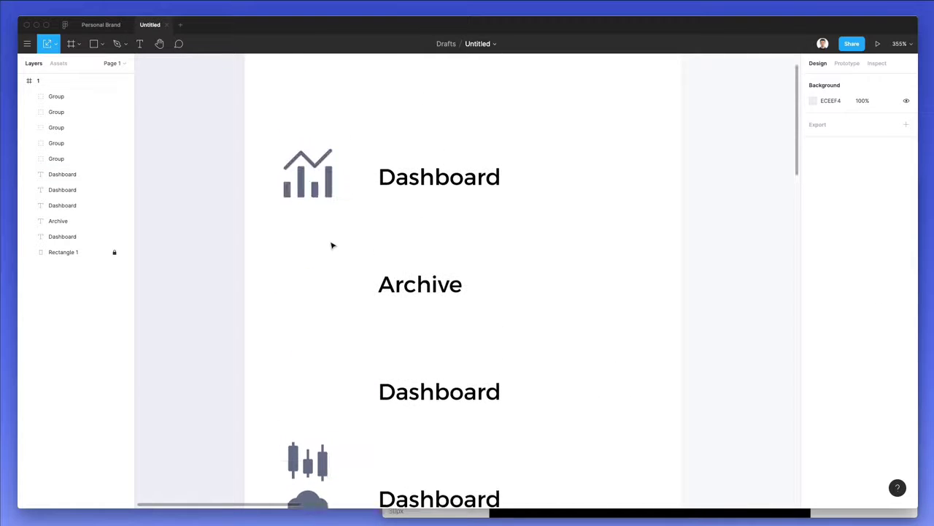
scroll(331, 245, "up", 2)
left_click(312, 230)
left_click_drag(312, 230, 313, 446)
scroll(309, 376, "down", 3)
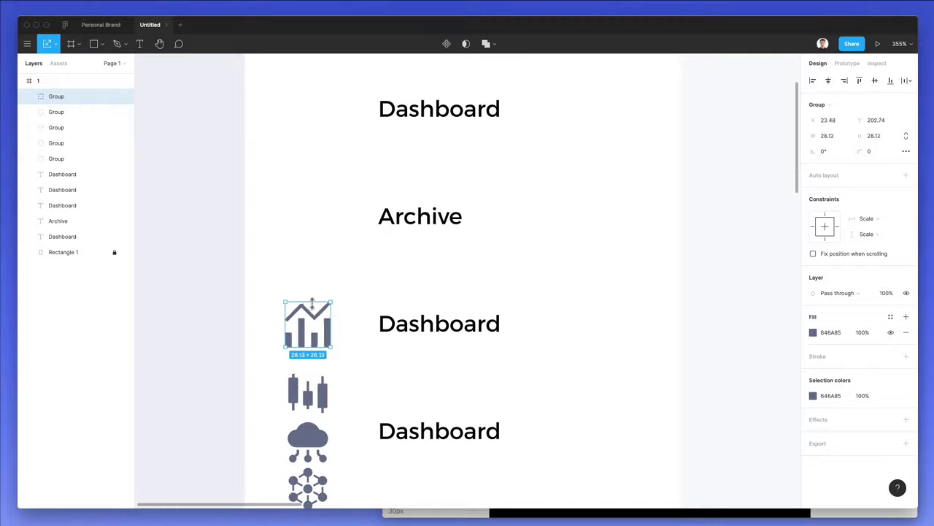
left_click_drag(311, 297, 312, 308)
left_click(320, 278)
scroll(319, 274, "down", 2)
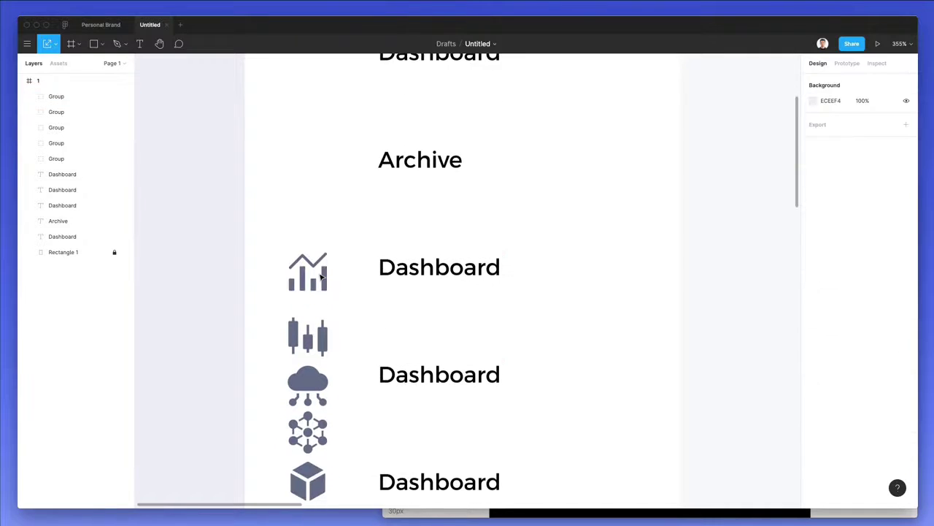
- Move the statistics, candlestick, cloud and nodes icons up so they sit beside the first, second, third and fourth labels
scroll(319, 275, "down", 5)
scroll(320, 276, "down", 3)
left_click_drag(315, 273, 328, 171)
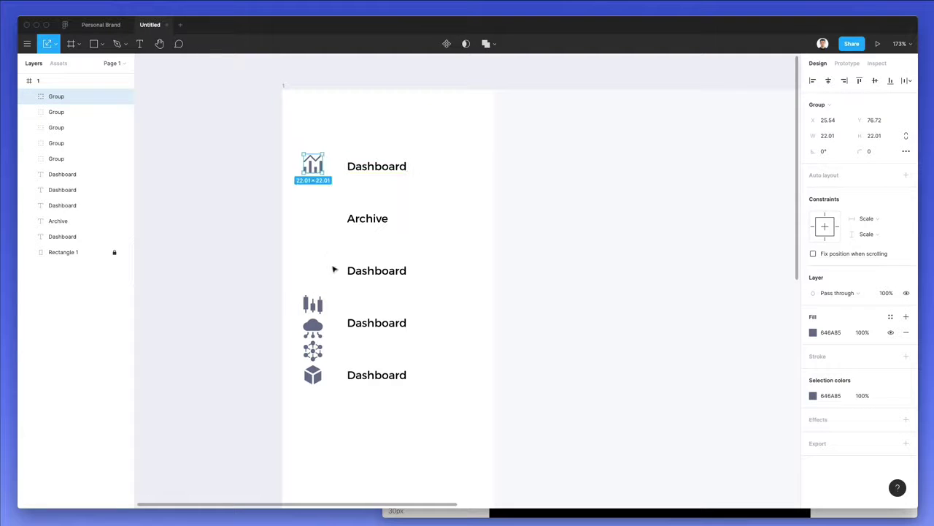
left_click_drag(320, 304, 327, 221)
left_click_drag(320, 324, 327, 268)
left_click_drag(314, 352, 319, 326)
left_click(321, 292)
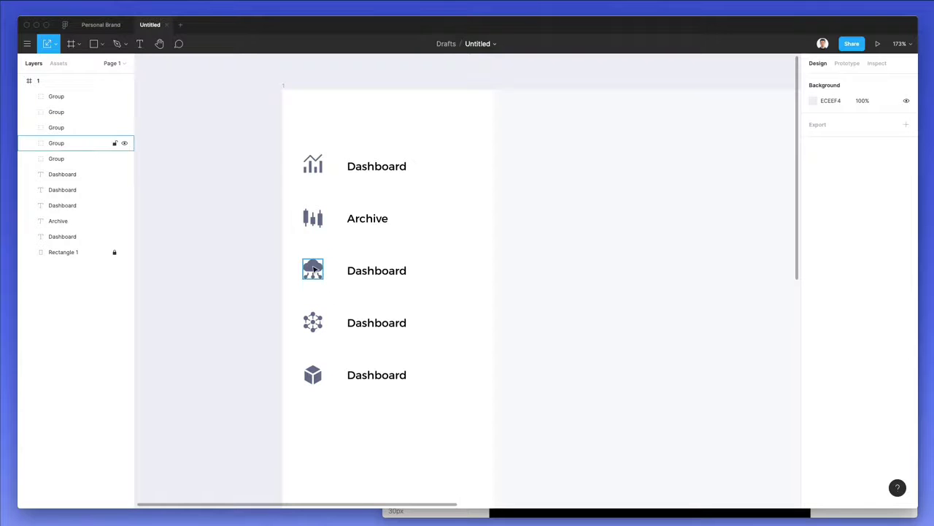
- Fine-tune the cloud icon's vertical position so it lines up with the third label
left_click(315, 263)
key("Down")
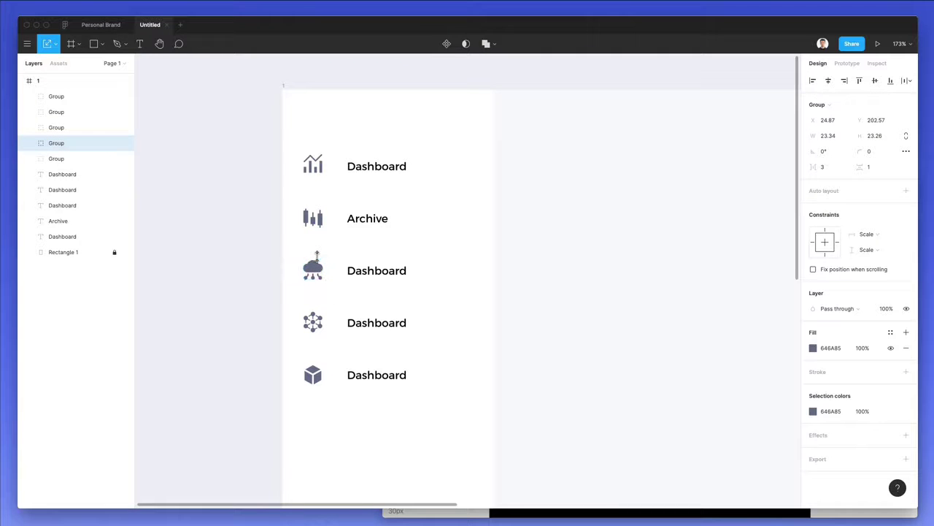
scroll(316, 255, "up", 5)
left_click_drag(311, 262, 310, 267)
left_click(349, 246)
scroll(349, 246, "down", 5)
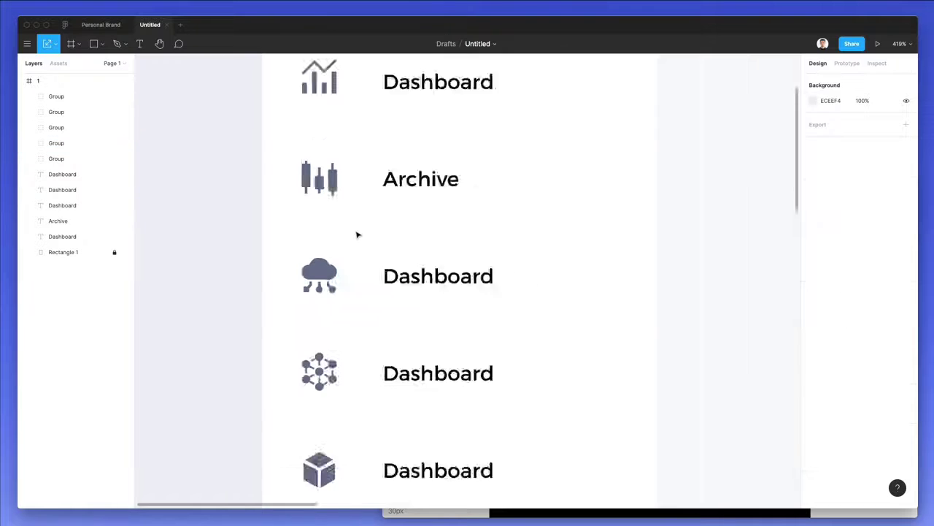
- Change the Archive label to "Analytics" and the label beside the cloud icon to "Cloud Storage"
key("v")
left_click(382, 204)
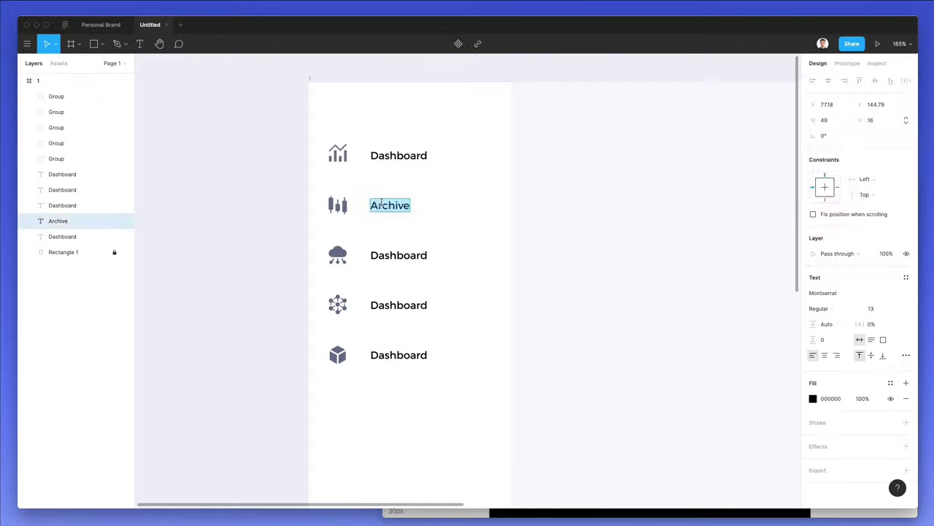
type("Analytics")
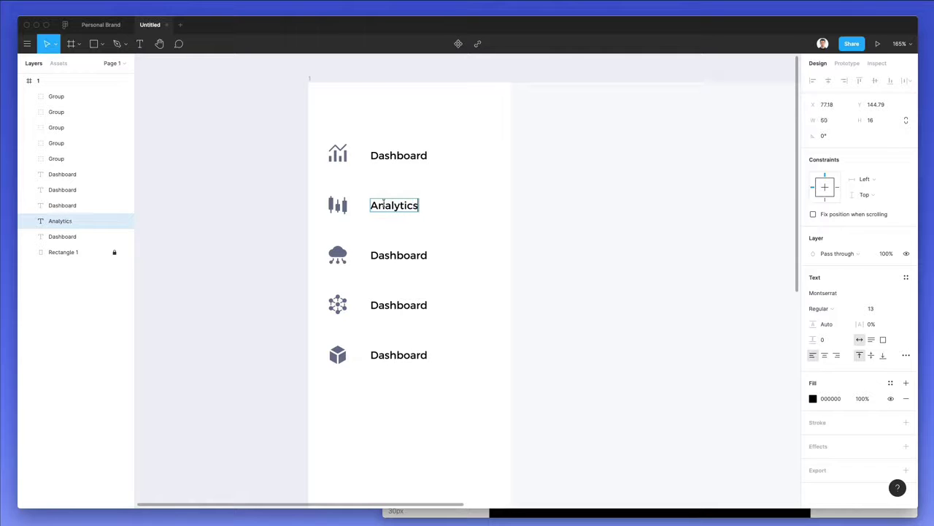
key("Escape")
left_click(398, 255)
double_click(409, 253)
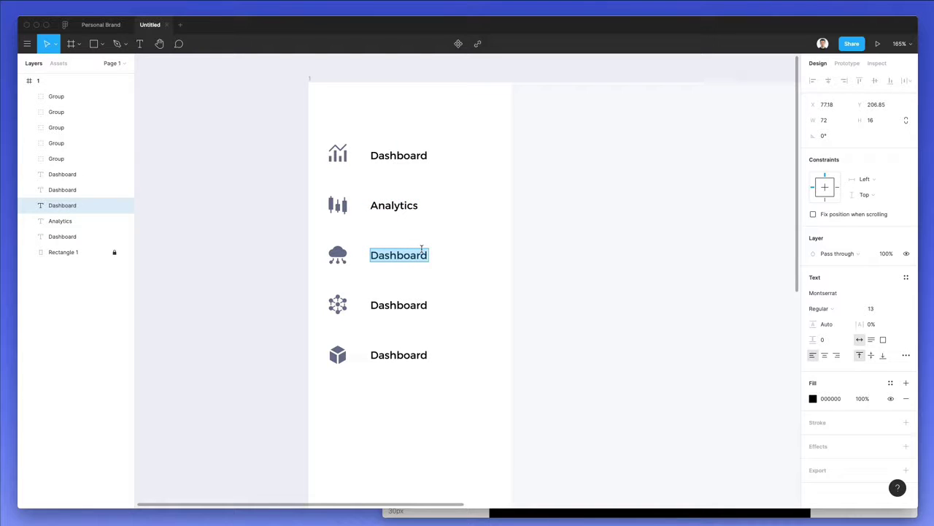
type("Cloud Storage")
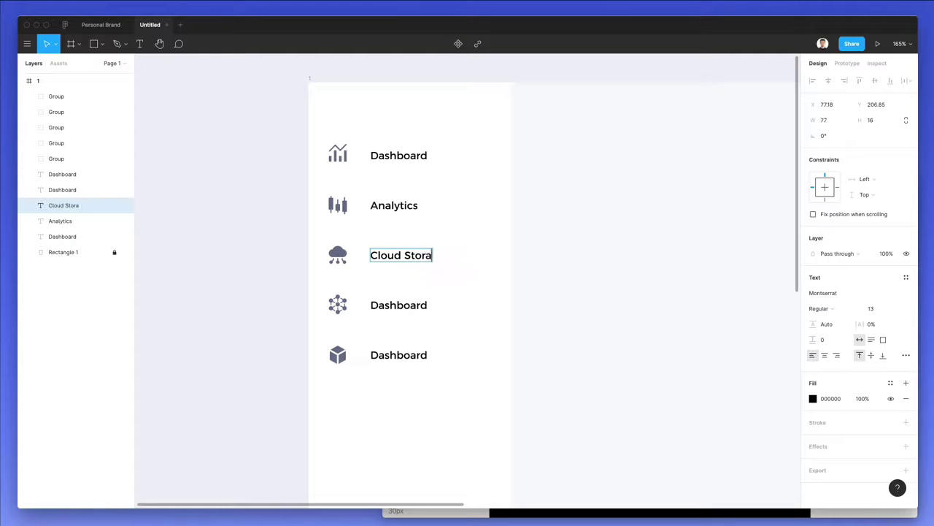
- Change the label beside the nodes icon to "Networking" and the first label to "Main"
double_click(408, 303)
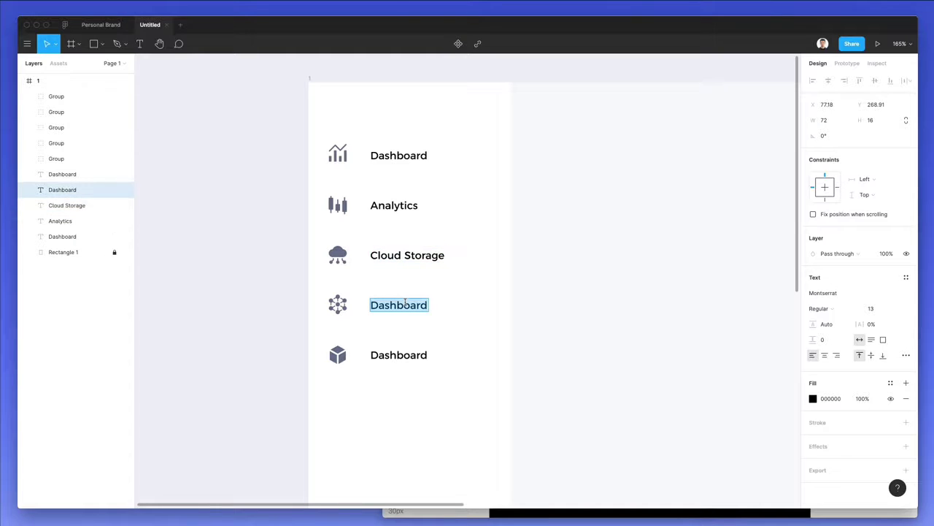
type("Networking")
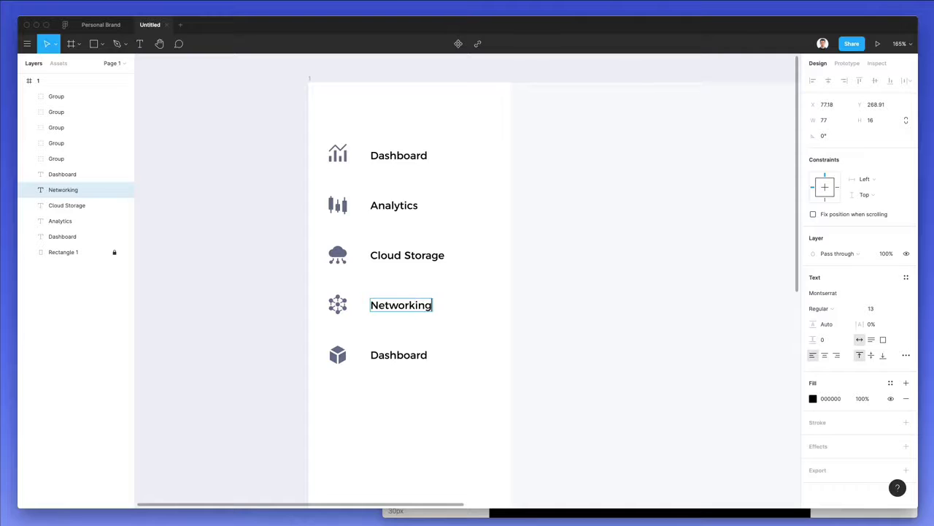
double_click(400, 355)
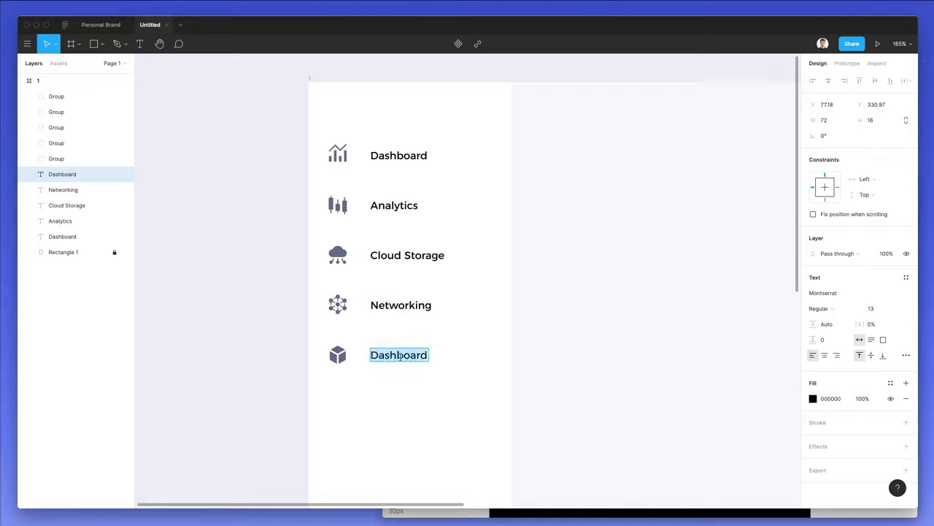
double_click(403, 155)
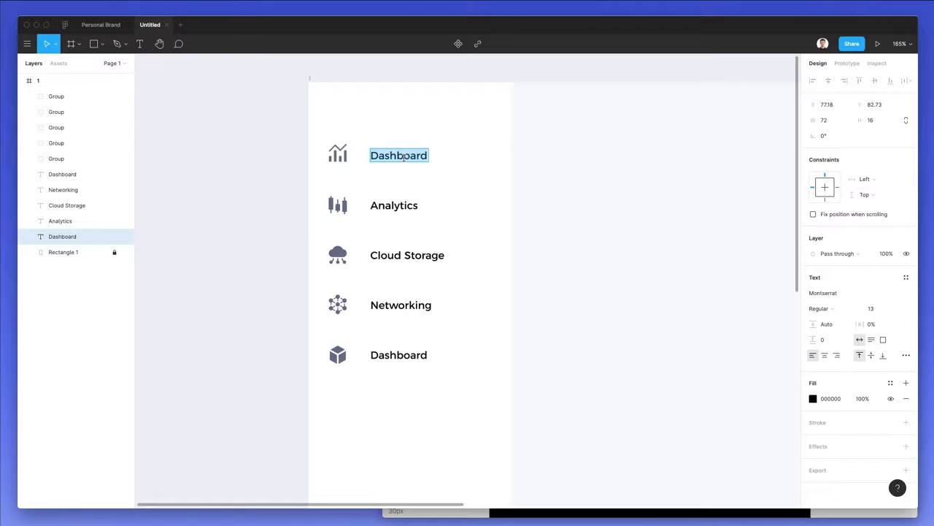
type("Main")
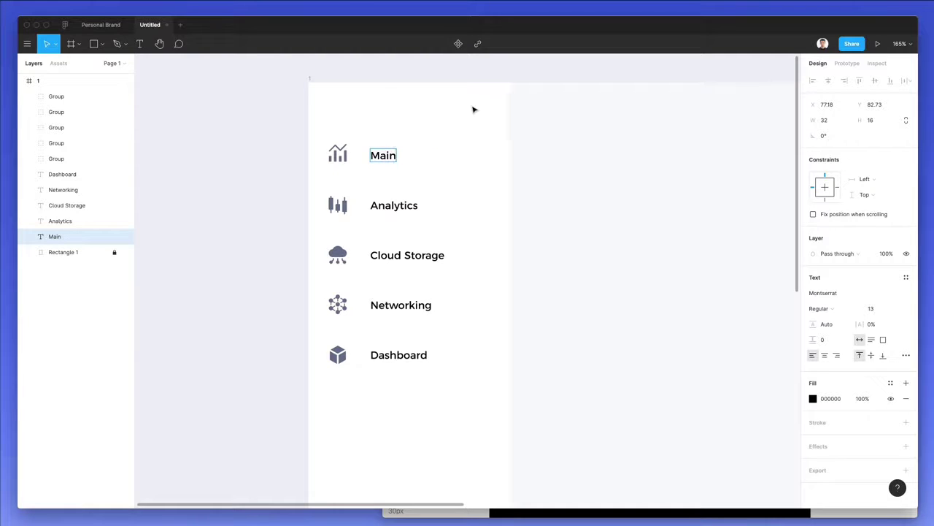
left_click(473, 110)
- Shift all five navigation icons together slightly closer to their labels
scroll(438, 119, "down", 3)
scroll(438, 119, "right", 5)
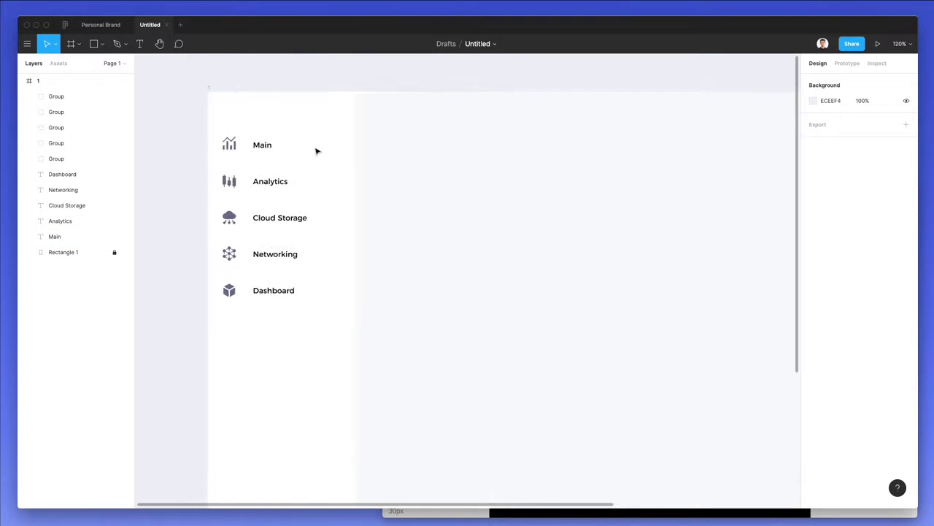
scroll(257, 290, "down", 3)
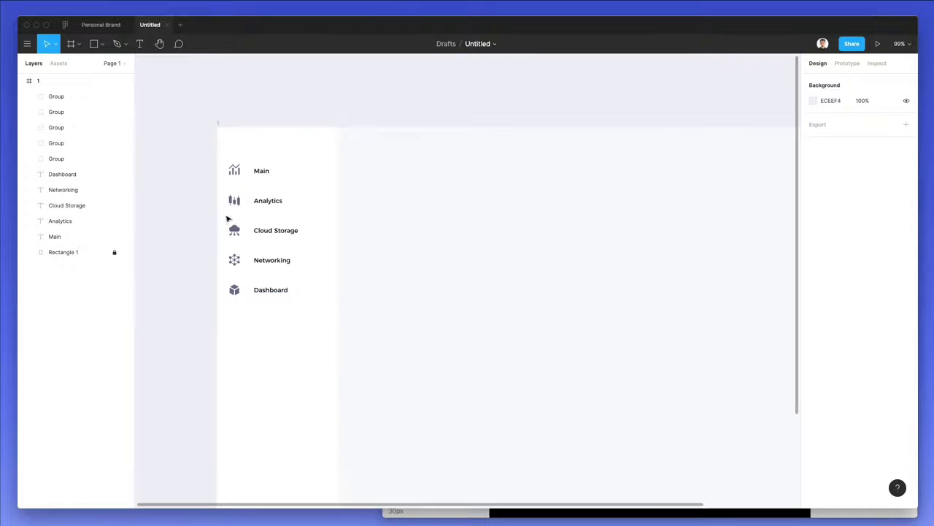
left_click_drag(240, 232, 246, 321)
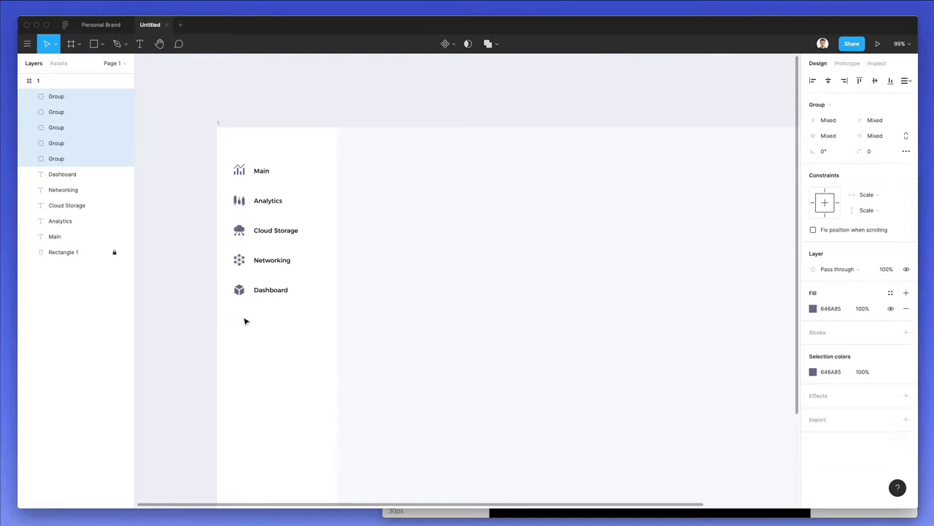
- Recolor all five navigation icons to the lighter grey-purple A4A8BD
left_click_drag(213, 141, 250, 328)
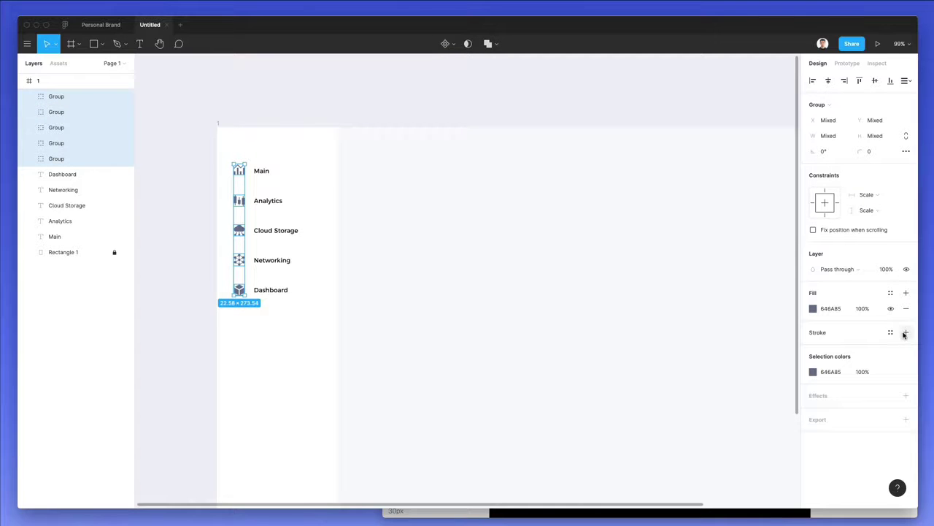
left_click(813, 308)
mouse_move(726, 299)
left_mouse_down()
mouse_move(701, 290)
mouse_move(700, 305)
mouse_move(699, 295)
left_mouse_up()
left_click(440, 230)
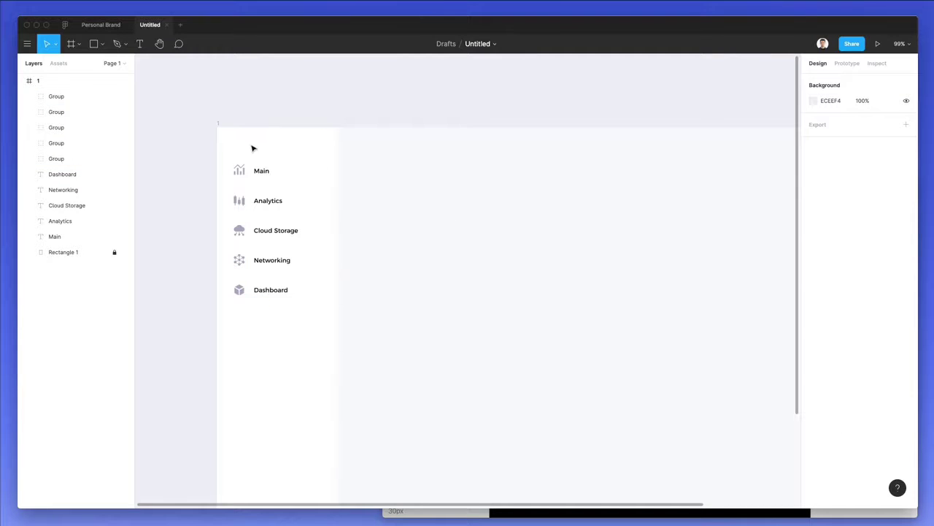
- Duplicate the Main label and place the copy well below the navigation list in the sidebar
left_click_drag(251, 148, 343, 341)
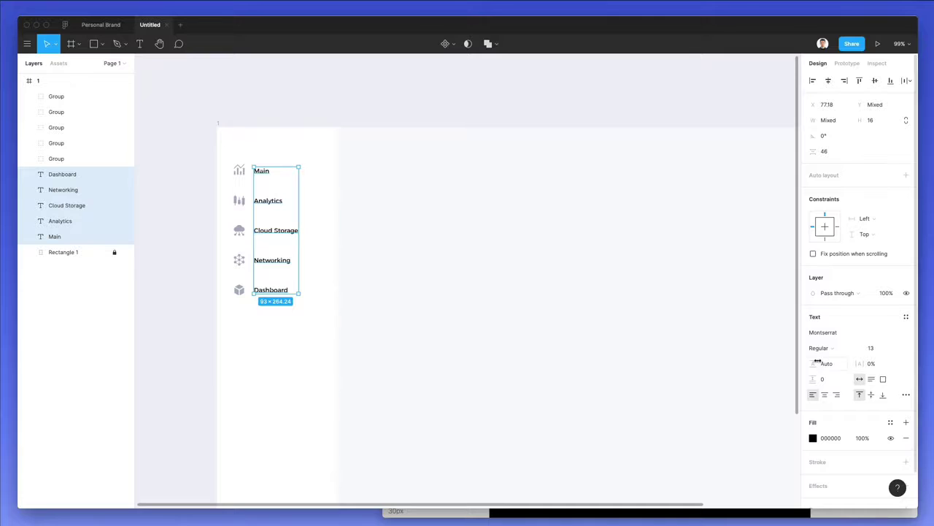
left_click(503, 286)
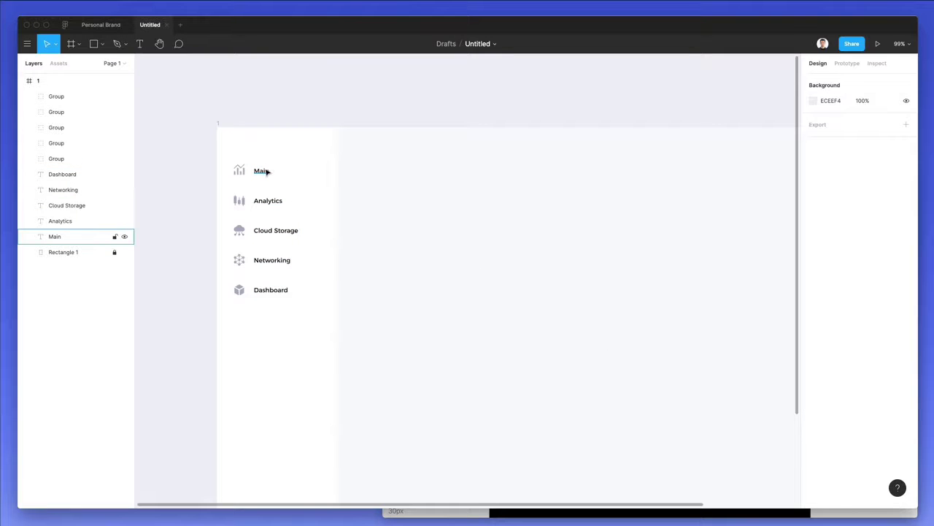
left_click_drag(266, 171, 267, 421)
- Move the Analytics, Cloud Storage and Networking rows up with their icons to tighten the list's spacing evenly
left_click_drag(214, 141, 192, 240)
key("Up")
key("Up")
key("Up")
key("Up")
key("Up")
key("Up")
key("Up")
key("Up")
key("Up")
key("Up")
key("Up")
key("Up")
key("Up")
key("Up")
key("Up")
key("Up")
key("Up")
key("Up")
key("Up")
key("Up")
- Move the Dashboard label and its cube icon up to match the tighter row spacing
left_click_drag(330, 296, 194, 271)
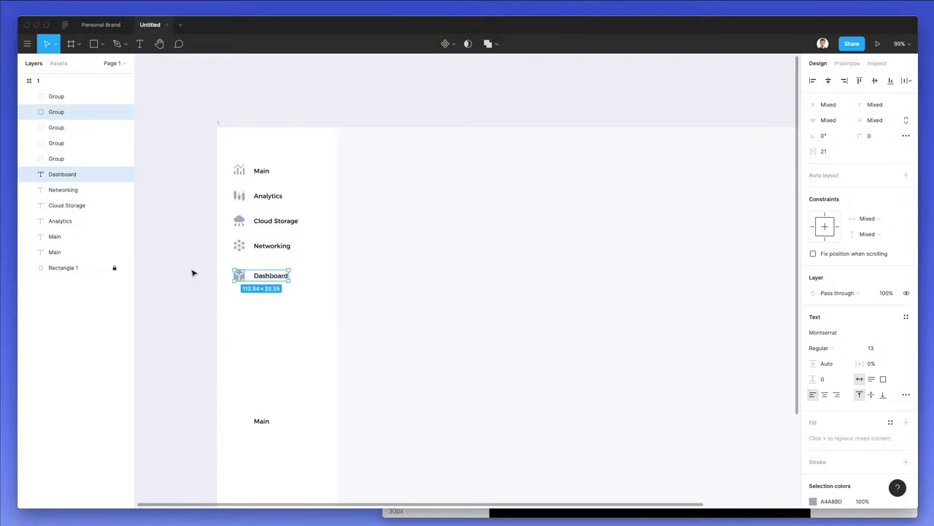
key("Up")
key("Up")
key("Up")
key("Up")
key("Up")
key("Up")
key("Up")
left_click(357, 195)
- Nudge all five navigation rows, icons and labels, about 2 px to the left
scroll(357, 196, "down", 3)
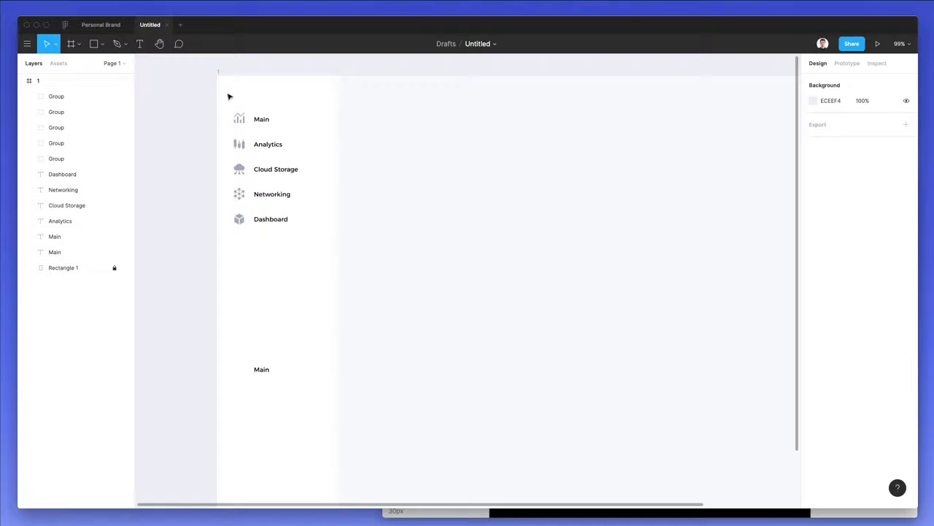
left_click_drag(228, 97, 346, 271)
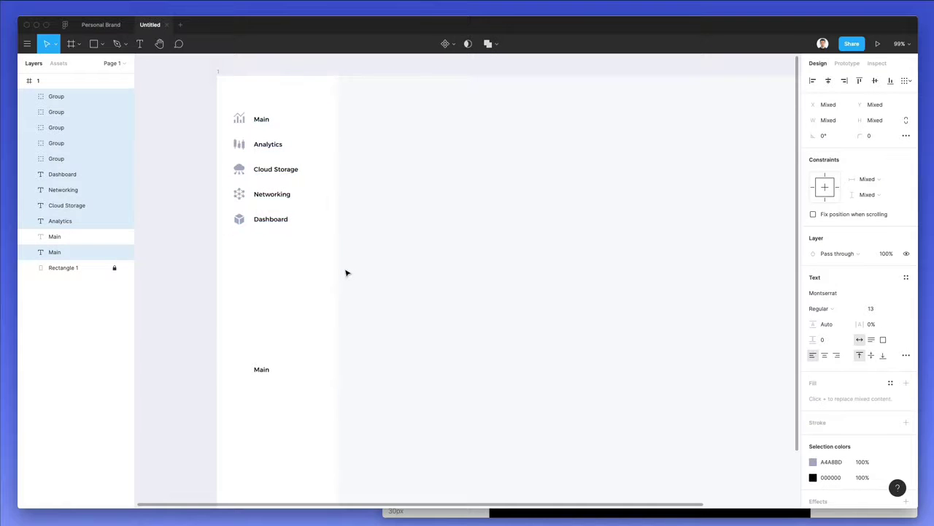
key("Left")
left_click(371, 219)
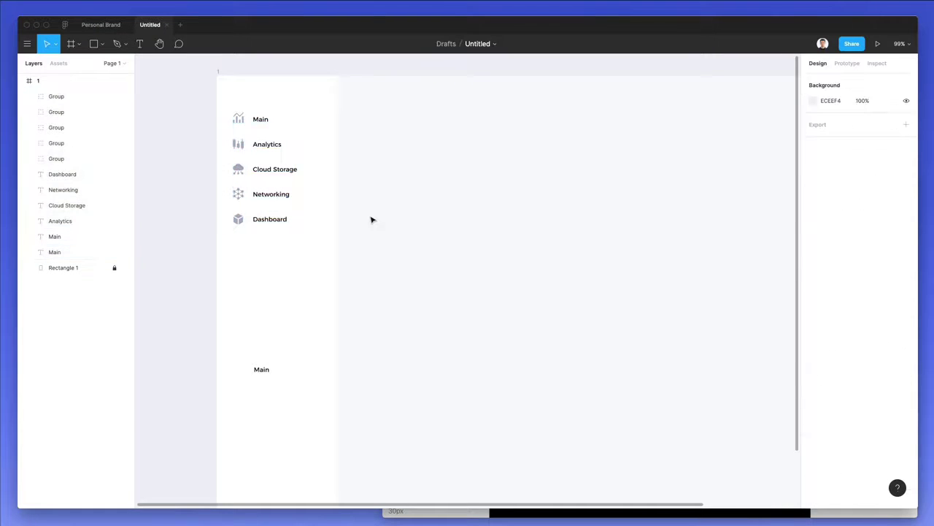
- Move the whole navigation list down to free space at the top of the sidebar
scroll(348, 219, "up", 2)
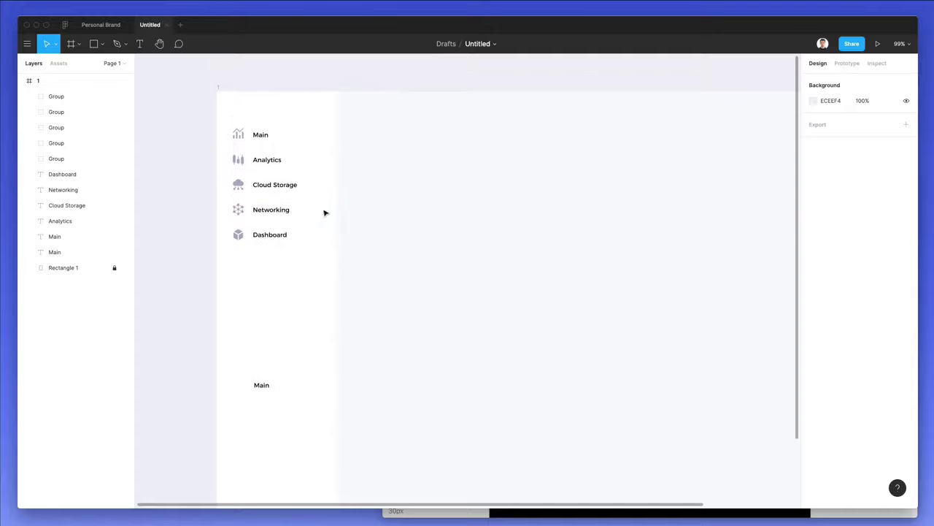
left_click_drag(207, 120, 336, 277)
key("shift+Down")
key("shift+Down")
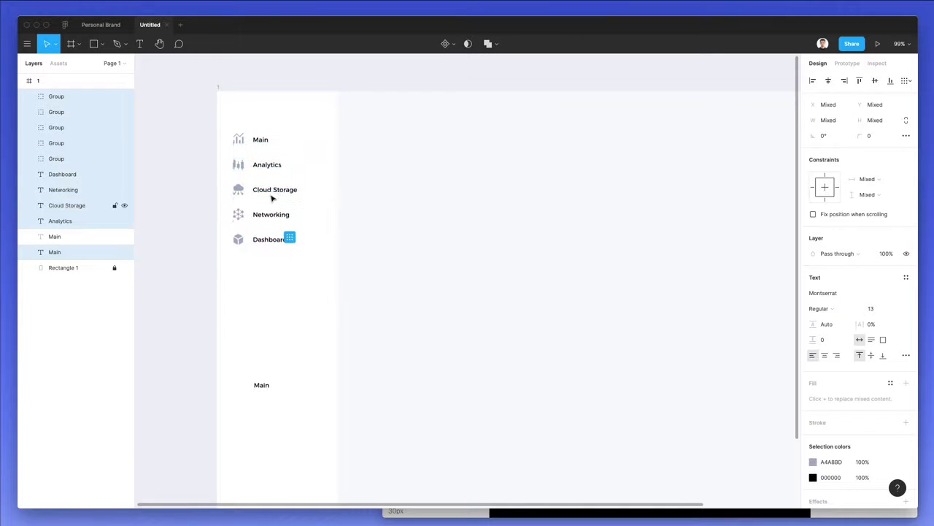
left_click(421, 238)
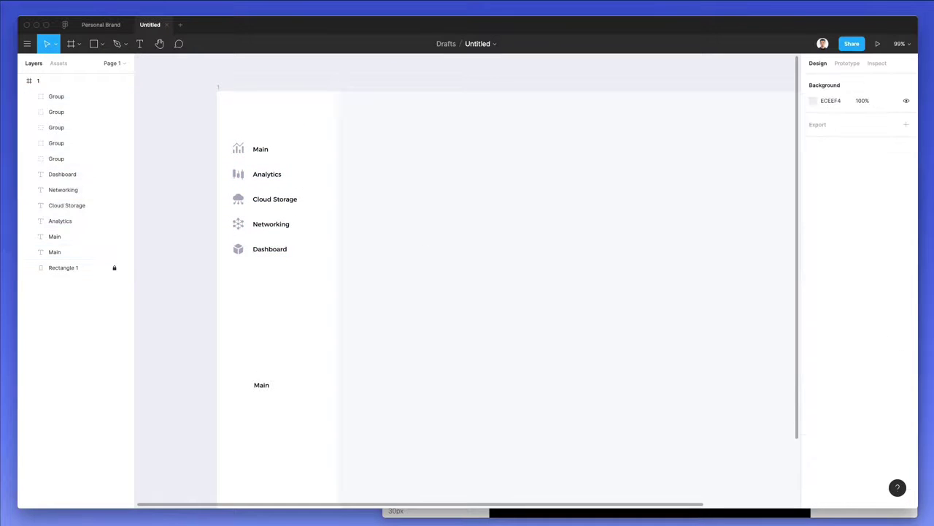
- Switch to Nucleo and bring the yellow head-with-gear icon into the sidebar above the navigation list
left_click(481, 517)
scroll(580, 319, "down", 5)
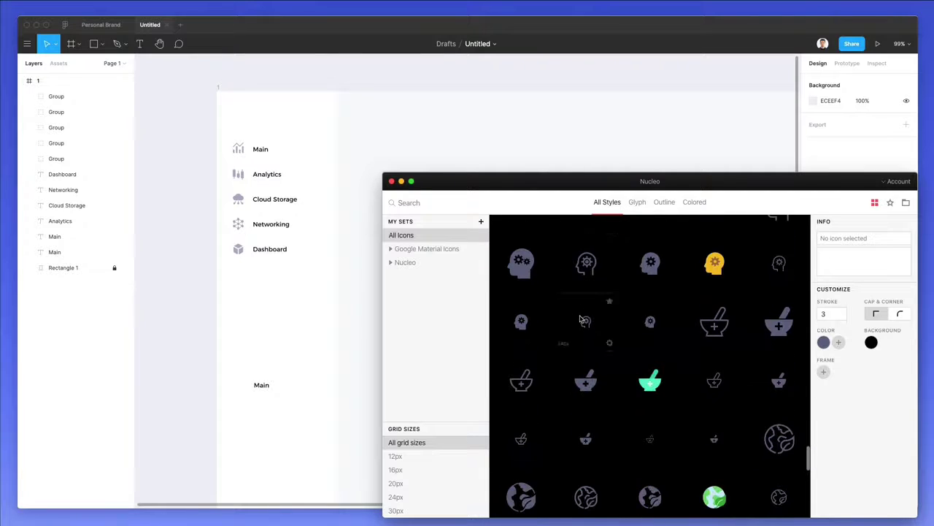
left_click_drag(312, 158, 233, 115)
- Move all five navigation rows further down to widen the gap beneath the head icon
left_click_drag(299, 139, 220, 307)
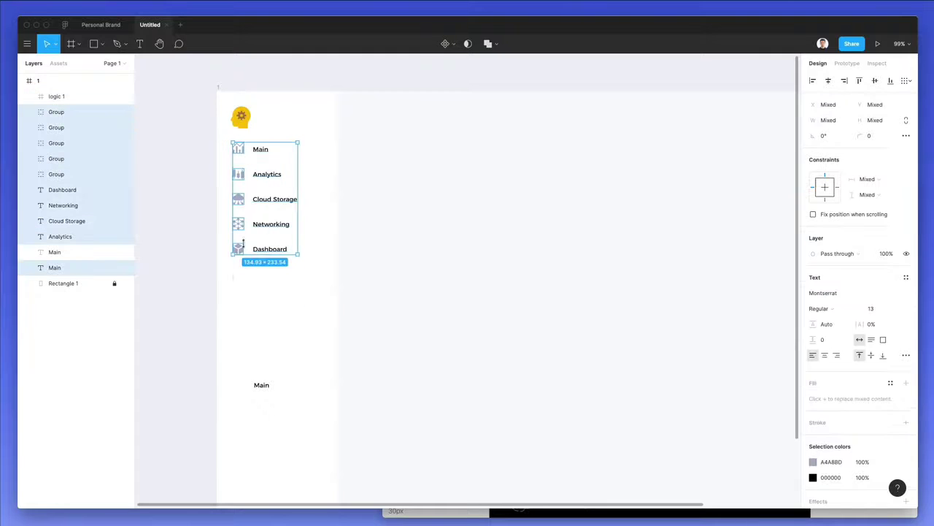
key("shift+Down")
key("shift+Down")
key("shift+Down")
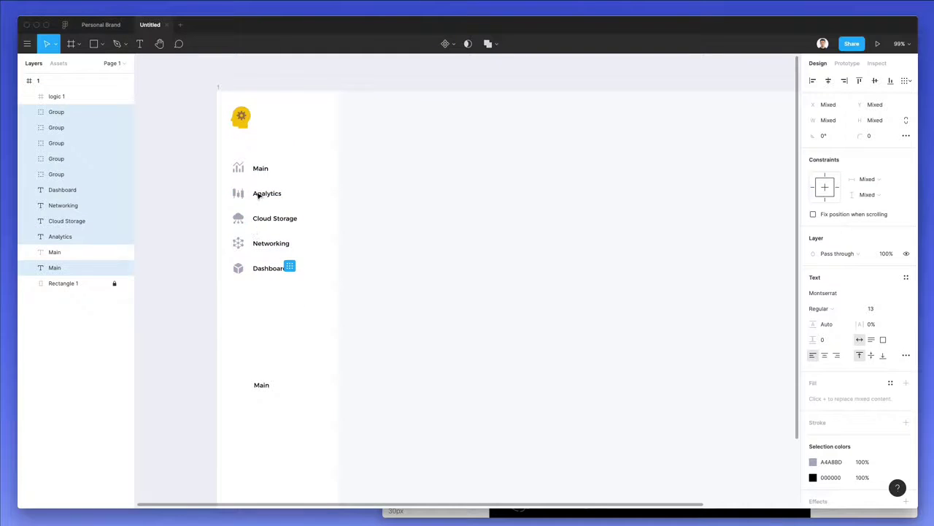
- Ungroup the head icon's outer frame, scale the icon to about 40 × 44, and position it at about X 31, Y 39
left_click(244, 123)
key("shift+super+g")
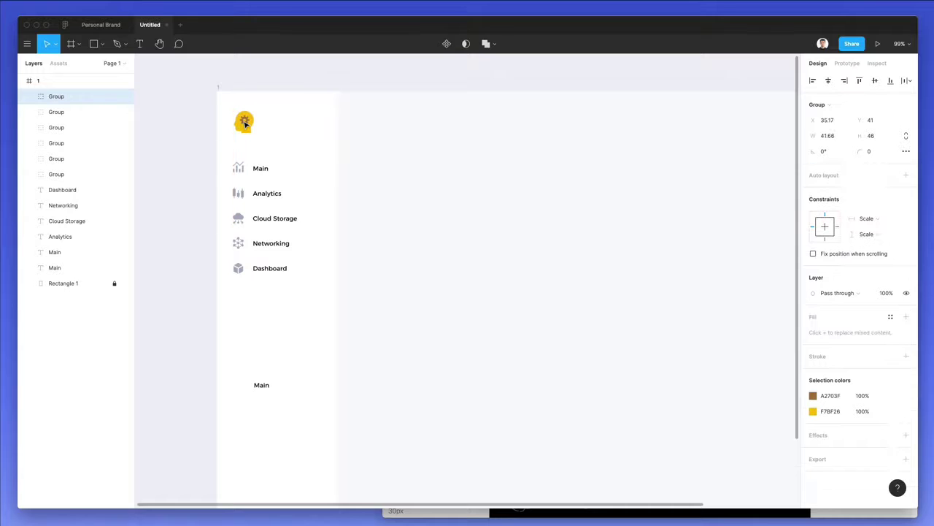
left_click_drag(257, 109, 254, 113)
key("Left")
key("shift+Up")
key("Up")
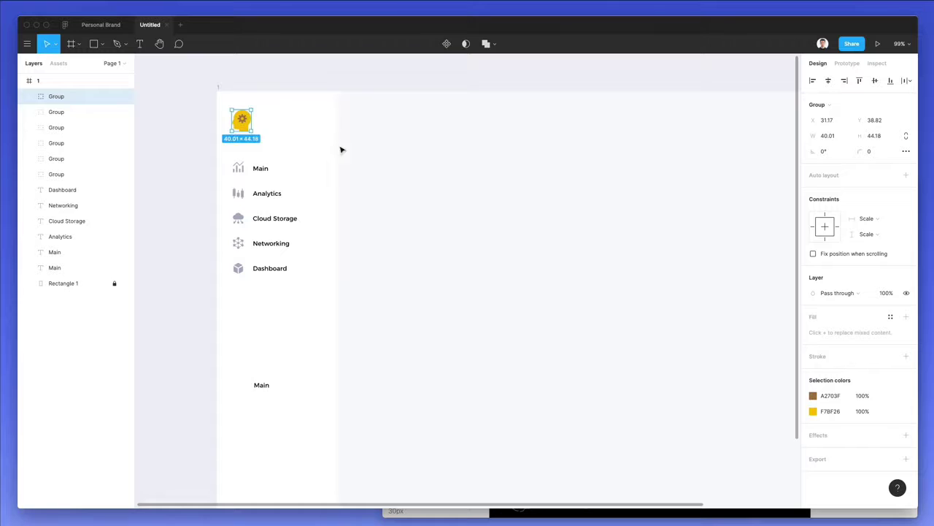
- Nudge all five navigation rows up slightly, closer to the head icon
left_click(307, 156)
left_click_drag(225, 155, 340, 294)
key("Up")
key("Up")
key("Up")
key("Up")
key("Up")
key("Up")
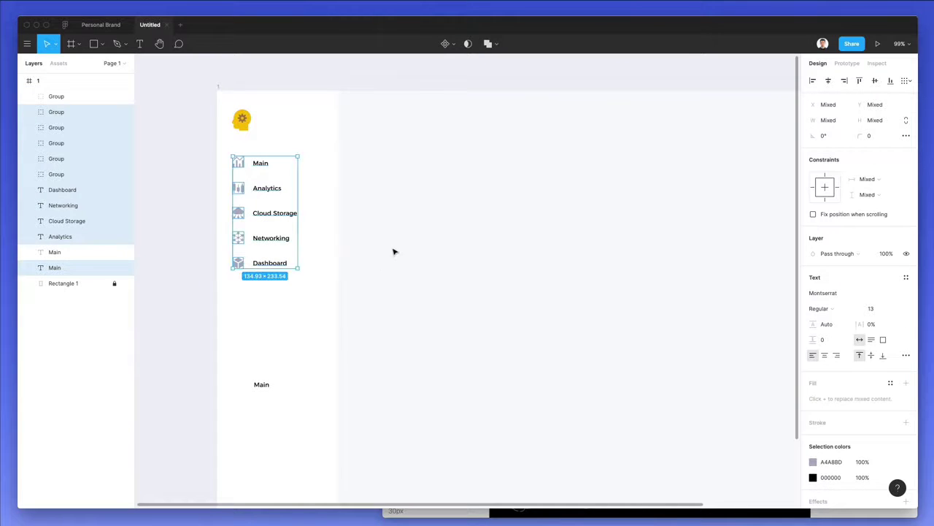
left_click(382, 244)
- Duplicate the Dashboard label and place the copy near the sidebar's bottom edge, at about Y 910
scroll(382, 244, "down", 3)
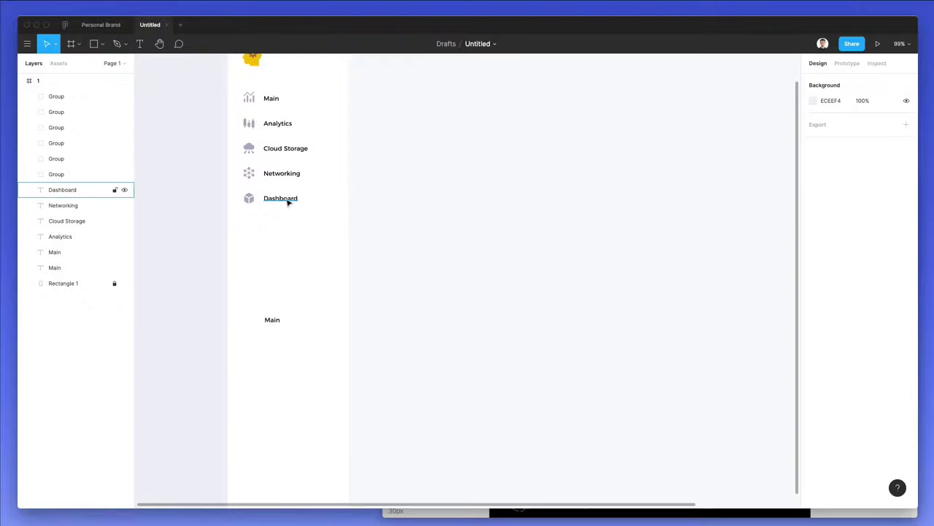
left_click_drag(290, 203, 302, 462)
scroll(293, 413, "down", 3)
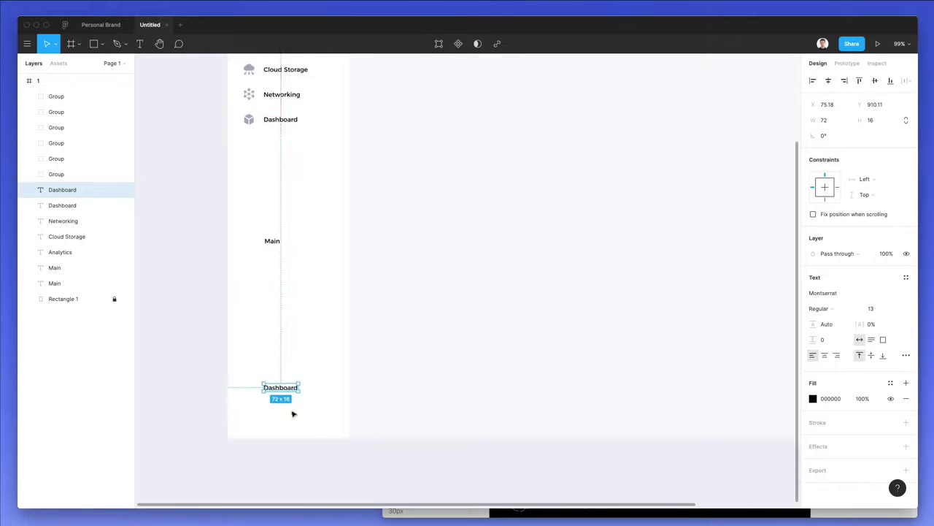
- Move the copied Dashboard label down to about Y 962 and change its text to Logout
left_click_drag(275, 388, 267, 411)
double_click(272, 411)
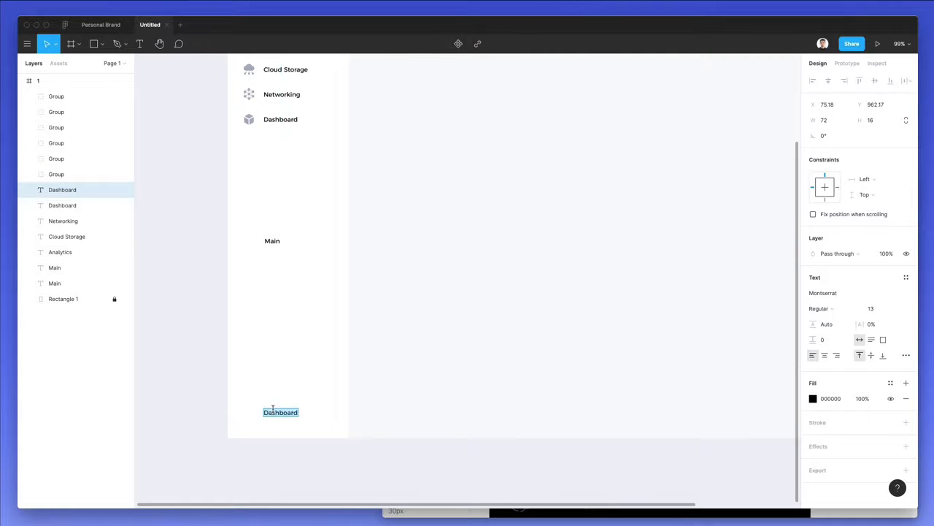
type("Logout")
- Search the Nucleo icon library for Logout and bring the small solid exit-arrow icon into the sidebar below the Dashboard row
left_click(540, 515)
left_click(419, 200)
type("Logout")
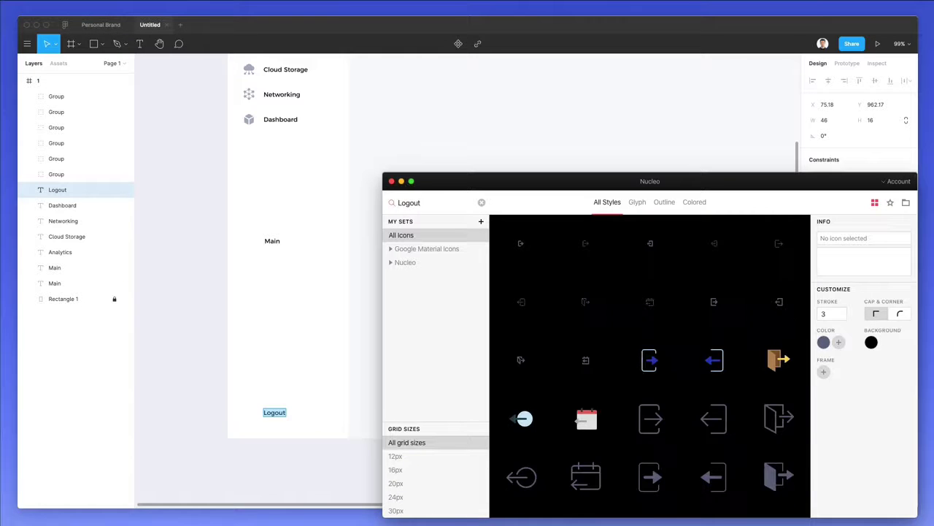
left_click_drag(527, 247, 252, 137)
- Ungroup the logout icon's frame, enlarge the icon to about 19 wide beside the Logout label, and recolor it to the navigation icons' gray A4A8BD
scroll(249, 133, "up", 5)
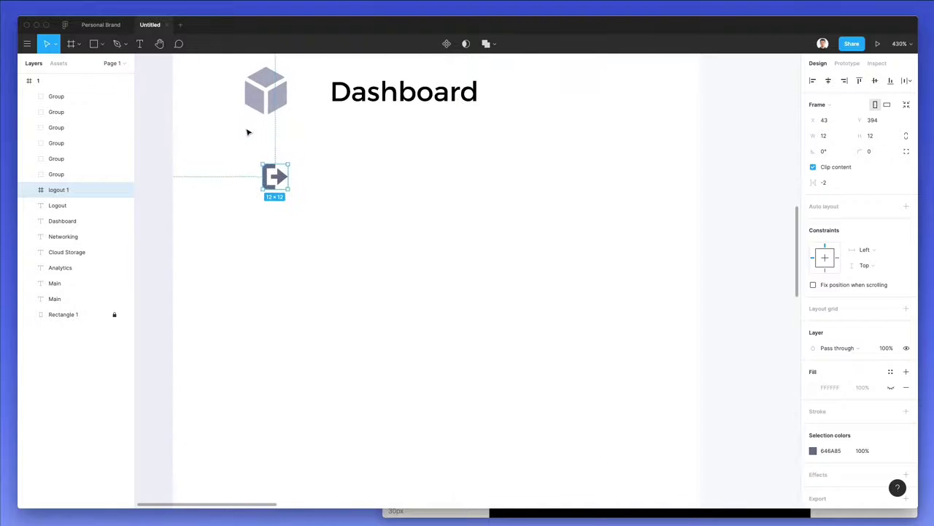
key("shift+super+g")
left_click_drag(262, 161, 316, 390)
scroll(313, 177, "down", 5)
left_click(312, 178)
- Nudge the logout icon and its label up together, slightly away from the sidebar's bottom edge
left_click_drag(330, 351, 384, 416)
key("Up")
key("Up")
key("Up")
key("Up")
key("Up")
key("Up")
key("Up")
scroll(443, 318, "down", 3)
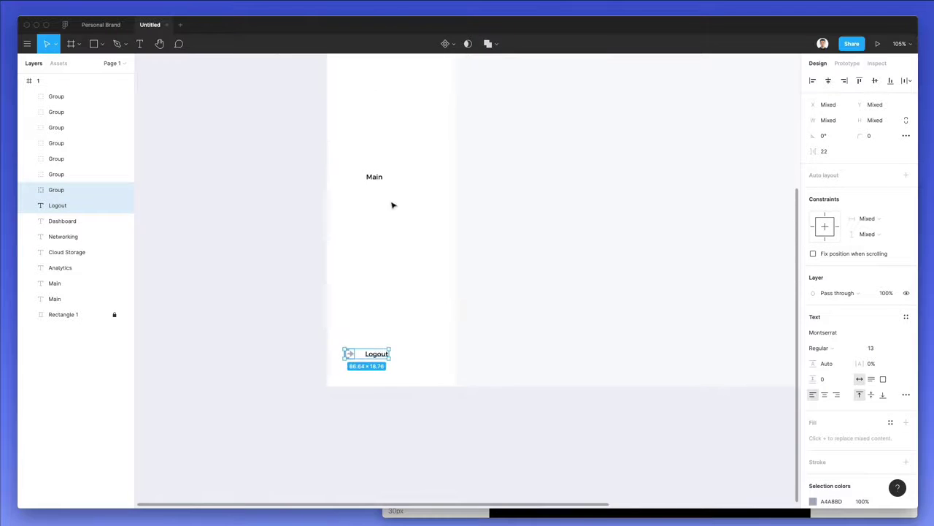
- Delete the leftover Main label standing alone between the navigation list and the Logout row
left_click_drag(404, 165, 331, 214)
key("Delete")
scroll(421, 293, "right", 5)
scroll(420, 294, "up", 3)
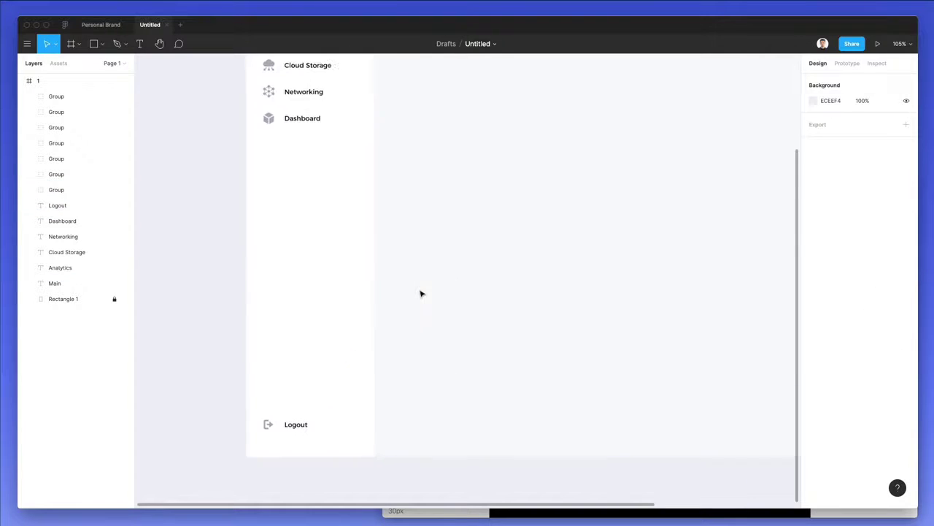
- Duplicate the Main label into the content area's header at about X 345, Y 54, and change the copy's text to Search
scroll(420, 294, "down", 3)
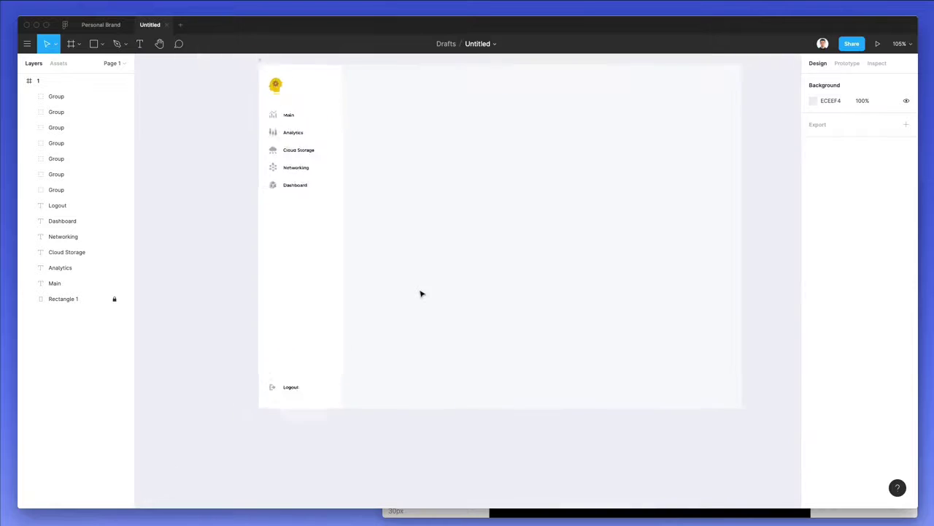
scroll(420, 294, "up", 5)
scroll(421, 294, "down", 2)
scroll(420, 294, "down", 2)
key("shift+1")
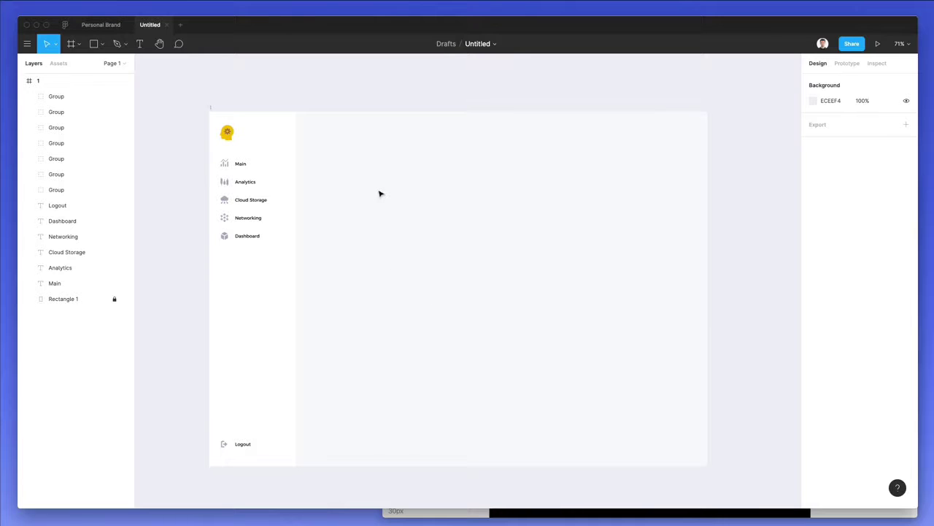
left_click_drag(243, 166, 334, 132, "alt")
scroll(363, 132, "up", 3)
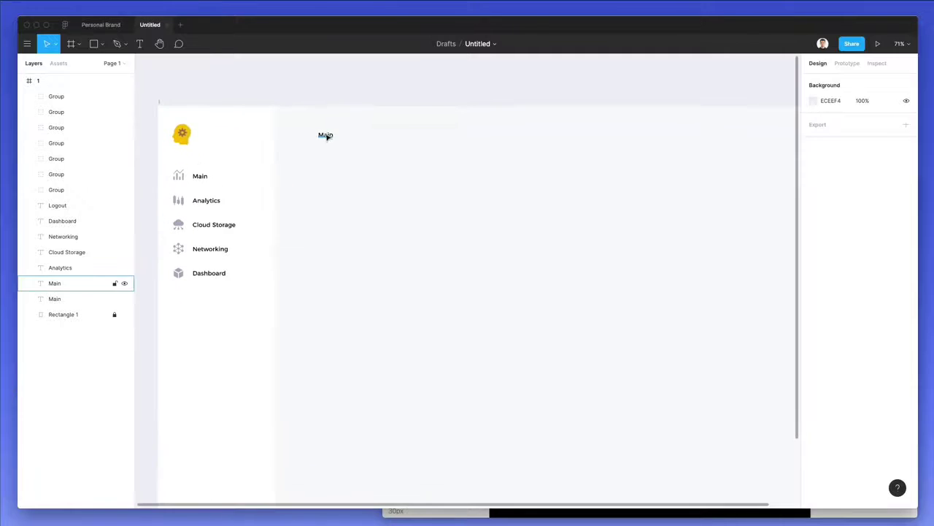
double_click(325, 134)
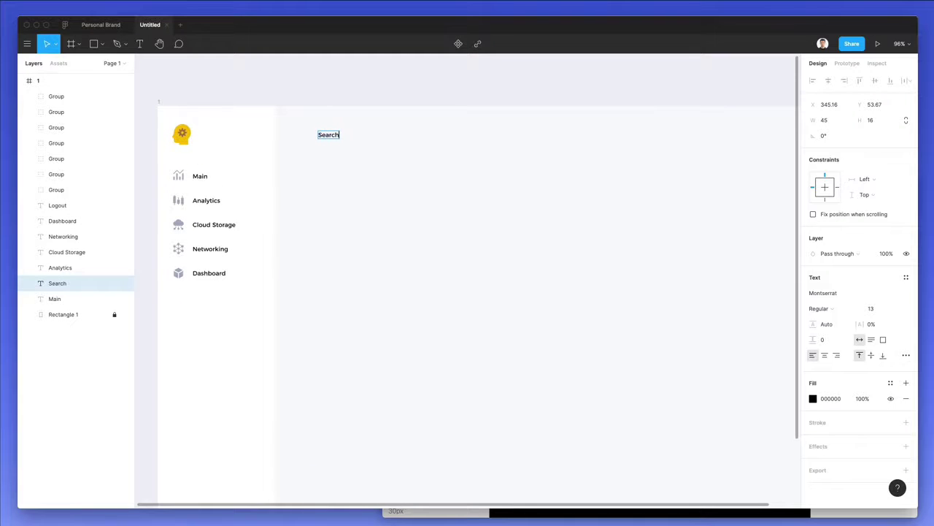
- Draw a rectangle about 321 × 58 around the Search label and send it behind all other layers
scroll(387, 132, "left", 1)
key("r")
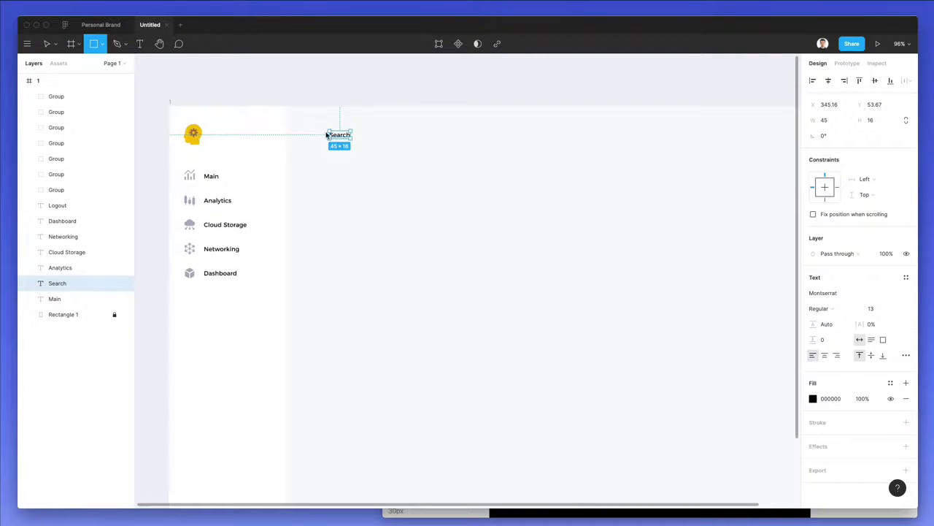
mouse_move(305, 123)
left_mouse_down()
mouse_move(444, 156)
mouse_move(454, 150)
left_mouse_up()
key("super+bracketleft")
key("super+bracketleft")
key("super+bracketleft")
key("super+bracketleft")
key("super+bracketleft")
key("super+bracketleft")
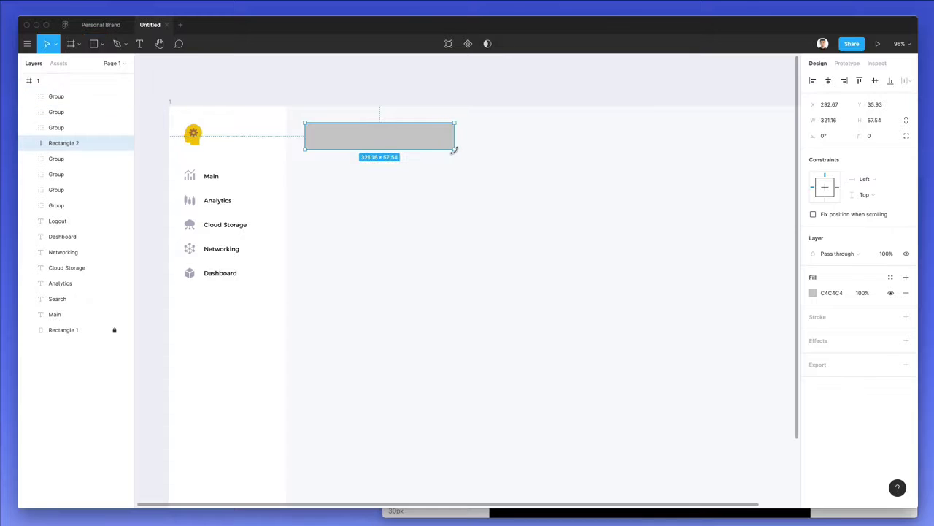
key("super+bracketleft")
key("super+bracketleft")
key("super+bracketleft")
key("super+bracketleft")
key("super+bracketleft")
key("super+bracketleft")
key("super+bracketleft")
key("super+bracketleft")
key("super+bracketleft")
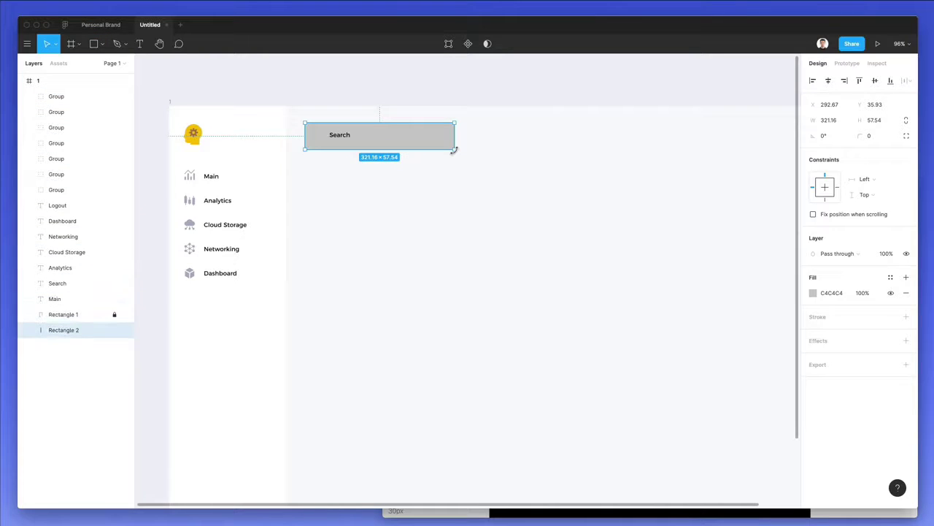
- Fill the search box with white (FFFFFF) and set its corner radius to 11
left_click(812, 293)
left_click_drag(719, 290, 533, 155)
left_click(727, 192)
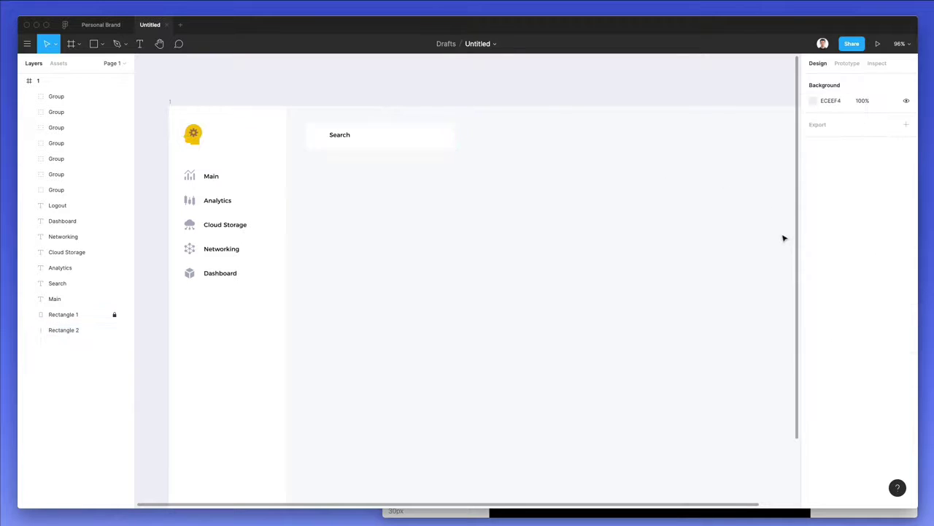
left_click(365, 142)
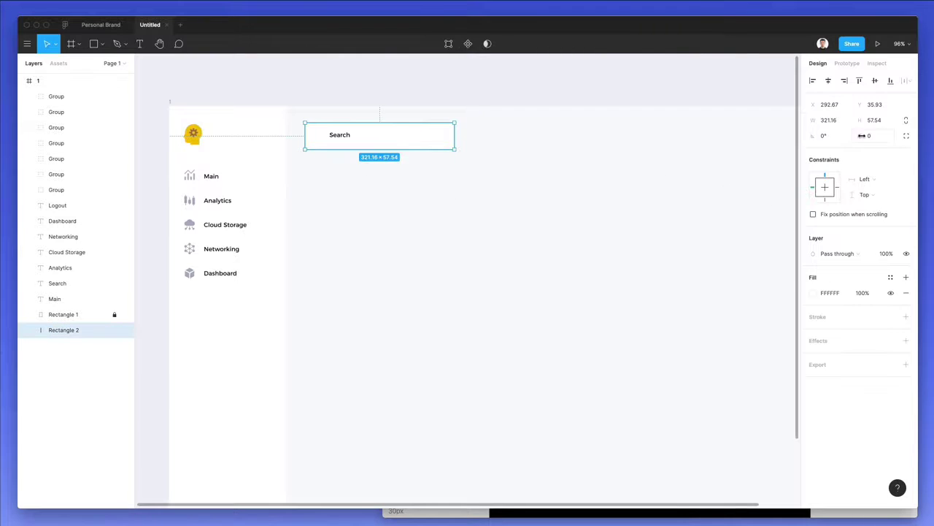
left_click_drag(862, 135, 877, 137)
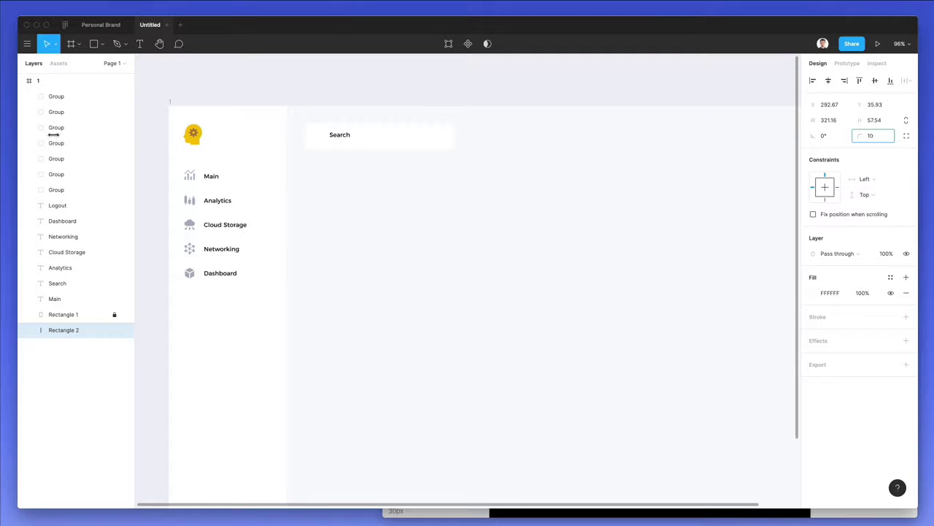
left_click(370, 102)
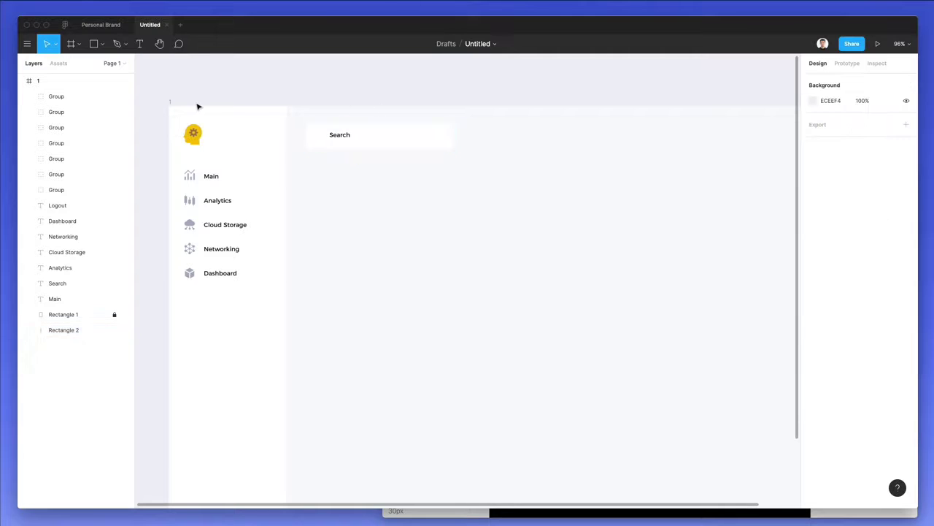
- Darken the dashboard frame's background fill, trying F2F5FA and settling on a slightly more neutral light gray
left_click(171, 106)
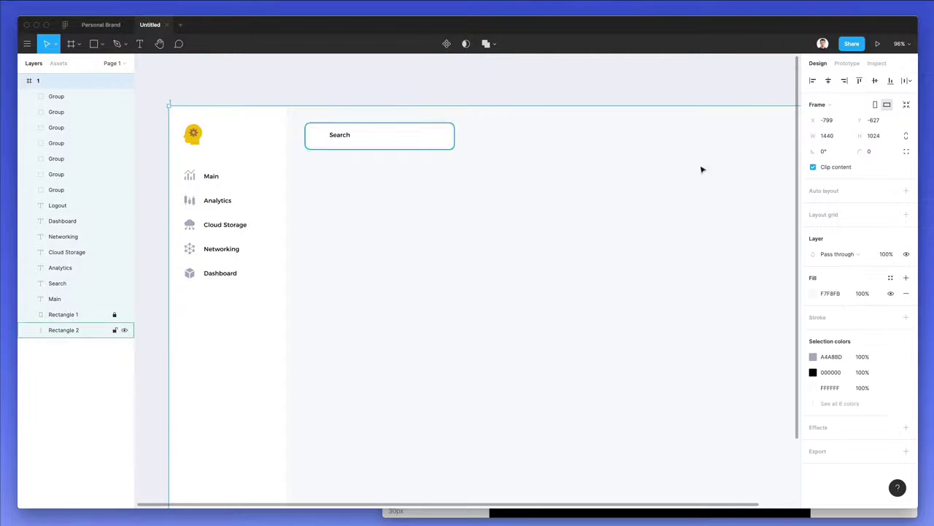
left_click(813, 292)
type("F2F5FA")
key("Return")
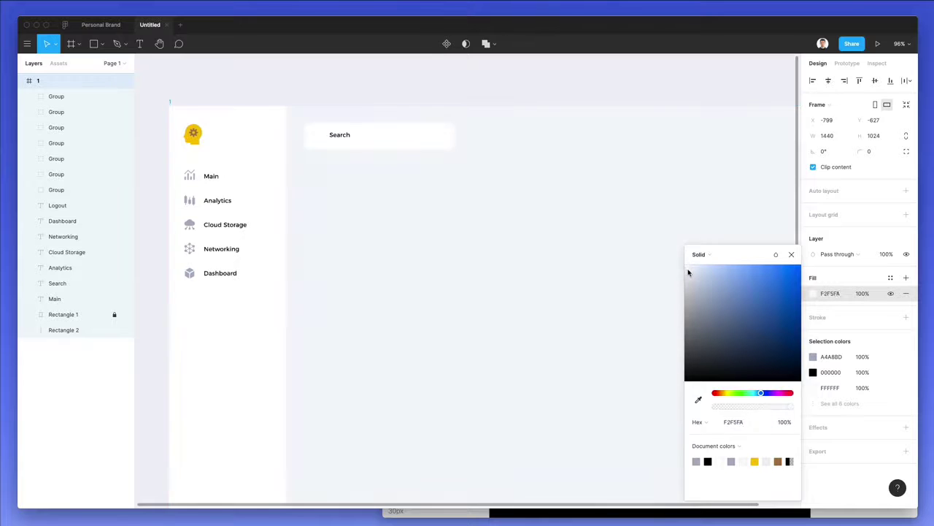
left_click_drag(687, 272, 687, 272)
left_click(529, 240)
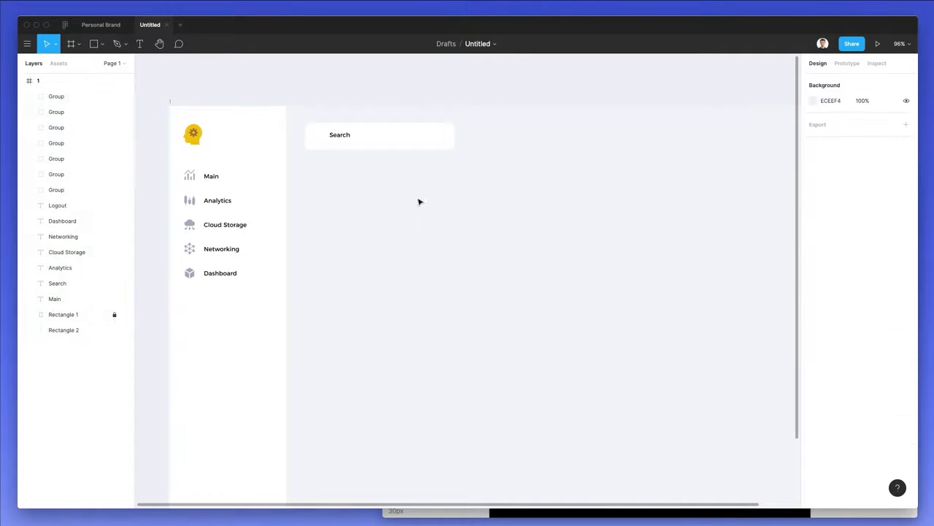
- Select the locked sidebar rectangle and reduce its width to 242.19
right_click(267, 163)
mouse_move(299, 166)
left_click(387, 178)
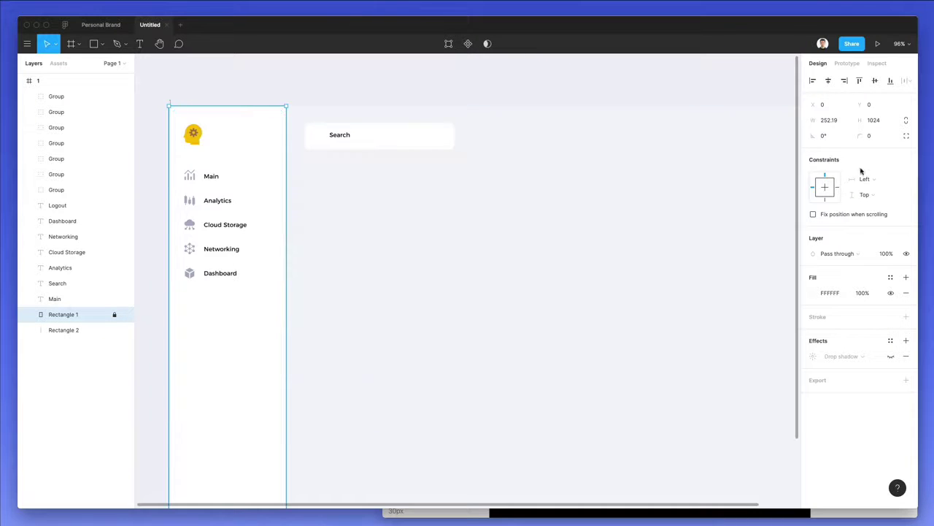
left_click(841, 122)
key("shift+Down")
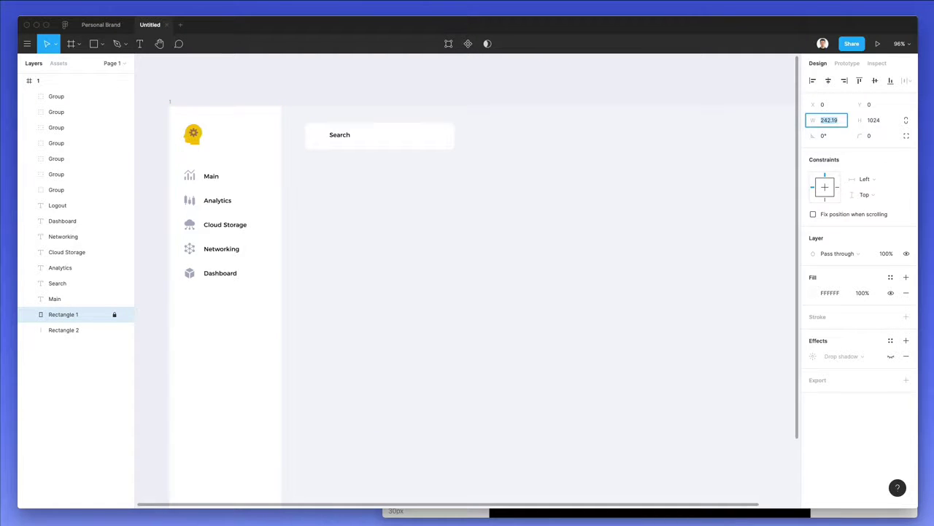
left_click(498, 217)
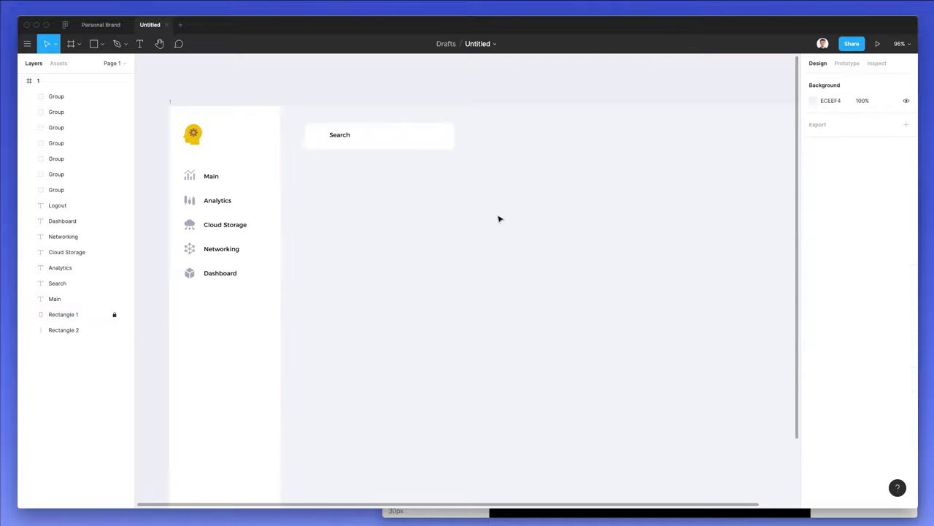
- Shift all sidebar icons and labels together slightly to the right within the narrowed sidebar
scroll(499, 217, "down", 2)
scroll(499, 218, "down", 3)
left_click_drag(243, 124, 326, 462)
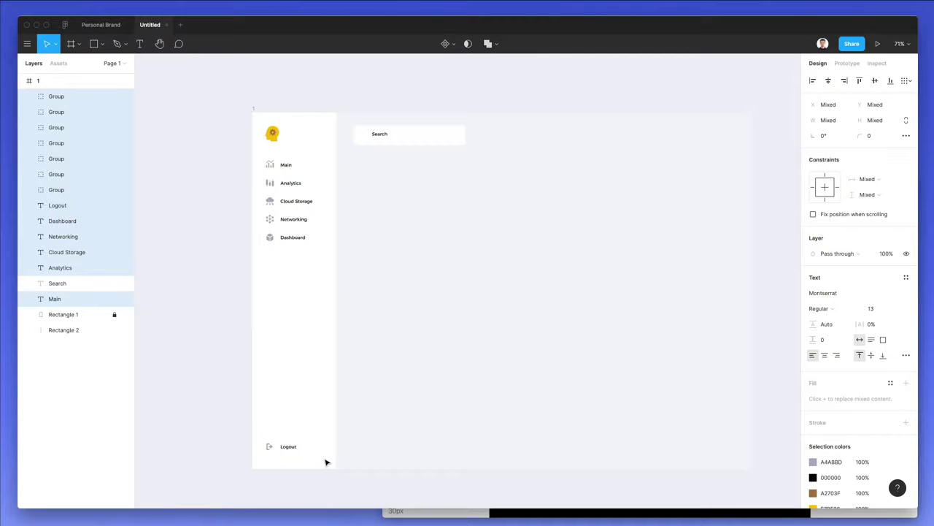
left_click(416, 111)
- Reduce the search box's height to about 52 so the Search label sits vertically centered in it
scroll(417, 110, "up", 5)
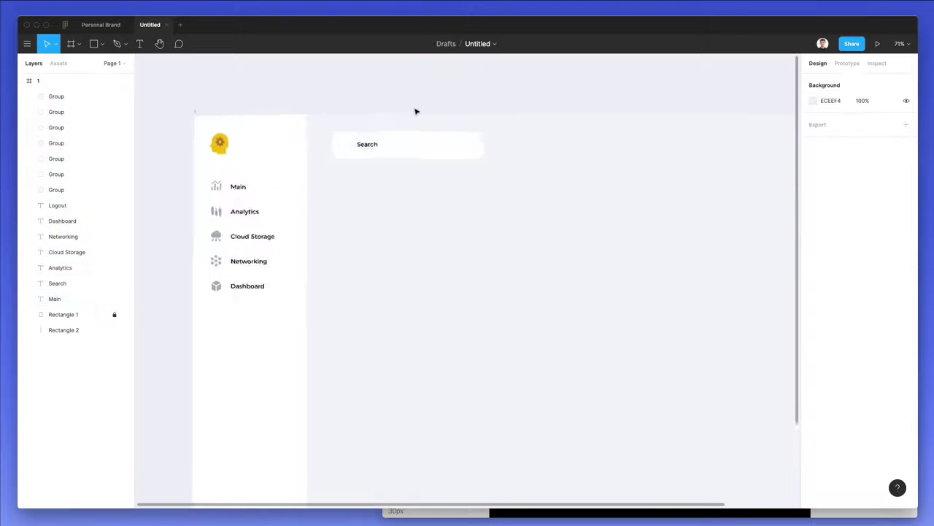
left_click(404, 174)
left_click_drag(405, 175, 393, 169)
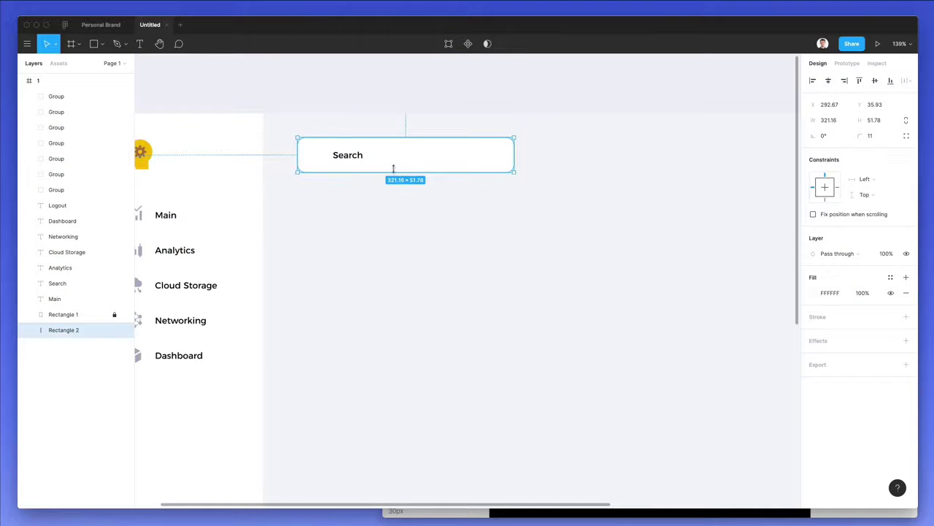
left_click(344, 156)
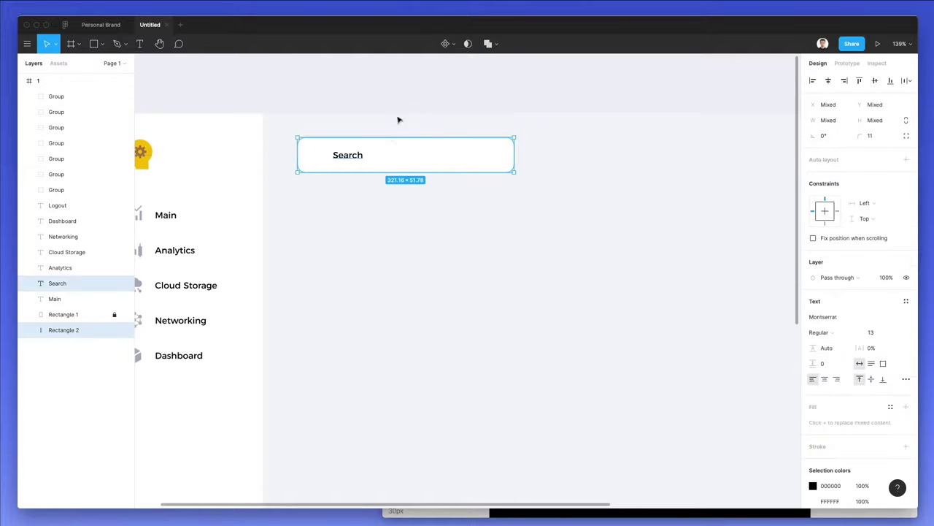
left_click(399, 119)
- Search the Nucleo icon library for "search" and place the small solid magnifying-glass icon, ungrouped from its frame, before the Search label
left_click(529, 519)
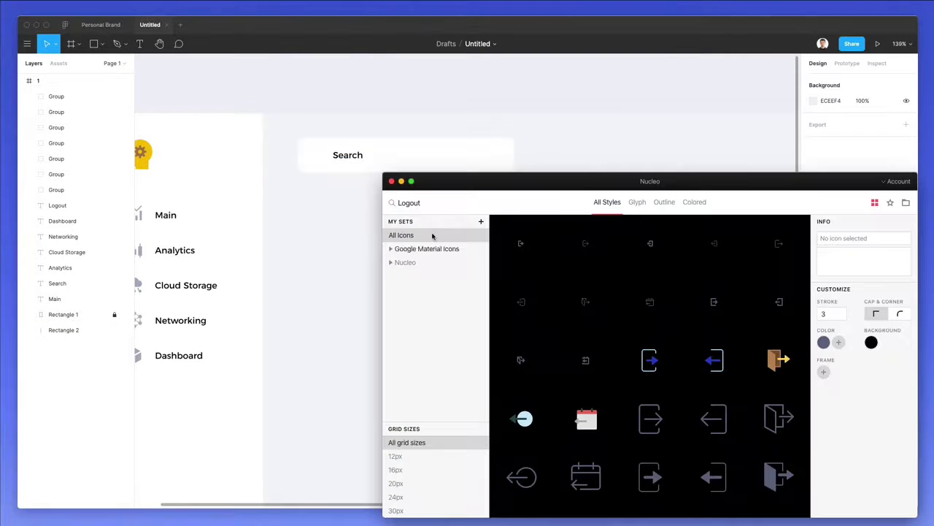
left_click(431, 202)
type("search")
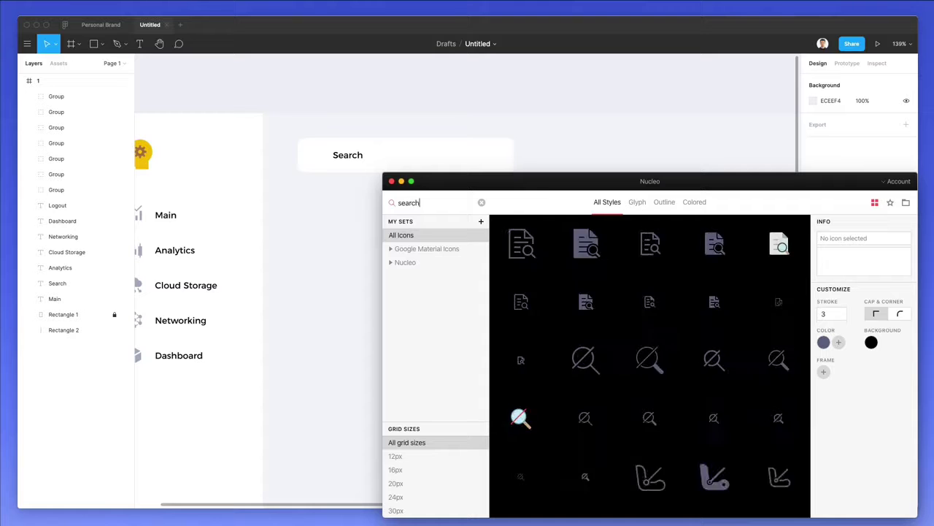
scroll(732, 332, "down", 8)
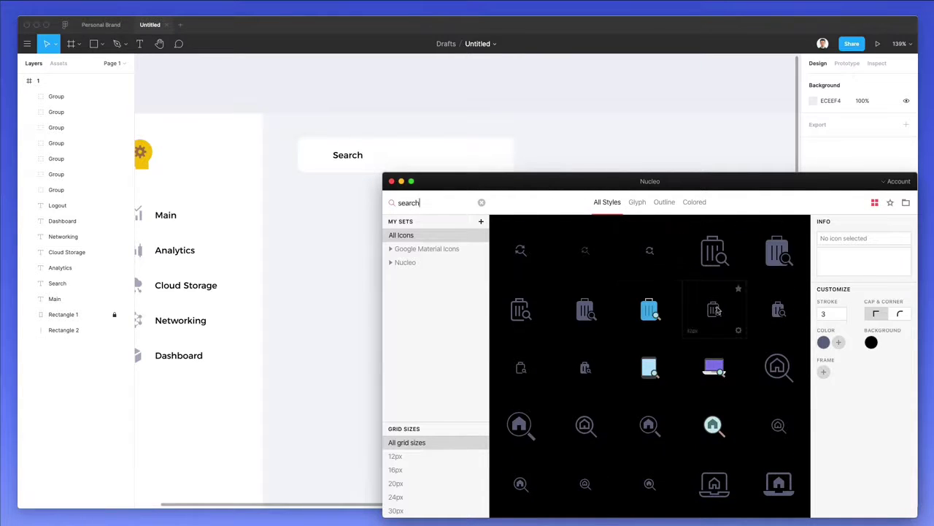
scroll(717, 310, "down", 5)
scroll(716, 310, "down", 2)
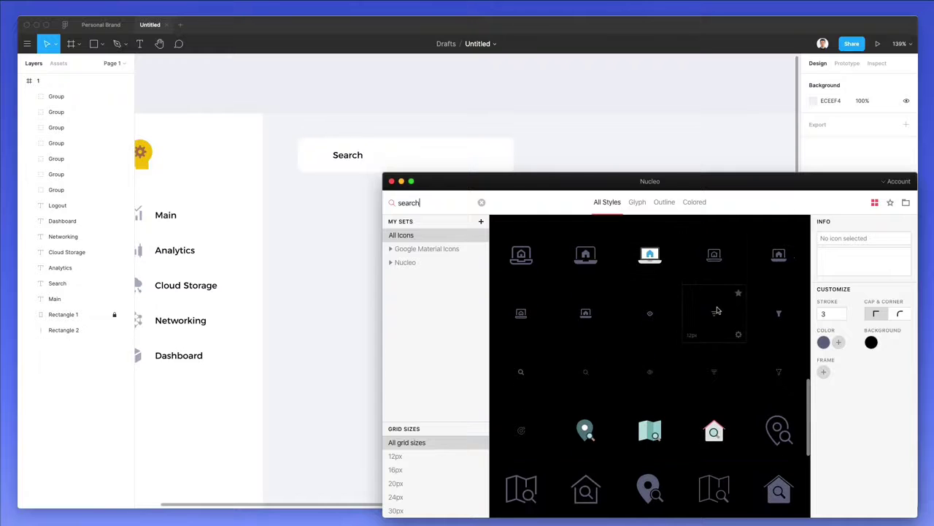
left_click_drag(517, 373, 321, 158)
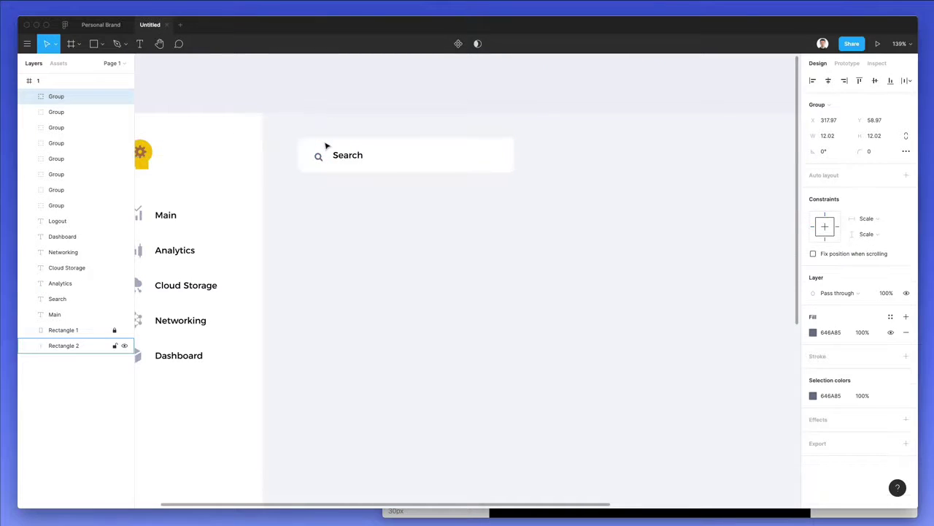
- Recolor the magnifying-glass icon to A4A8BD by sampling a sidebar navigation icon
scroll(300, 157, "down", 5)
scroll(197, 189, "up", 5)
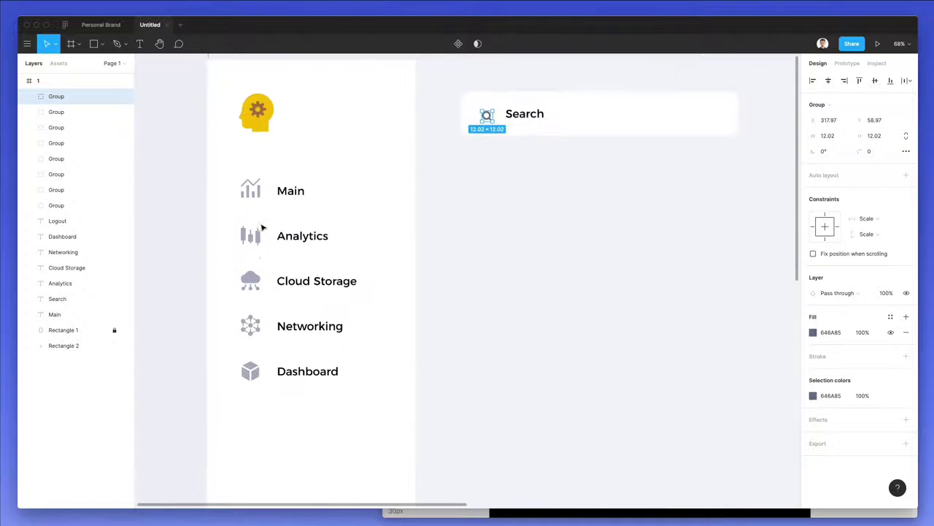
key("i")
left_click(251, 271)
- Scale the magnifying-glass icon to about 17 × 17 and shift it slightly left to about X 315
scroll(250, 272, "up", 1)
scroll(494, 144, "up", 2)
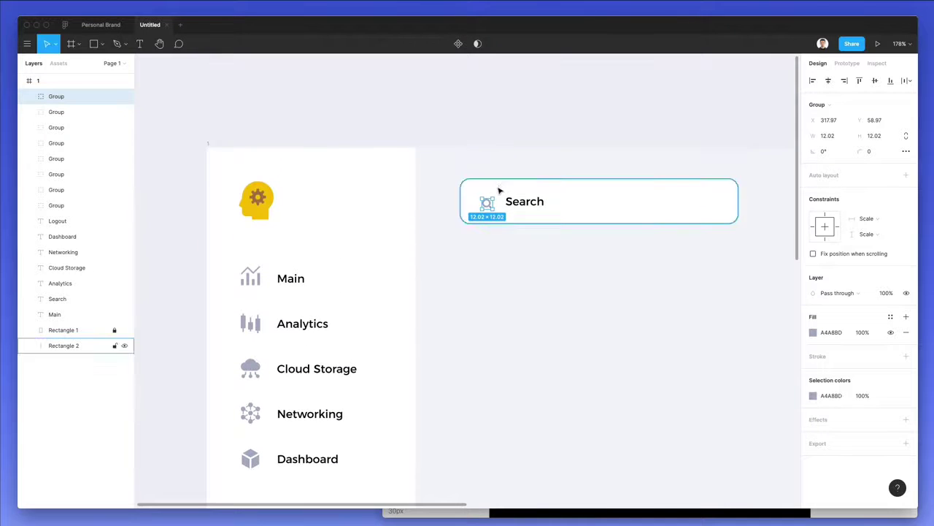
left_click_drag(492, 202, 496, 193)
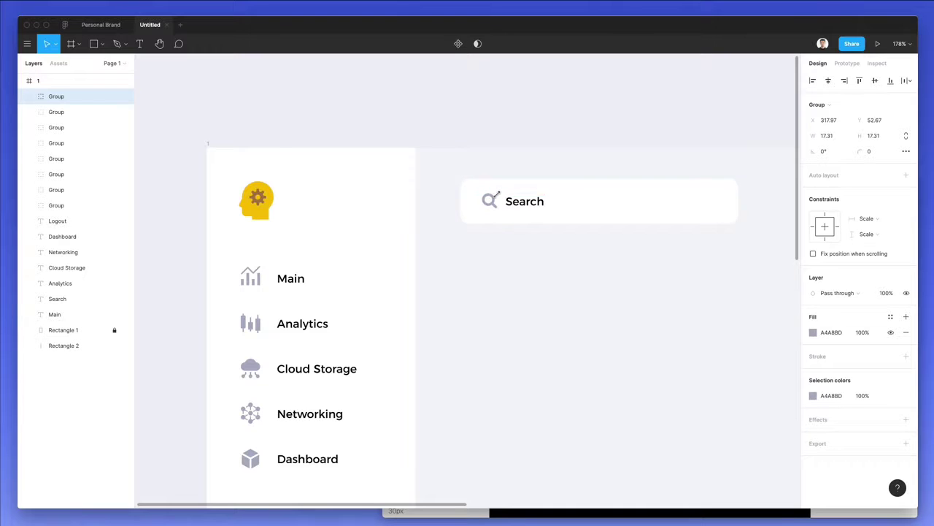
left_click(511, 202, "shift")
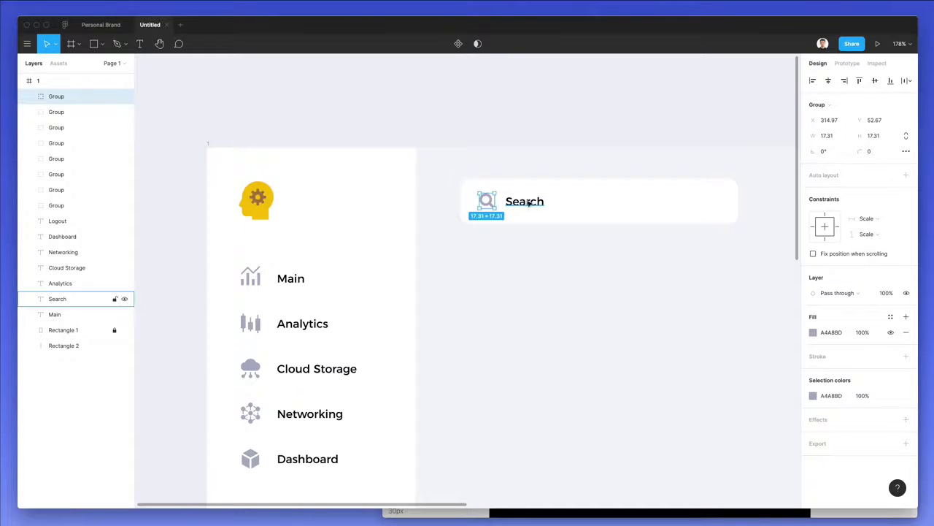
- Nudge the Search label into line with the magnifying-glass icon, at about X 343, Y 53
left_click_drag(531, 206, 531, 204)
left_click(542, 153)
scroll(542, 153, "down", 5)
scroll(543, 154, "right", 4)
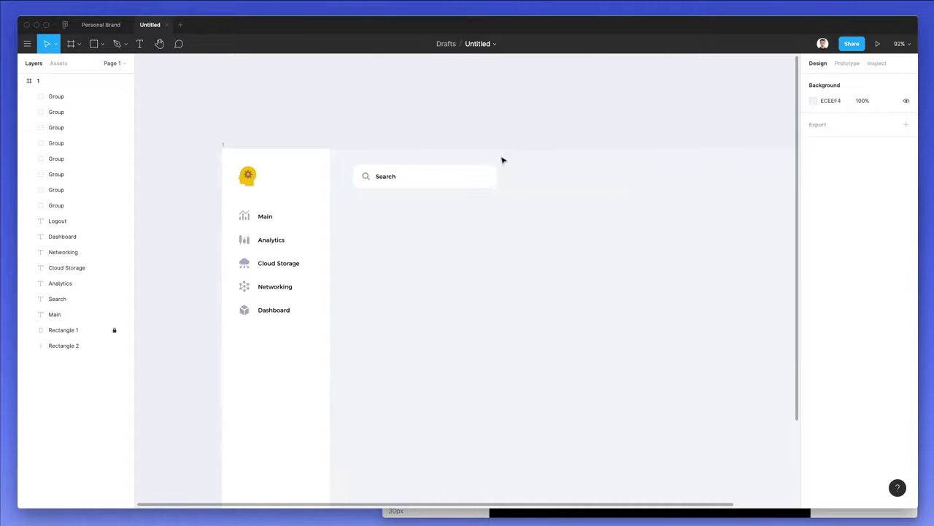
left_click(452, 170)
left_click(452, 170)
scroll(449, 168, "up", 5)
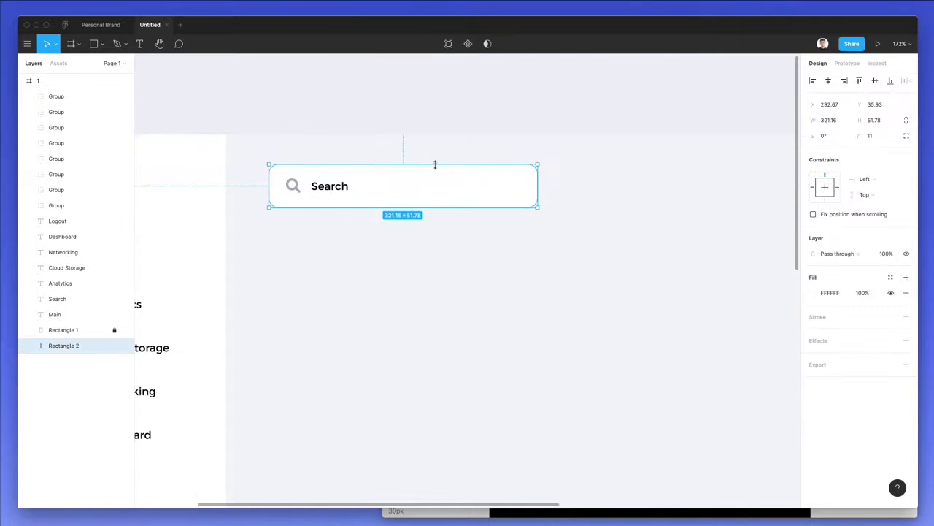
- Recolor the Search label to A4A8BD by sampling the magnifying-glass icon
left_click(322, 189)
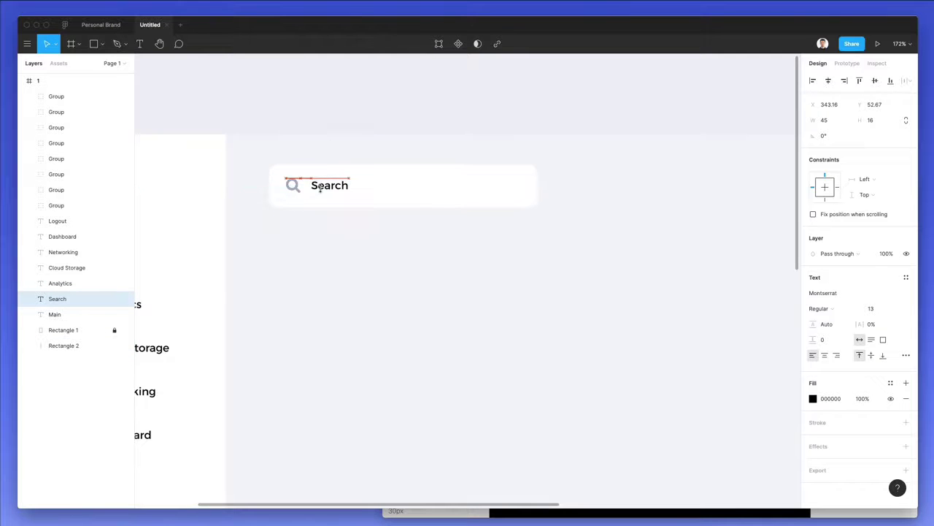
key("i")
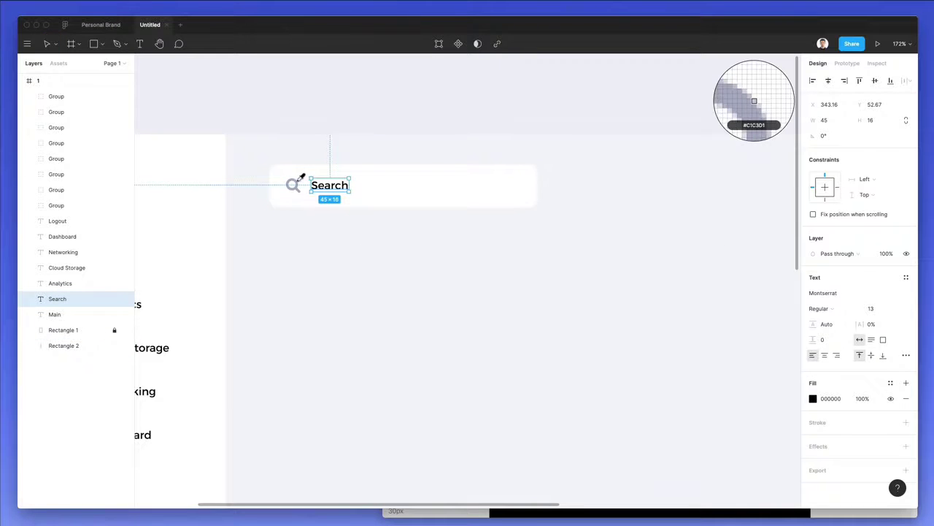
left_click(299, 178)
key("Escape")
key("Escape")
scroll(438, 106, "down", 5)
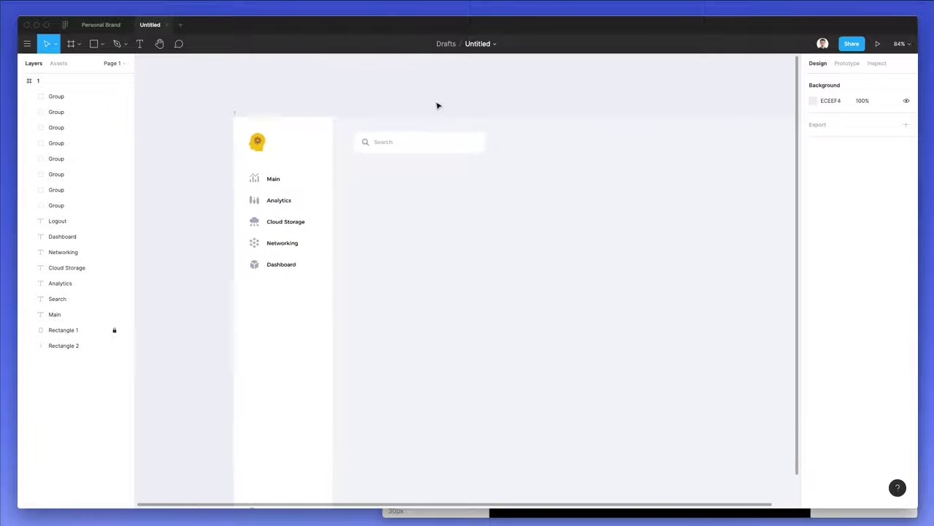
- Reduce the search box's height to about 49 and shift the box, label and icon slightly left together
left_click(340, 151)
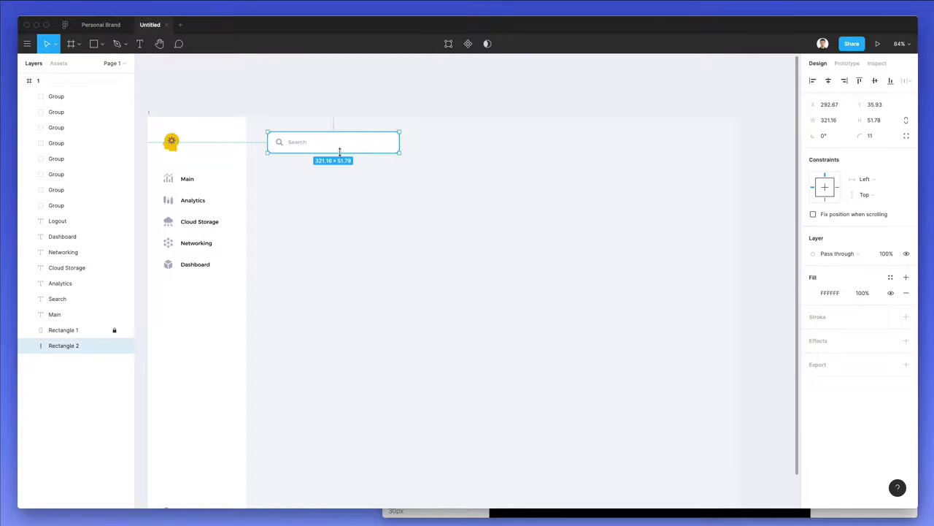
left_click(879, 120)
key("Down")
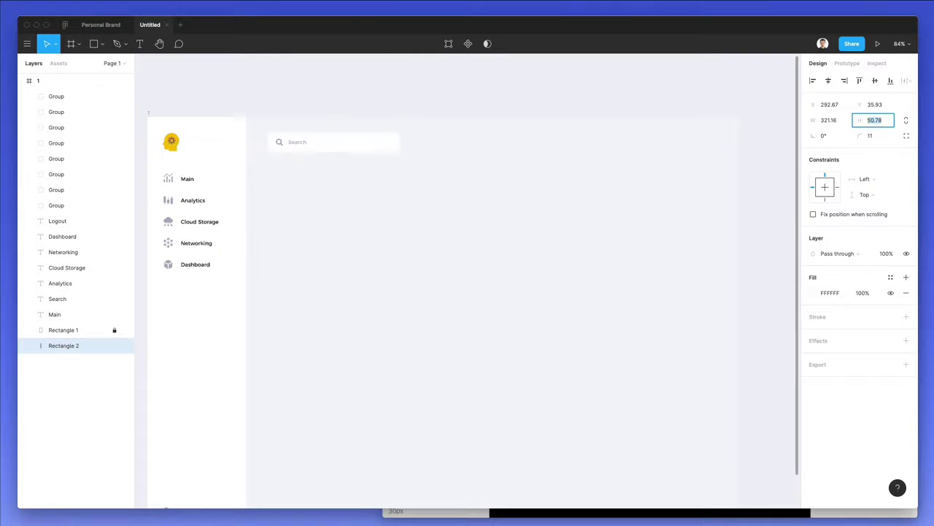
key("Return")
left_click_drag(465, 128, 267, 171)
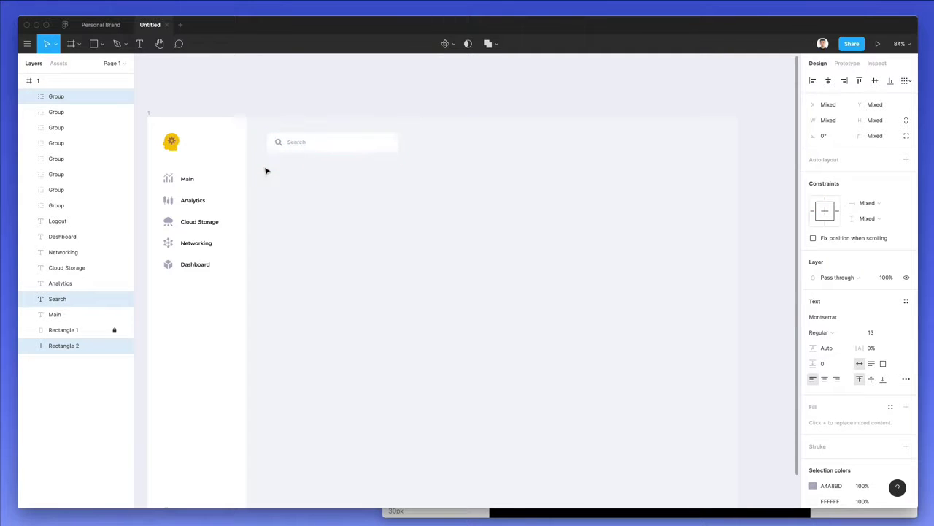
- Duplicate the search box toward the header's right end and narrow the copy to a tile about 48 × 49
left_click(503, 192)
left_click_drag(363, 152, 642, 150)
left_click_drag(552, 141, 664, 140)
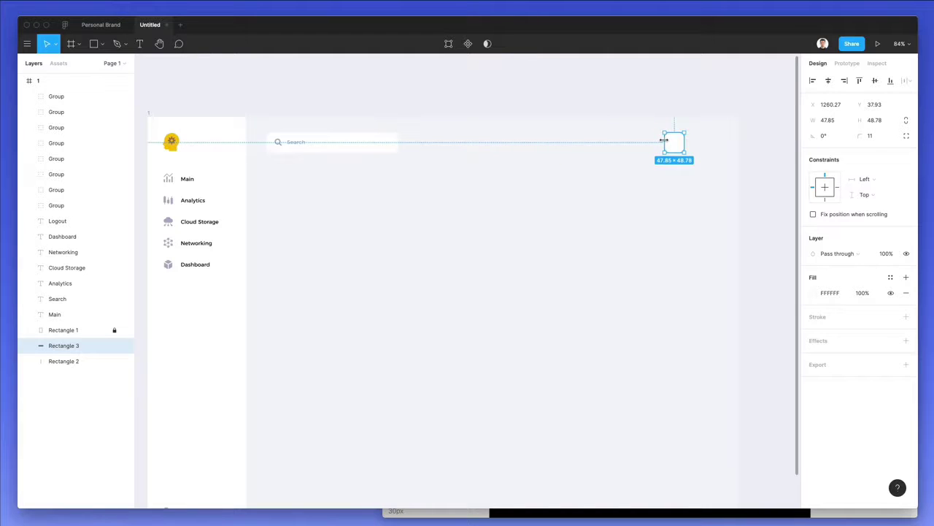
- Search the Nucleo icon library for "notifica" and place the 12px solid bell icon beside the small white tile
left_click(666, 512)
type("no")
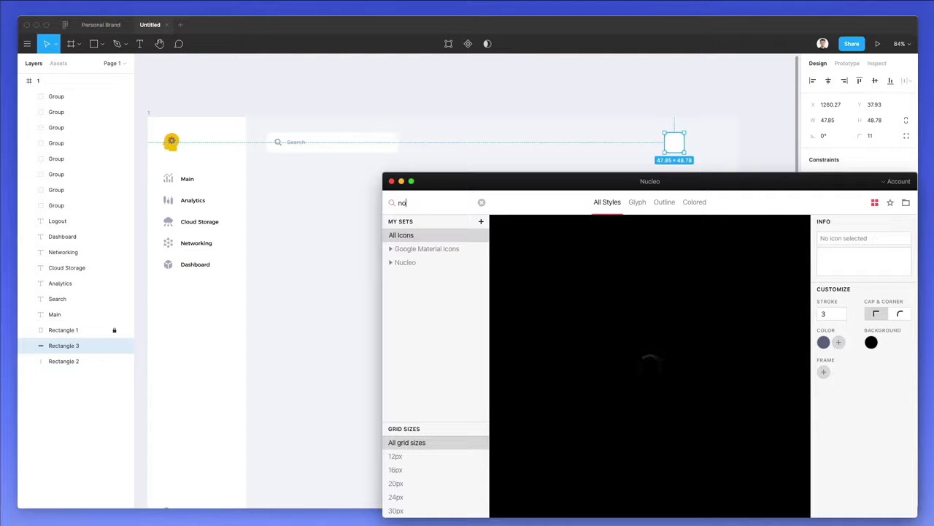
type("tifica")
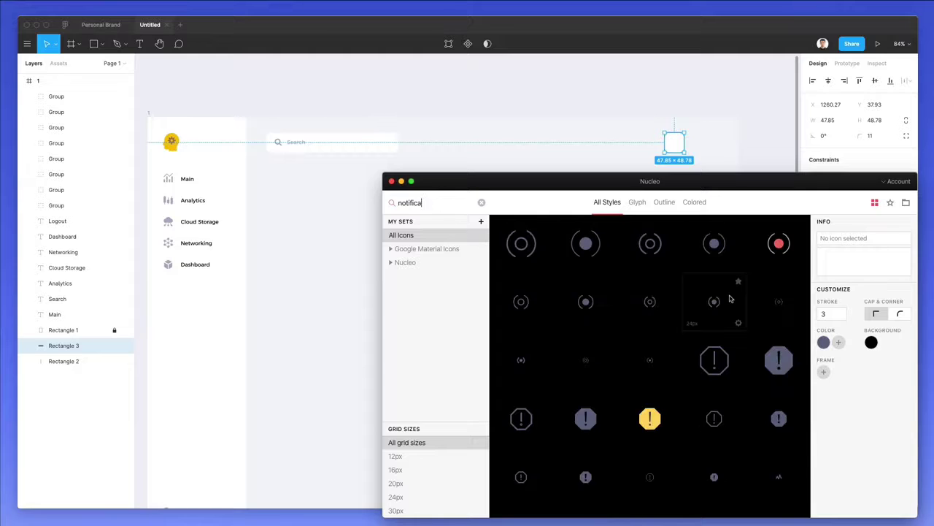
scroll(731, 299, "down", 2)
scroll(730, 300, "down", 4)
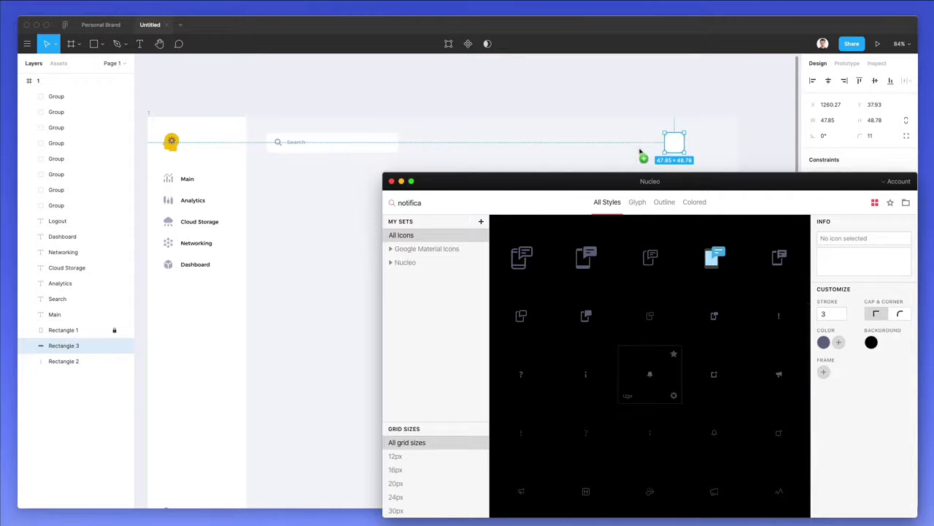
mouse_move(655, 146)
left_mouse_down()
mouse_move(653, 125)
mouse_move(653, 139)
left_mouse_up()
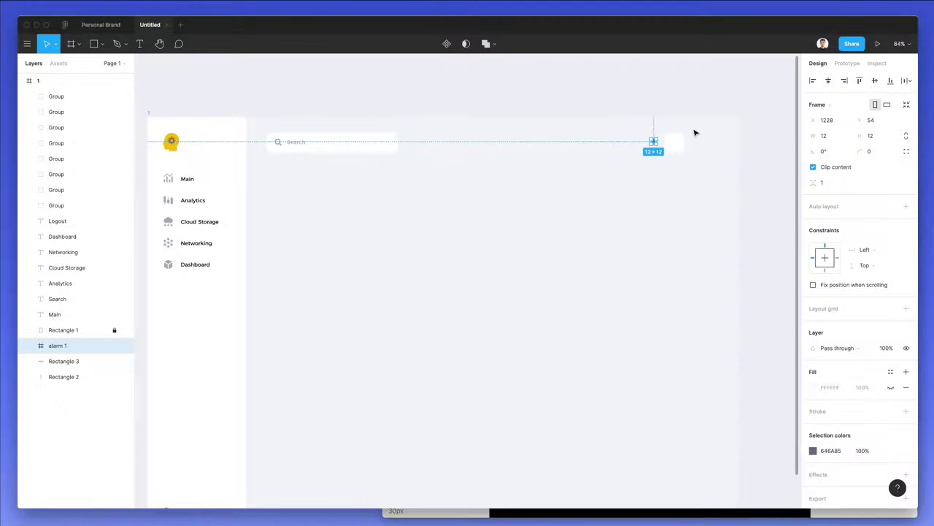
- Scale the bell icon to about 21 × 21, center it in the white tile and ungroup it from its frame
scroll(690, 130, "up", 10)
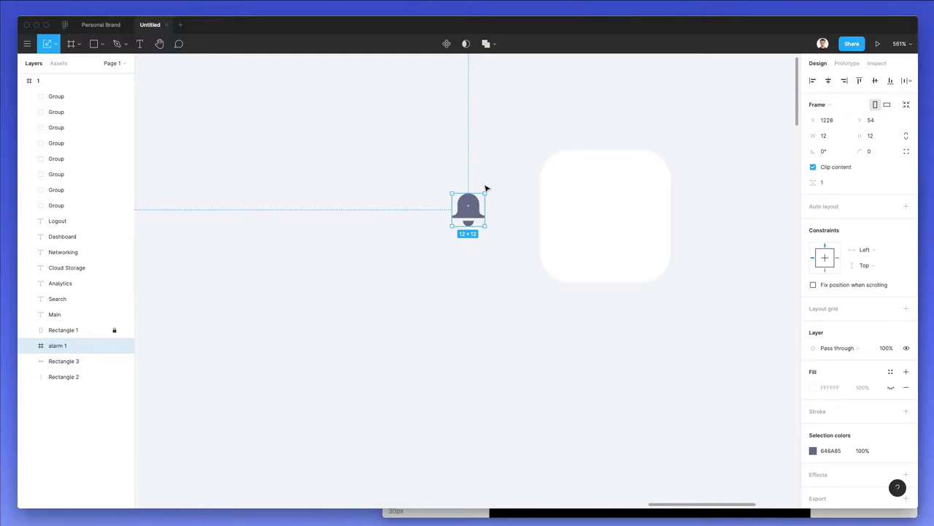
left_click_drag(485, 191, 612, 210)
key("Right")
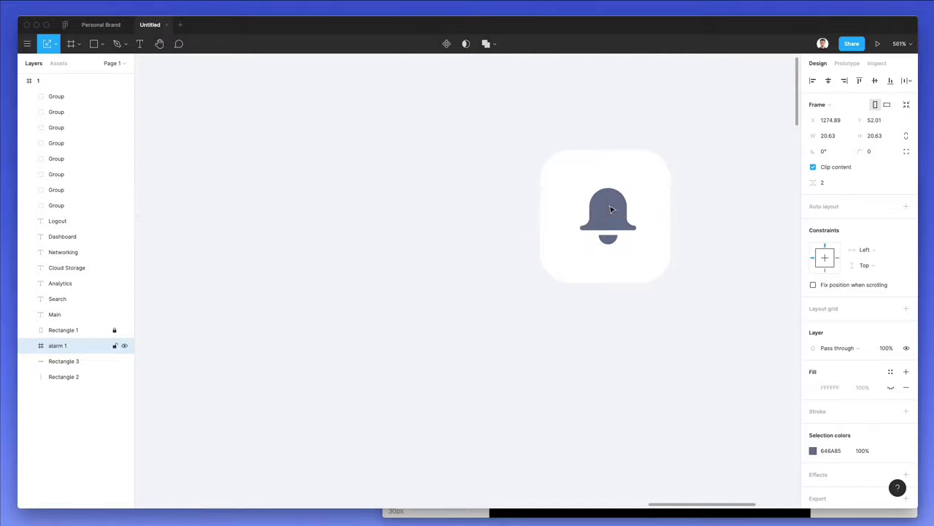
key("super+shift+g")
scroll(611, 211, "down", 10)
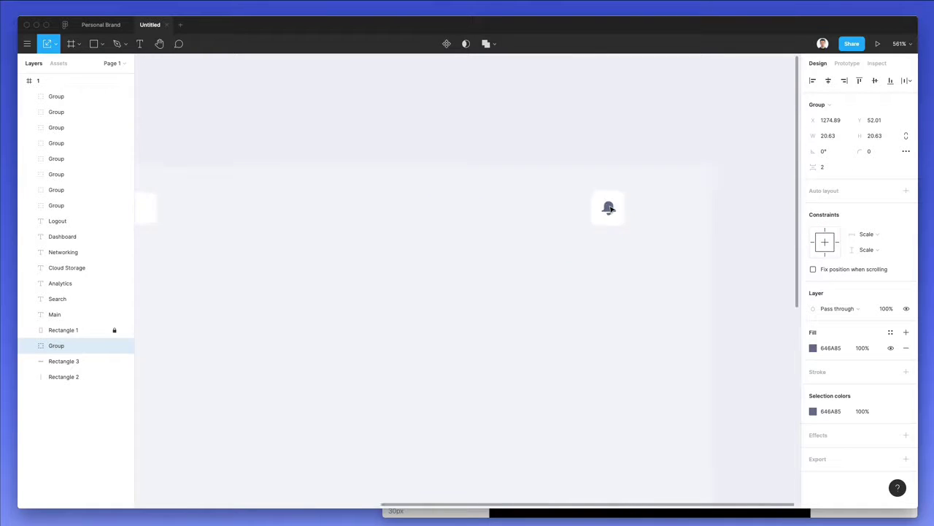
- Recolor the bell icon to A4A8BD by sampling the magnifying-glass icon in the search box
key("i")
left_click(219, 205)
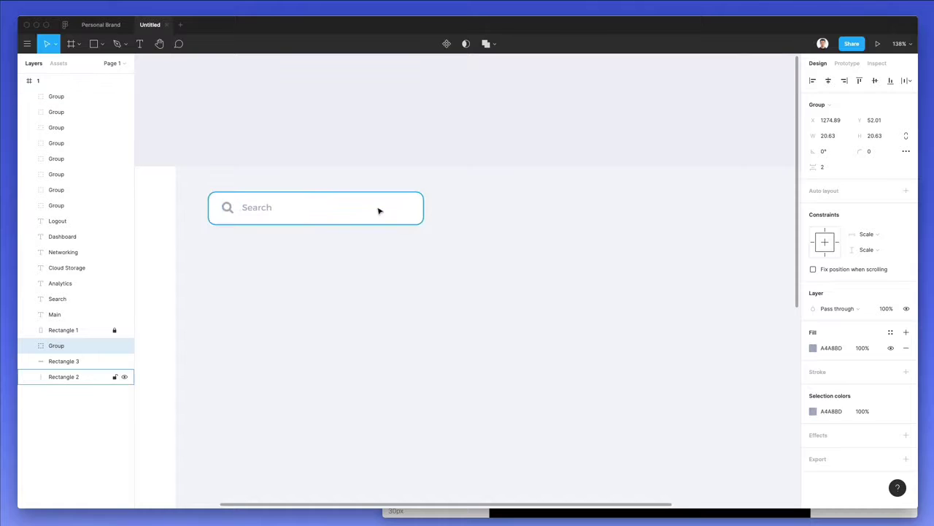
scroll(378, 209, "right", 5)
scroll(378, 212, "right", 2)
left_click(354, 217)
scroll(353, 218, "left", 5)
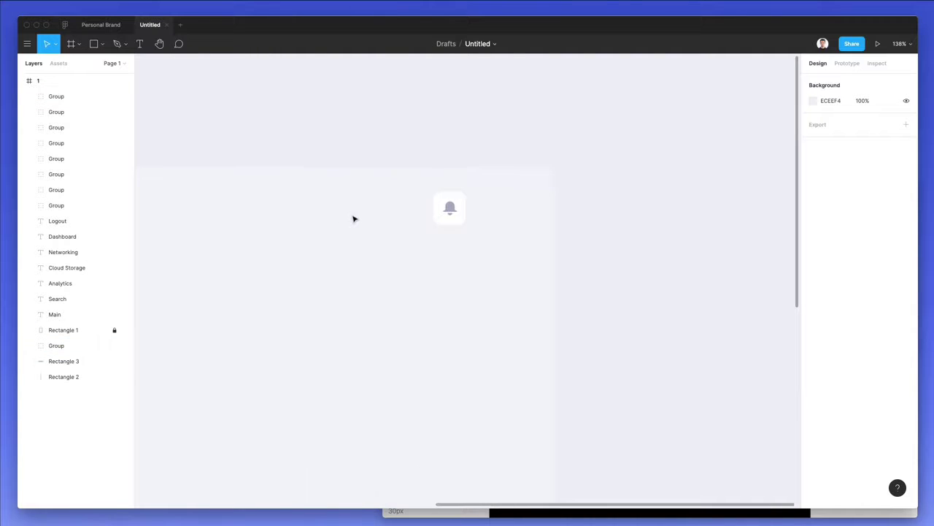
- Duplicate the bell tile to its right and delete the bell from the copy, leaving a blank tile
left_click_drag(482, 181, 407, 257)
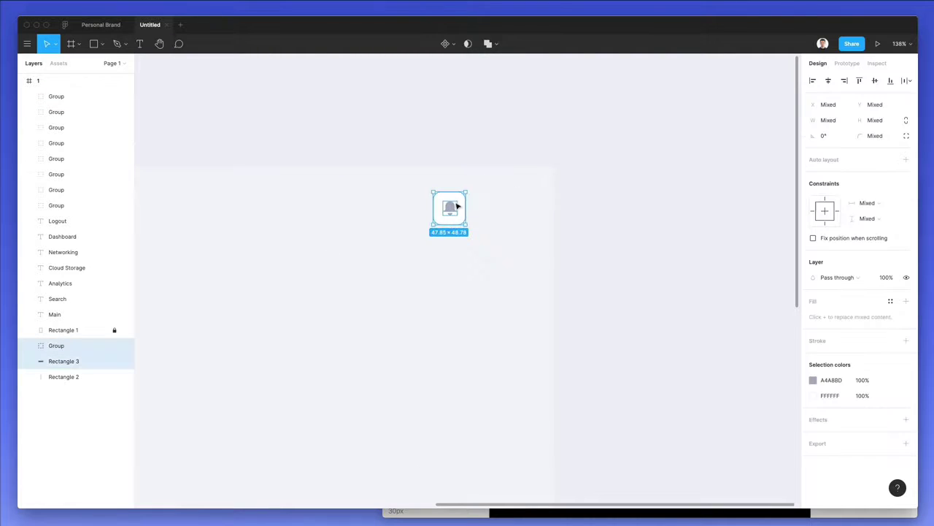
left_click_drag(454, 207, 495, 207)
left_click(478, 173)
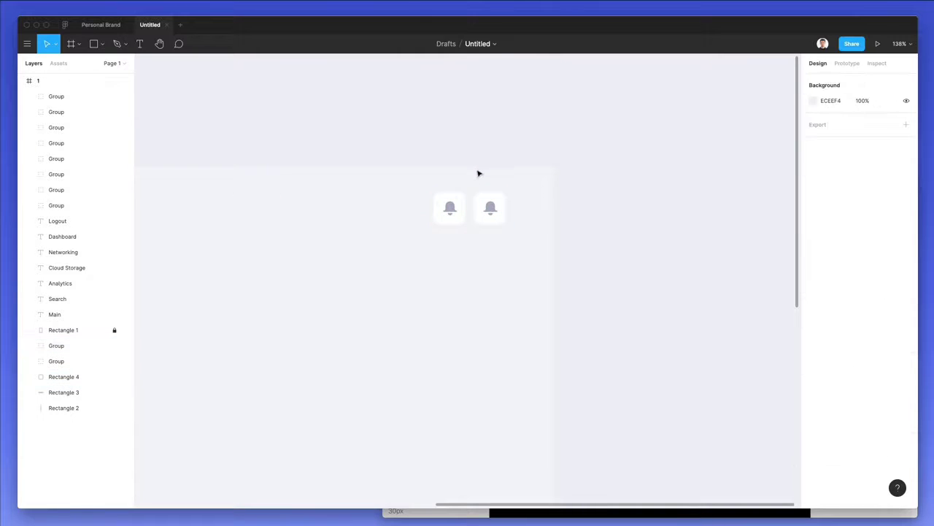
left_click_drag(477, 173, 532, 250)
left_click(533, 251)
left_click(494, 210)
key("Delete")
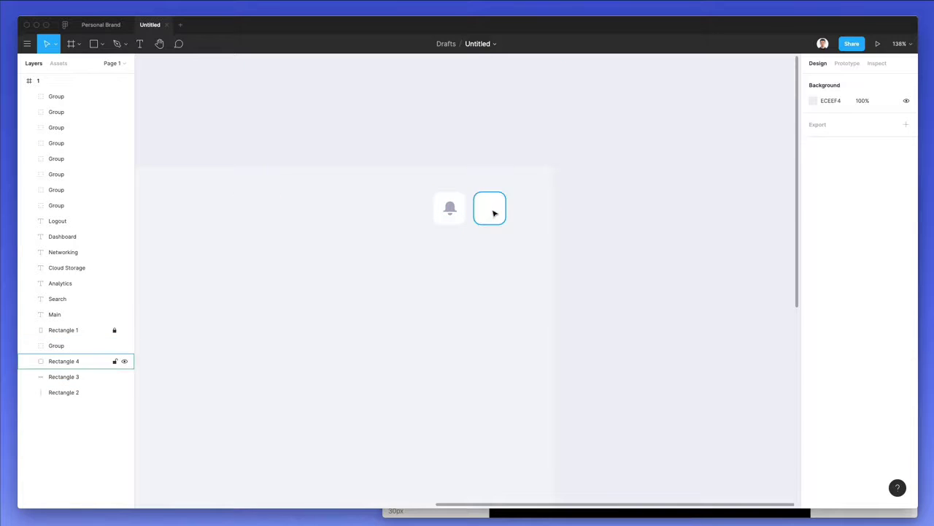
- Move the bell tile left and bring the blank tile close beside it, at about X 1257
left_click_drag(420, 176, 414, 209)
left_click(470, 190)
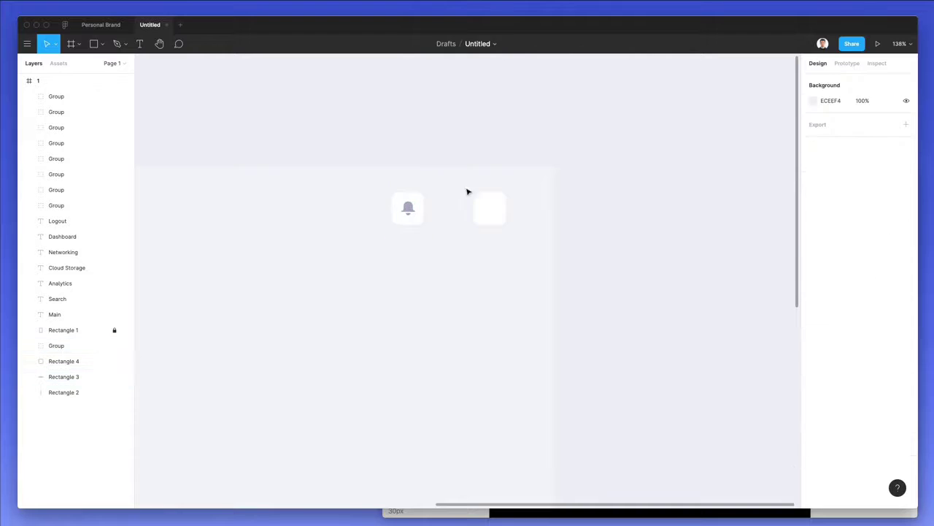
left_click_drag(483, 207, 449, 207)
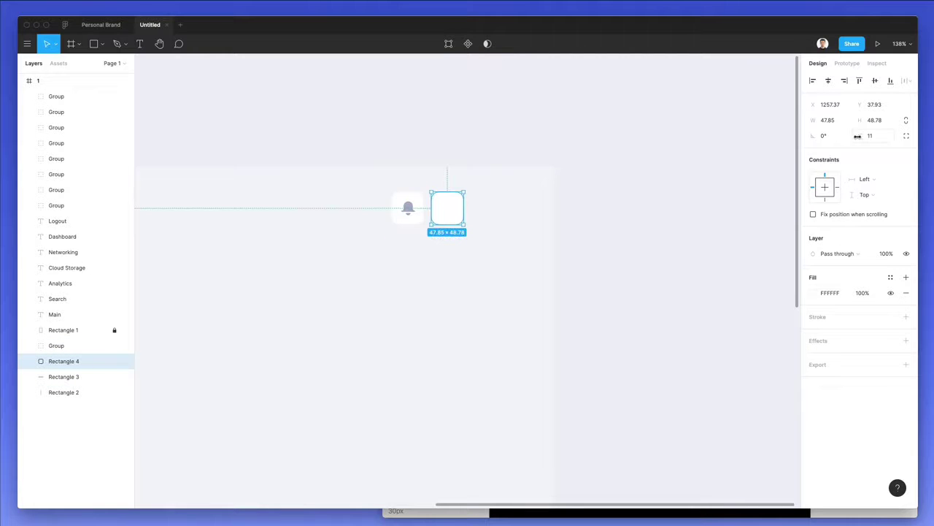
- Raise the blank tile's corner radius to 91 and shrink it to a circle about 38 × 39
left_click_drag(858, 136, 384, 136)
left_click_drag(740, 141, 741, 141)
left_click_drag(460, 209, 463, 194)
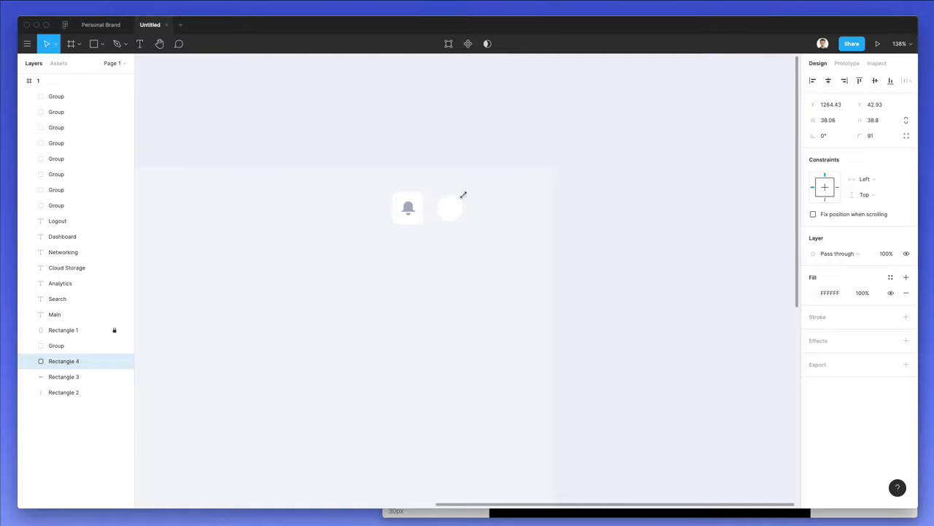
- Fill the circle with the dark-haired man's photo from the portrait category of the Unsplash plugin, and close the plugin
left_click(27, 44)
mouse_move(75, 111)
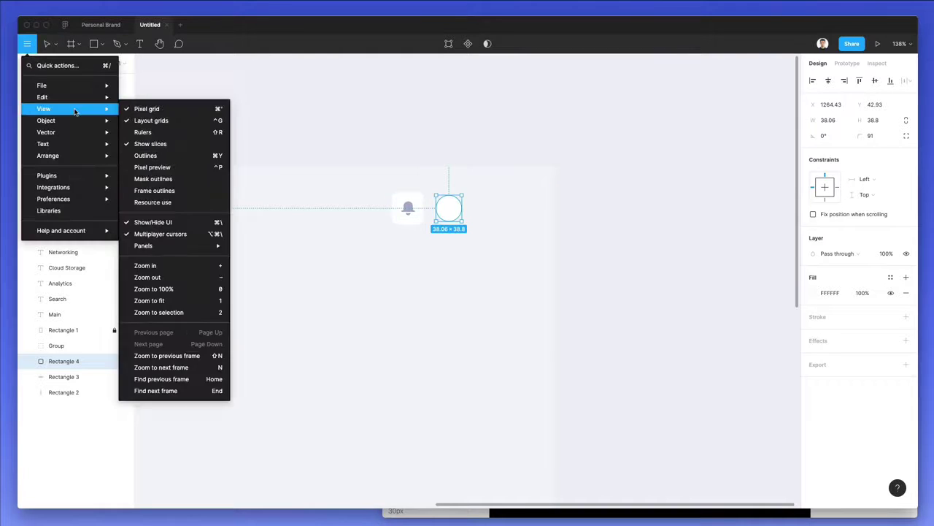
mouse_move(75, 135)
mouse_move(80, 175)
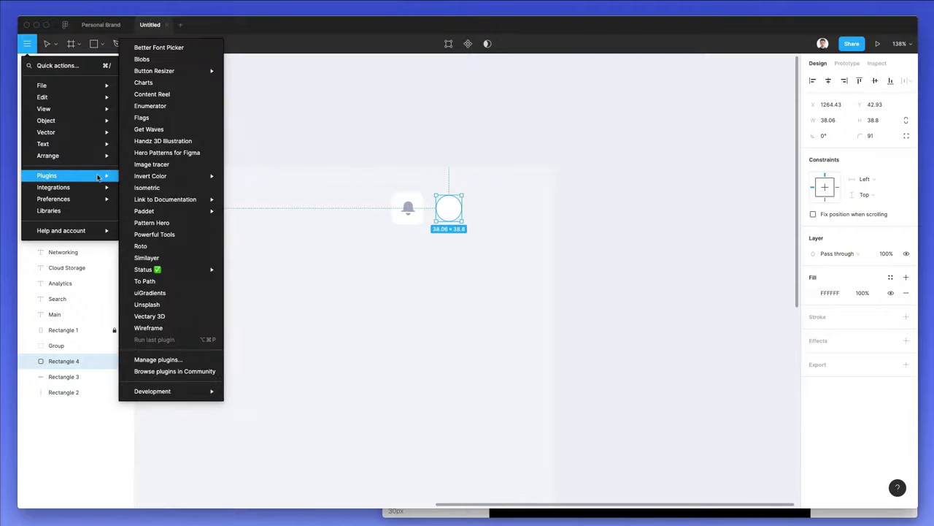
left_click(173, 311)
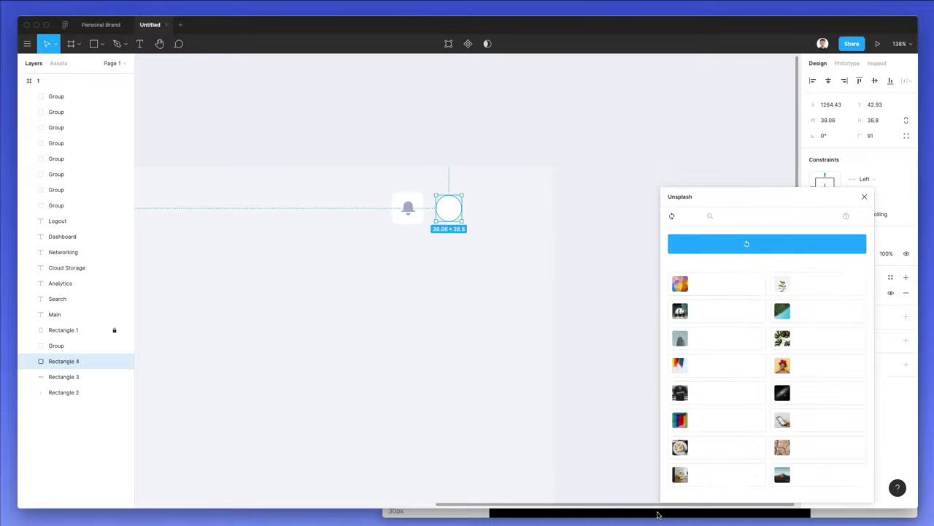
left_click(721, 216)
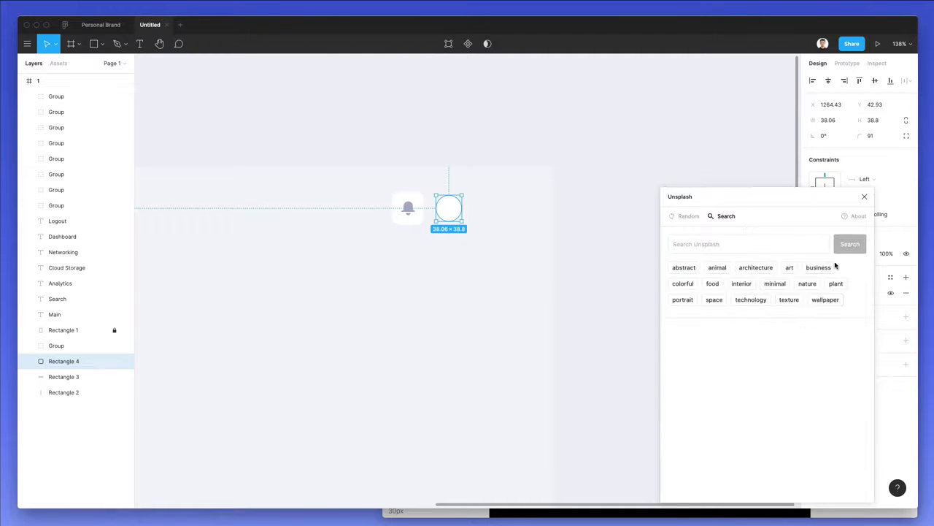
left_click(684, 300)
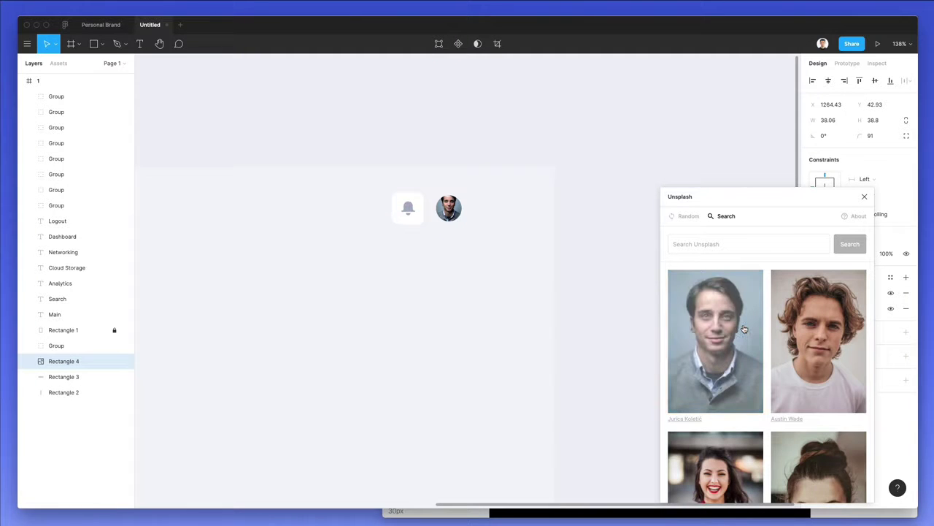
scroll(744, 329, "down", 1)
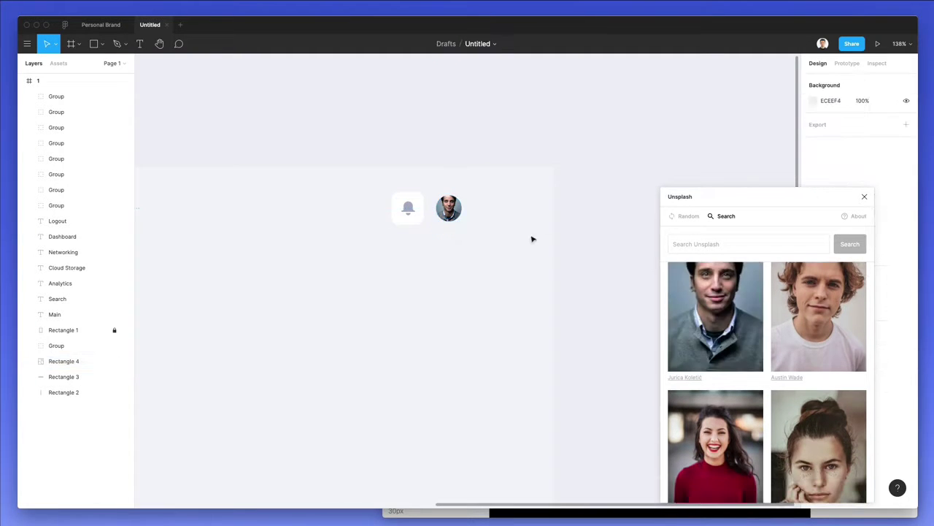
left_click(863, 198)
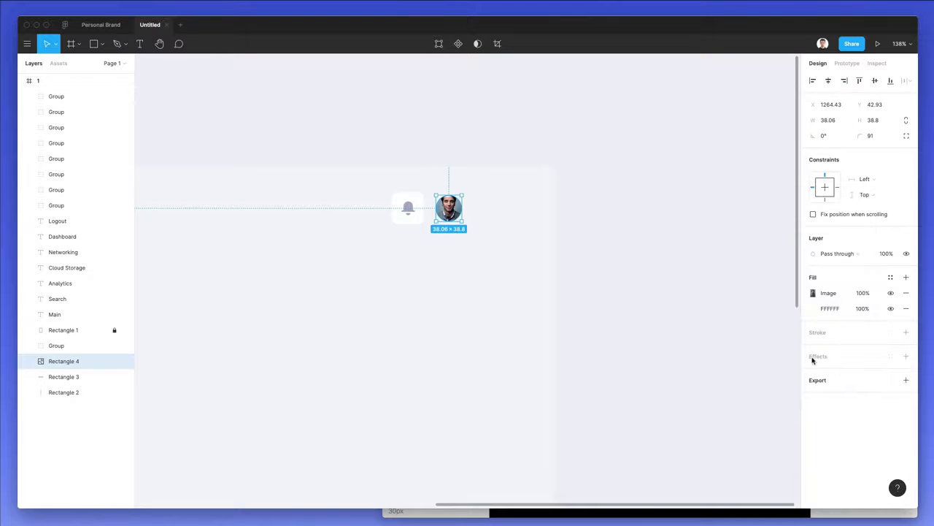
- Switch the avatar's image fill to Crop and shift the photo slightly down to center the face
left_click(814, 293)
left_click(701, 297)
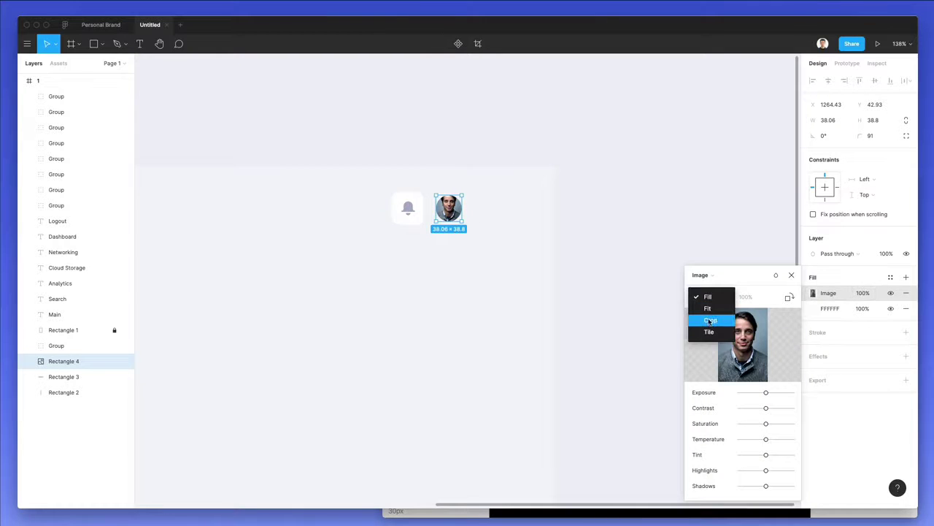
left_click(704, 319)
left_click_drag(455, 211, 456, 216)
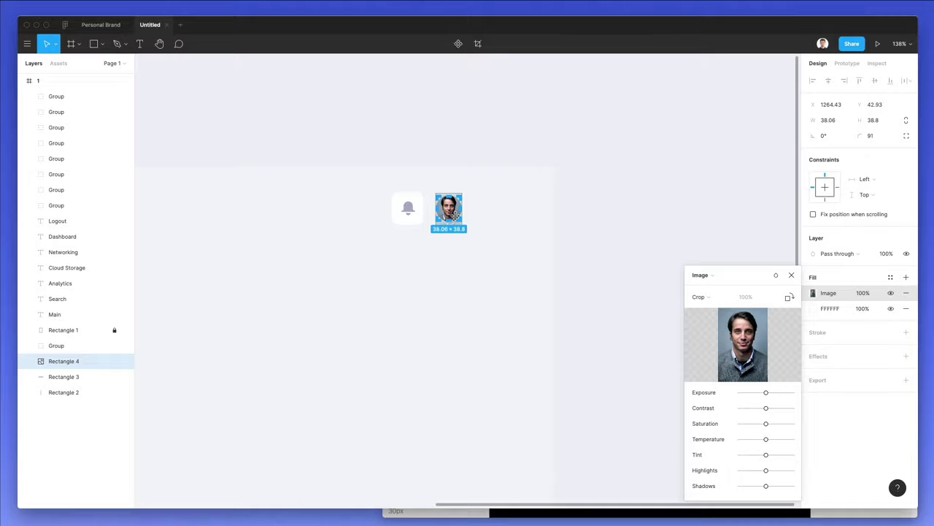
key("Escape")
left_click(514, 208)
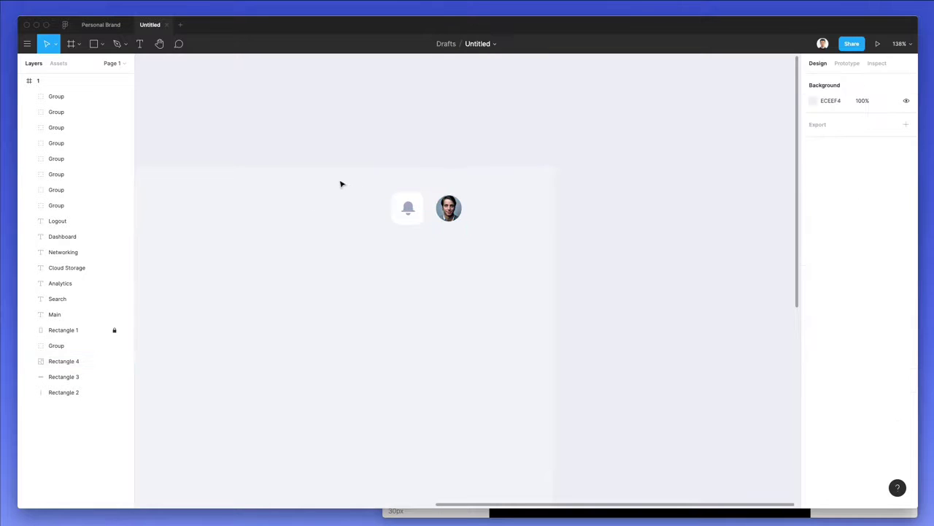
- Nudge the bell tile and its icon slightly left to widen the gap to the avatar
left_click_drag(340, 184, 434, 234)
key("Left")
key("Left")
key("Left")
key("Left")
key("Left")
key("Left")
key("Left")
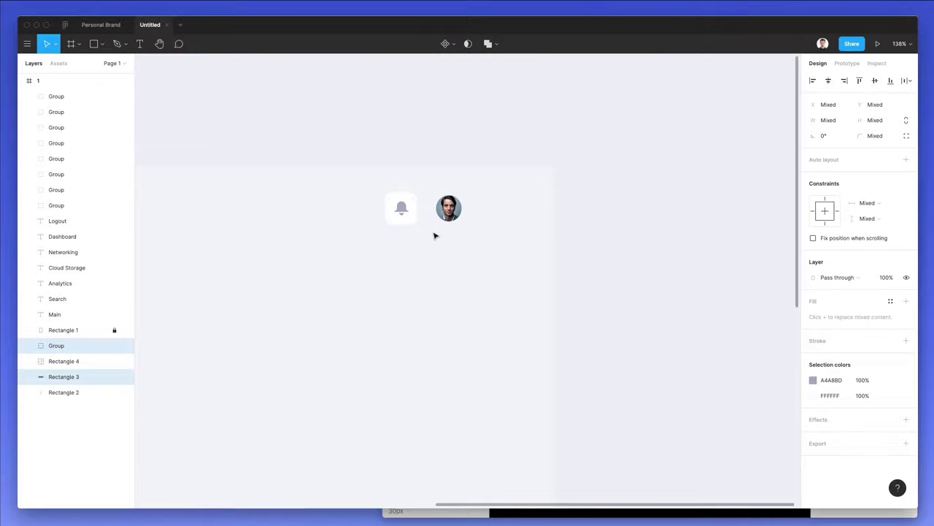
- Group the bell tile with its bell icon
key("ctrl+g")
left_click(486, 198)
- Place a copy of the sidebar's Main label beside the avatar and replace its text with the profile's first name and last initial
scroll(482, 204, "left", 10)
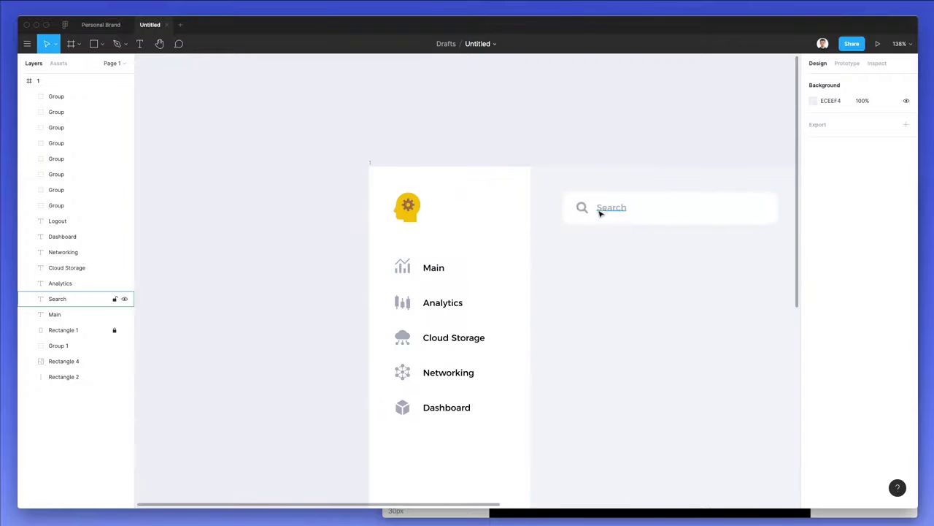
left_click_drag(434, 271, 659, 209)
double_click(656, 208)
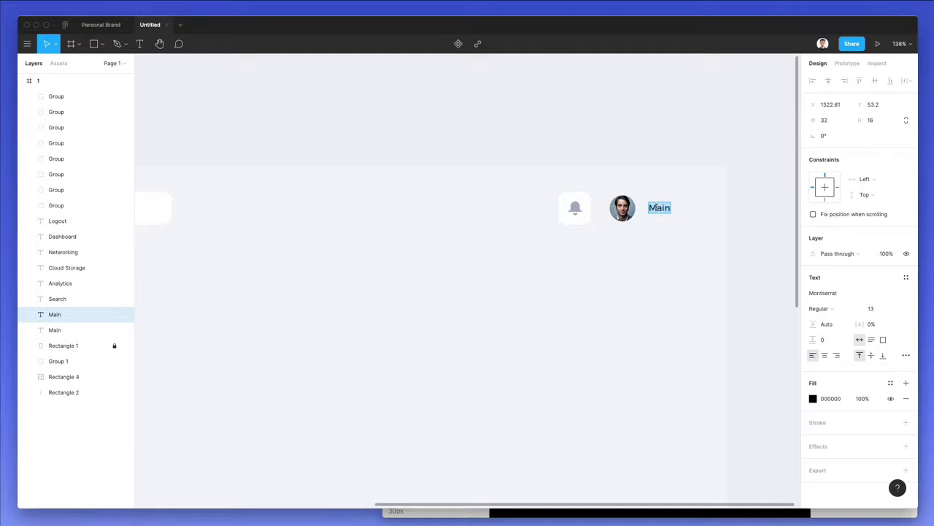
type("Ma")
left_click(715, 185)
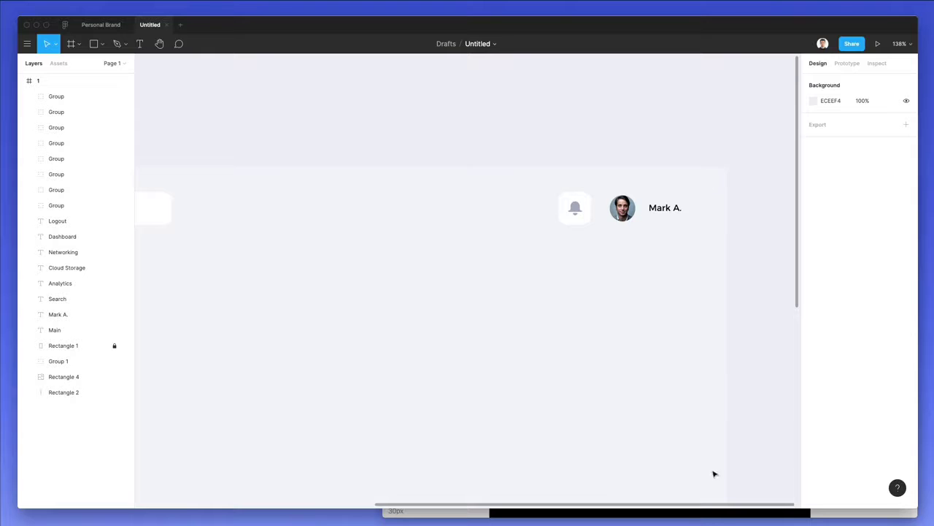
- Switch to Nucleo, search for "arrow", place the 24px downward chevron beside the profile name in the design, and ungroup it
left_click(708, 511)
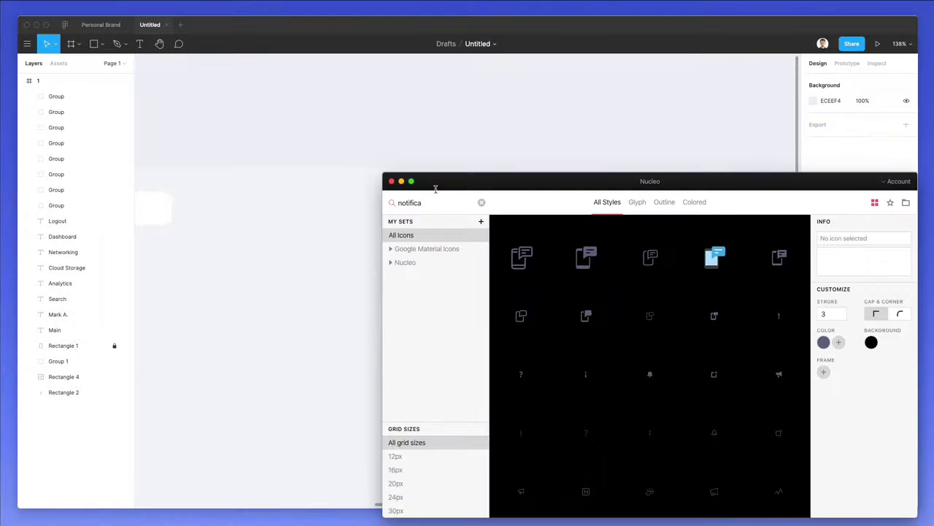
left_click_drag(435, 188, 415, 206)
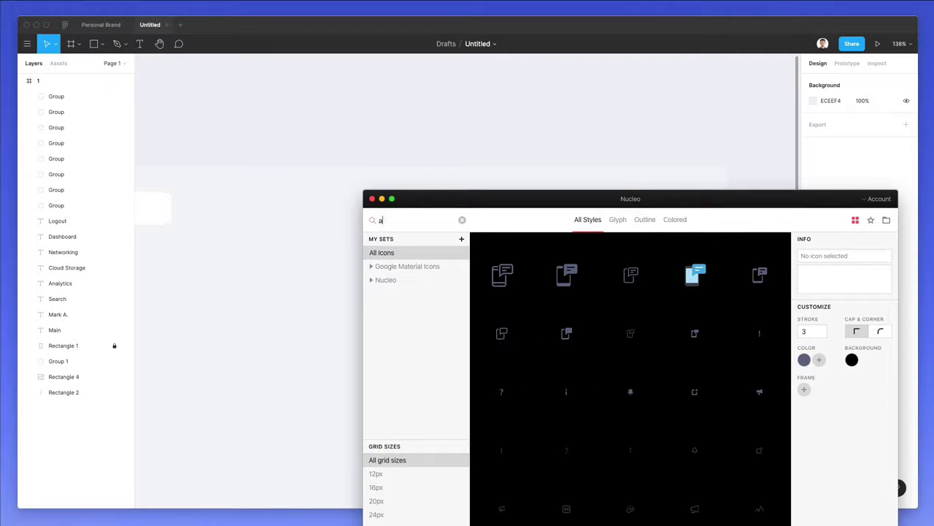
type("rrow")
scroll(675, 302, "down", 10)
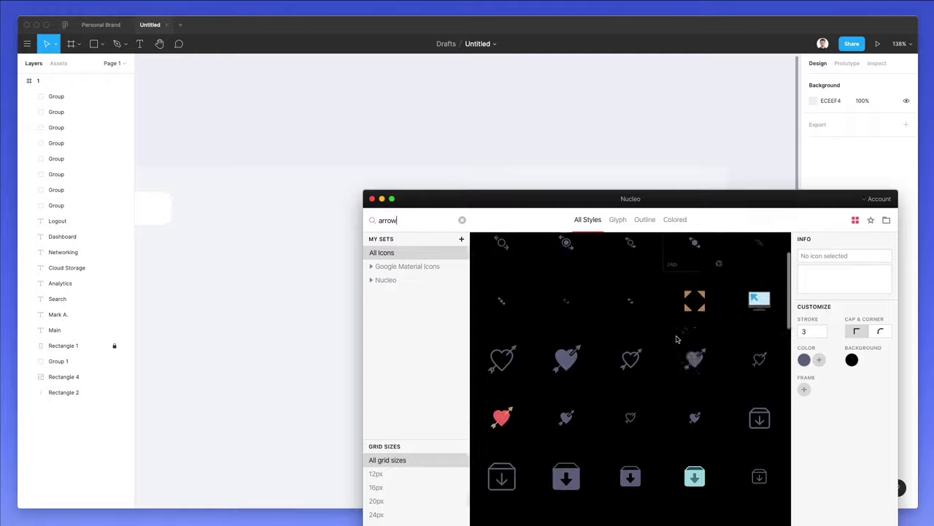
scroll(676, 340, "down", 10)
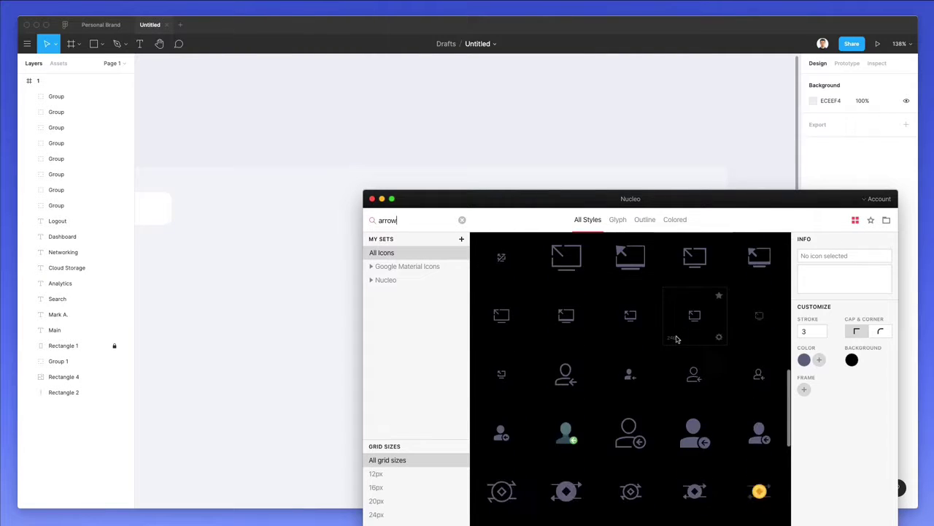
scroll(676, 339, "down", 5)
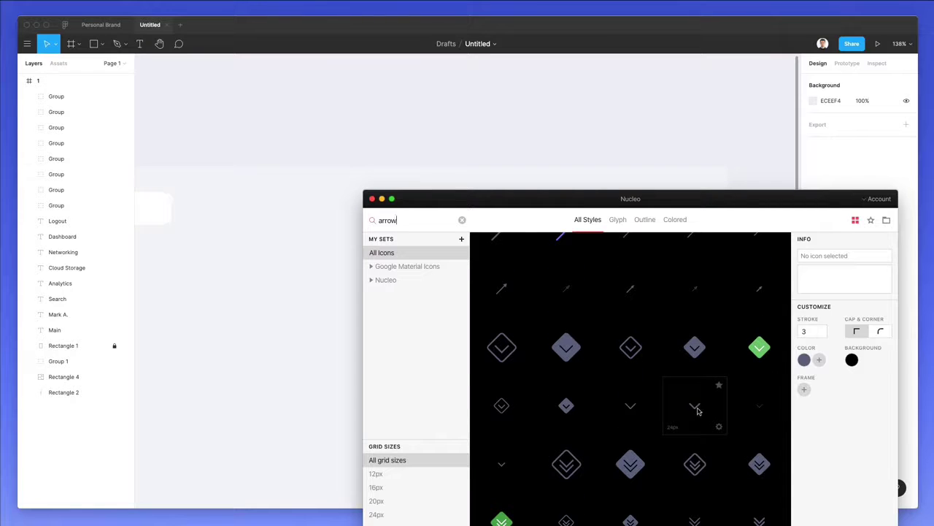
left_click_drag(347, 314, 699, 204)
key("super+shift+g")
- Recolor the chevron's fill to the bell icon's gray, A4A8BD
scroll(699, 209, "up", 6)
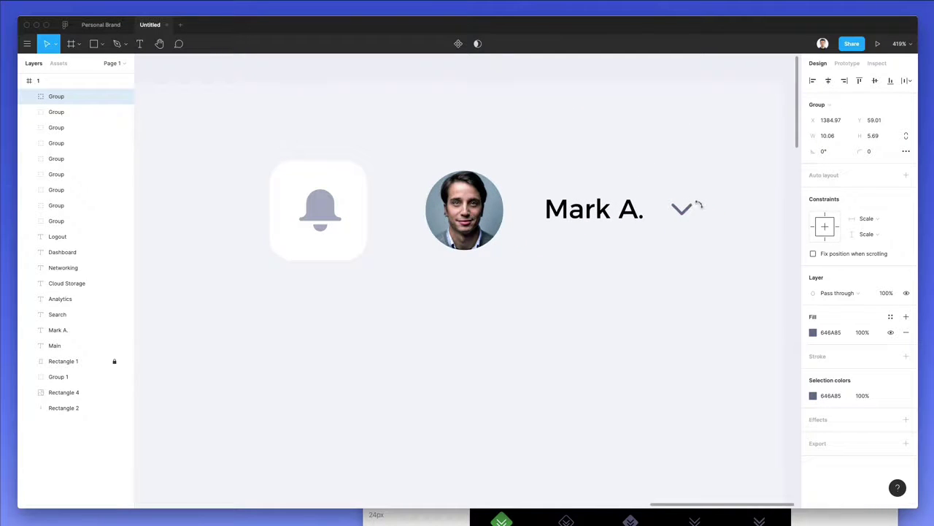
left_click(361, 212)
left_click(553, 340)
- Add a stroke to the chevron beside the profile name and set its position to Outside
scroll(553, 340, "down", 5)
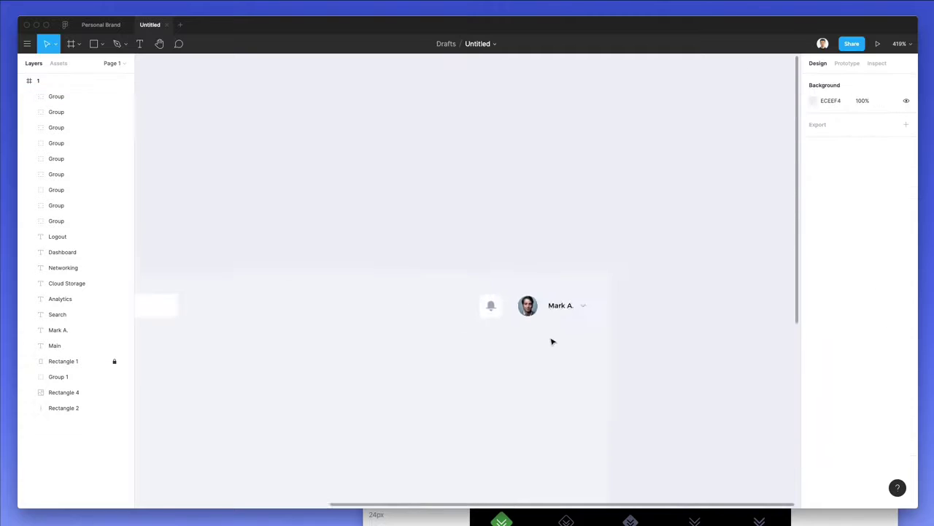
scroll(552, 342, "down", 1)
left_click(582, 367)
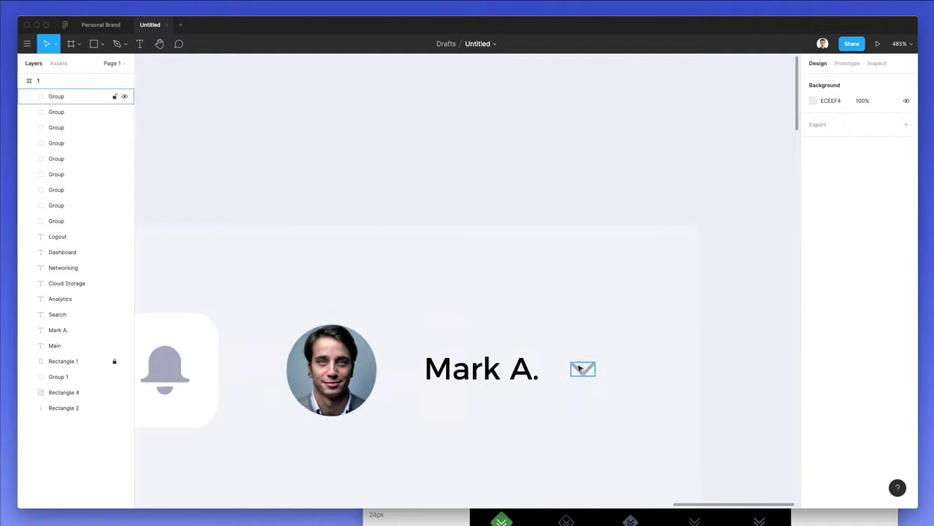
left_click(818, 358)
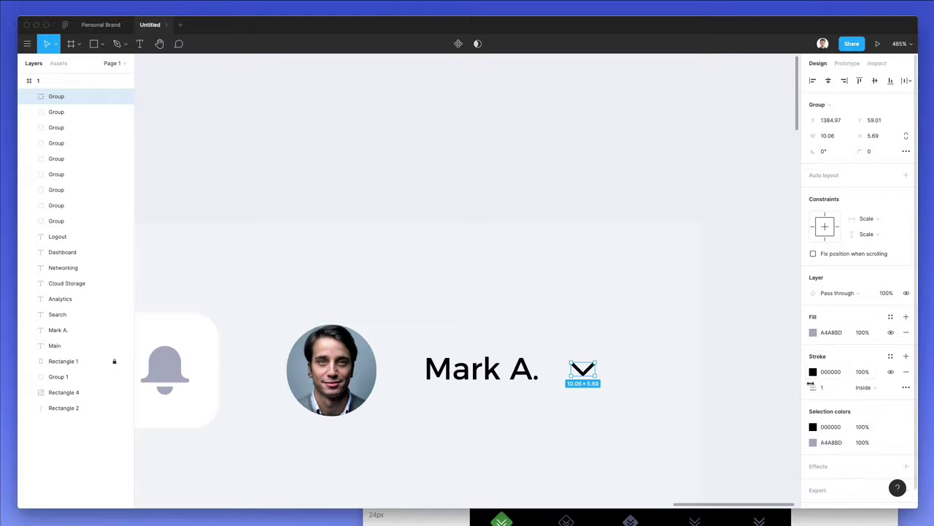
left_click(864, 386)
left_click(878, 399)
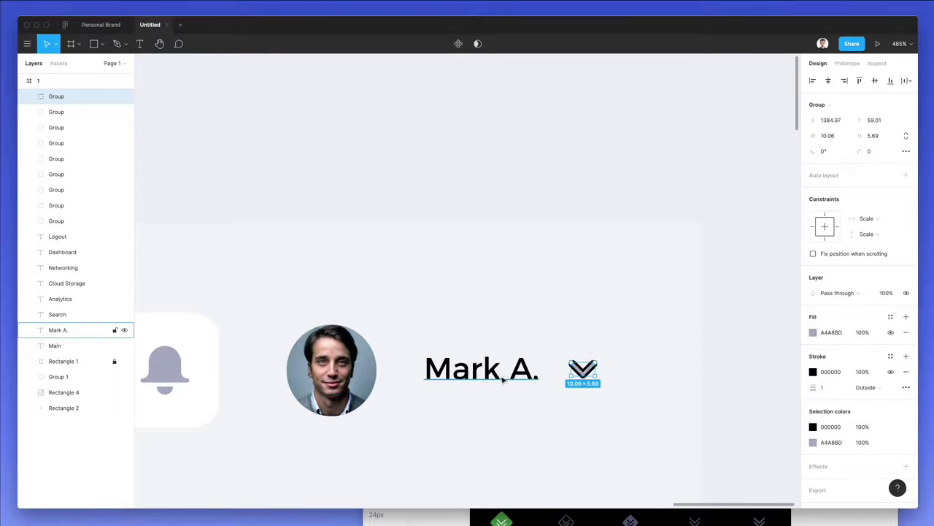
- Sample the bell icon's color, A4A8BD, for the chevron's stroke
left_click(814, 372)
key("i")
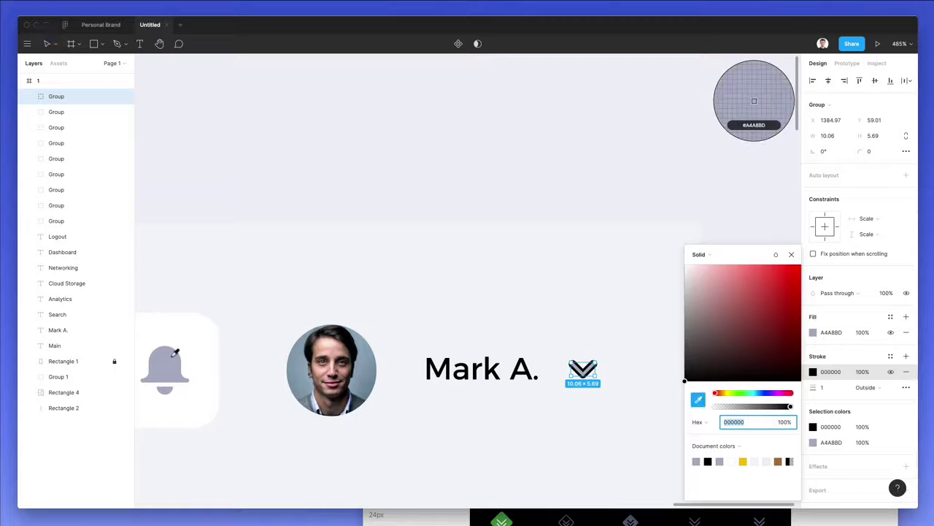
left_click(175, 353)
left_click(405, 243)
- Set the chevron's stroke thickness to 0.5
left_click(588, 375)
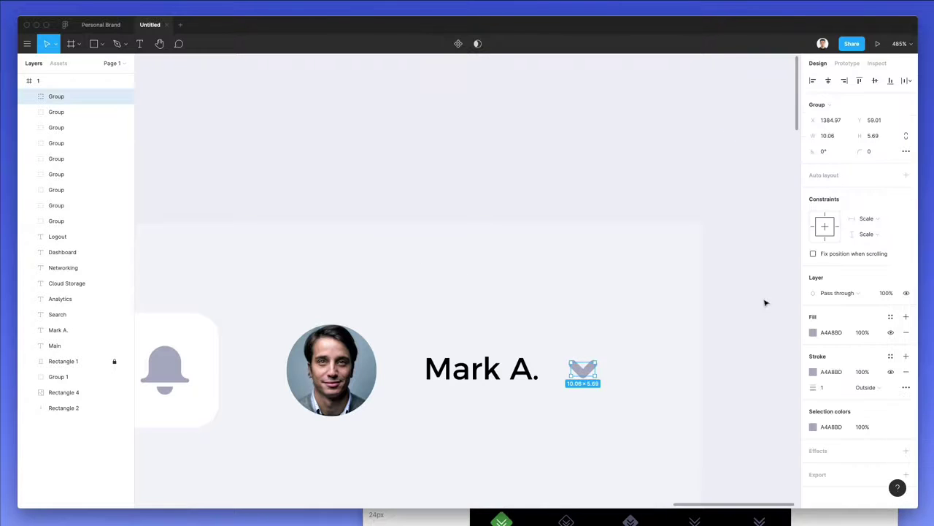
left_click(837, 388)
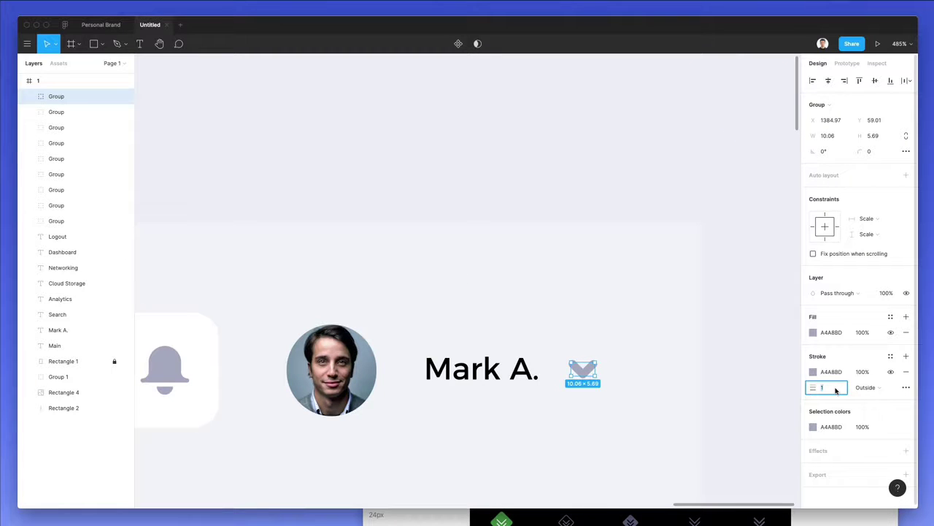
type("0.5")
key("Return")
left_click(273, 248)
- Enlarge the chevron slightly to about 11 × 6.2
scroll(273, 248, "down", 5)
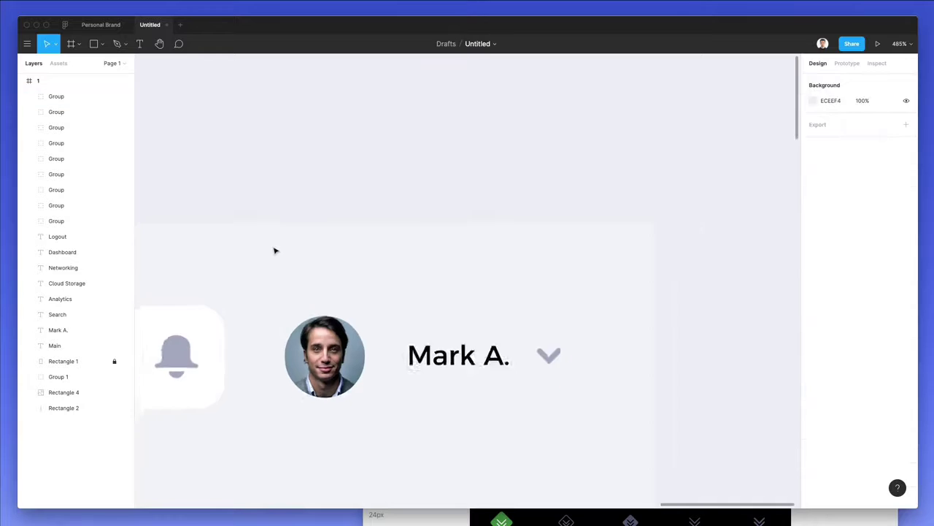
scroll(273, 248, "down", 2)
scroll(273, 248, "left", 5)
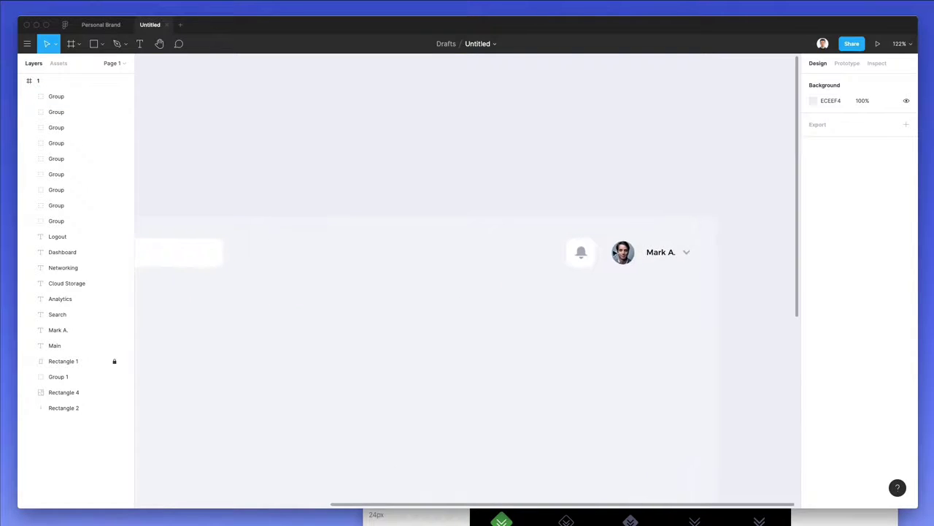
scroll(629, 248, "up", 5)
scroll(732, 253, "up", 3)
left_click(745, 254)
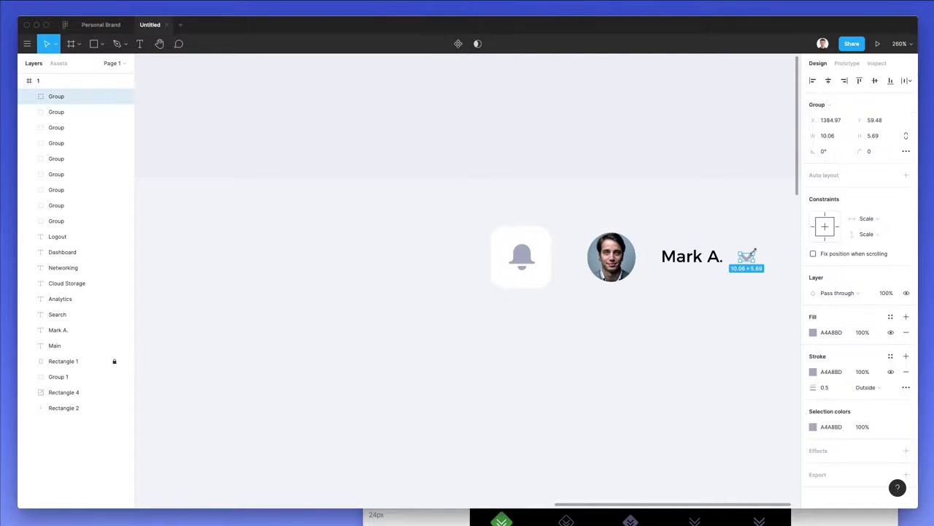
left_click_drag(758, 249, 755, 252)
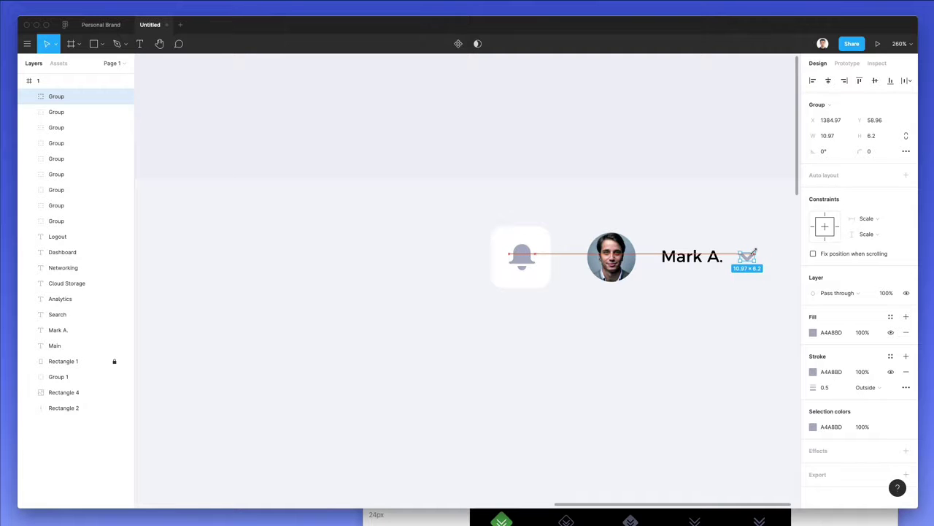
left_click(523, 224)
- Place a copy of the sidebar's Main label below the search box and change its text to "Team Members"
scroll(522, 224, "down", 8)
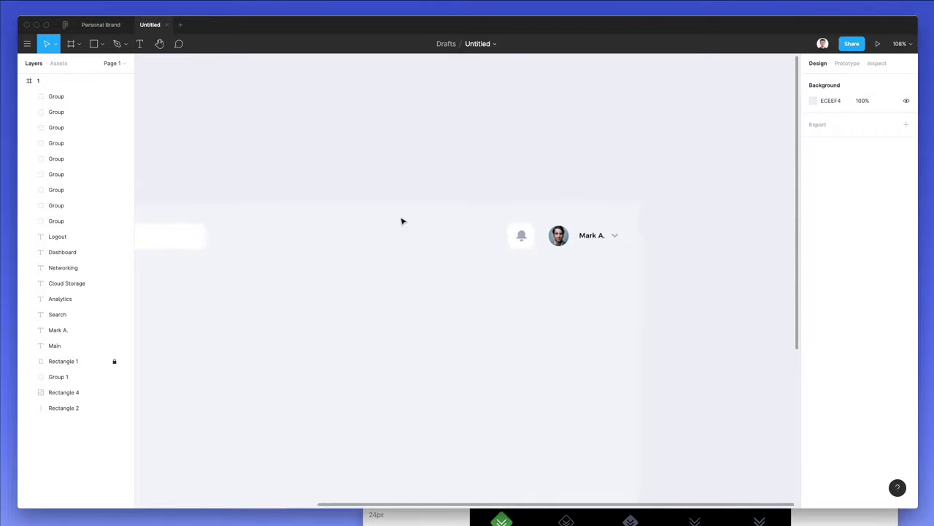
scroll(401, 220, "down", 6)
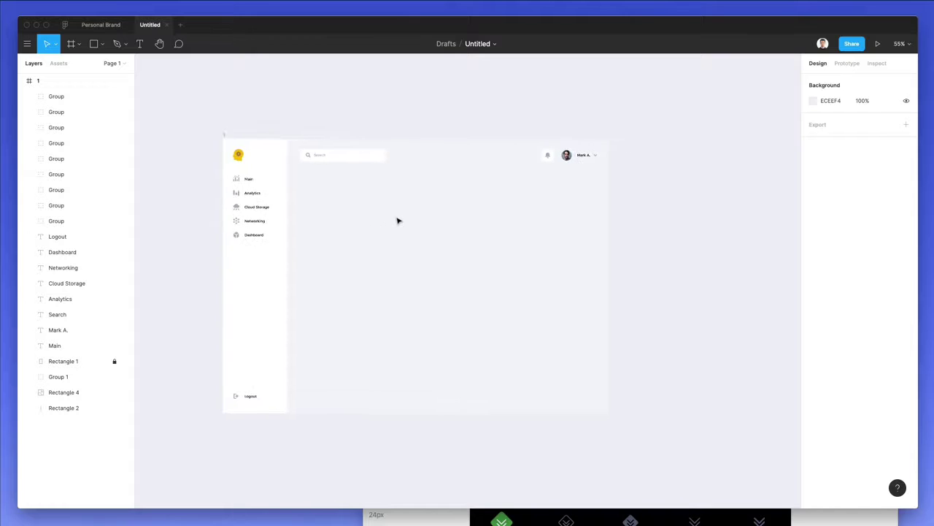
scroll(346, 205, "up", 3)
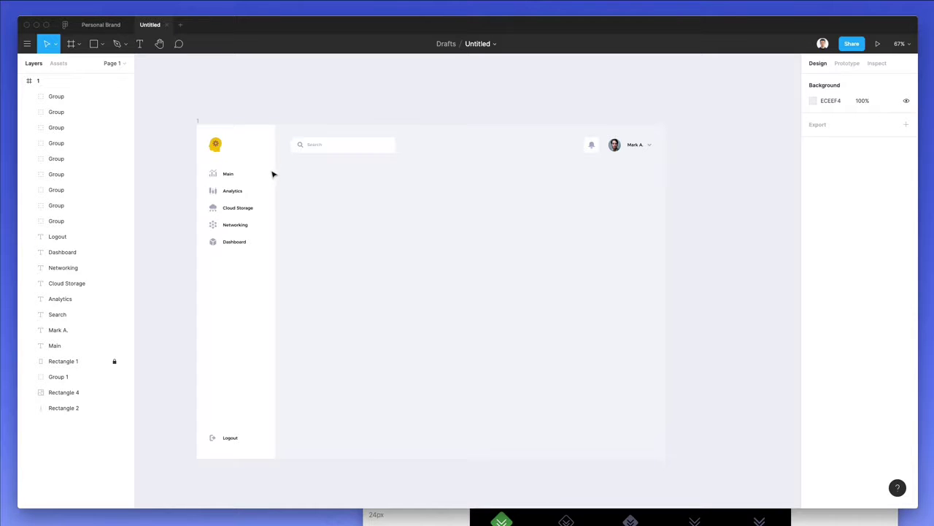
scroll(270, 173, "right", 3)
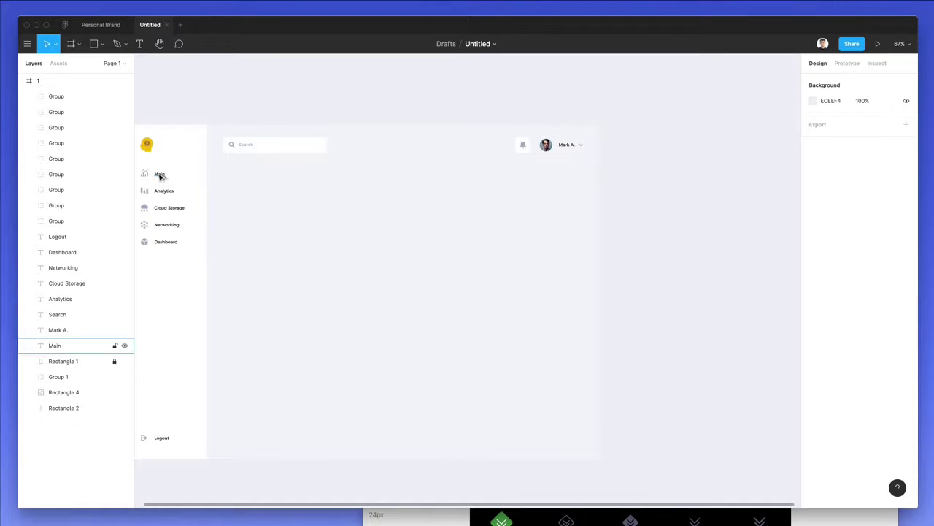
left_click_drag(160, 176, 227, 188)
double_click(227, 186)
type("Team Members")
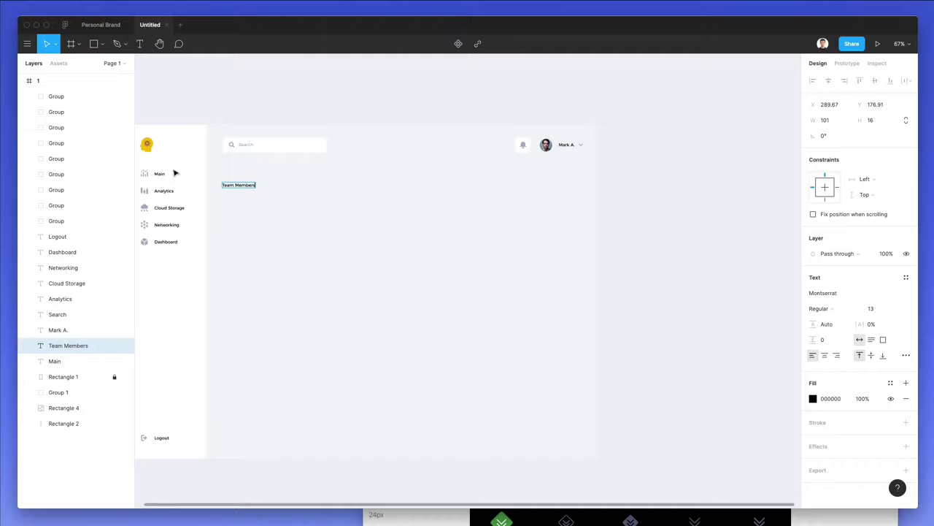
key("Escape")
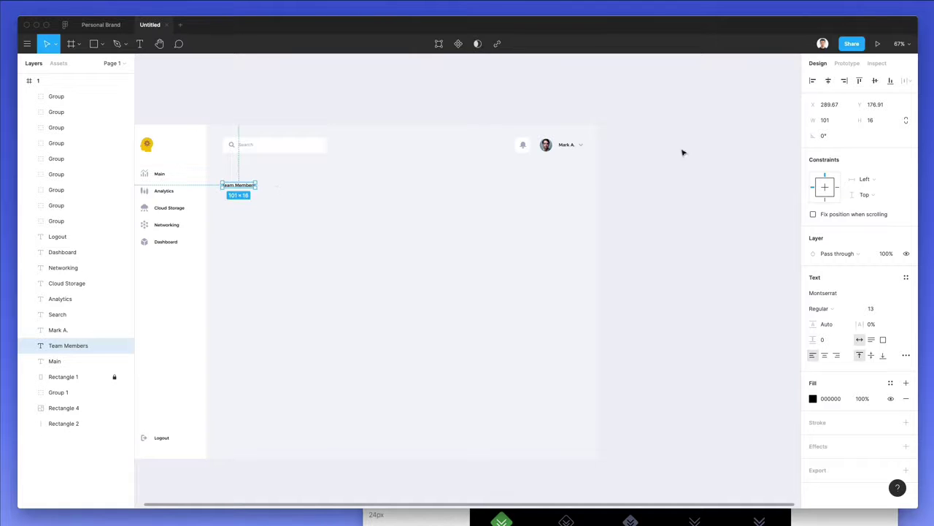
- Set the "Team Members" heading's font size to 31 and move it up closer to the search box
left_click(880, 309)
type("23")
key("Return")
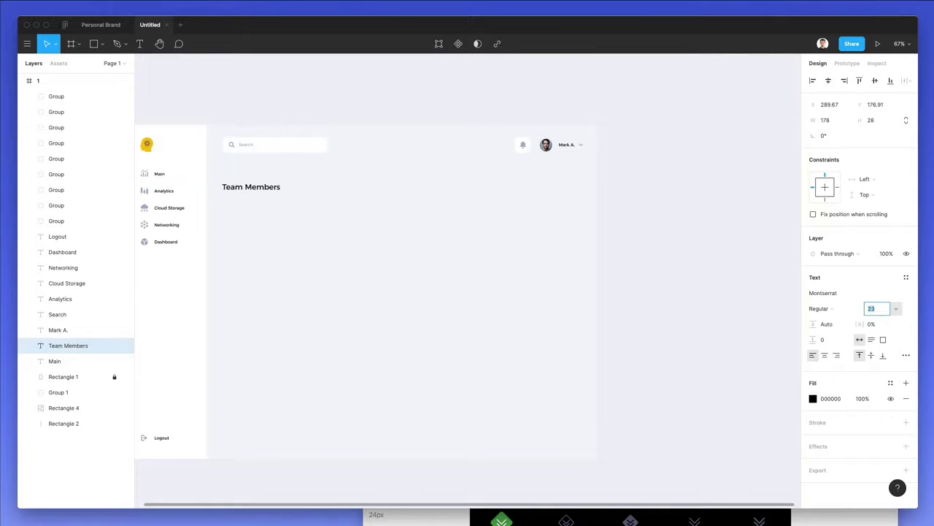
key("shift+Up")
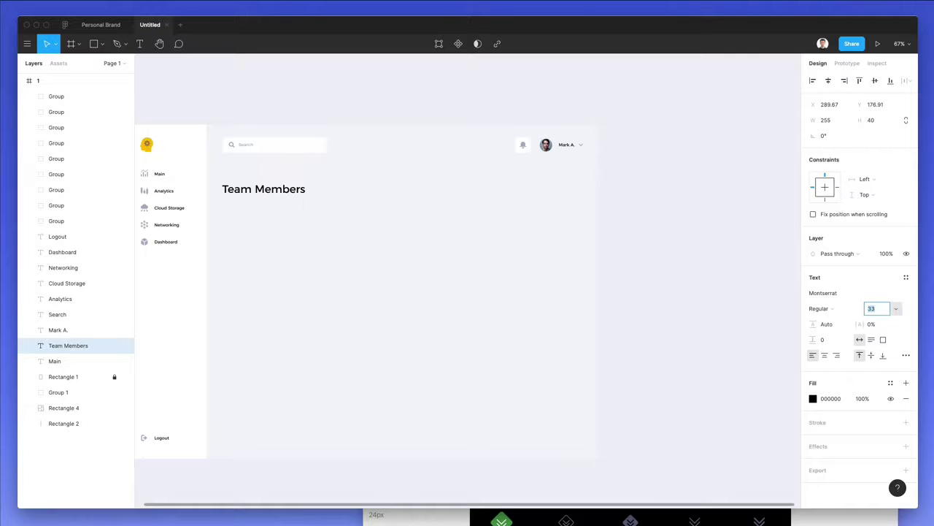
key("Up")
key("Up")
left_click(388, 255)
left_click_drag(271, 186, 268, 177)
- Duplicate the search box's white background below the heading and stretch it into a card about 321 × 335
scroll(265, 180, "left", 2)
left_click(338, 147)
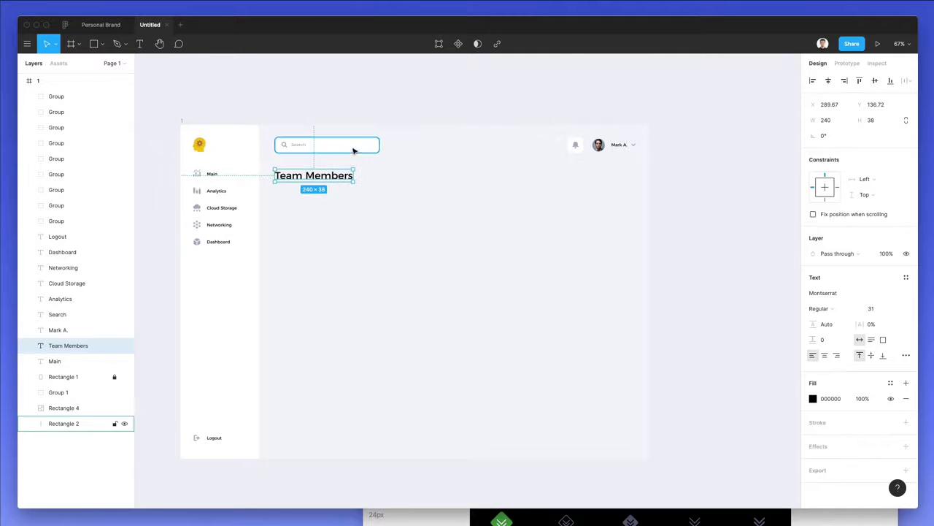
left_click_drag(338, 146, 361, 298)
left_click(460, 211)
- Move the white card slightly down to widen the gap below the "Team Members" heading
scroll(338, 202, "up", 3)
left_click(338, 210)
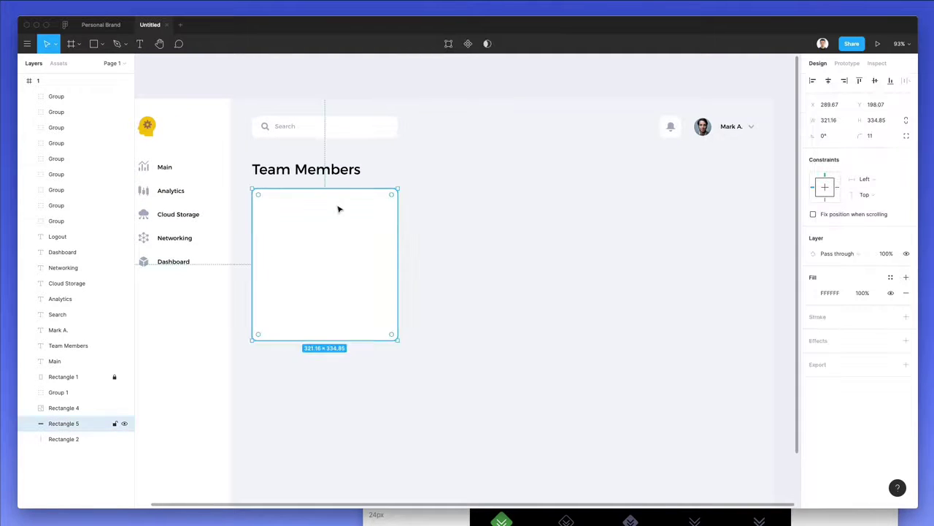
left_click_drag(338, 210, 339, 214)
left_click(492, 191)
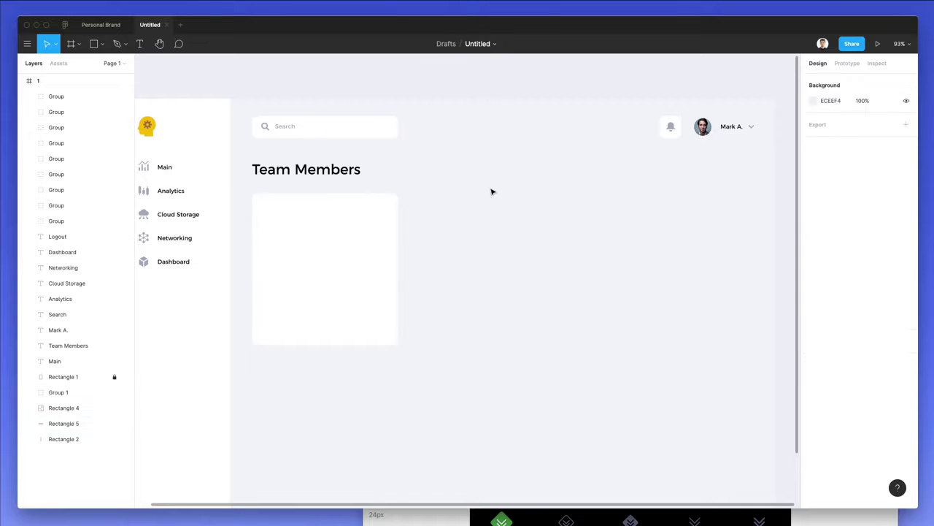
- Paste a copy of the card over it, shrink it to an upper panel about 301 × 190, and fill it with F2F4F8
left_click(329, 218)
key("super+c")
key("super+v")
left_click_drag(396, 196, 395, 197)
left_click_drag(343, 336, 355, 279)
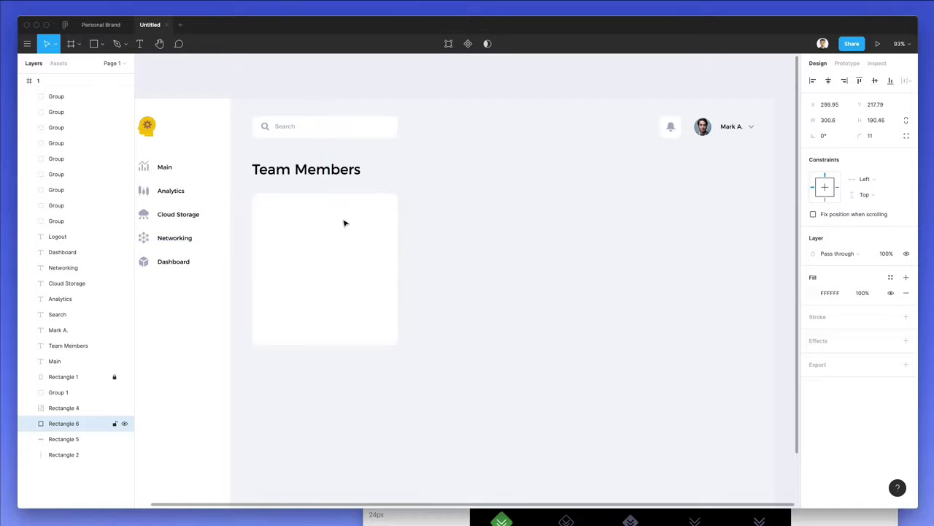
left_click(463, 194)
- Paste a copy of the grey panel over it and resize the copy to a 70 × 70 square
scroll(304, 209, "up", 1)
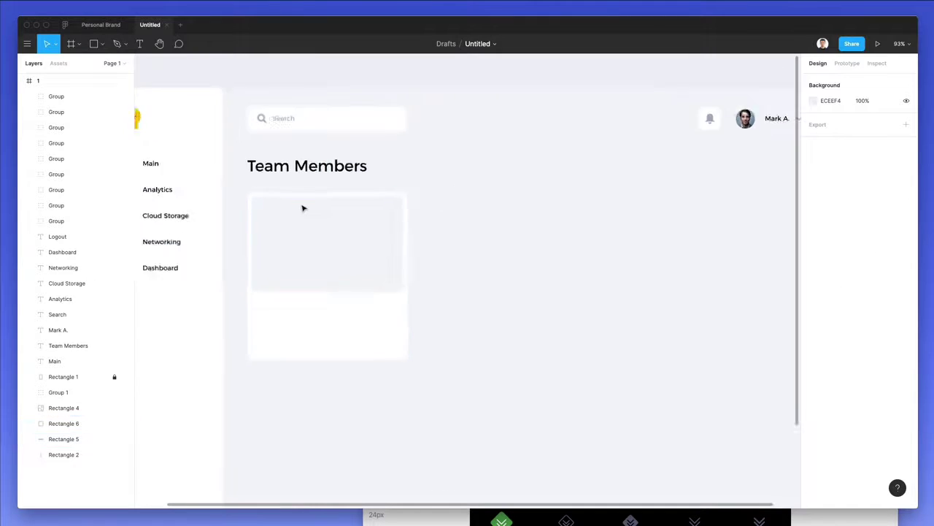
scroll(304, 208, "up", 3)
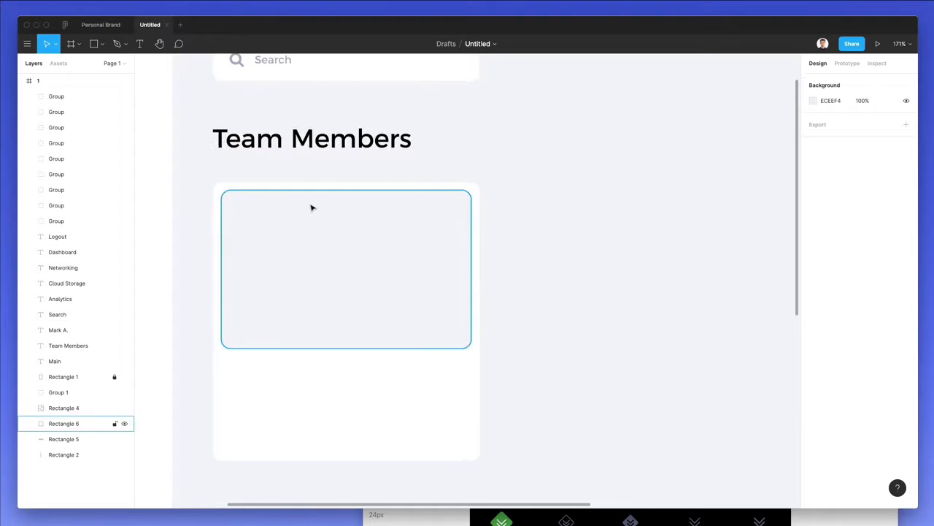
key("super+v")
left_click_drag(475, 194, 391, 250)
left_click(841, 123)
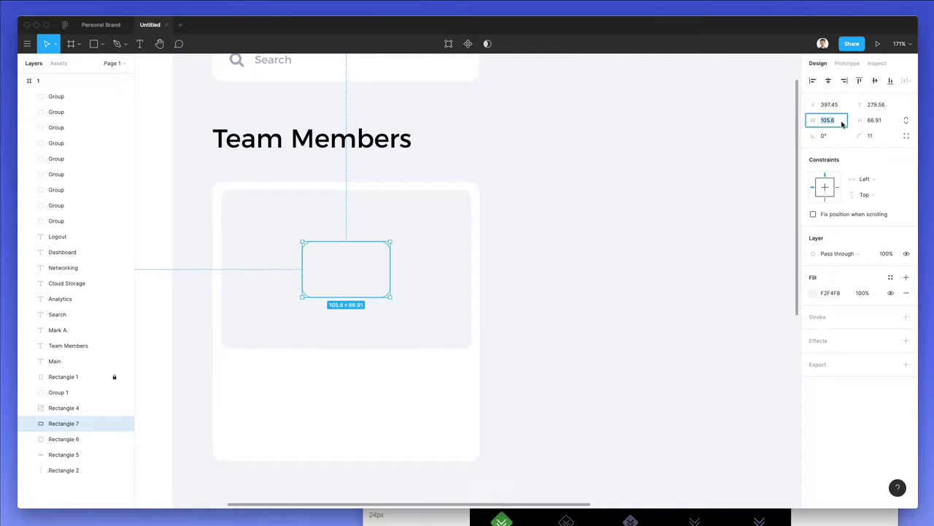
type("70")
key("Tab")
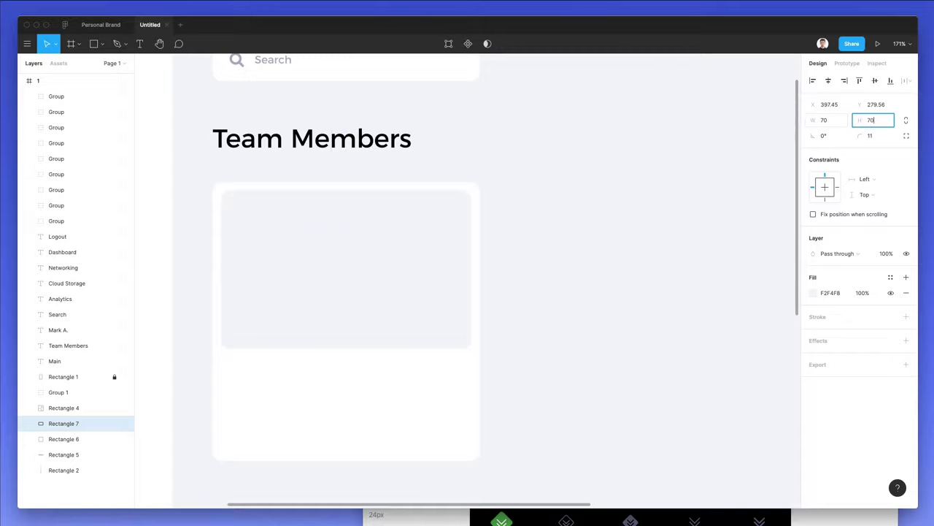
key("Return")
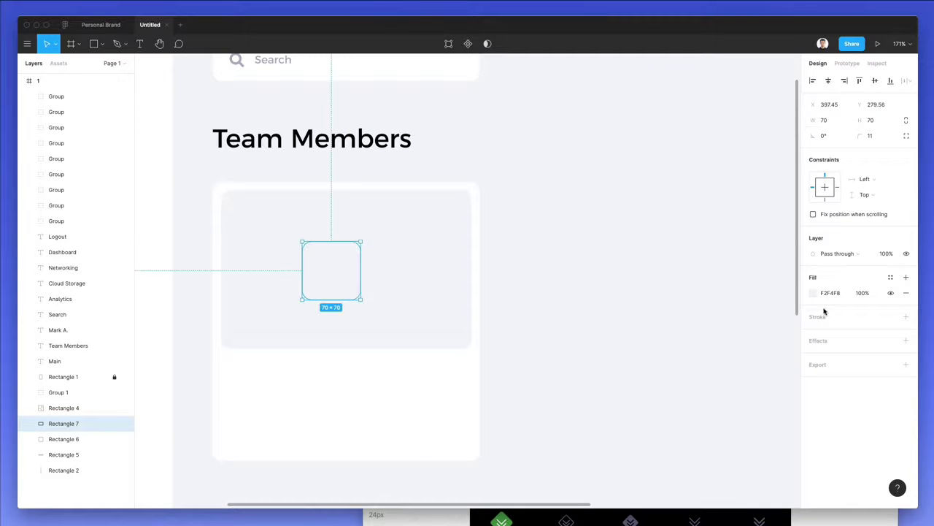
- Round the 70 × 70 square into a circle with a corner radius of 99
left_click_drag(860, 136, 66, 128)
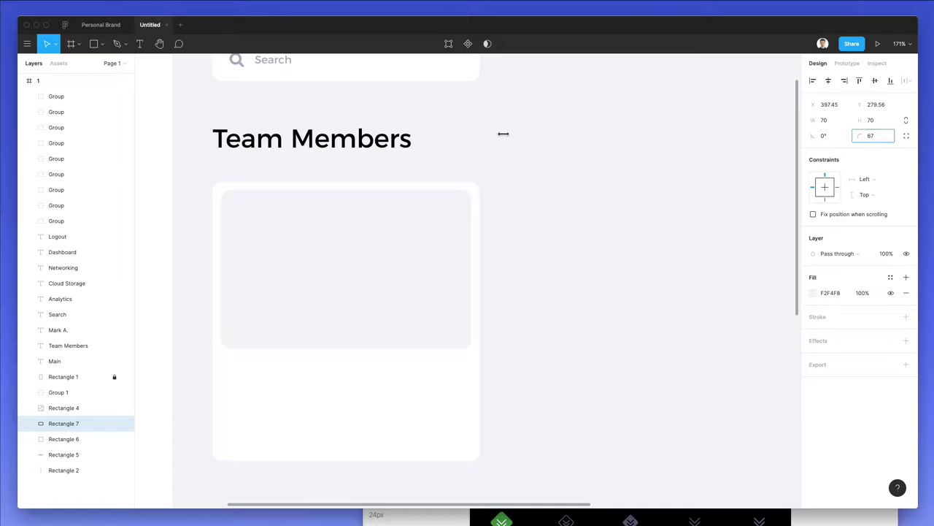
left_click_drag(503, 133, 638, 137)
scroll(574, 158, "up", 2)
scroll(574, 158, "left", 3)
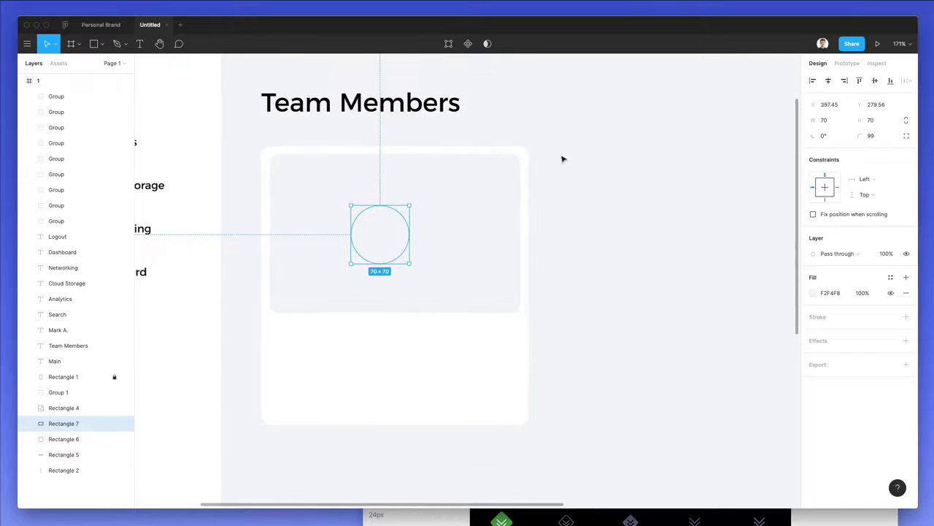
- Fill the circle with the curly-haired young man's photo from the Unsplash plugin's portrait results
left_click(27, 44)
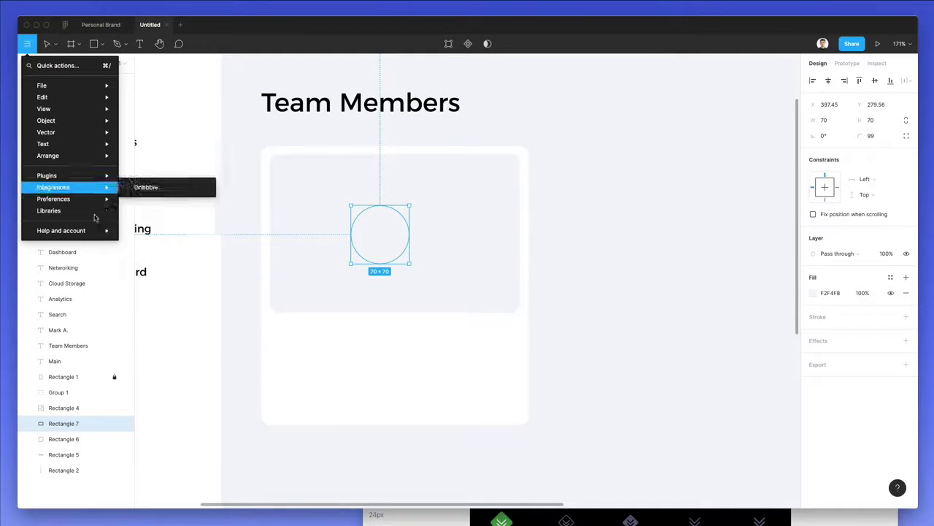
mouse_move(70, 176)
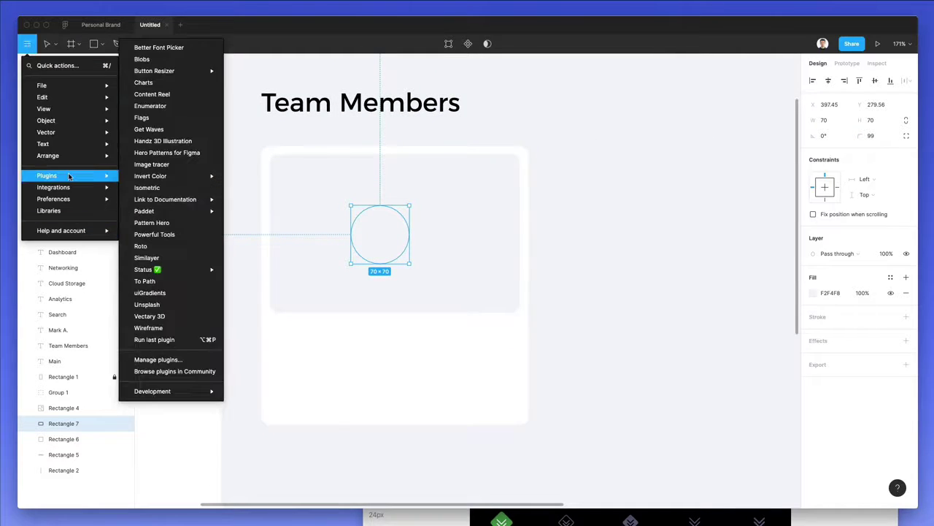
left_click(147, 305)
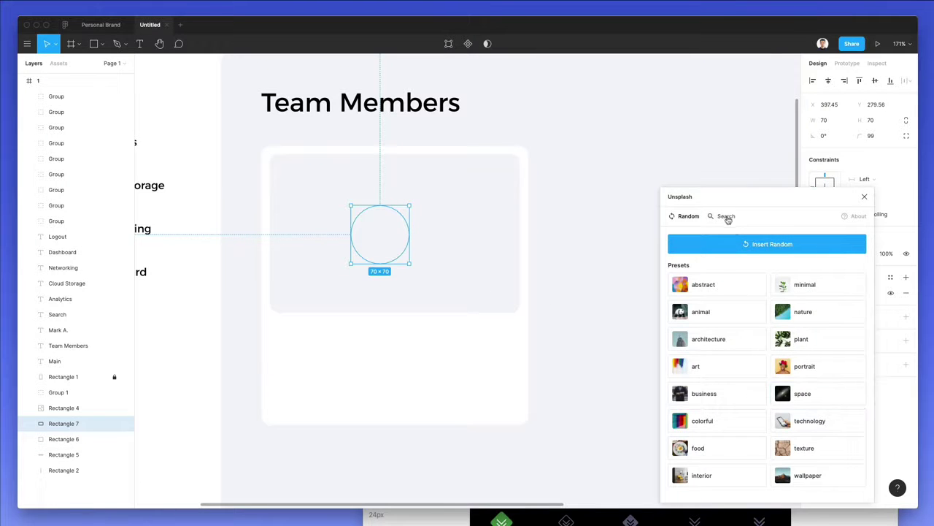
left_click(726, 216)
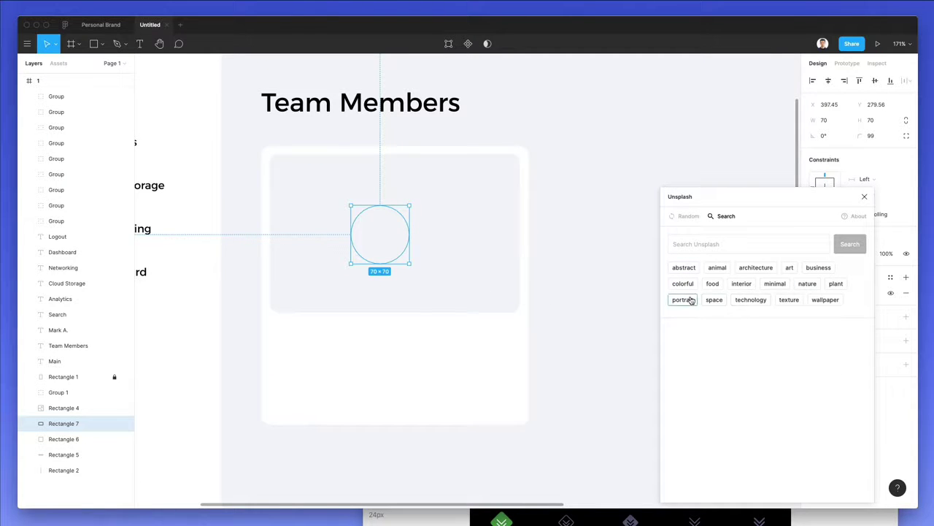
left_click(690, 299)
left_click(676, 292)
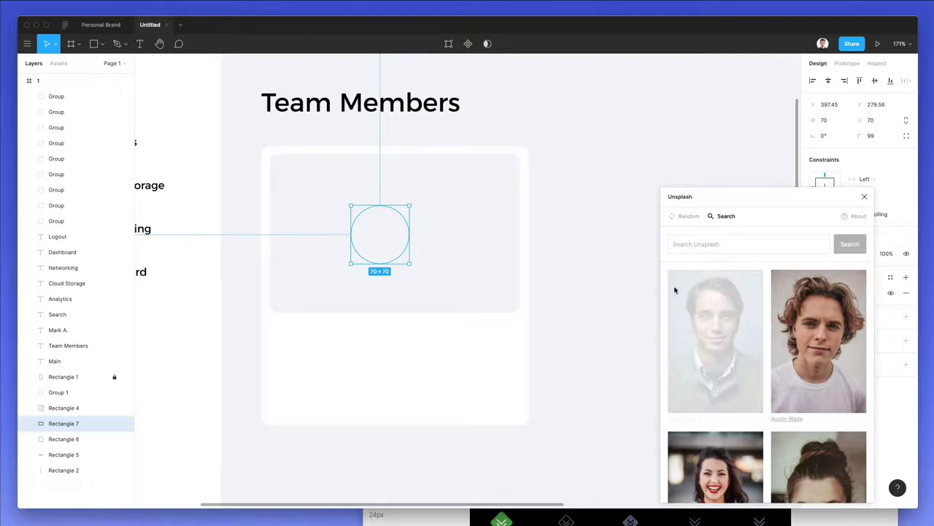
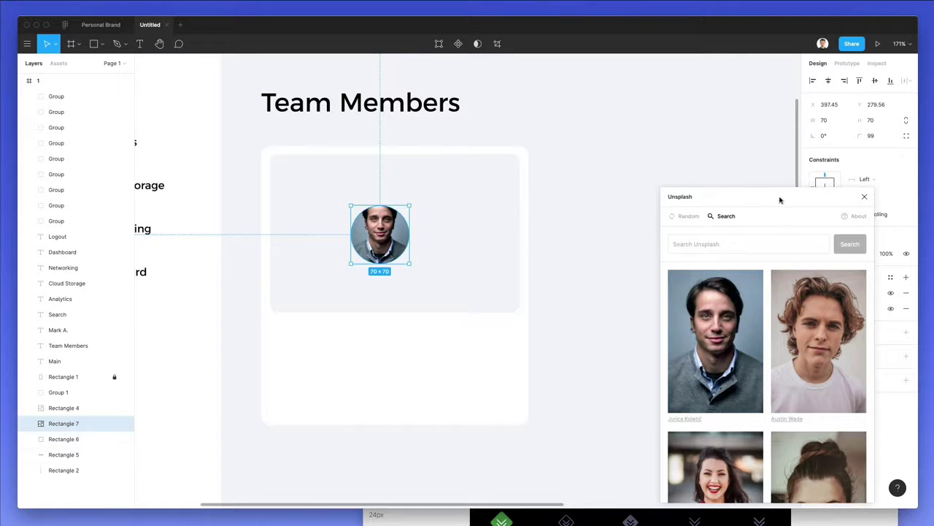
left_click(839, 364)
- Switch the circle's image fill to Crop and shift the photo down to reposition the face within the circle
left_click_drag(794, 195, 807, 273)
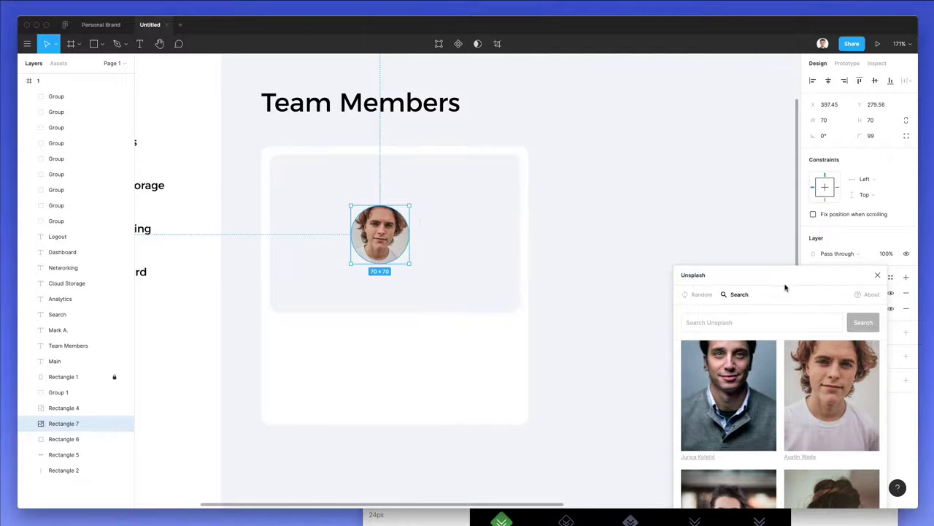
left_click(814, 293)
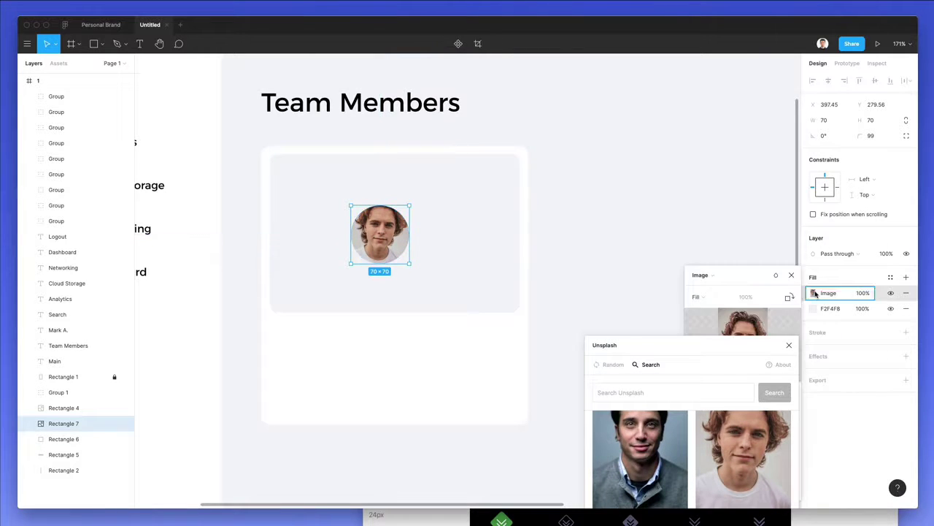
left_click(697, 296)
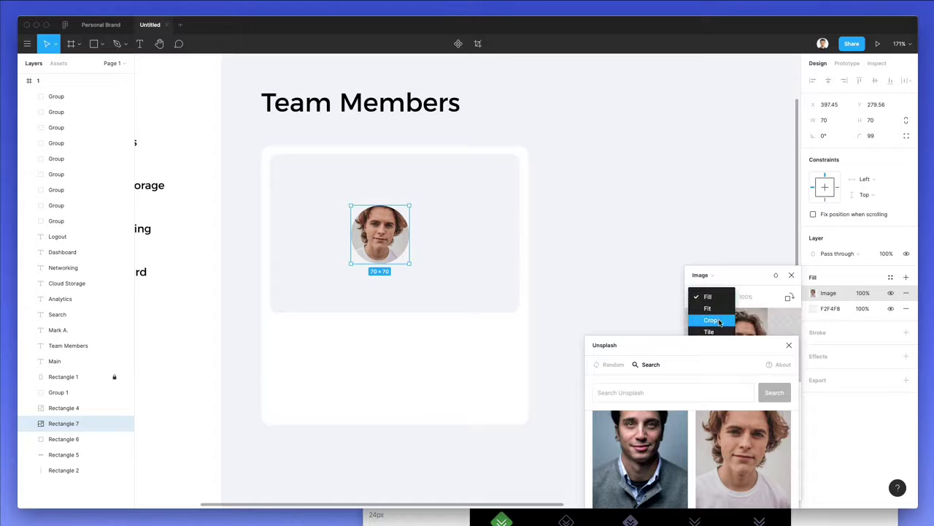
left_click(719, 322)
left_click_drag(709, 348, 140, 519)
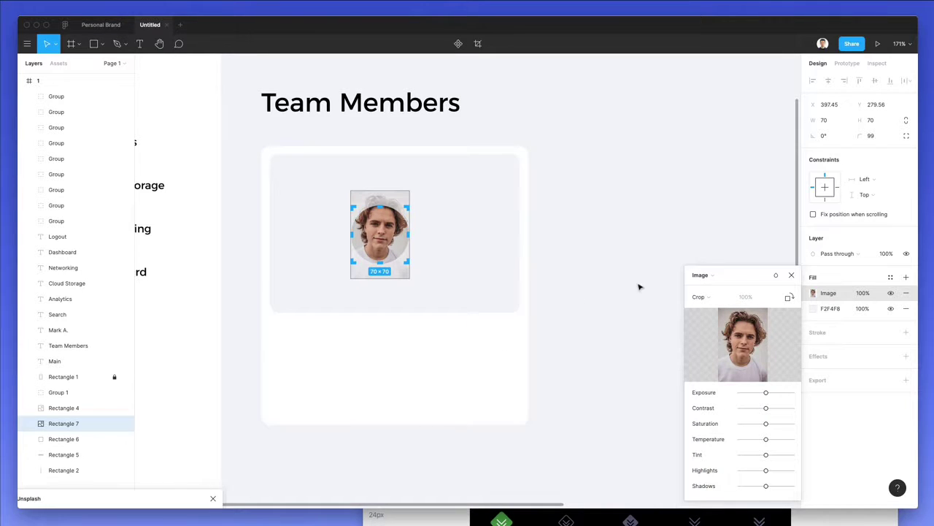
left_click_drag(363, 236, 363, 250)
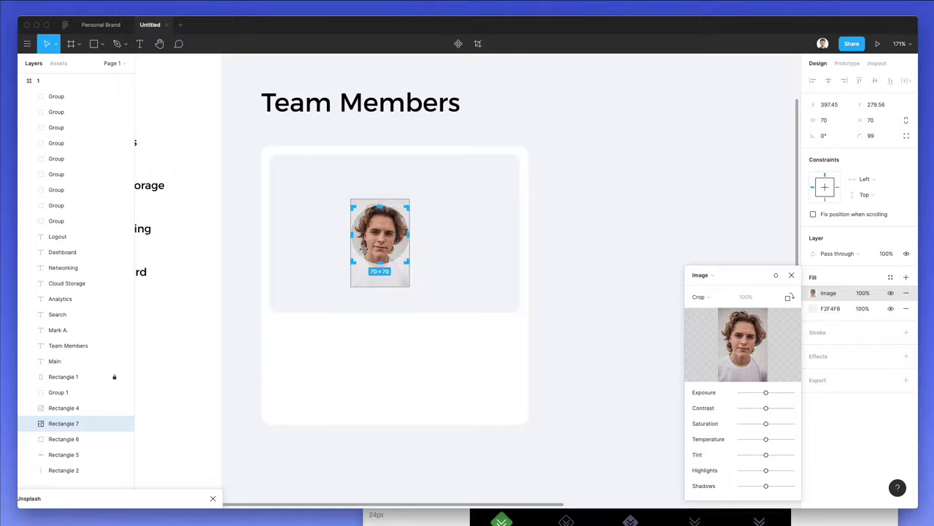
key("Escape")
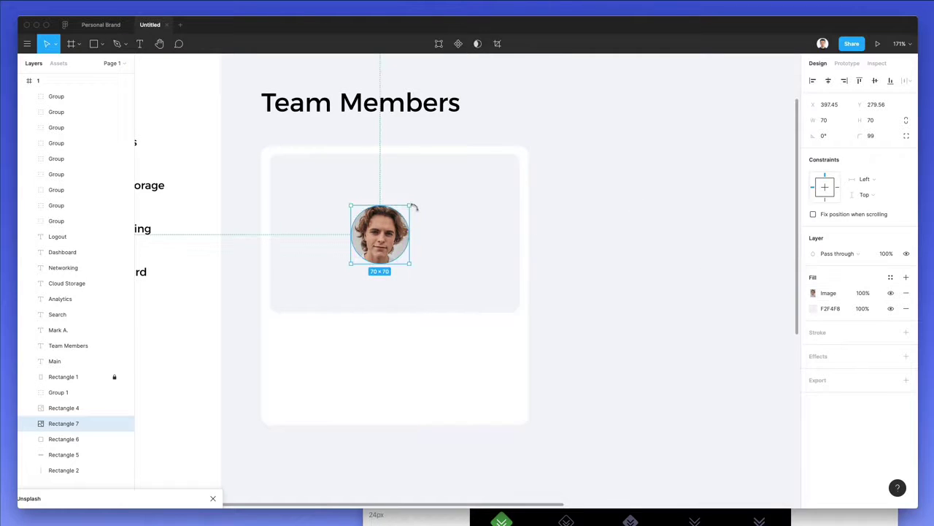
- Enlarge the portrait circle to about 80 × 80 and centre it horizontally in the upper part of the grey panel
left_click_drag(411, 206, 420, 196)
left_click_drag(387, 232, 398, 218)
left_click(605, 231)
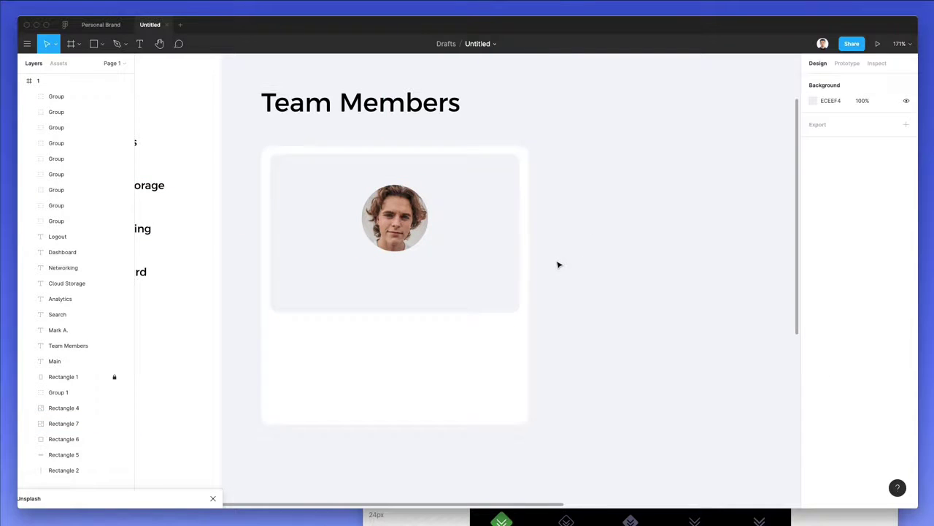
scroll(559, 264, "down", 2)
scroll(413, 241, "up", 2)
left_click(412, 249)
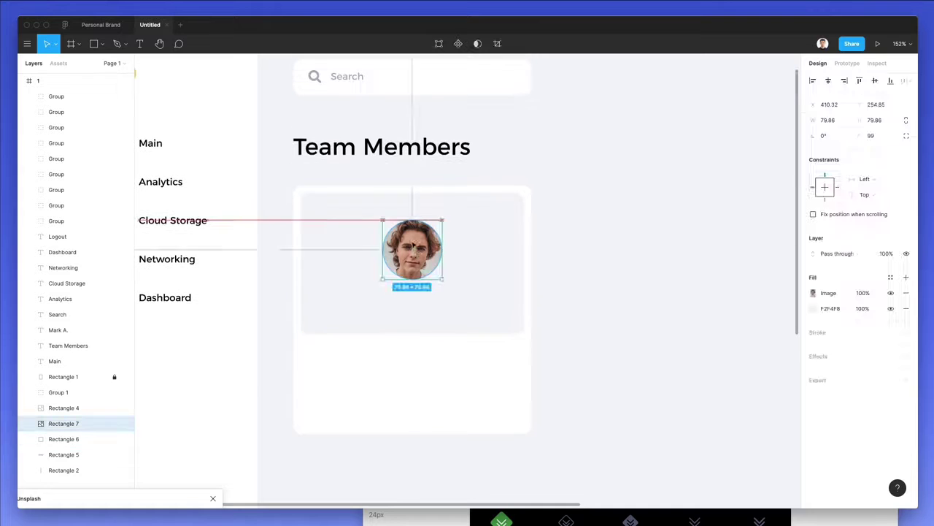
- Duplicate the sidebar's "Main" label below the portrait, replace its text with the team member's full name, and centre it horizontally
scroll(328, 197, "left", 3)
left_click(234, 143)
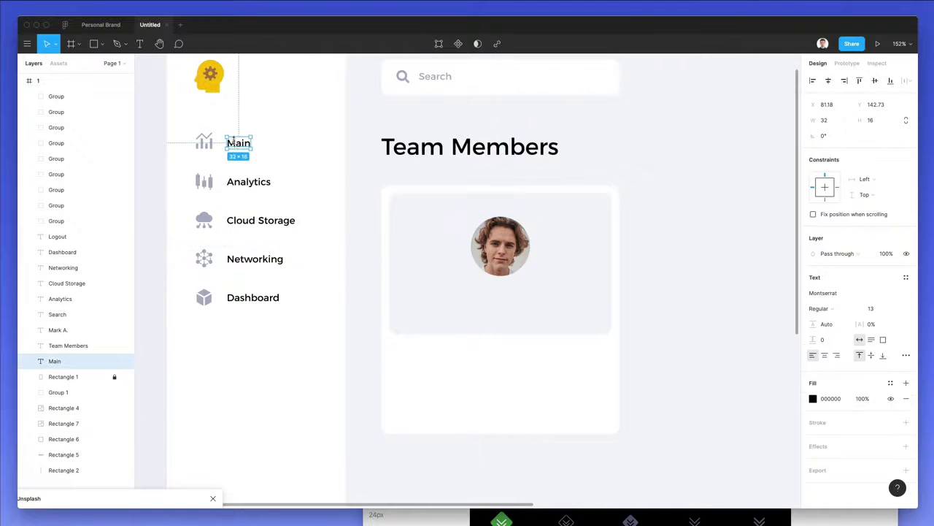
left_click_drag(233, 142, 500, 301)
double_click(499, 300)
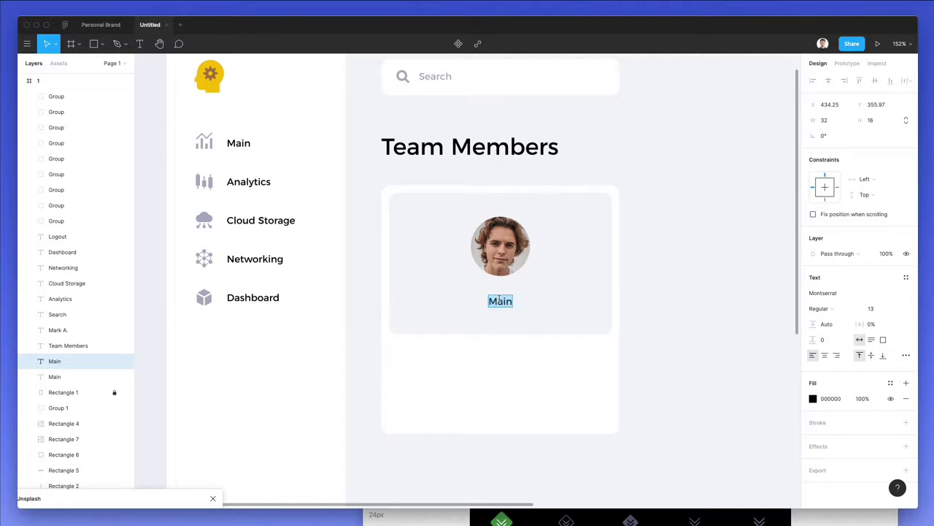
type("Mark Atkinson")
key("Escape")
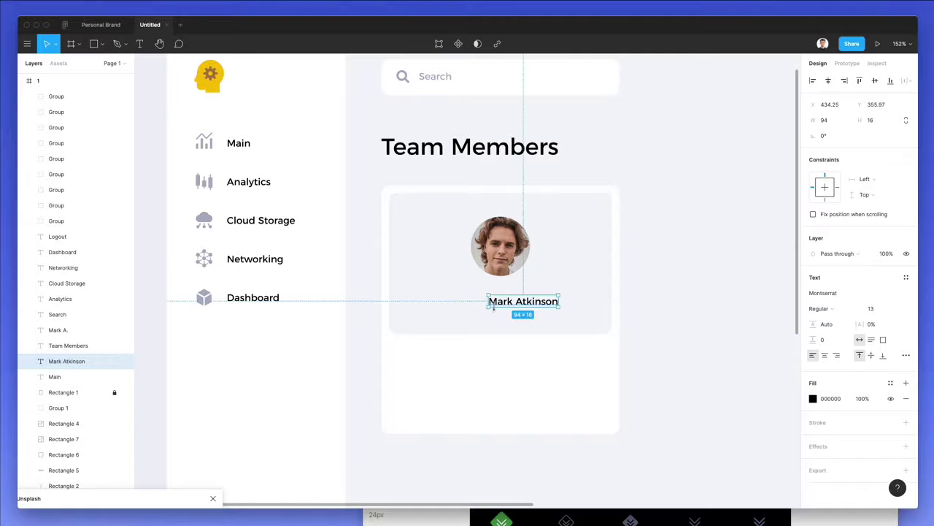
left_click(569, 282, "shift")
left_click(766, 228)
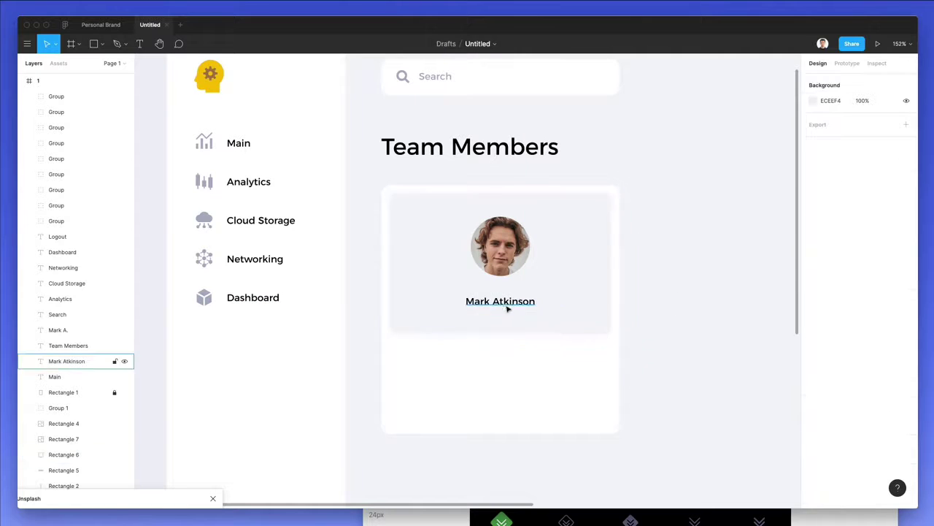
- Duplicate the member's name just below it, change the copy's text to "Sr. Developer", and centre it under the name
left_click_drag(507, 306, 520, 314)
double_click(520, 312)
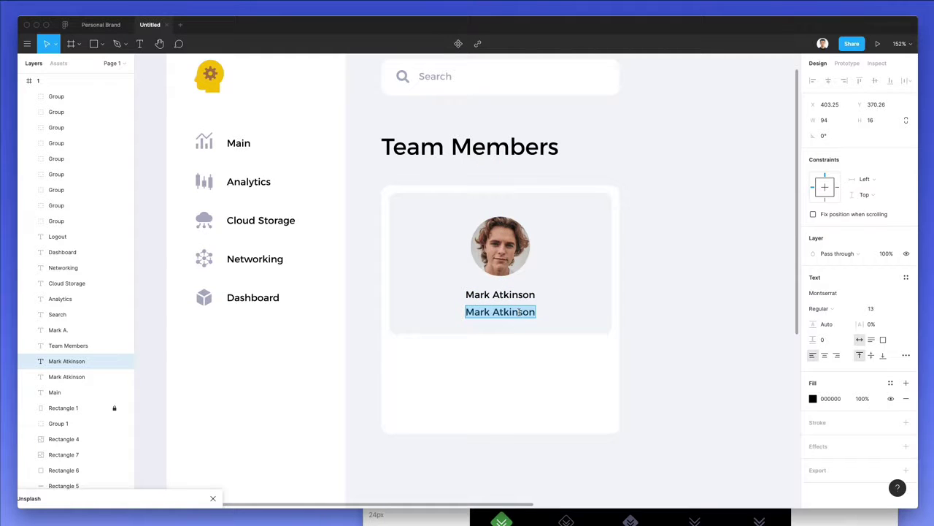
type("Sr. Develop")
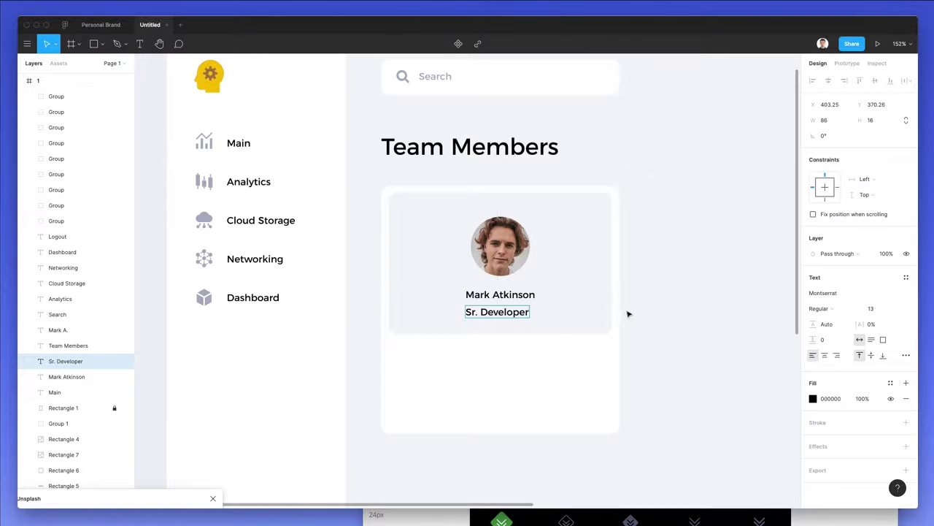
type("er")
key("Escape")
key("Escape")
key("Escape")
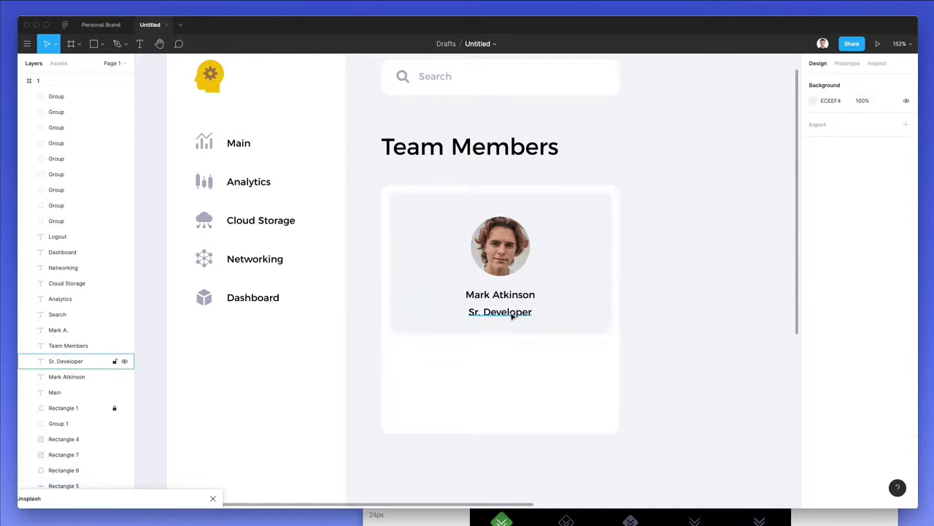
- Set the "Sr. Developer" text's font weight to Light
left_click(513, 314)
key("super+b")
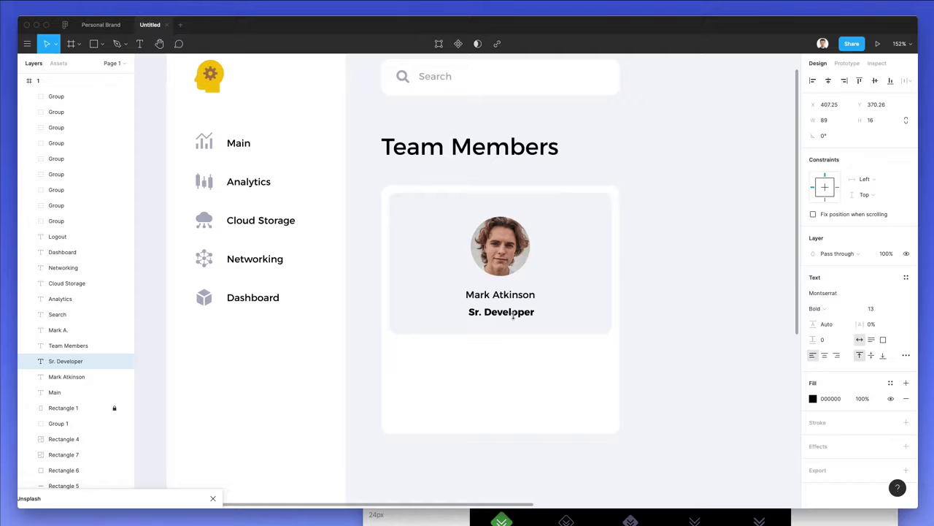
key("super+b")
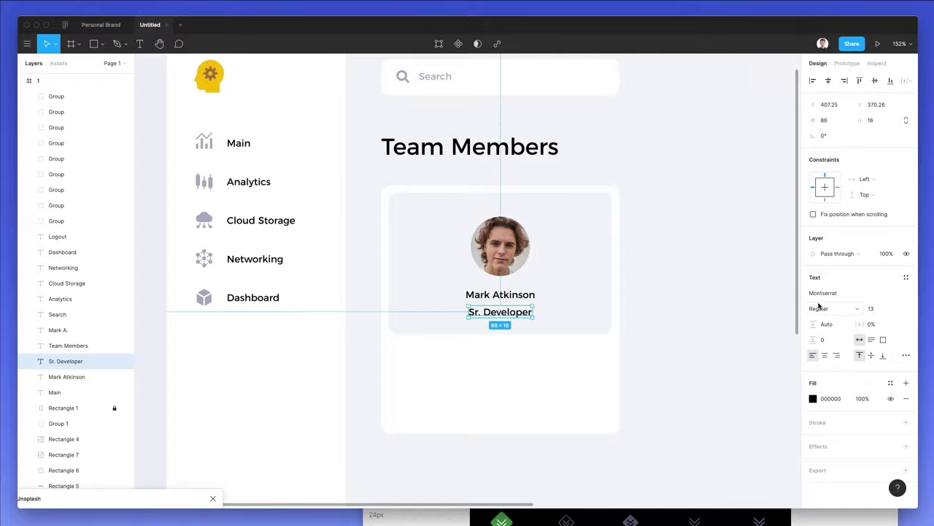
left_click(819, 308)
left_click(840, 285)
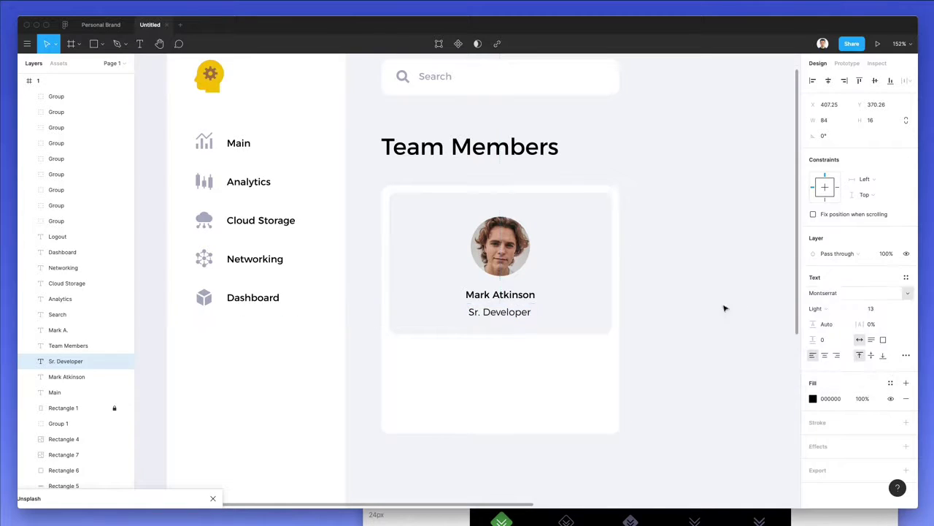
left_click(623, 314)
- Nudge the "Sr. Developer" text down slightly and extend the grey panel's lower edge to a height of about 203
left_click(506, 314)
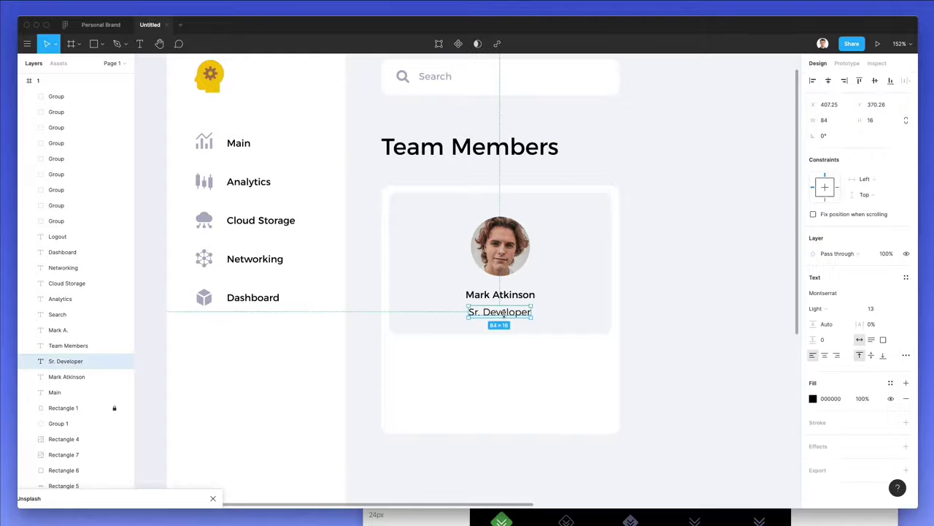
left_click(562, 313)
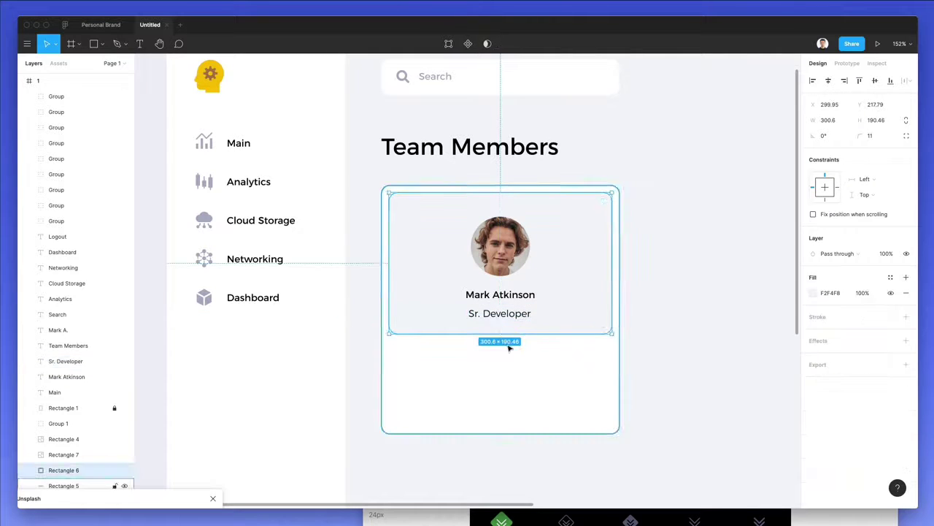
left_click_drag(511, 335, 500, 344)
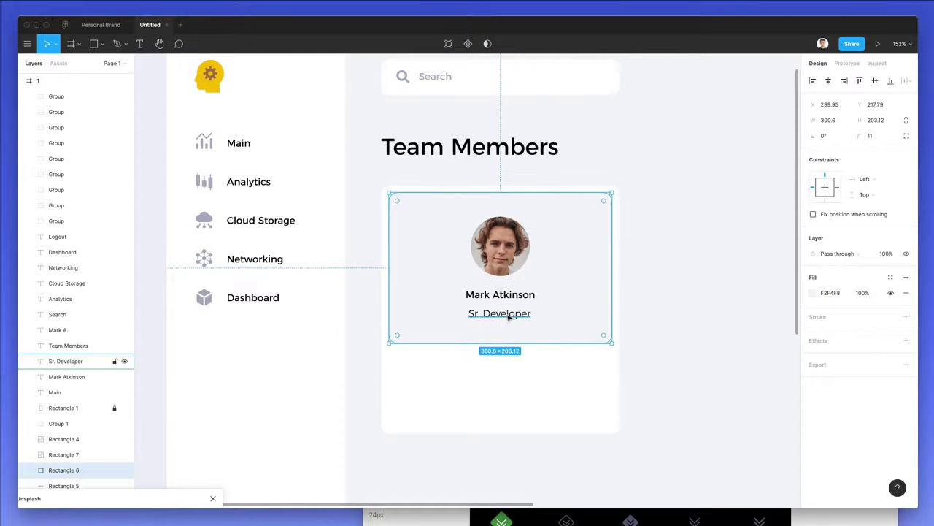
- Move the member's name and job title down together slightly within the grey panel
left_click(508, 314)
left_click(503, 295, "shift")
key("Down")
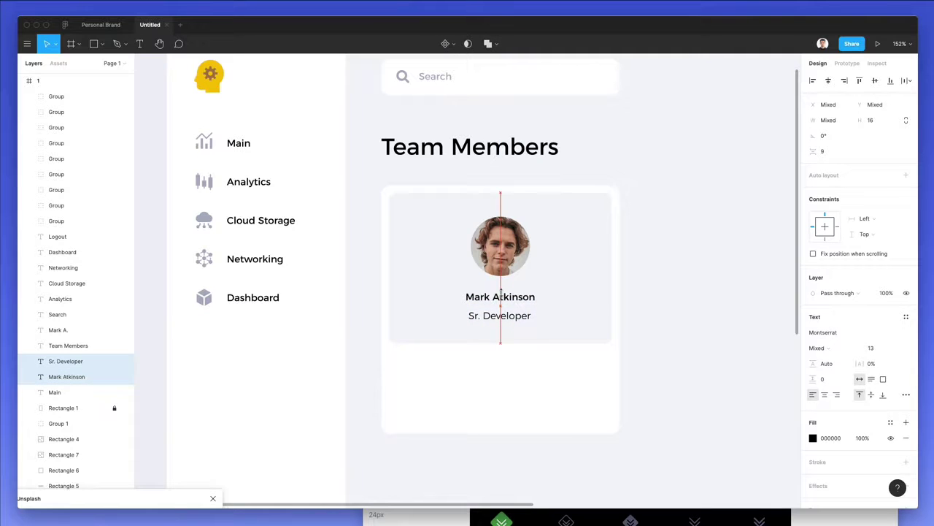
- Duplicate the member's name into the white area below the grey panel, set its font size to 23, and change its text to "60"
key("Escape")
left_click_drag(509, 298, 511, 371)
left_click(876, 308)
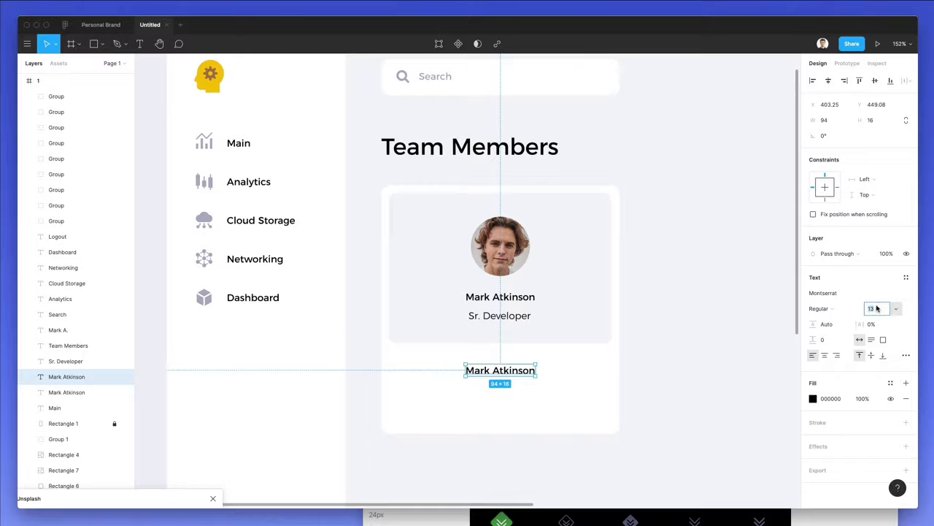
type("23")
key("Return")
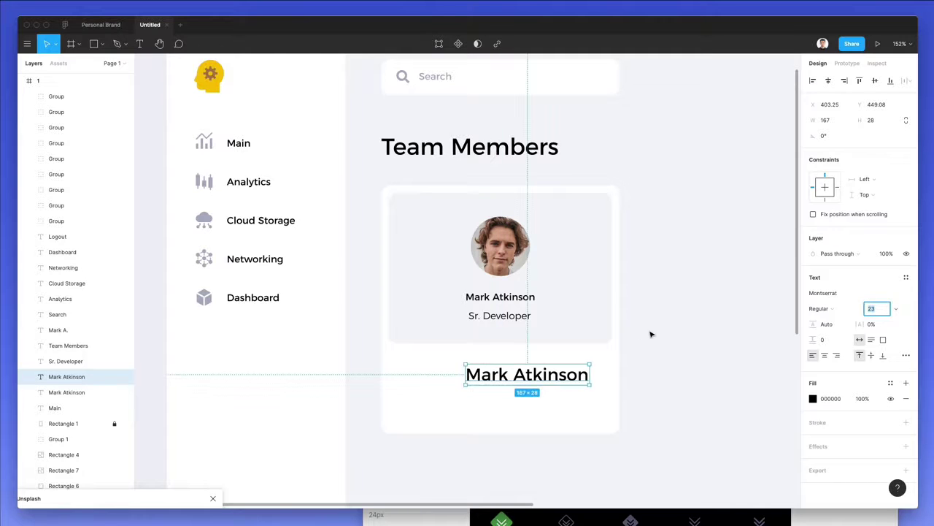
double_click(559, 374)
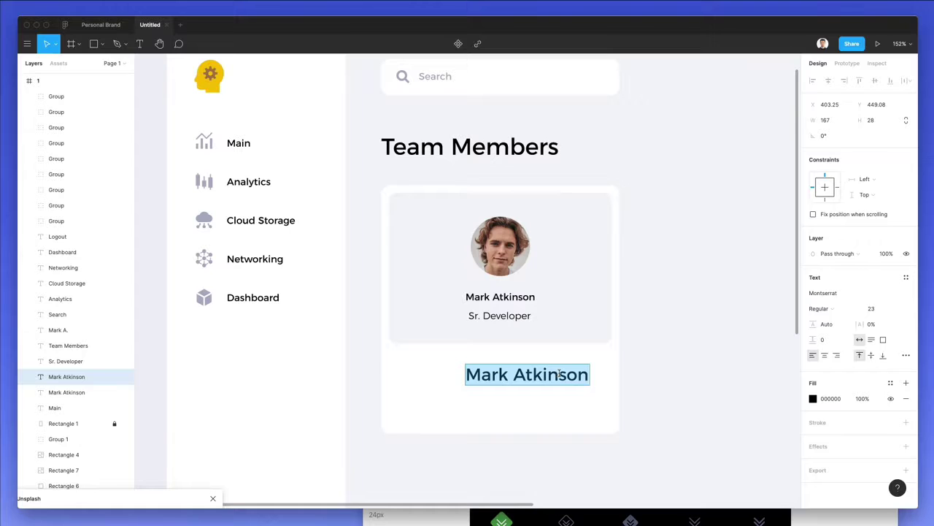
type("60")
key("Escape")
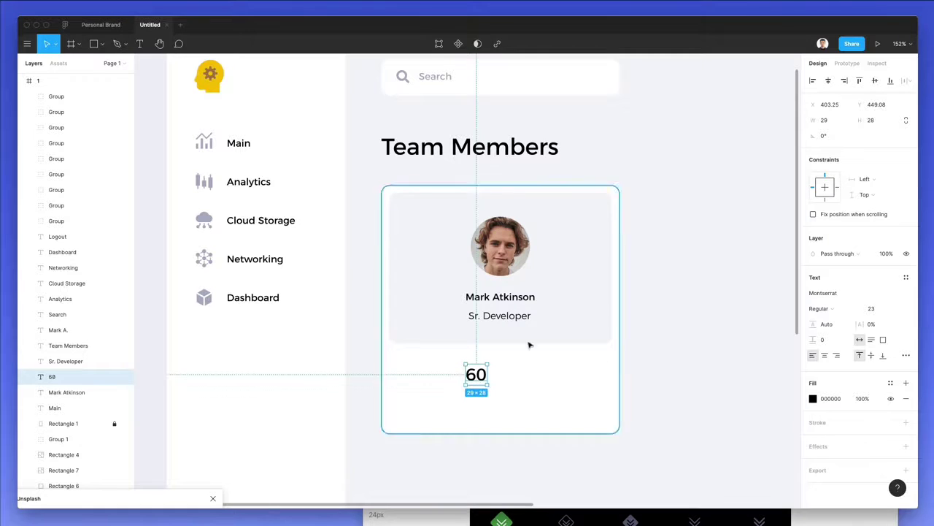
- Duplicate the job title below the "60", change the copy's text to "SEO", and centre the two texts on each other
left_click(499, 315)
left_click_drag(499, 316, 505, 402)
double_click(504, 401)
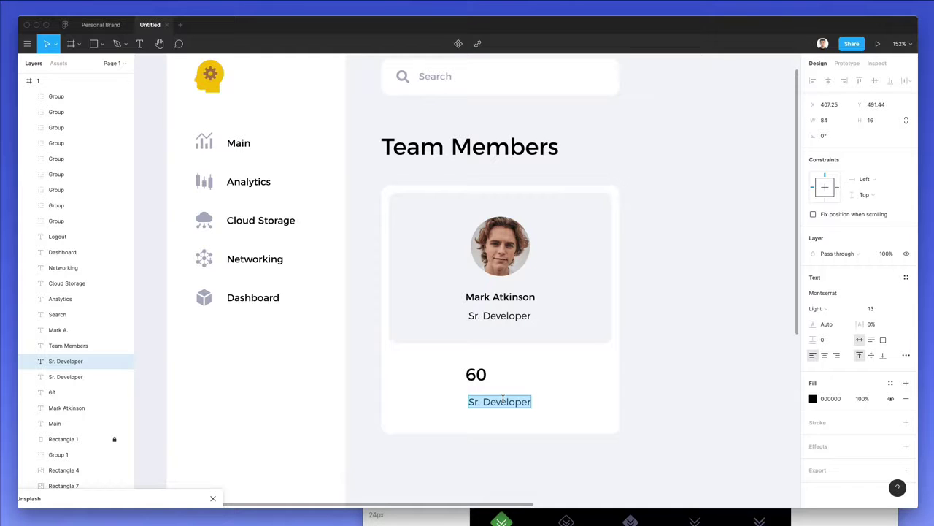
type("SEO")
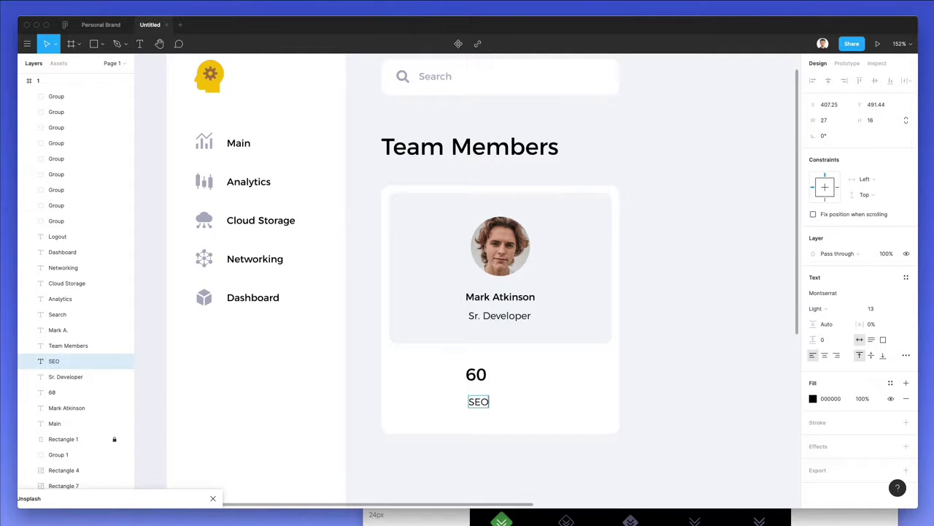
key("Escape")
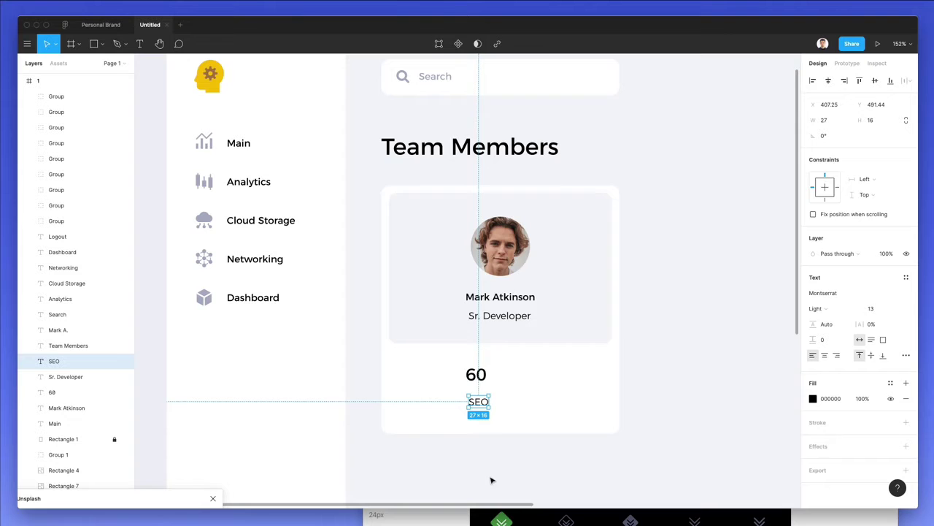
left_click(476, 374, "shift")
left_click(831, 81)
left_click(492, 392)
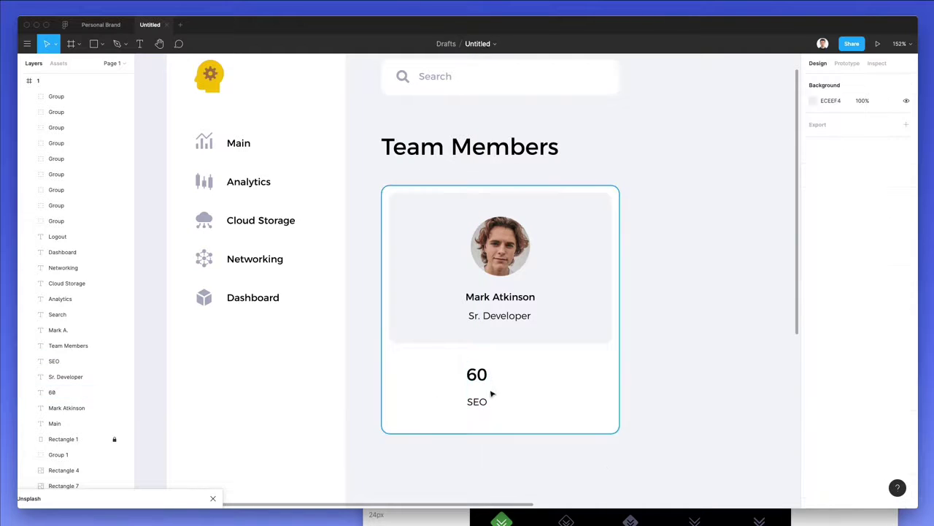
- Move the "60" and "SEO" pair to the card's left side and duplicate it twice to form three evenly spaced columns
left_click(475, 375)
left_click(478, 402, "shift")
left_click_drag(484, 384, 508, 401)
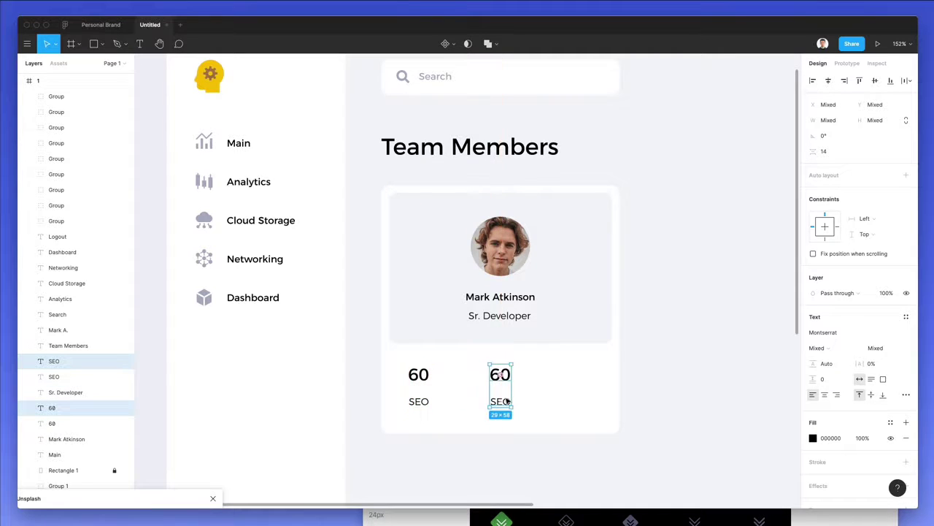
key("super+d")
- Change the third column's label to "Analytics" and the middle column's label to "Marketing", centring each under its number
double_click(584, 401)
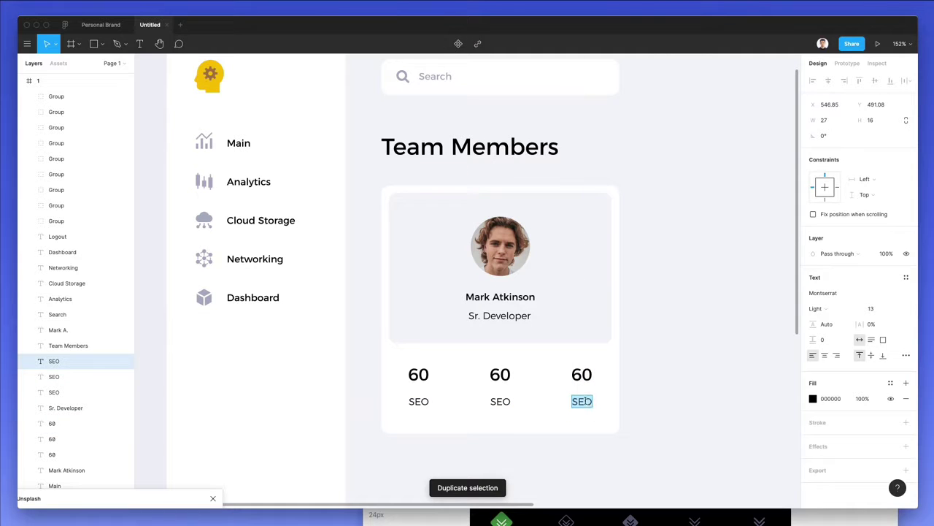
type("Analytics")
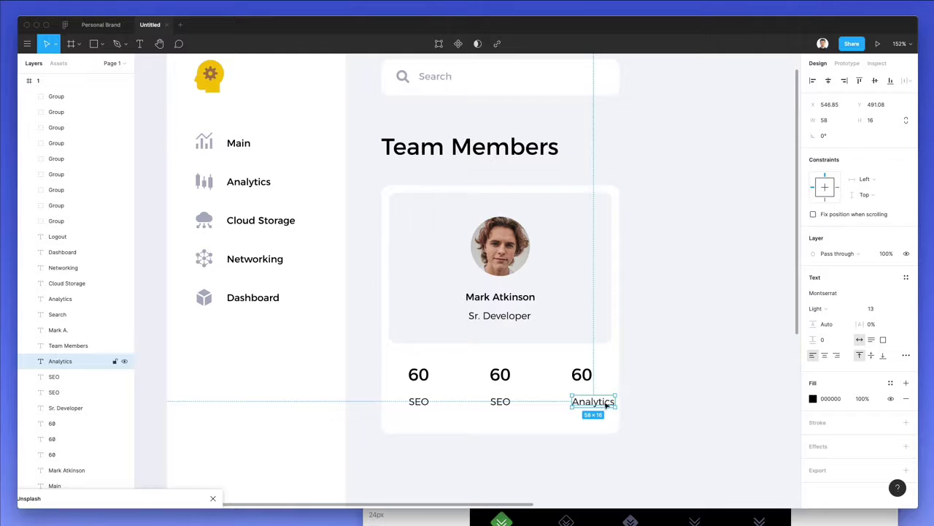
left_click_drag(607, 403, 599, 406)
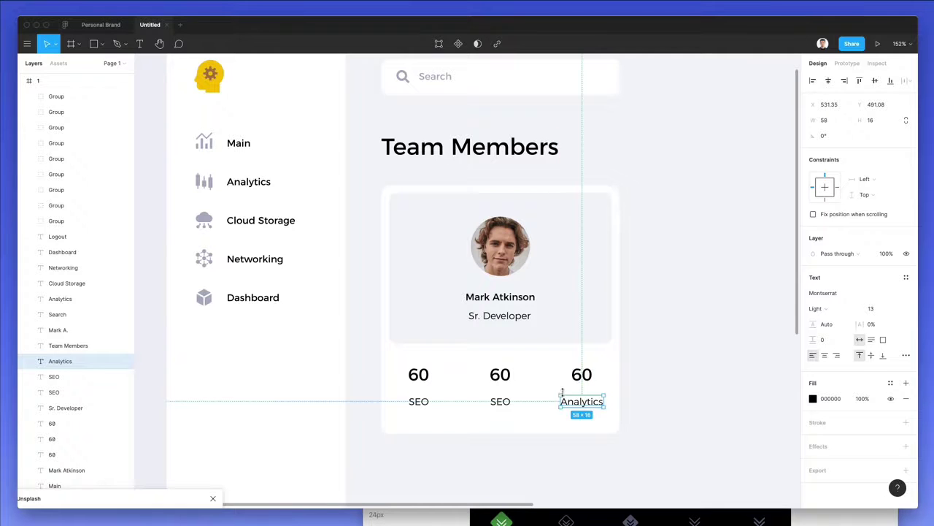
left_click(500, 403)
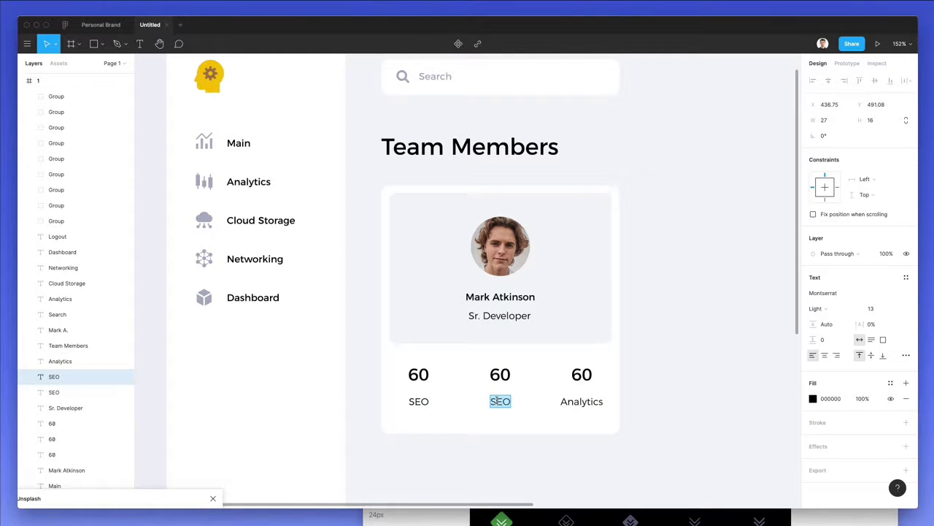
type("Marketing")
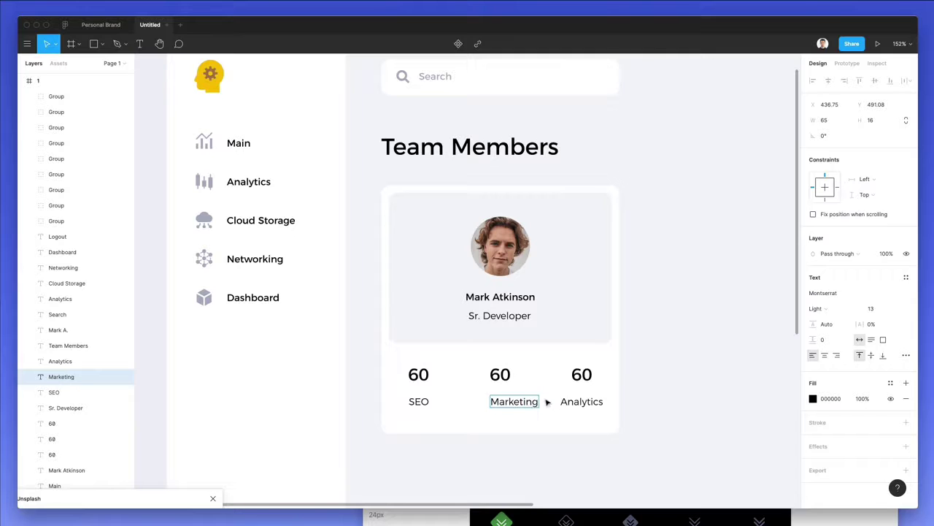
key("Escape")
left_click_drag(519, 403, 505, 404)
- Set the SEO, Marketing and Analytics labels to font size 12 with centred text alignment
left_click(429, 404, "shift")
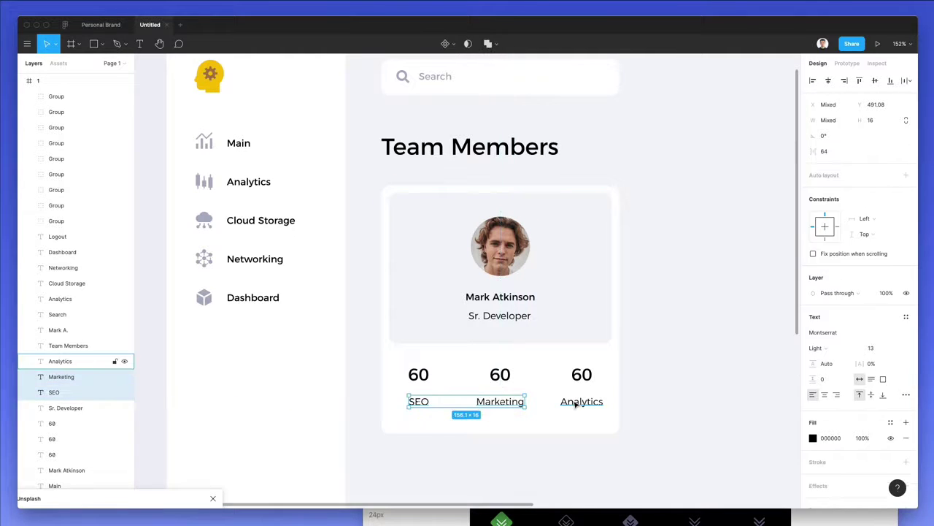
left_click(582, 401, "shift")
left_click(871, 309)
key("Down")
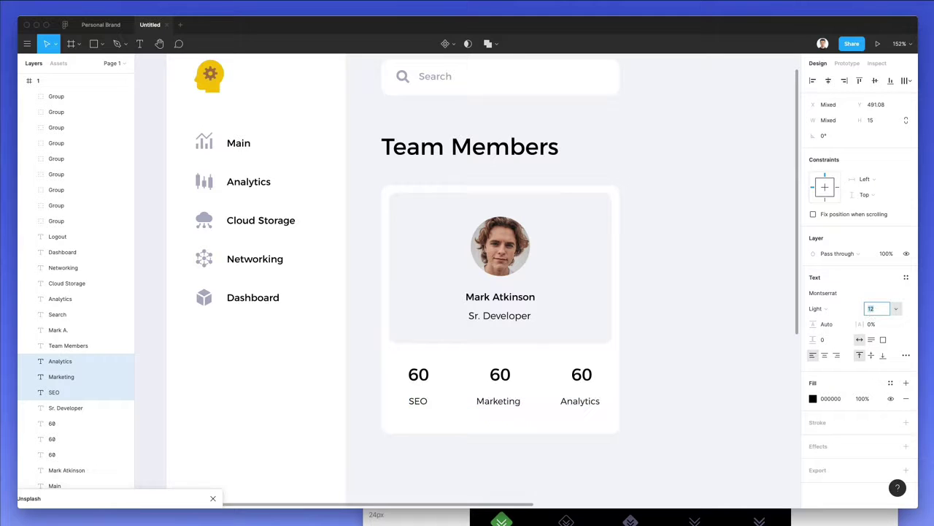
left_click(825, 355)
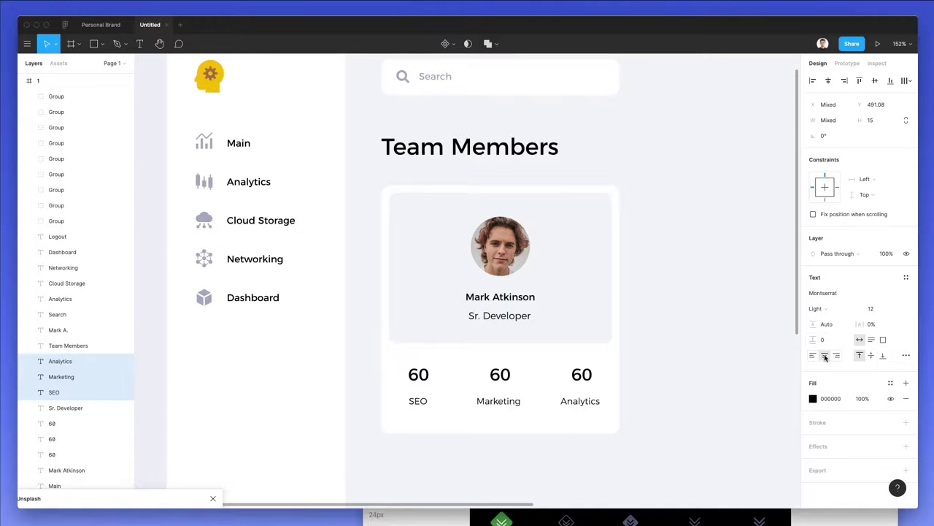
left_click(731, 363)
- Change the number above Marketing to "71" and the number above Analytics to "10"
double_click(501, 375)
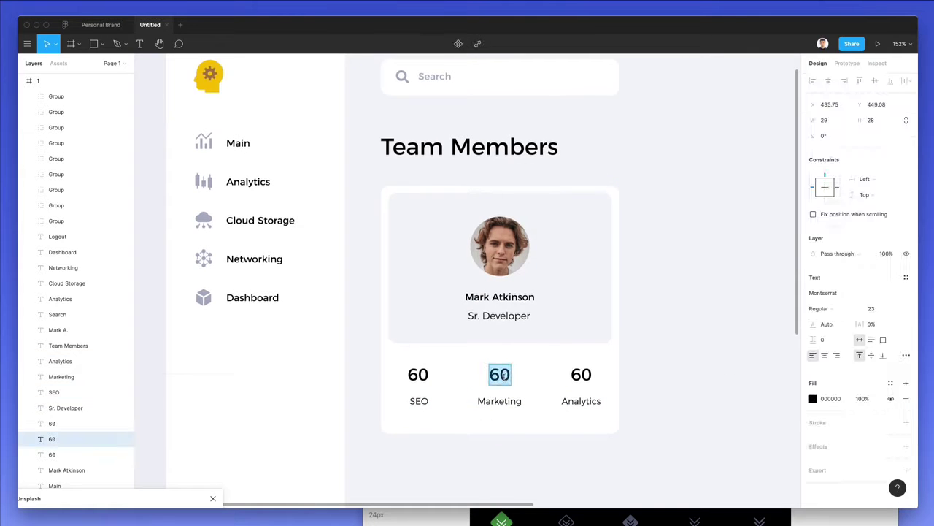
type("71")
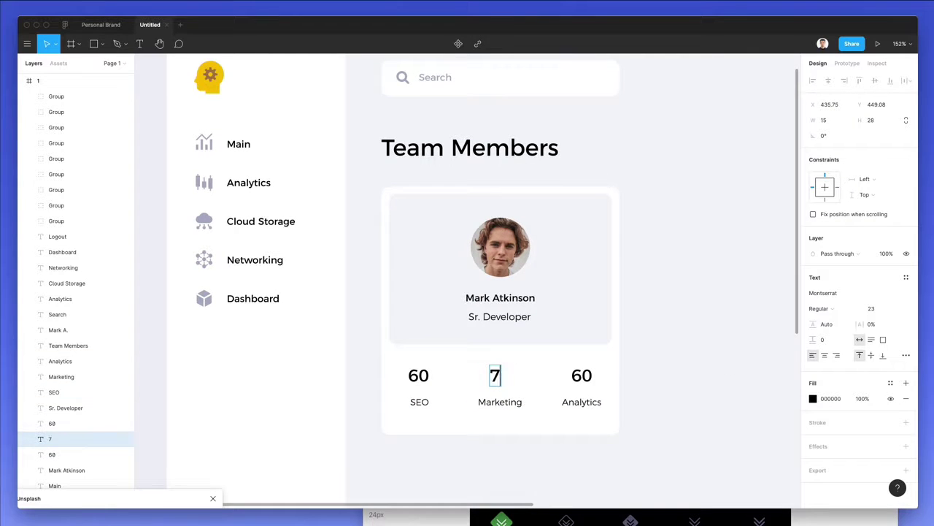
left_click(581, 375)
double_click(581, 375)
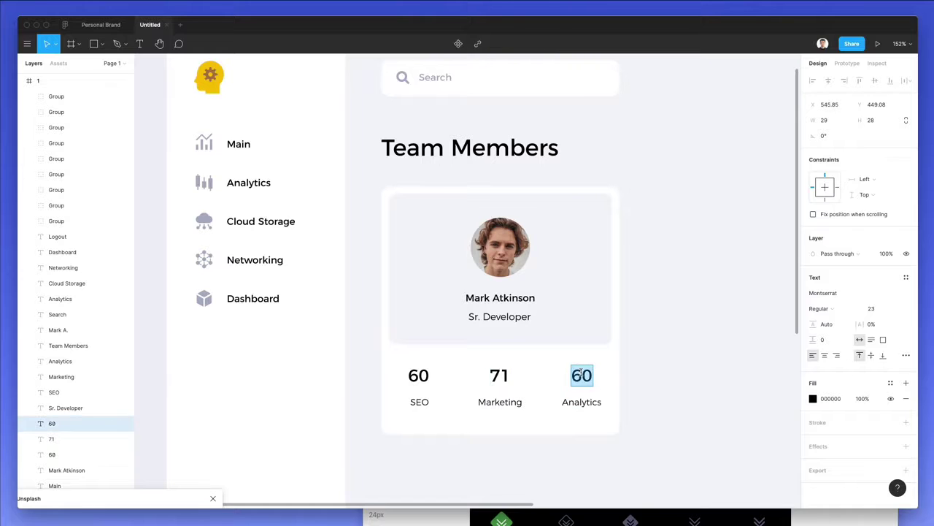
type("10")
key("Escape")
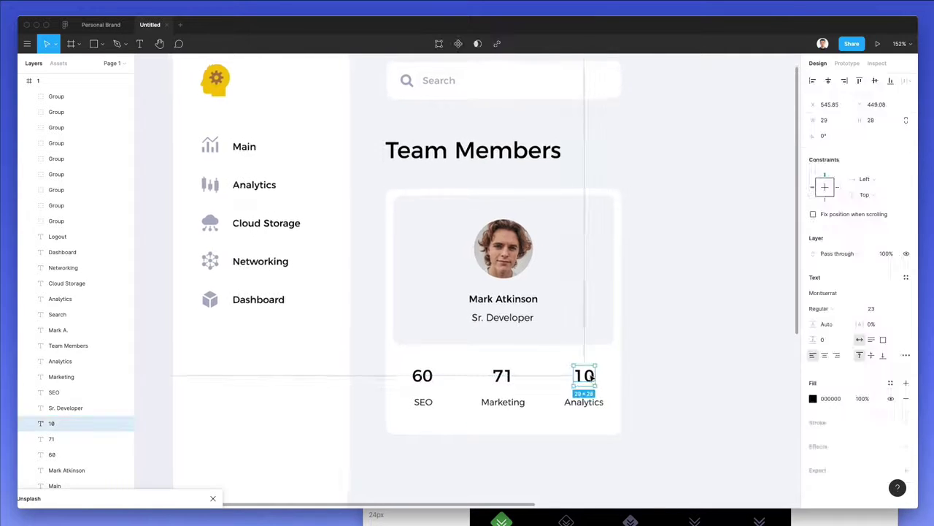
- Centre the text alignment of the three numbers above the skill labels
scroll(513, 377, "down", 2)
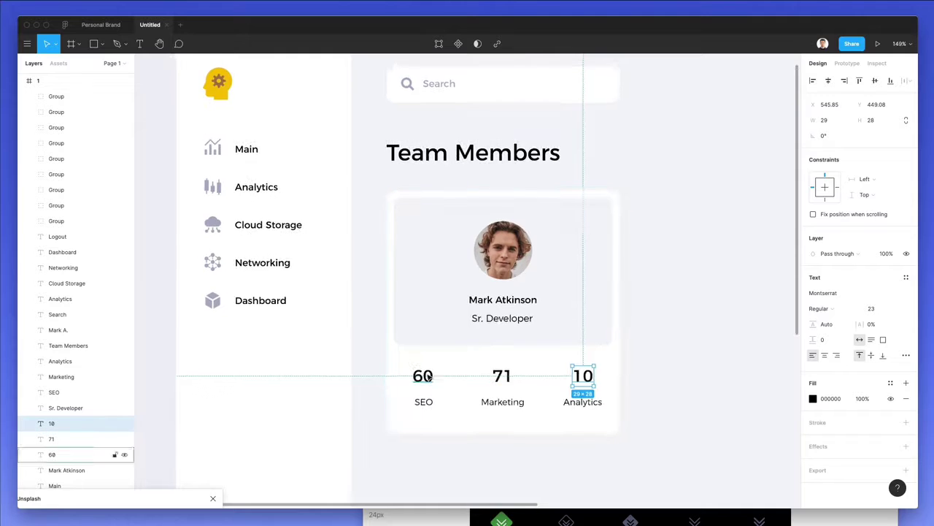
left_click(502, 376, "shift")
left_click(423, 376, "shift")
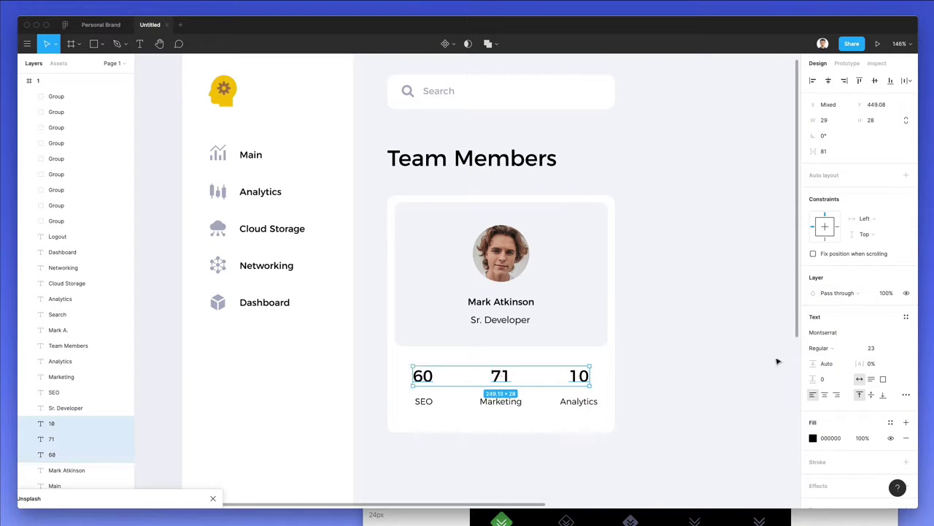
left_click(825, 395)
left_click(720, 351)
- Change the fill of the grey panel behind the portrait to the off-white FAFBFD
scroll(674, 353, "down", 2)
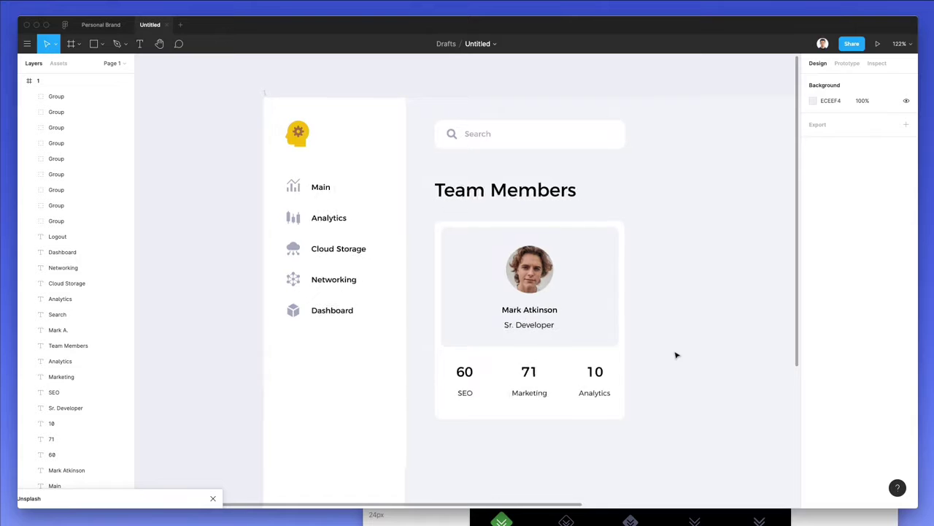
scroll(674, 353, "right", 3)
scroll(602, 300, "right", 2)
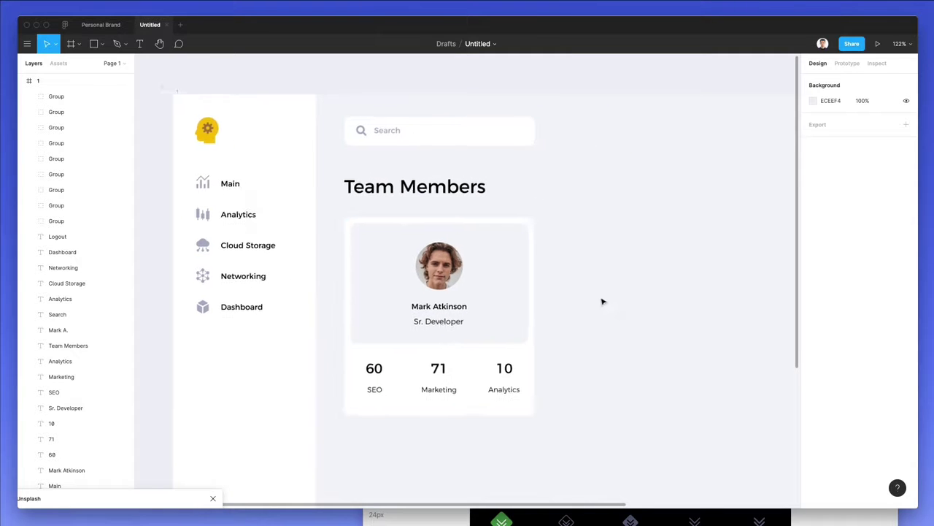
left_click(442, 256)
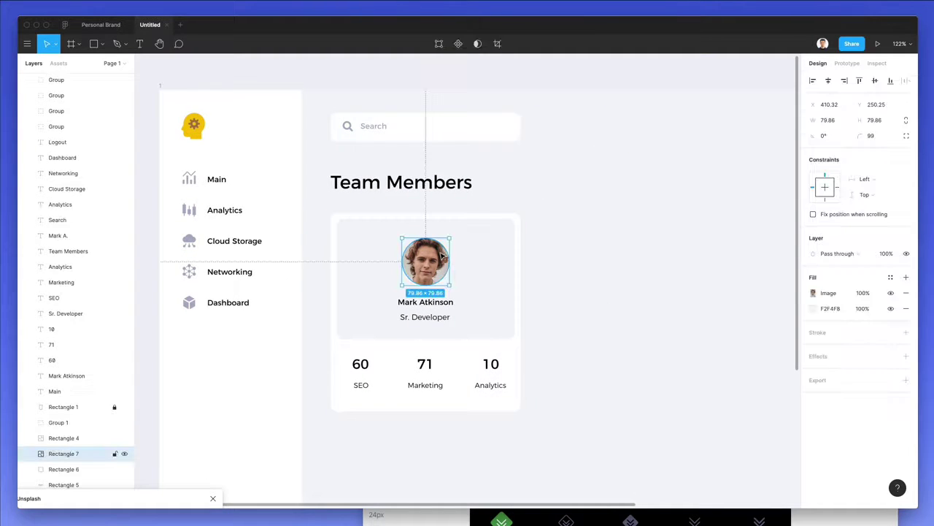
left_click(430, 316)
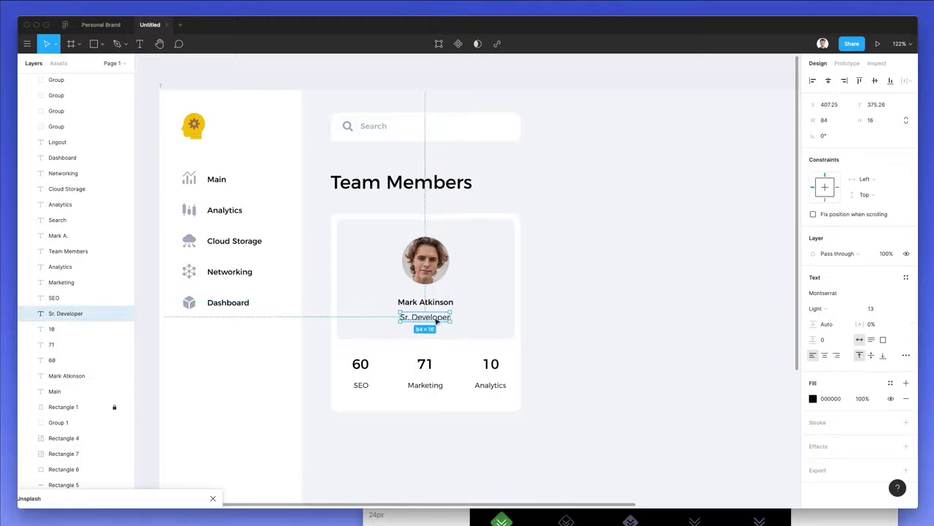
left_click(484, 292)
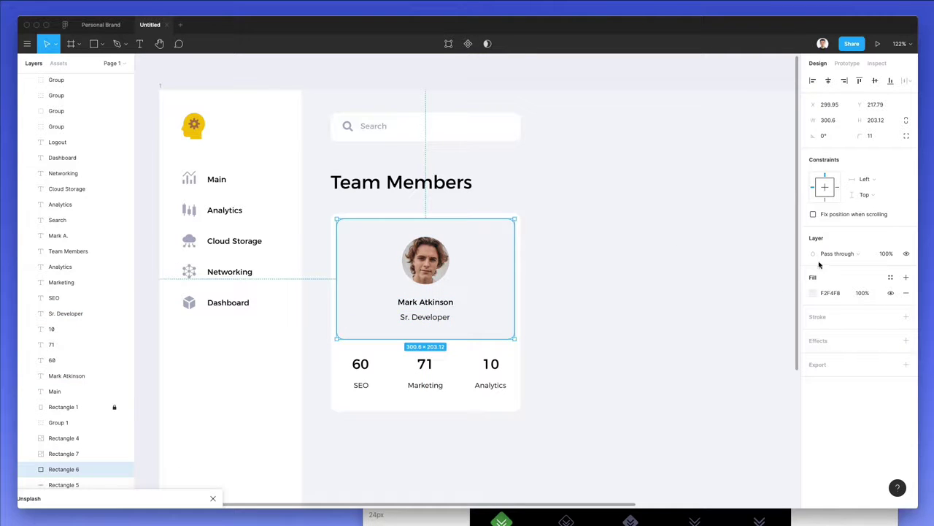
left_click(816, 293)
type("FFFFFF")
key("Return")
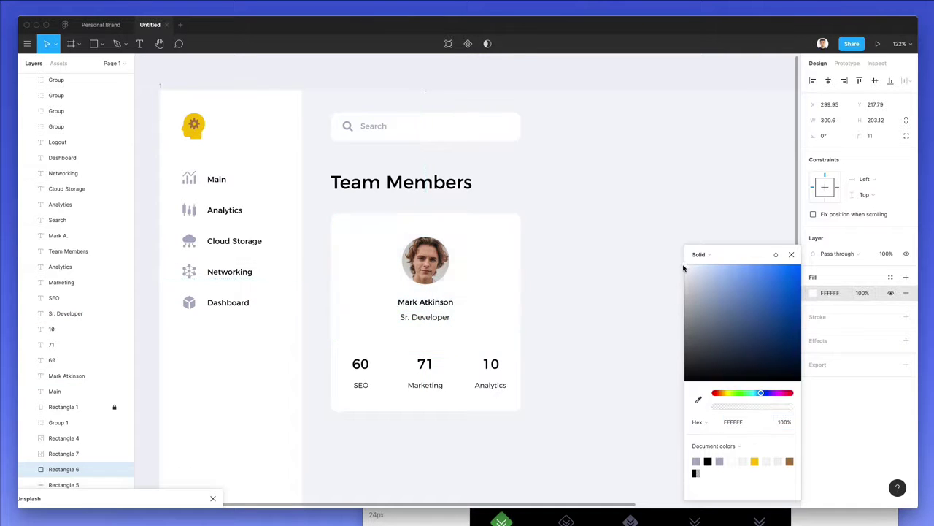
left_click_drag(685, 270, 686, 271)
left_click(592, 231)
- Change the portrait panel's fill to the very light blue F8FAFF
scroll(590, 265, "down", 3)
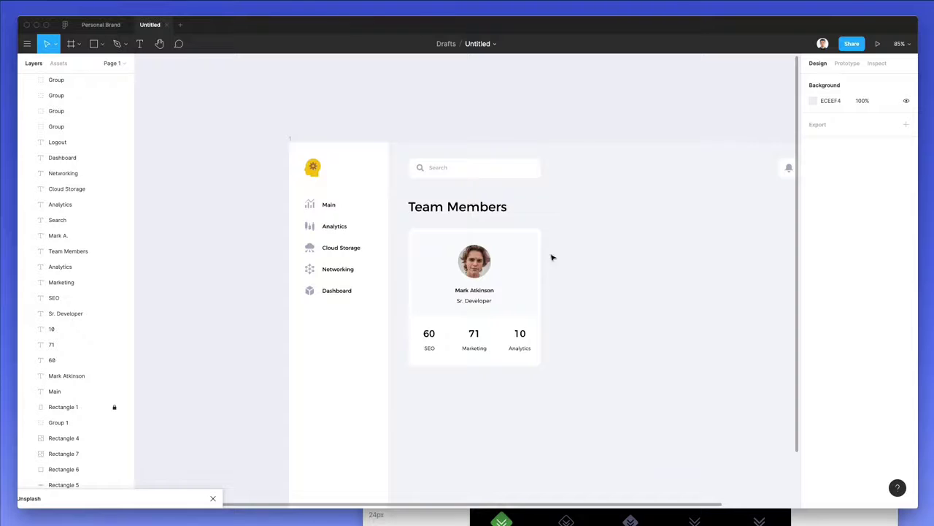
scroll(553, 257, "up", 4)
left_click(521, 246)
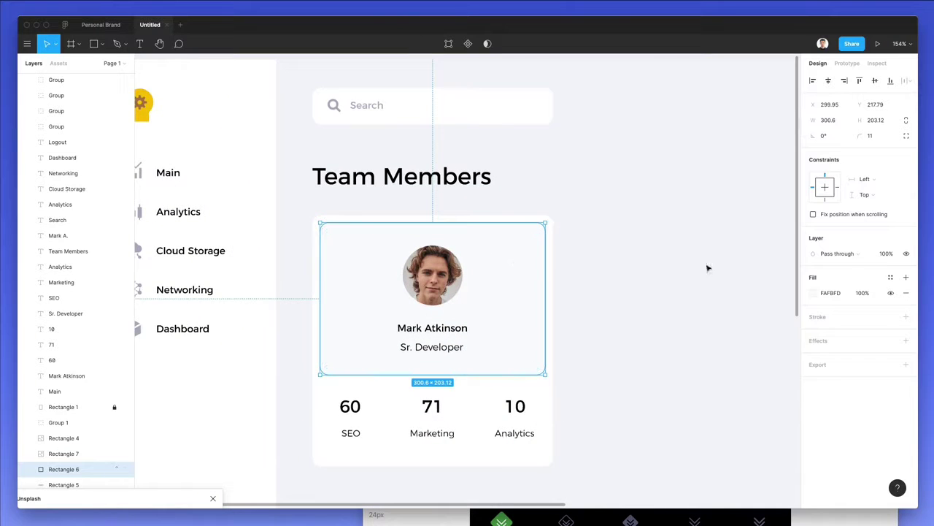
left_click(813, 292)
type("F9FBFF")
key("Return")
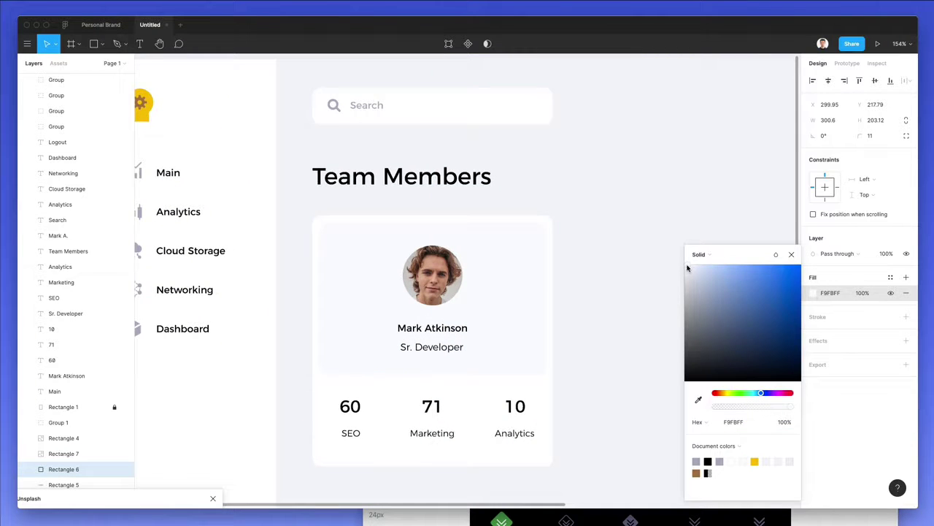
left_click(687, 269)
left_click(624, 234)
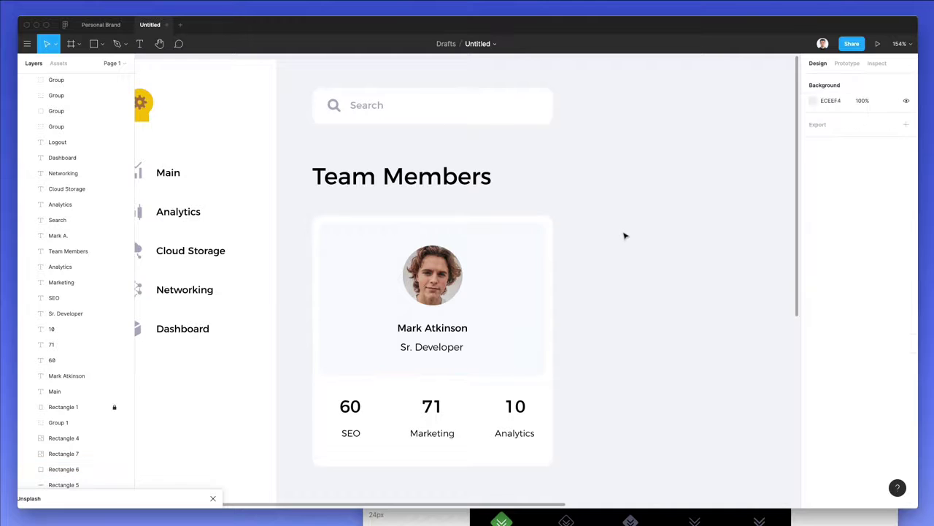
- Fine-tune the portrait panel's fill to a very light blue-grey close to F8F9FC
scroll(624, 235, "down", 5)
scroll(623, 234, "right", 5)
scroll(340, 183, "down", 2)
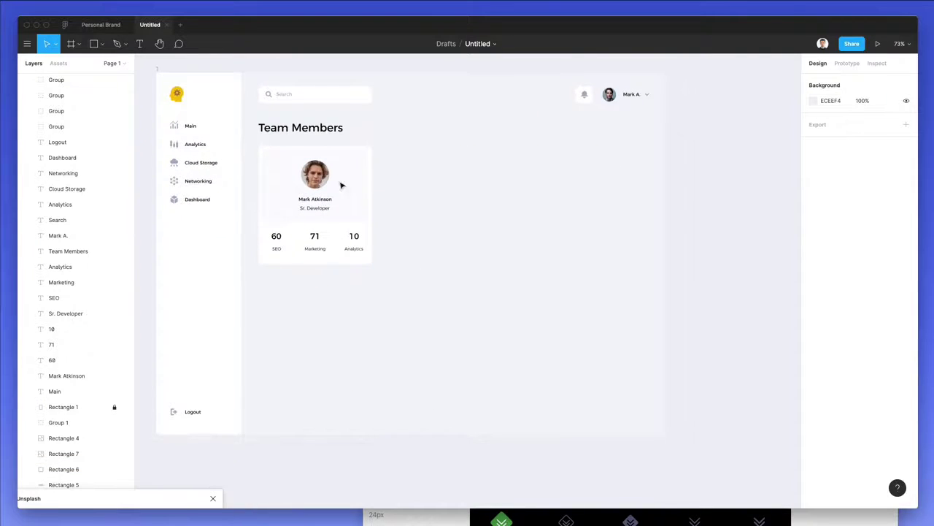
left_click(365, 164)
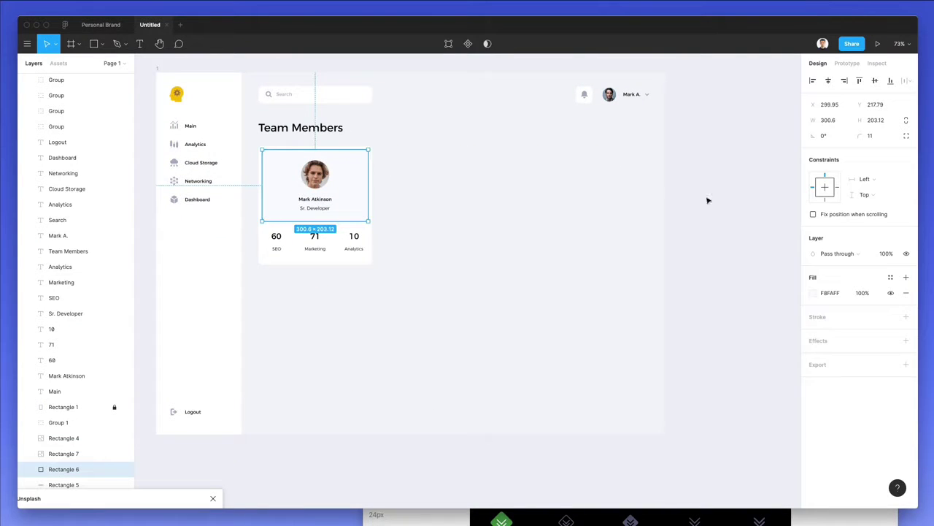
left_click(814, 293)
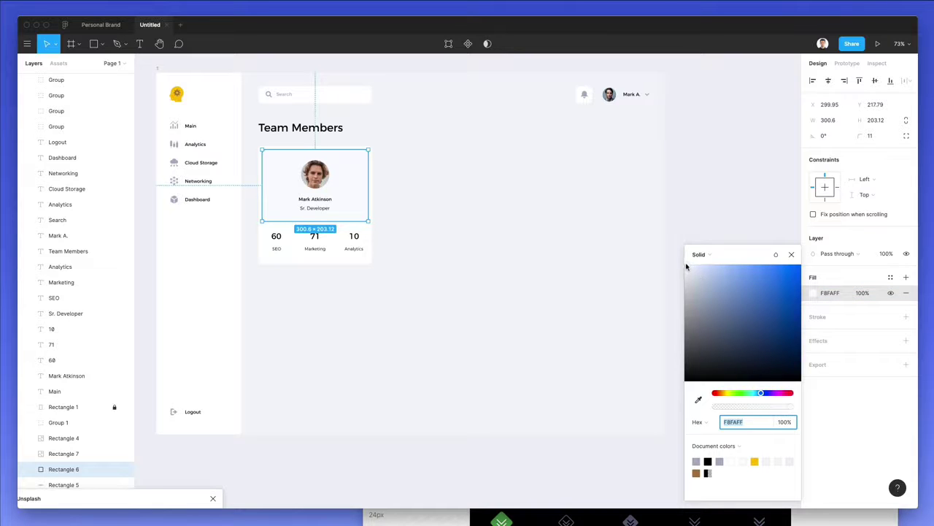
left_click_drag(686, 266, 687, 272)
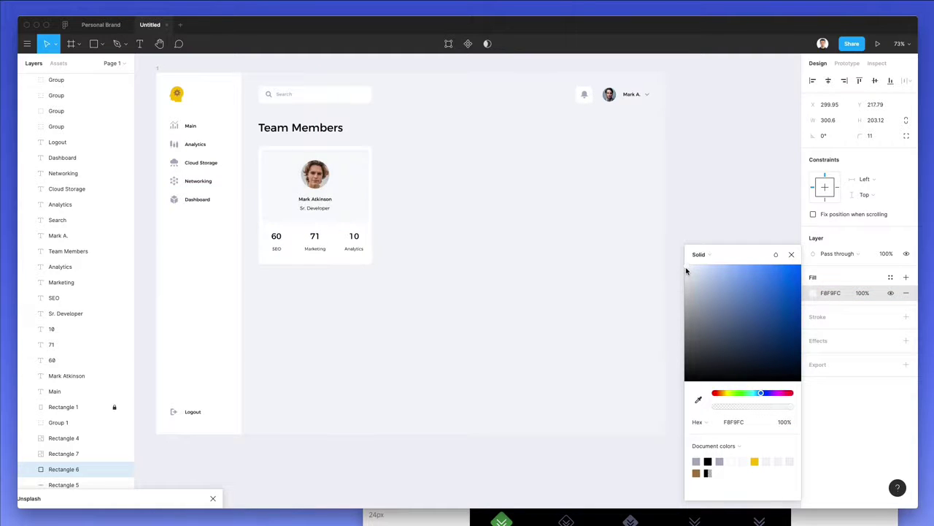
left_click(687, 268)
left_click(494, 184)
scroll(495, 182, "left", 5)
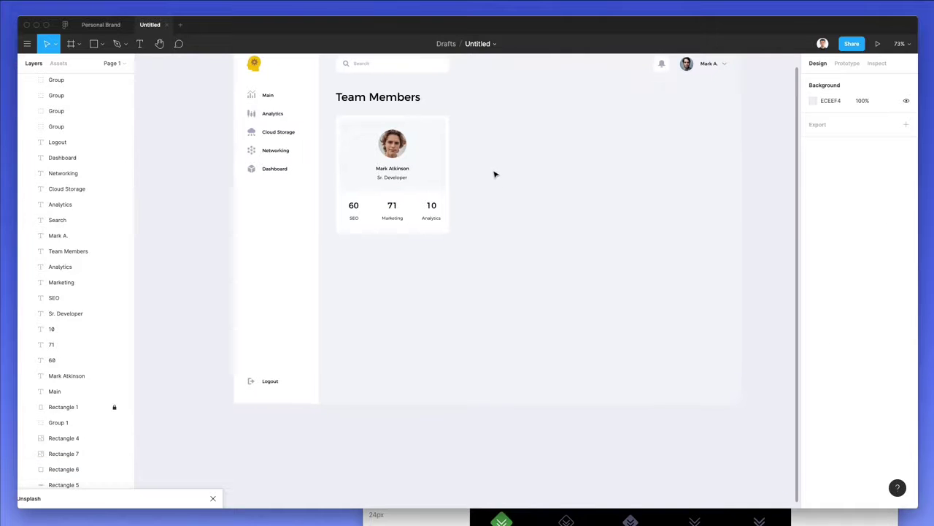
- Group all the elements of the team member card into one object
scroll(493, 173, "up", 1)
left_click_drag(486, 153, 329, 308)
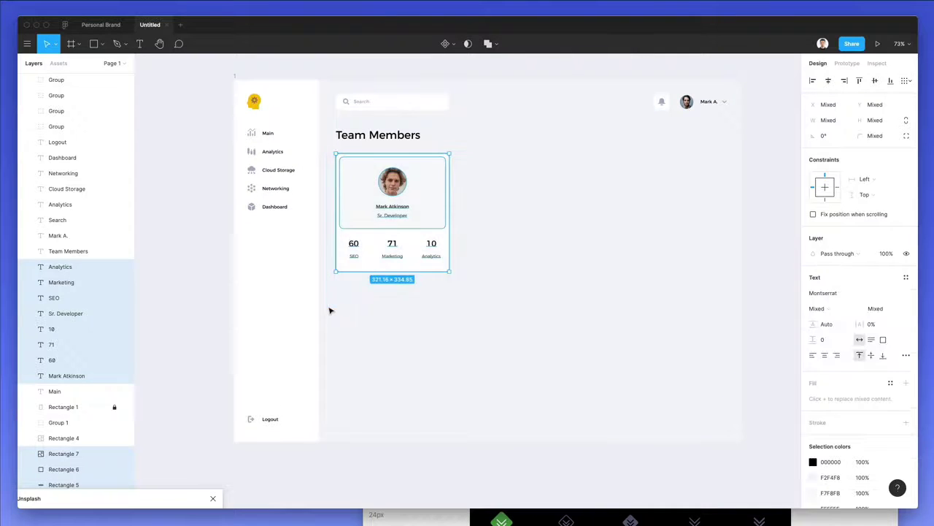
key("ctrl+g")
- Try a row of three cards by placing two duplicates beside the original, and delete both copies
left_click_drag(433, 226, 541, 210)
key("ctrl+d")
left_click_drag(673, 193, 688, 194)
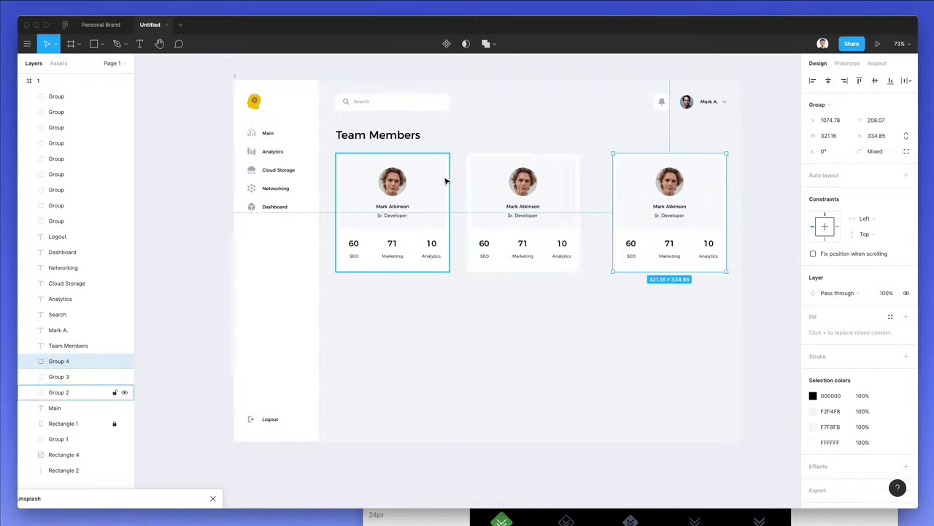
left_click_drag(486, 148, 719, 297)
key("Delete")
- Try widening the card to about 389 px with two duplicates beside it, and undo the duplication
left_click_drag(482, 187, 595, 218)
left_click(453, 216)
key("super+d")
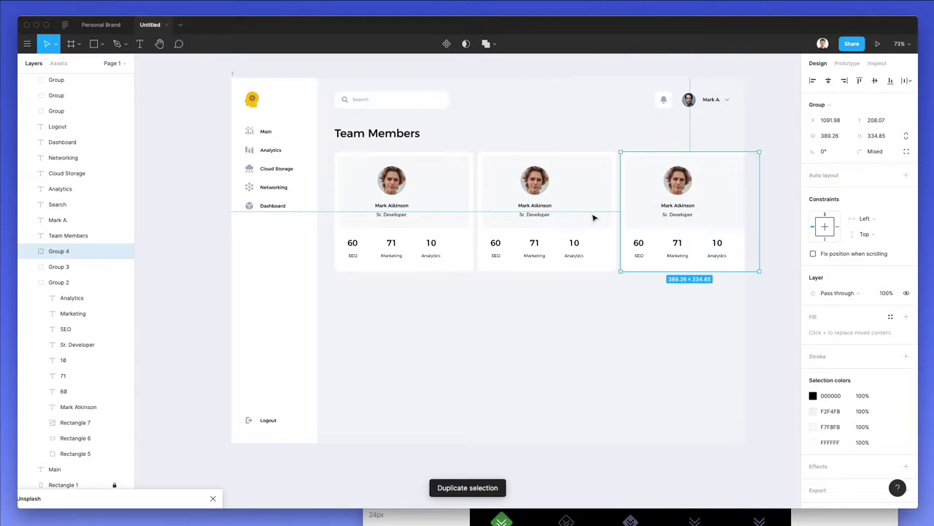
key("super+z")
key("super+z")
- Try the card about 367 px wide with two duplicates across the row, and delete both copies
left_click_drag(500, 211, 467, 212)
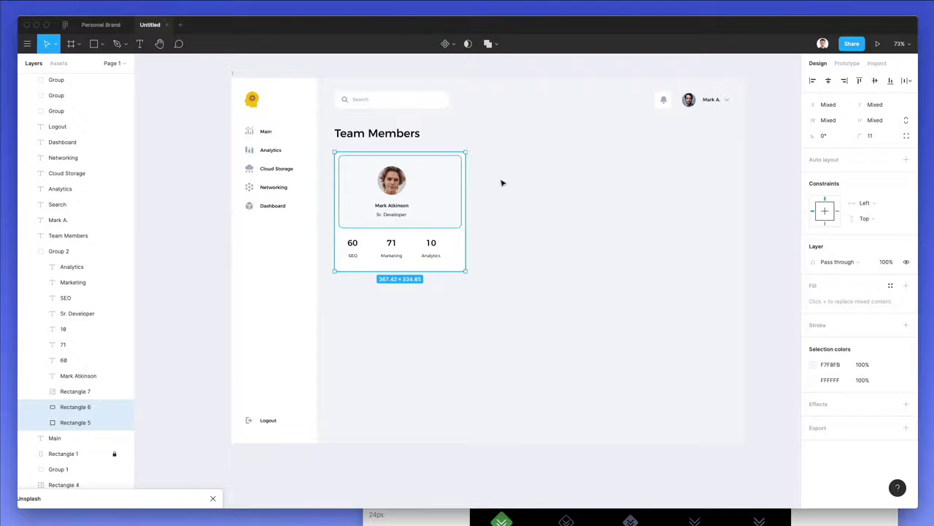
left_click(384, 240)
left_click_drag(398, 224, 532, 222)
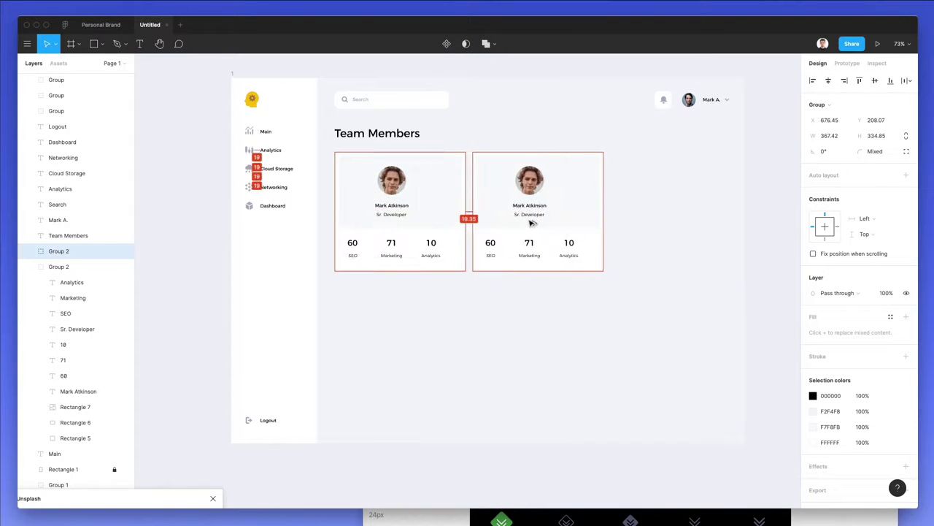
key("super+d")
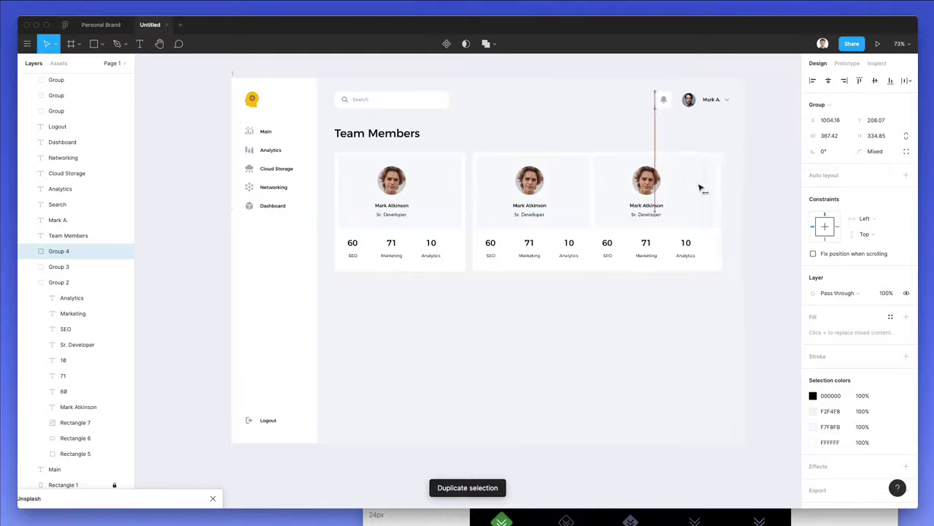
mouse_move(699, 190)
left_mouse_down()
mouse_move(718, 184)
mouse_move(707, 190)
left_mouse_up()
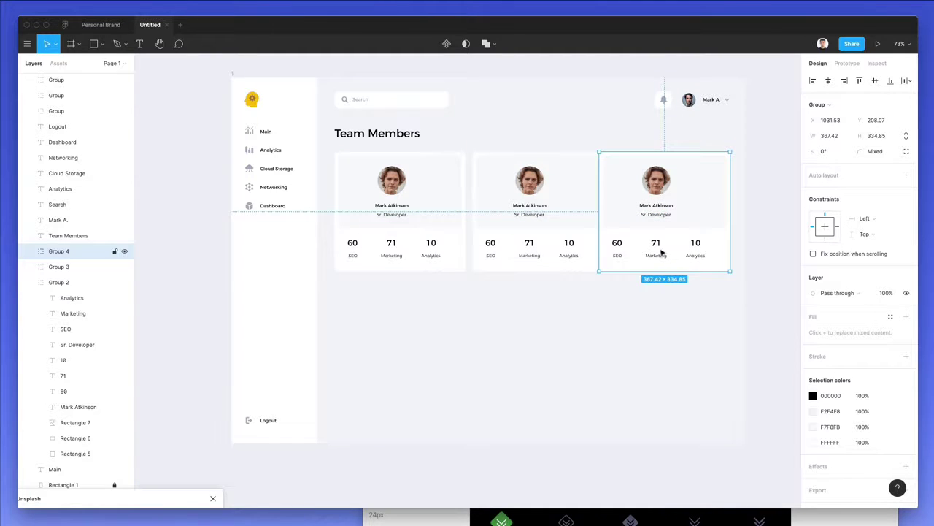
left_click_drag(629, 315, 493, 239)
key("Delete")
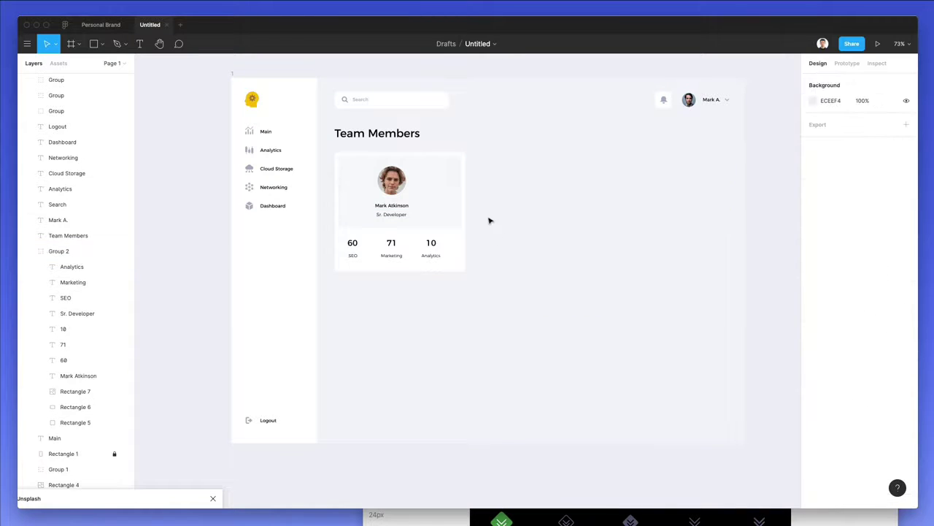
- Narrow the card's two background rectangles to about 351 px and place two duplicates of the card beside it
left_click_drag(501, 196, 459, 205)
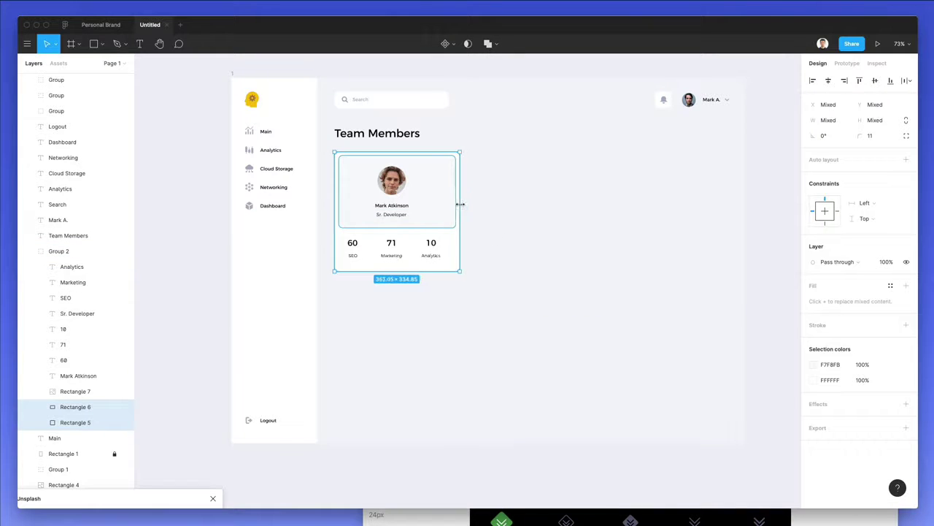
left_click(396, 191)
left_click_drag(396, 191, 528, 191)
key("ctrl+d")
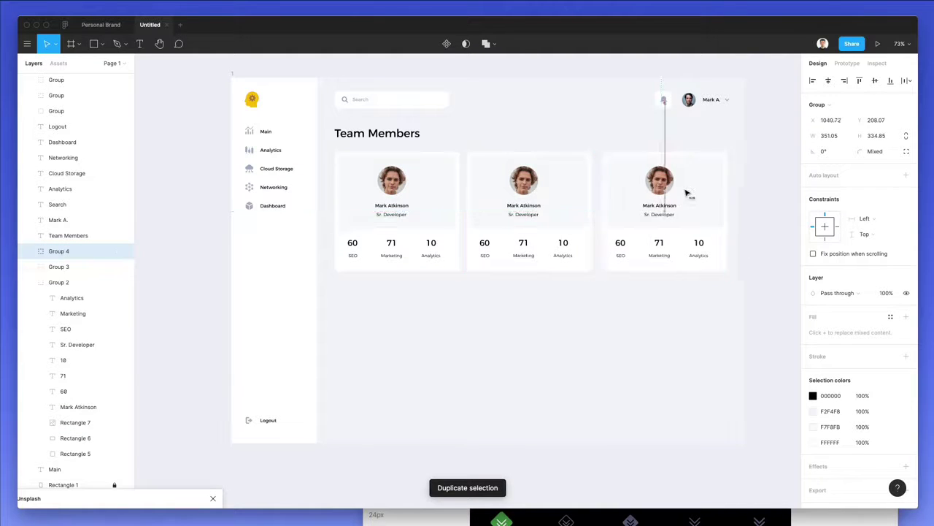
left_click_drag(692, 194, 682, 228)
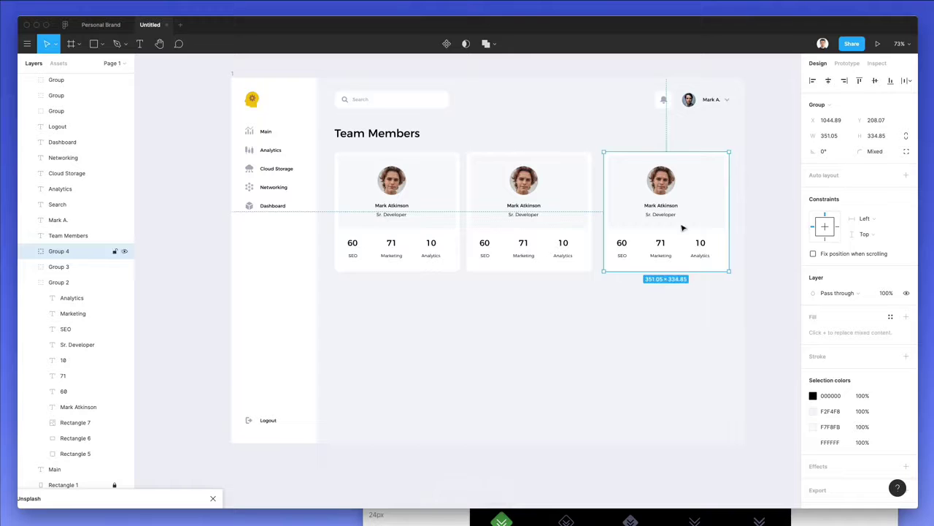
left_click(647, 308)
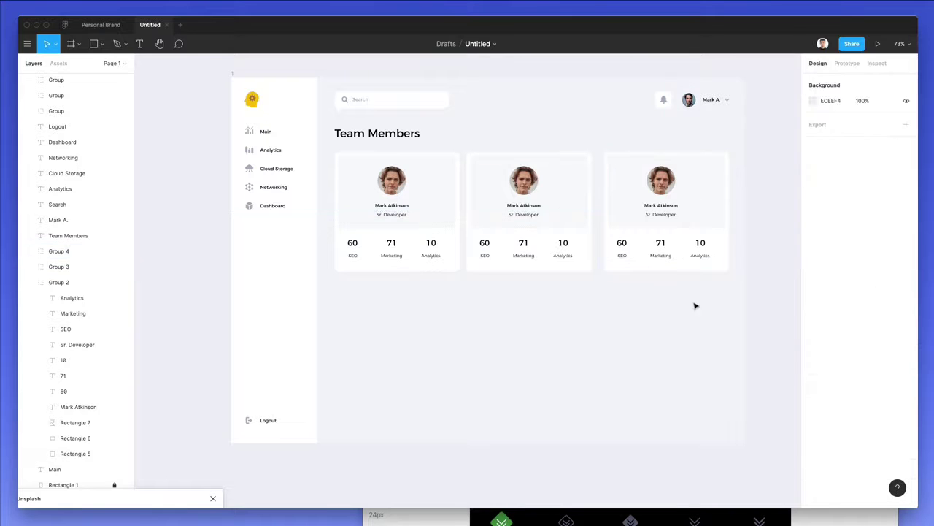
- Shift the photos and texts inside all three cards slightly right to centre them on their backgrounds
left_click_drag(744, 297, 340, 177)
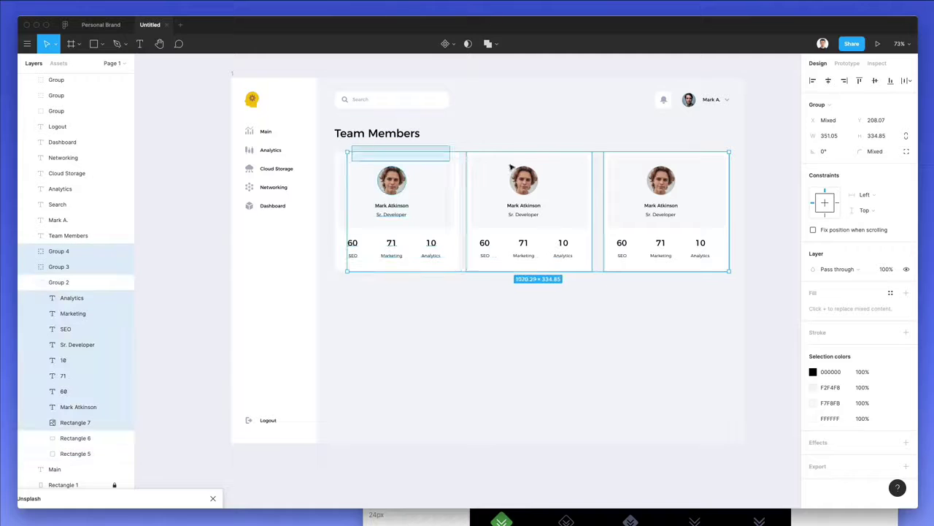
key("Return")
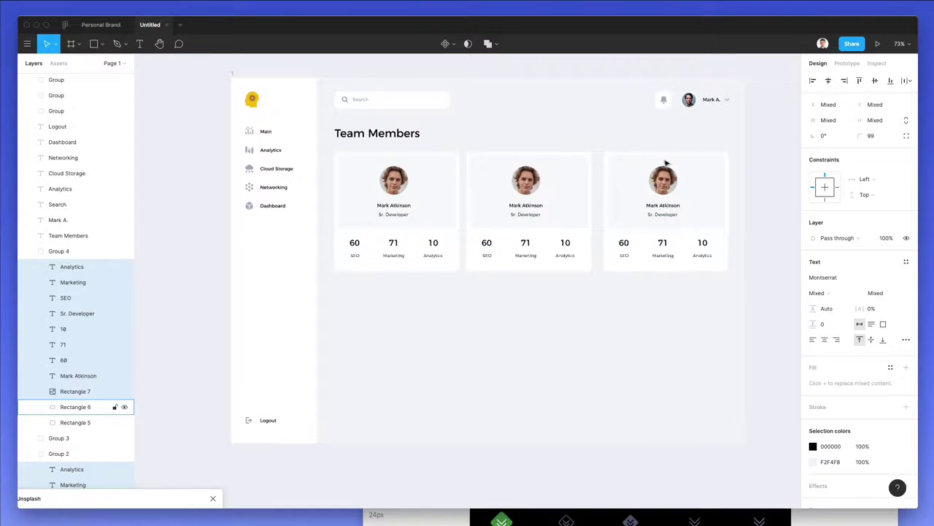
key("Right")
key("Right")
key("Right")
key("Right")
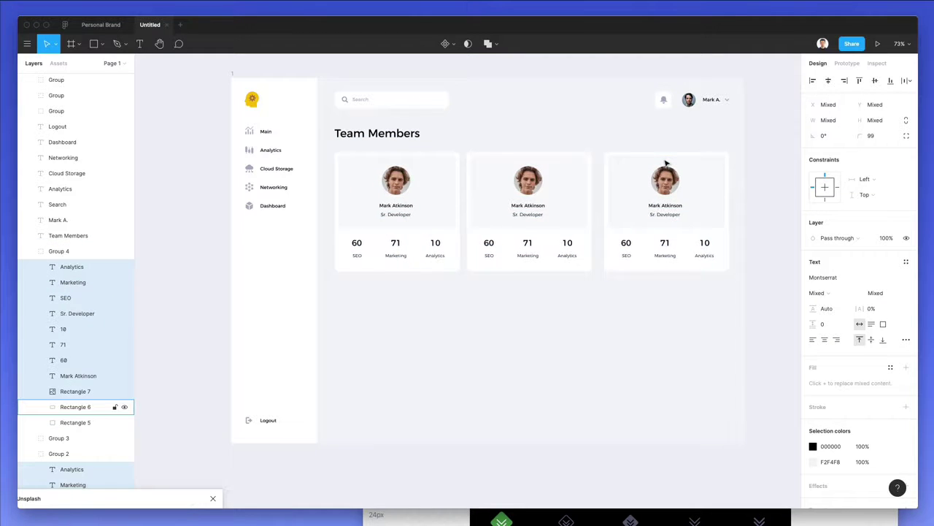
key("Left")
left_click(516, 330)
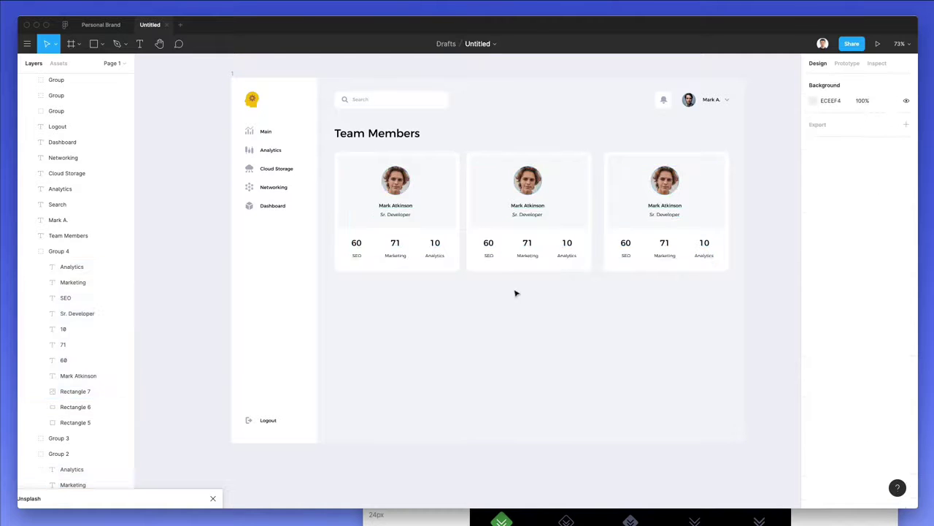
- Move the middle card slightly right so the three cards are evenly spaced
left_click(519, 219)
left_click_drag(523, 217, 534, 253)
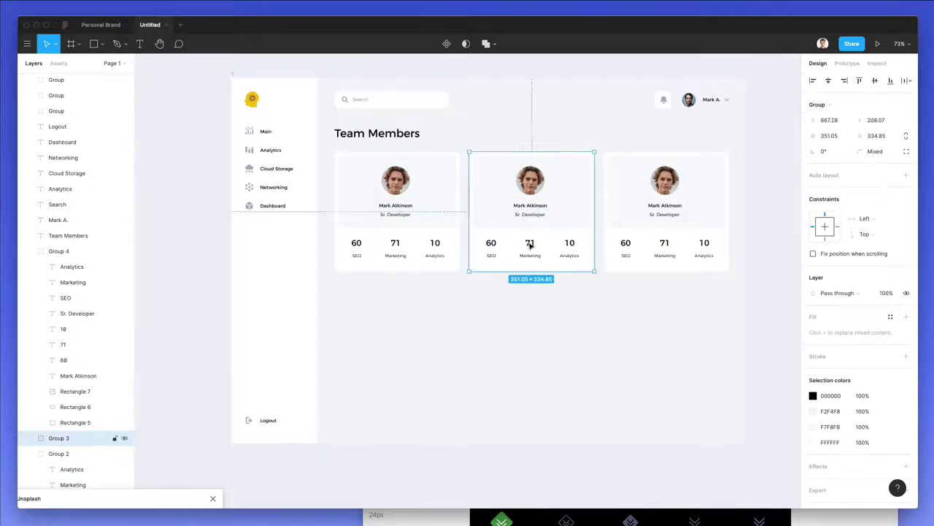
left_click(517, 272)
- Nudge only the photo, name and job title in all three cards further right to centre them in the header panels
scroll(517, 306, "up", 2)
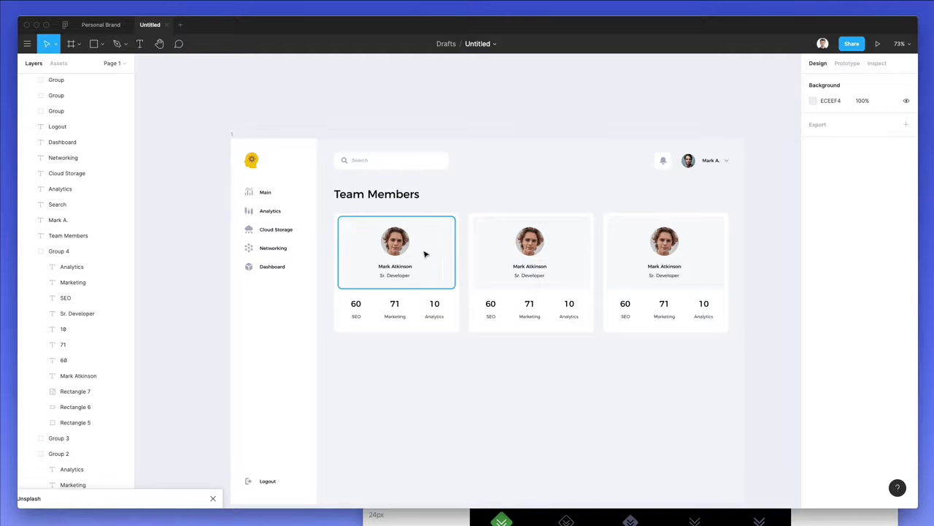
left_click(395, 241, "super")
left_click(397, 267, "shift")
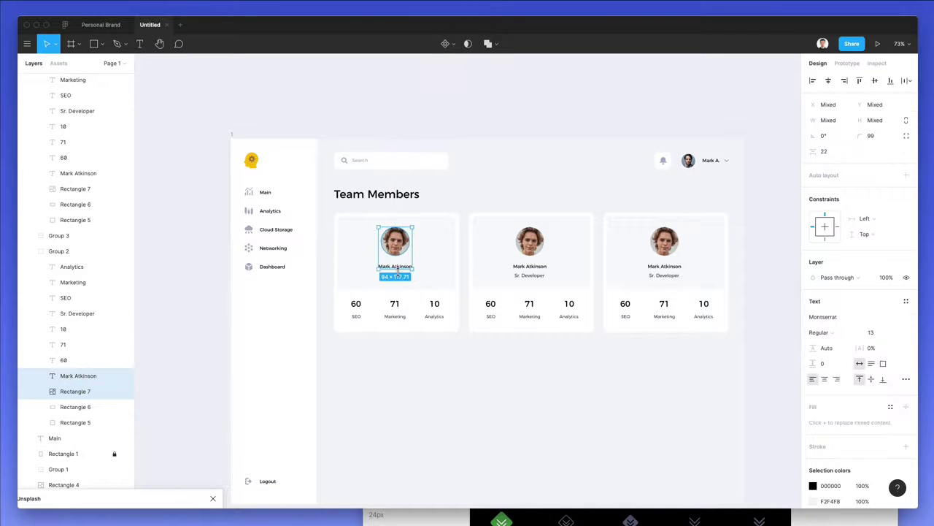
left_click(397, 276, "shift")
left_click(533, 274, "shift")
left_click(533, 265, "shift")
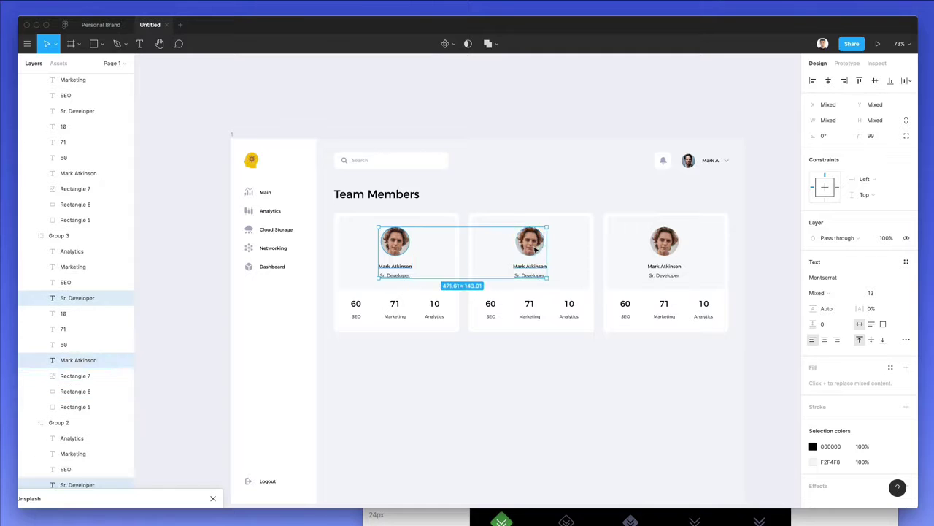
left_click(664, 241, "shift")
left_click(665, 267, "shift")
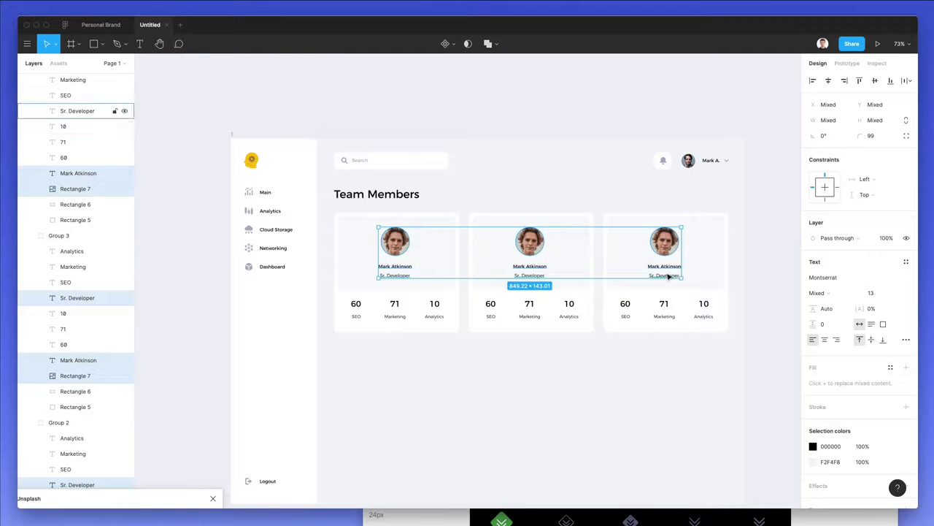
left_click(668, 276, "shift")
key("Right")
key("Right")
key("Right")
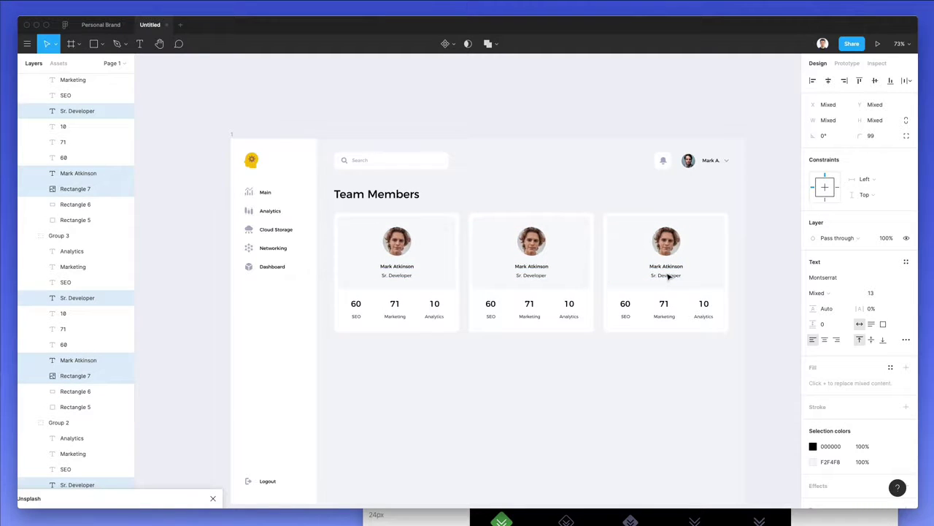
key("Right")
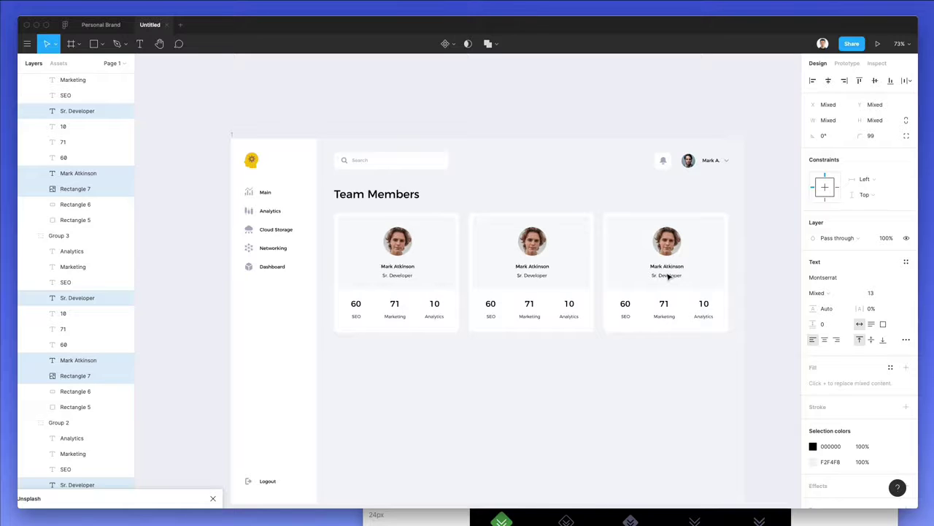
left_click(471, 358)
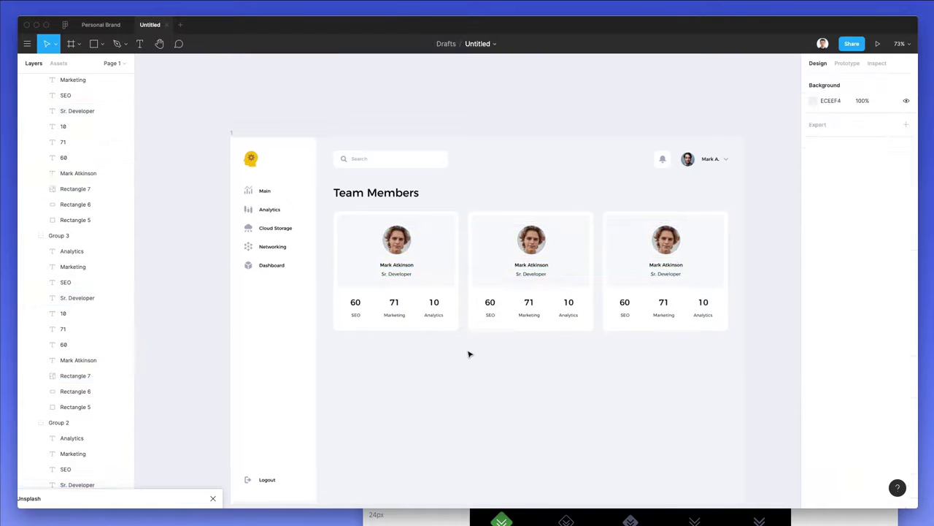
- Move the row of three cards down 4 px below the Team Members heading
scroll(470, 353, "down", 2)
scroll(470, 354, "right", 2)
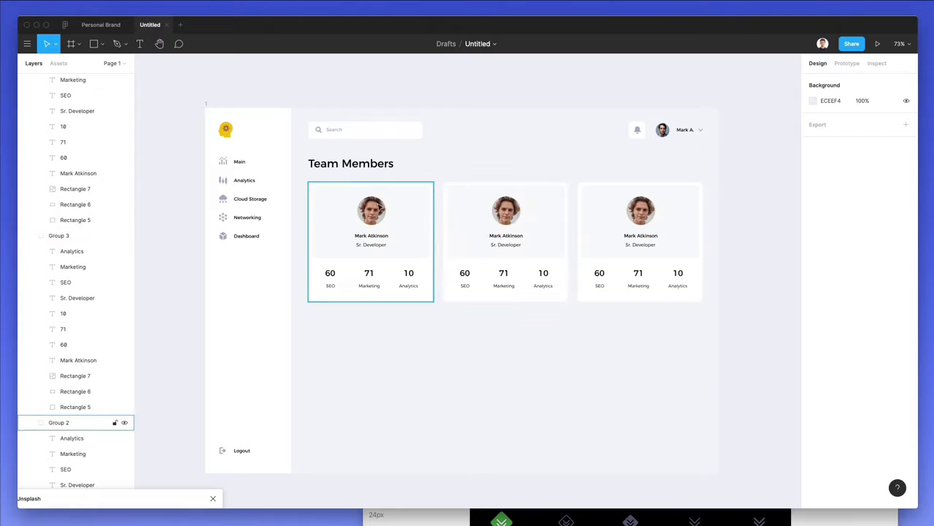
left_click_drag(299, 184, 709, 329)
key("Down")
key("Down")
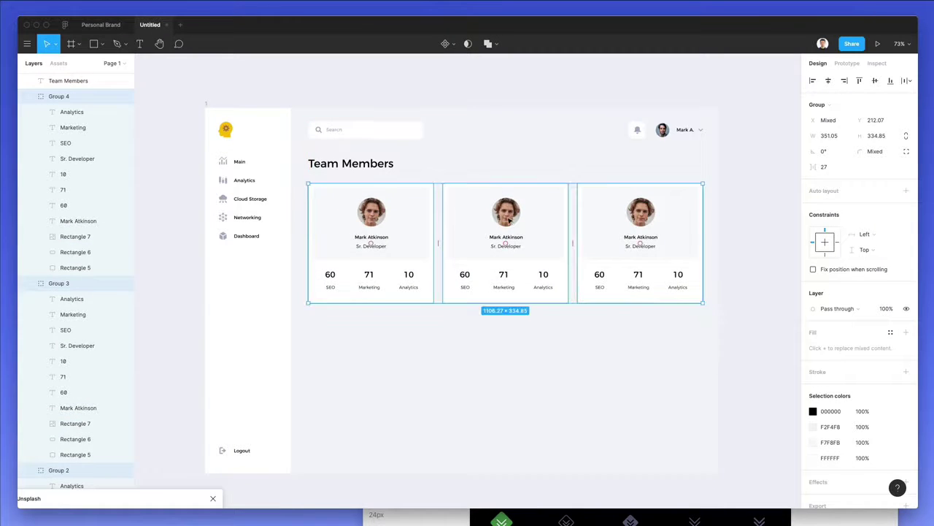
- Duplicate the row of three cards directly below the first, at a Y position of about 573
left_click_drag(506, 219, 509, 348)
key("Down")
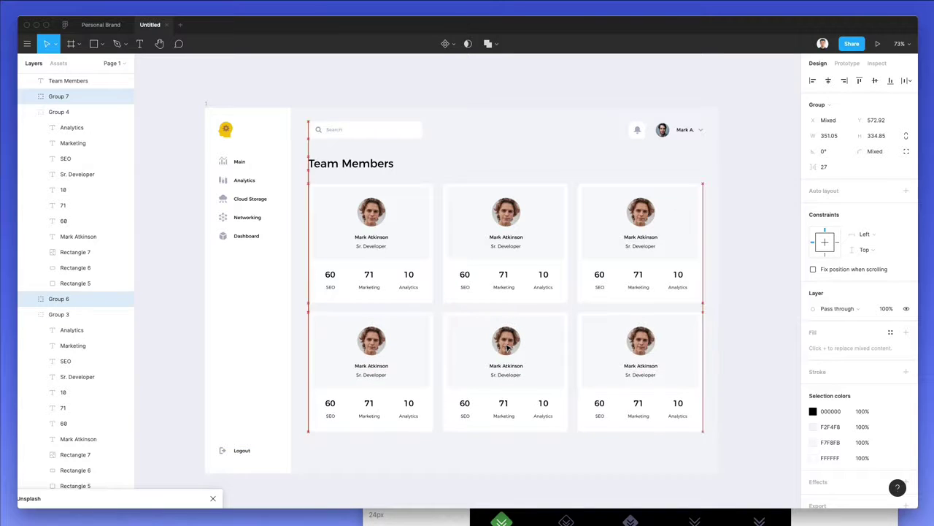
left_click(489, 159)
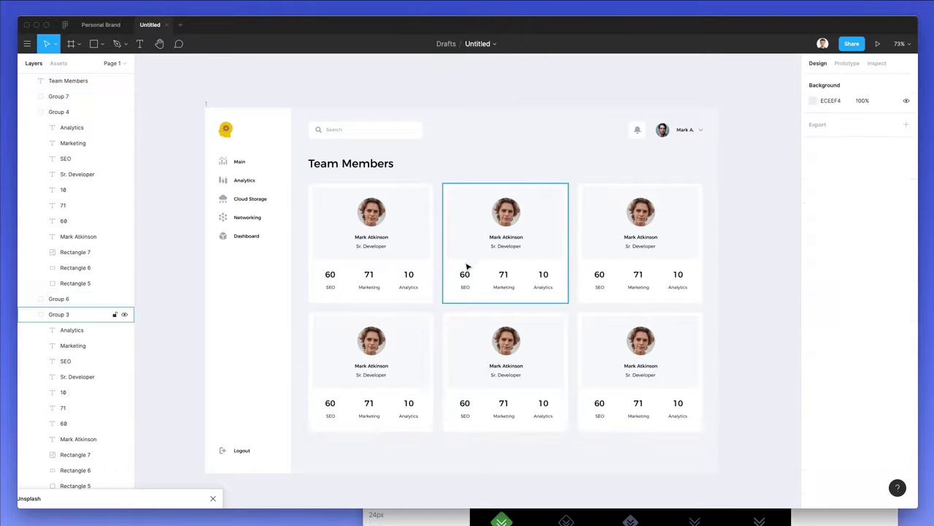
- Change the header panel fill of the first row's middle card and the second row's two outer cards to F7FAFB
scroll(467, 267, "right", 2)
scroll(467, 267, "down", 1)
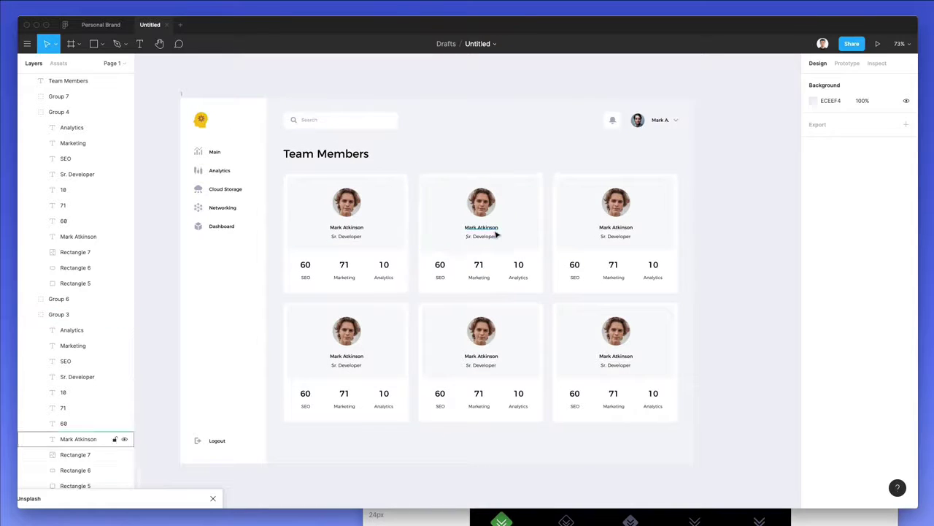
scroll(496, 233, "up", 3)
scroll(496, 233, "down", 1)
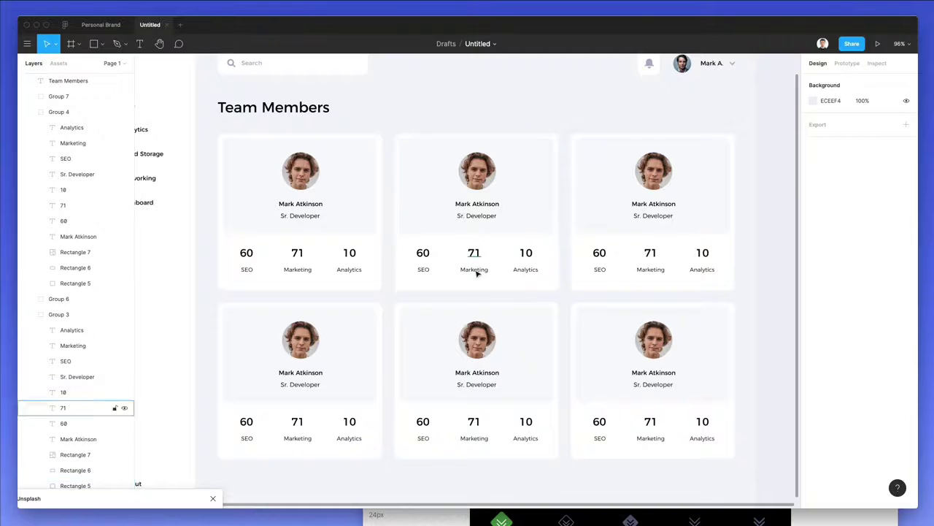
left_click(428, 232)
left_click(589, 312, "shift")
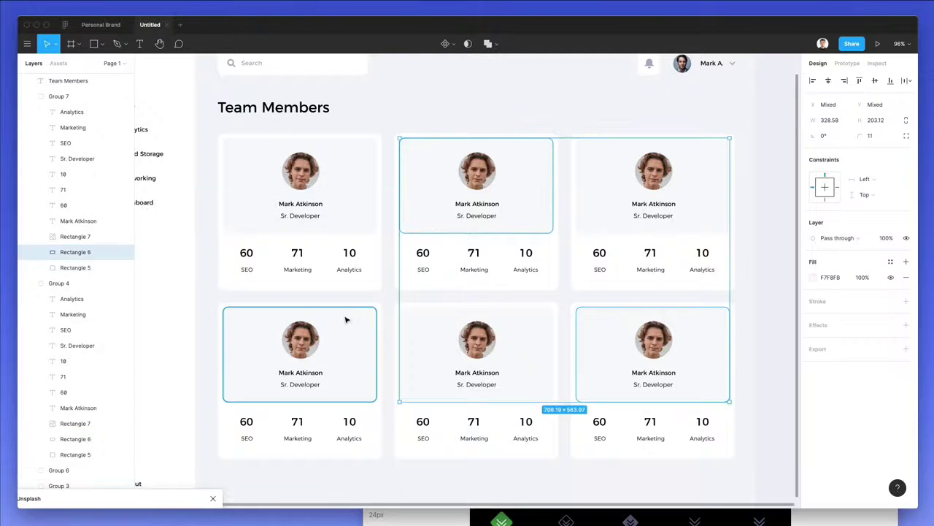
left_click(346, 319, "shift")
scroll(672, 267, "down", 1)
left_click(814, 278)
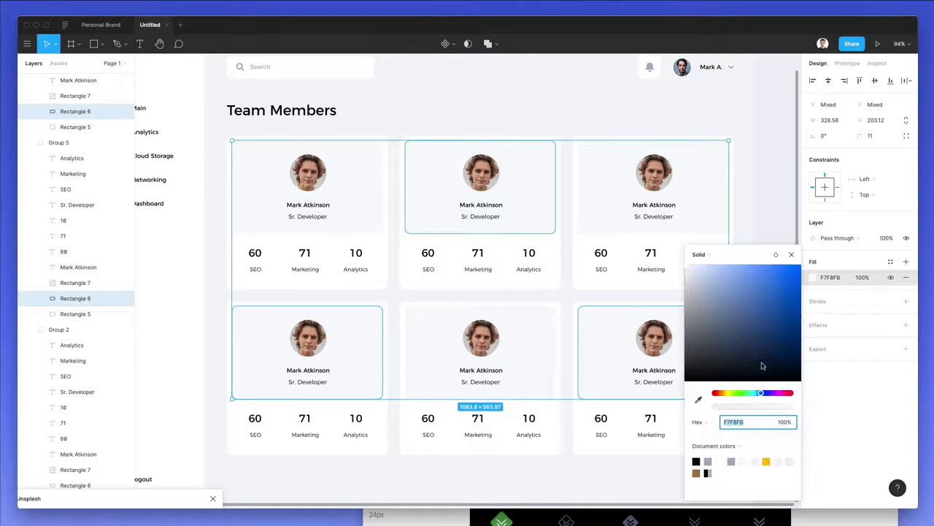
left_click_drag(728, 394, 754, 393)
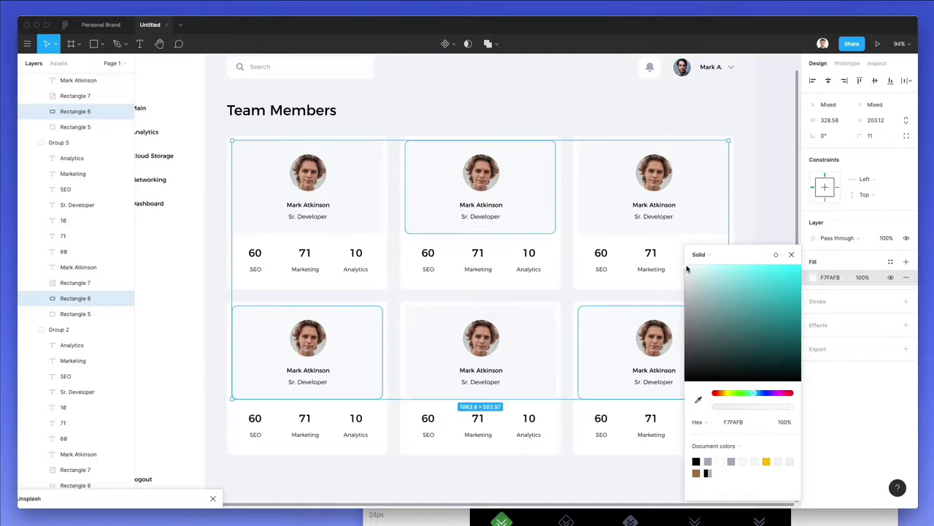
left_click_drag(686, 269, 687, 270)
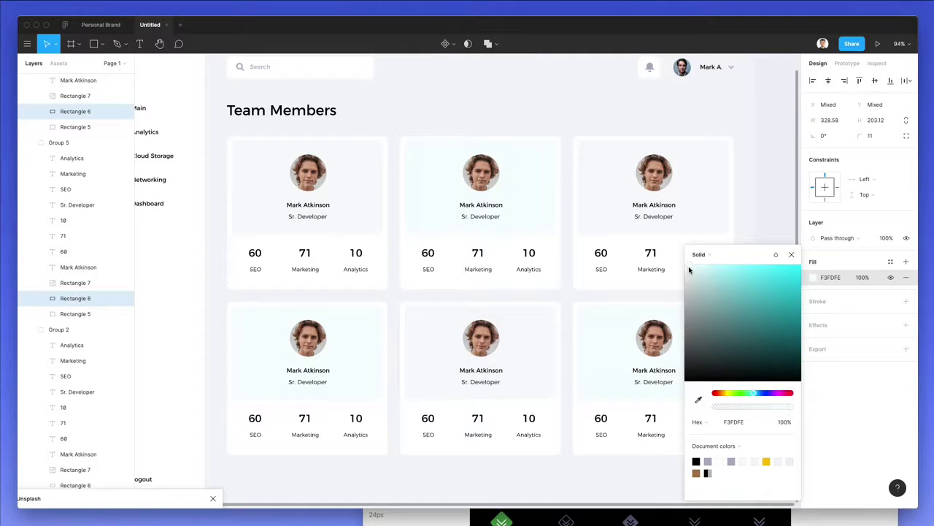
key("super+z")
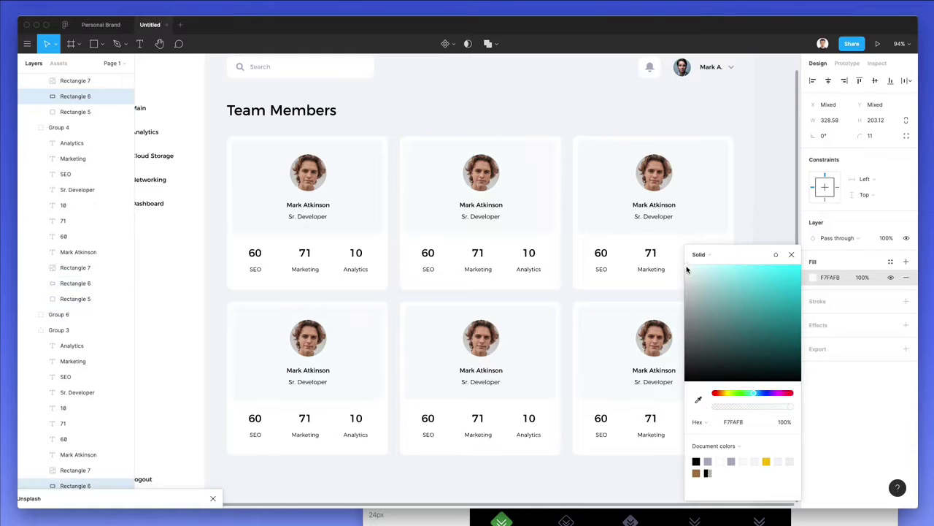
- Change the fill of the three alternate header panels to F7FBFA and review the whole page
left_click_drag(754, 393, 752, 393)
key("shift+1")
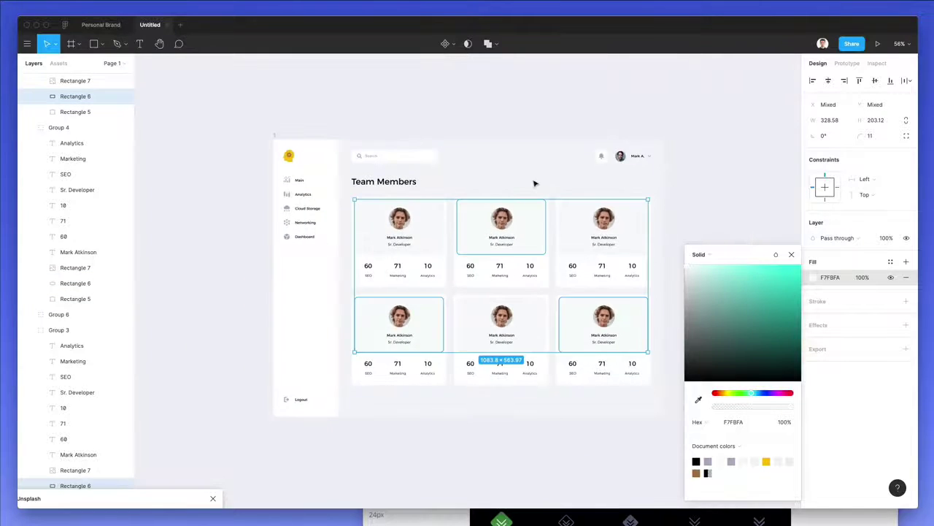
left_click(534, 183)
scroll(533, 183, "up", 2)
scroll(533, 183, "up", 2)
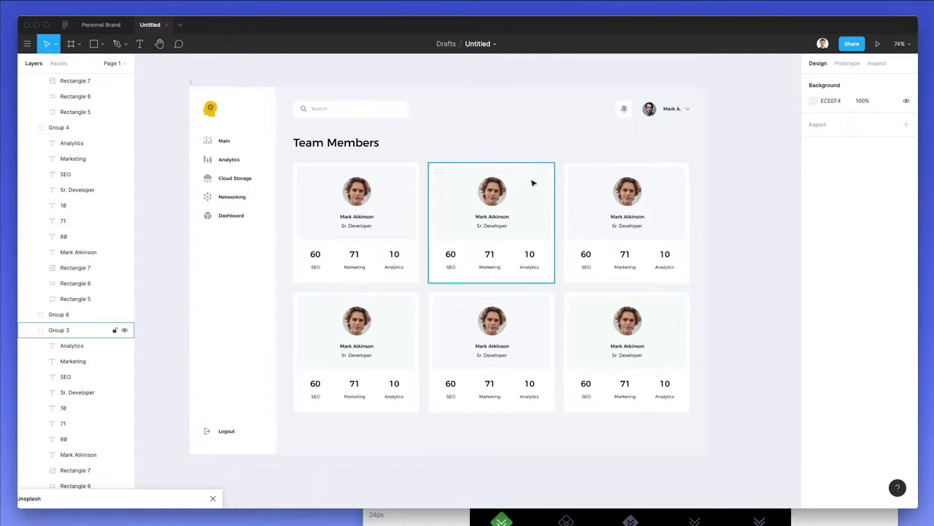
- Select all header panels sharing the greenish fill and change their fill to the pale purple F9F7FB
left_click(460, 182, "super")
key("super+alt+a")
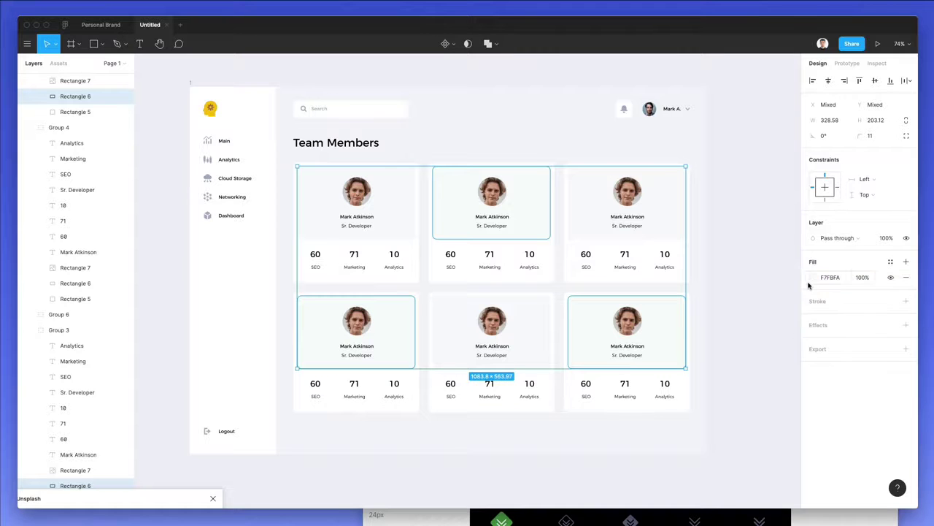
left_click(812, 278)
left_click_drag(771, 392, 778, 393)
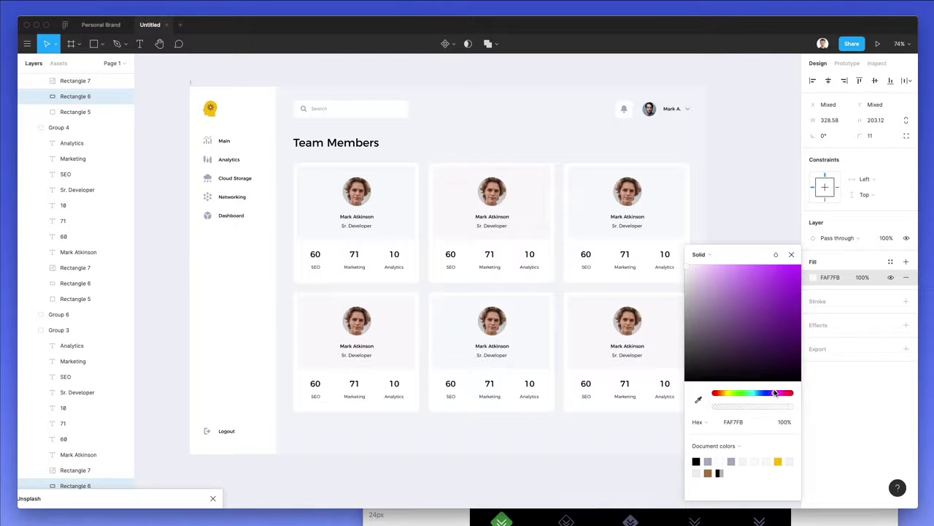
left_click(588, 154)
scroll(521, 204, "up", 3)
- Replace the photo in the first row's middle card with the Unsplash portrait of the woman with her hair in a bun
double_click(485, 188)
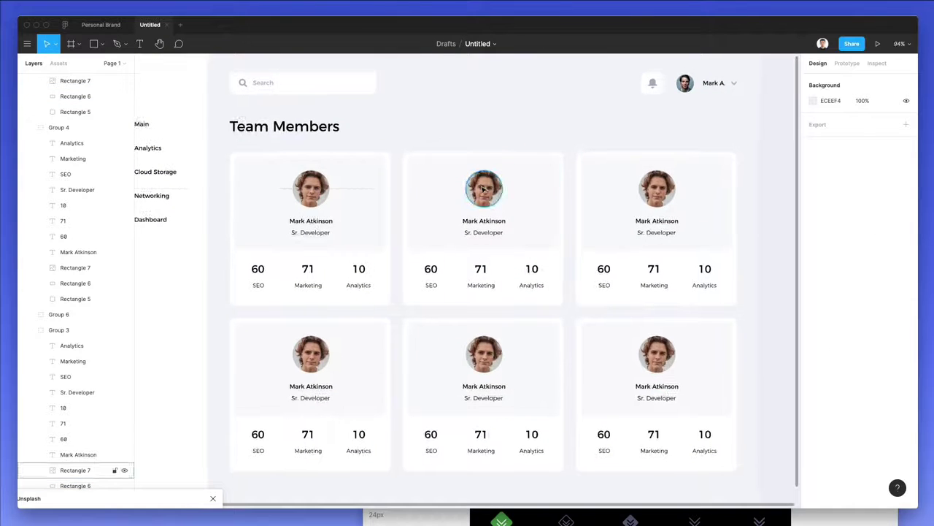
left_click(739, 135)
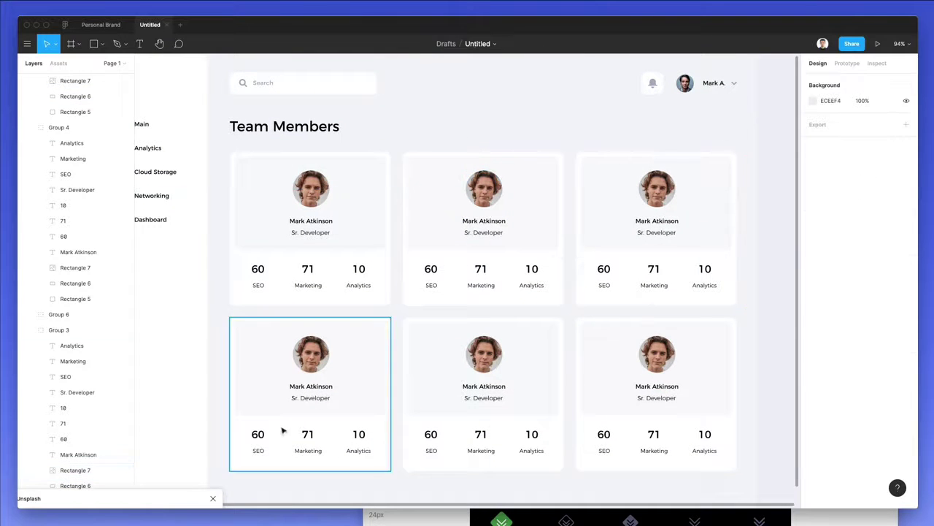
left_click_drag(130, 492, 166, 175)
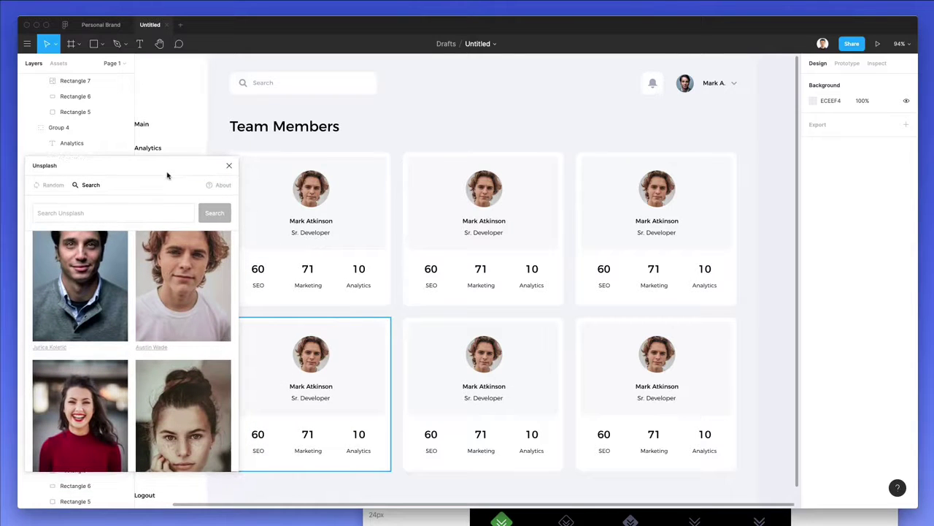
double_click(486, 191)
scroll(183, 390, "down", 2)
left_click(184, 389)
- Replace the first row's third photo with the red-haired woman and the second row's first photo with the smiling man in a white T-shirt
double_click(657, 188)
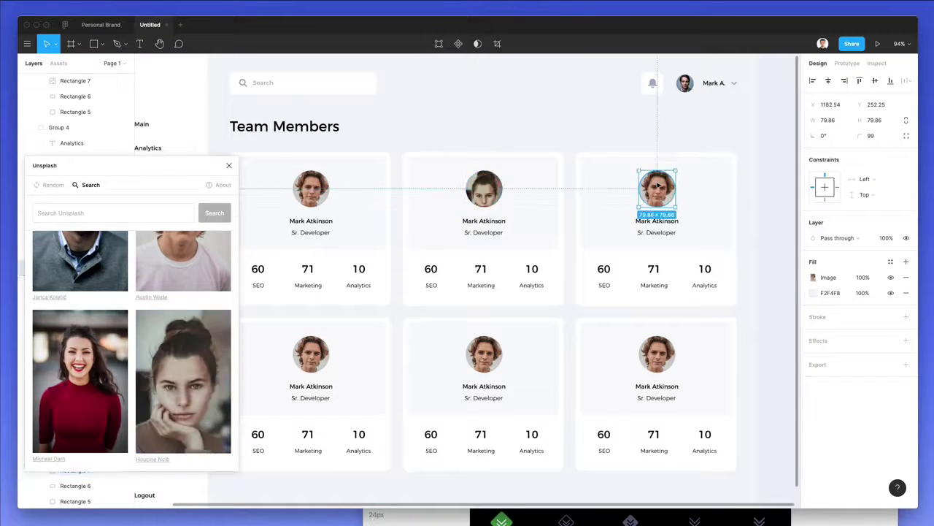
scroll(200, 353, "down", 3)
left_click(200, 354)
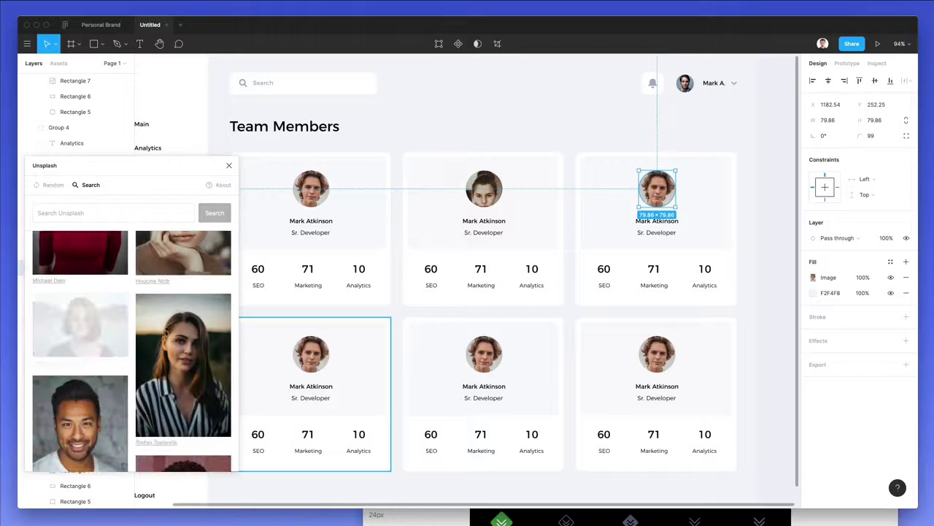
double_click(311, 354)
scroll(183, 350, "down", 3)
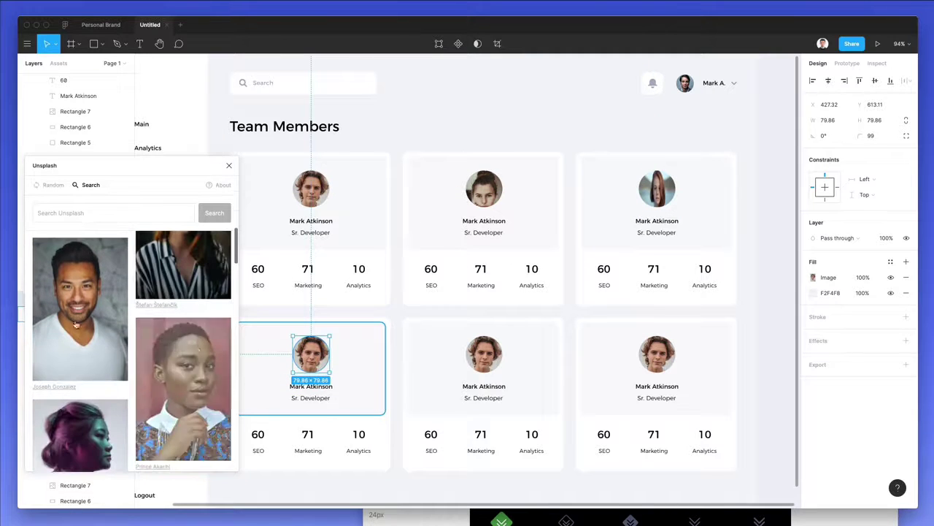
left_click(80, 306)
- Replace the photo in the second row's middle card with the Unsplash portrait of the woman against a purple background
double_click(471, 356)
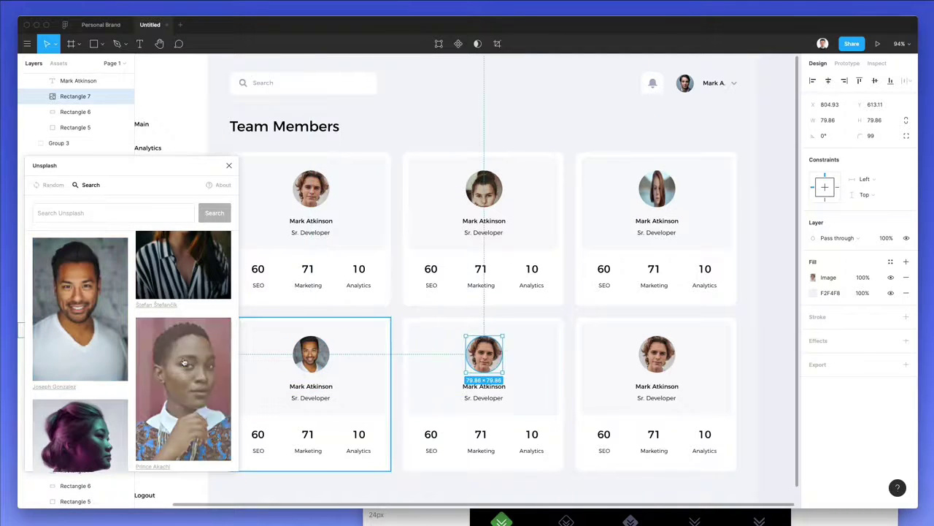
scroll(132, 361, "down", 5)
scroll(131, 361, "down", 8)
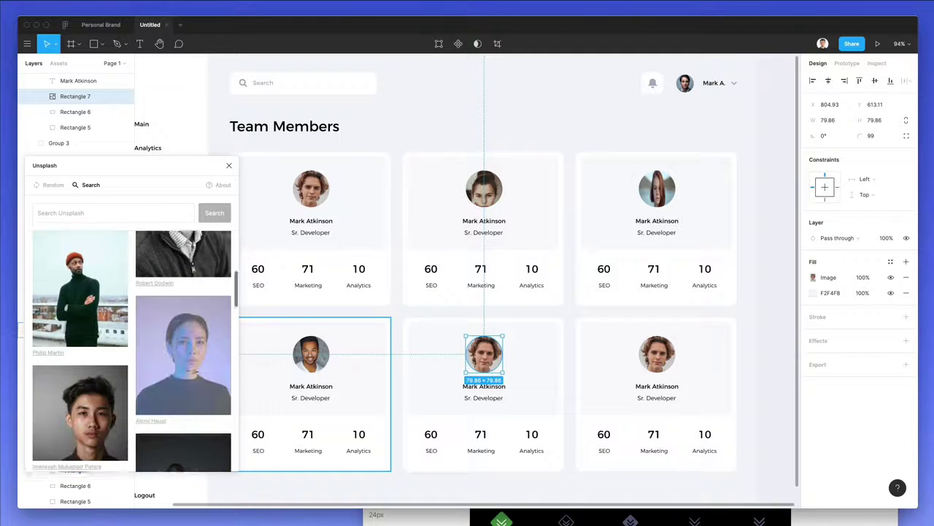
left_click(202, 310)
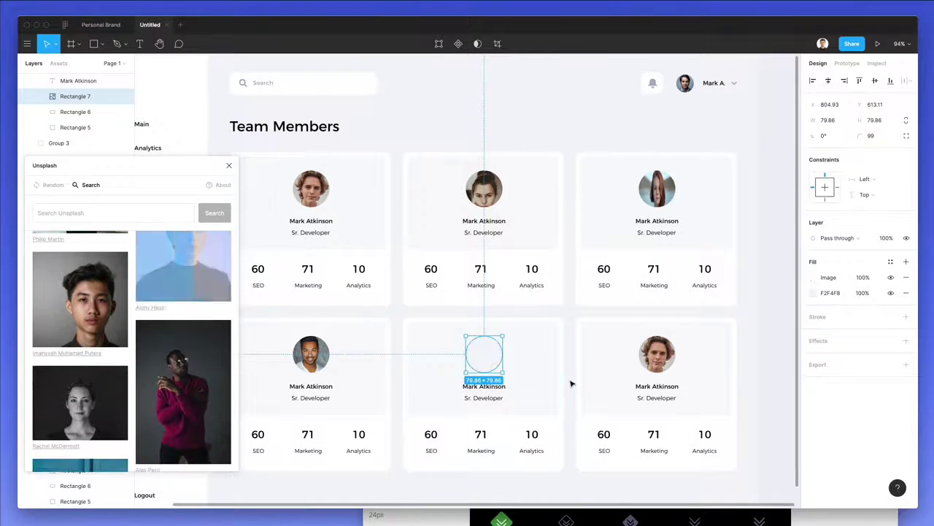
- Replace the photo in the second row's third card with the Unsplash portrait of the smiling blonde woman outdoors
double_click(657, 355)
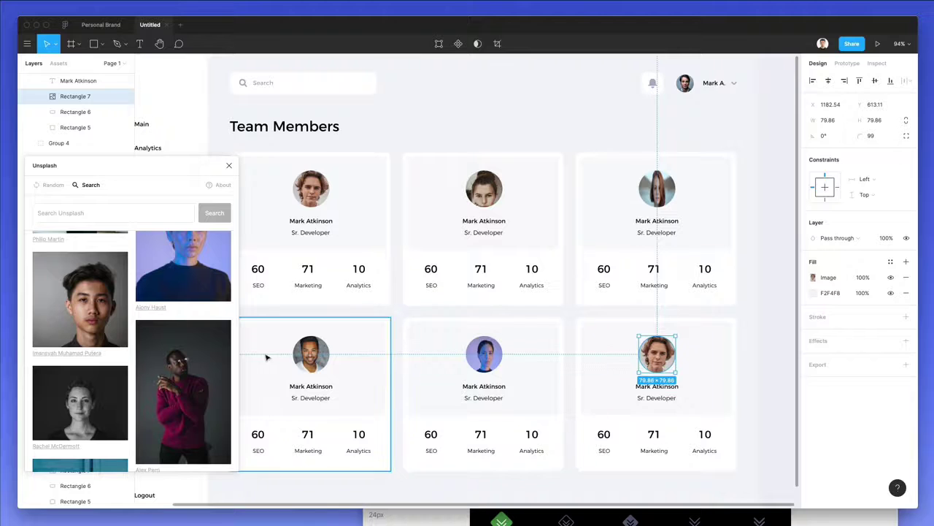
scroll(267, 355, "down", 1)
scroll(184, 359, "down", 5)
scroll(185, 362, "down", 3)
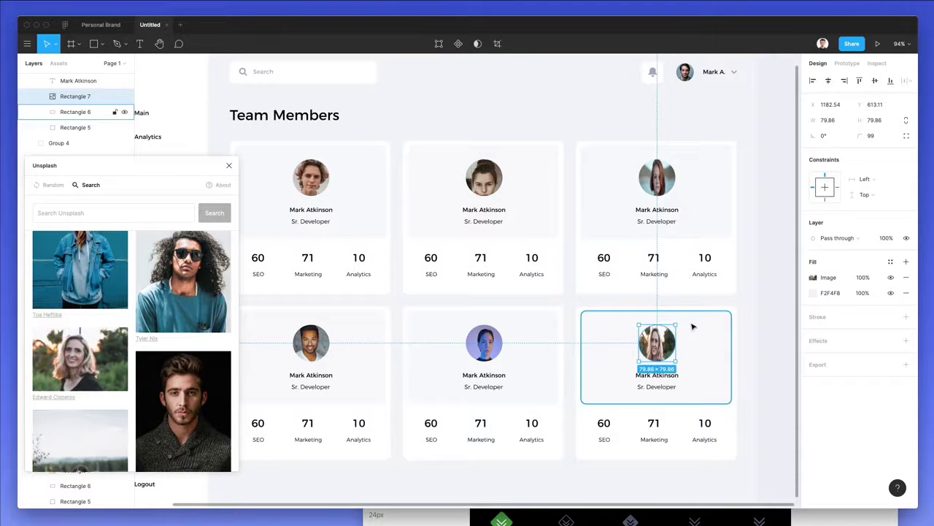
scroll(694, 326, "down", 1)
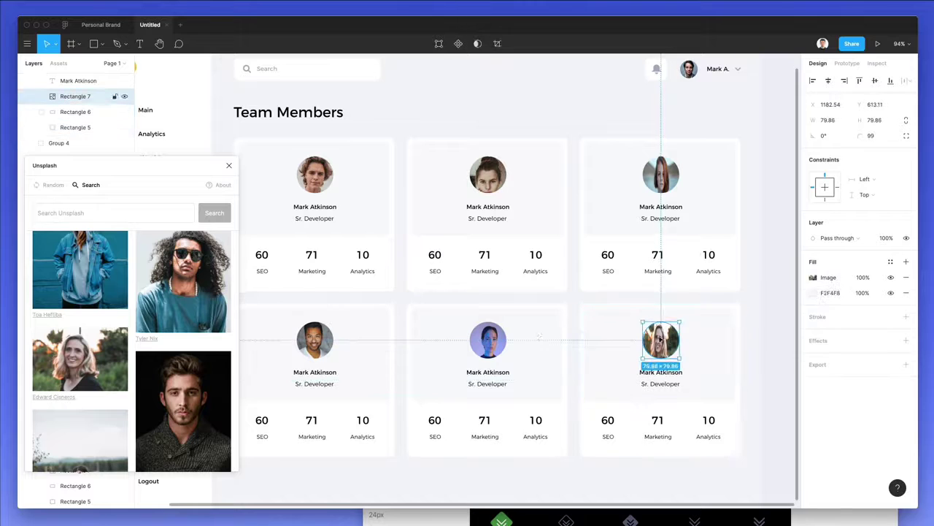
left_click(488, 341, "shift")
left_click(322, 340, "shift")
left_click(488, 179, "shift")
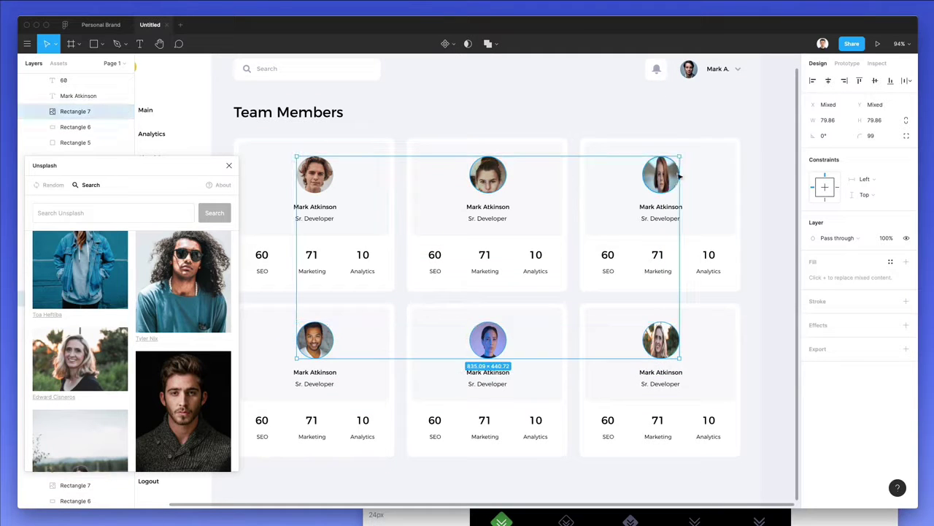
left_click(675, 177, "shift")
left_click(813, 238)
key("Escape")
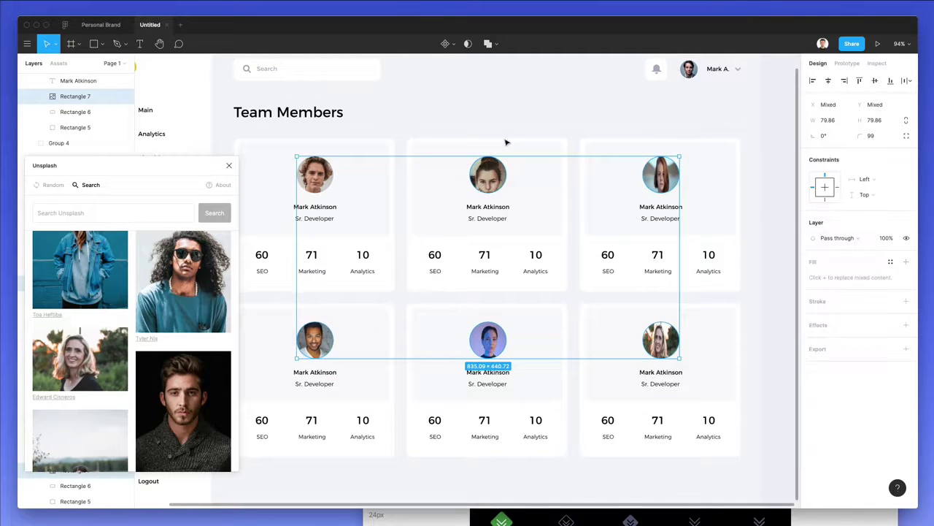
left_click(494, 115)
- Switch the image scaling of the photo in the first row's middle card from Crop to Fill
scroll(501, 151, "up", 5)
left_click(487, 198)
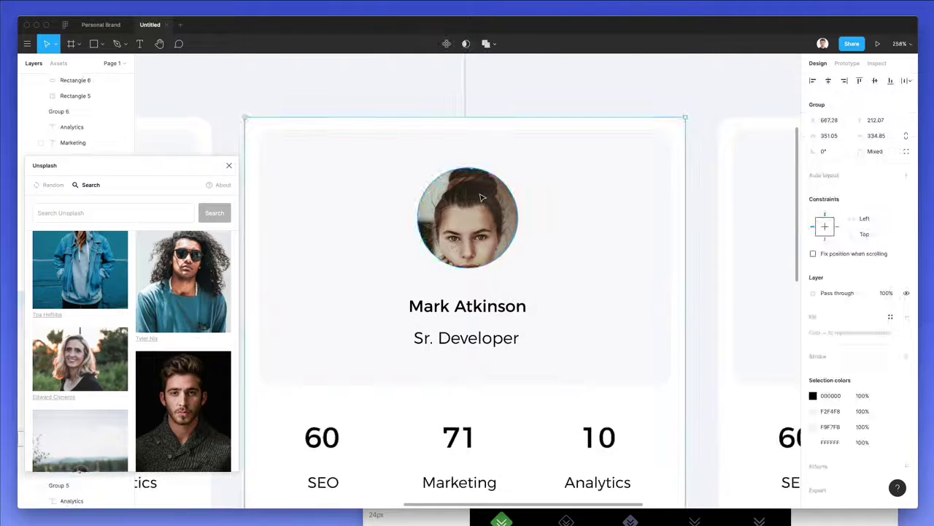
double_click(487, 197)
left_click(813, 276)
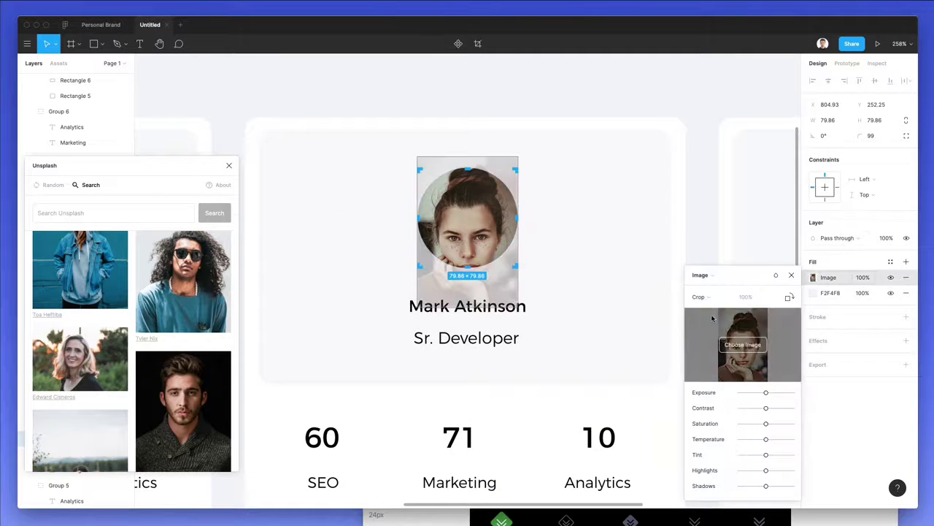
left_click(705, 274)
left_click(706, 273)
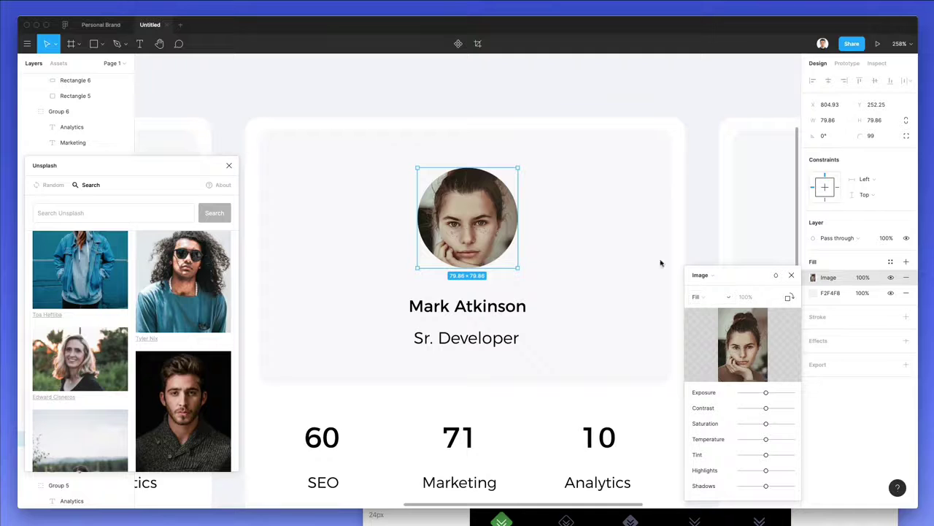
- Set the image scaling of the photo in the first row's third card to Fill
scroll(615, 175, "down", 3)
scroll(615, 176, "right", 4)
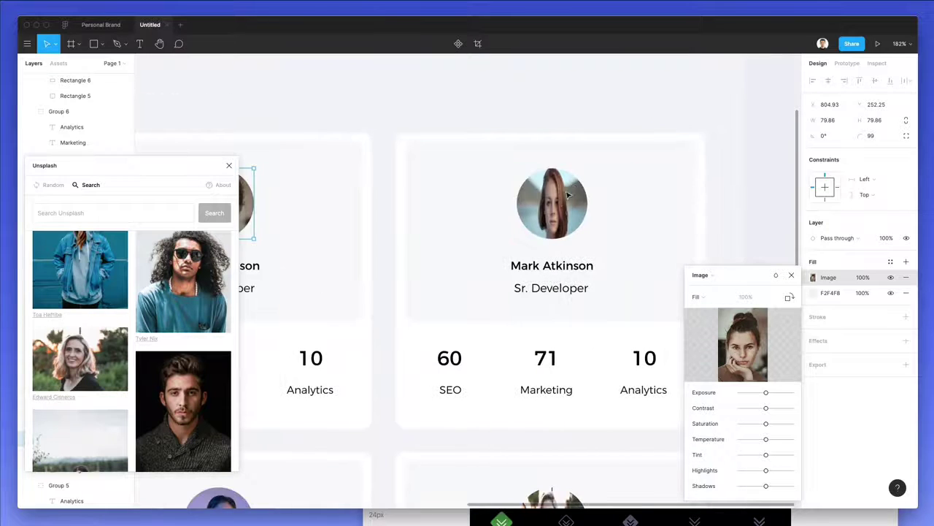
double_click(568, 194)
left_click(810, 276)
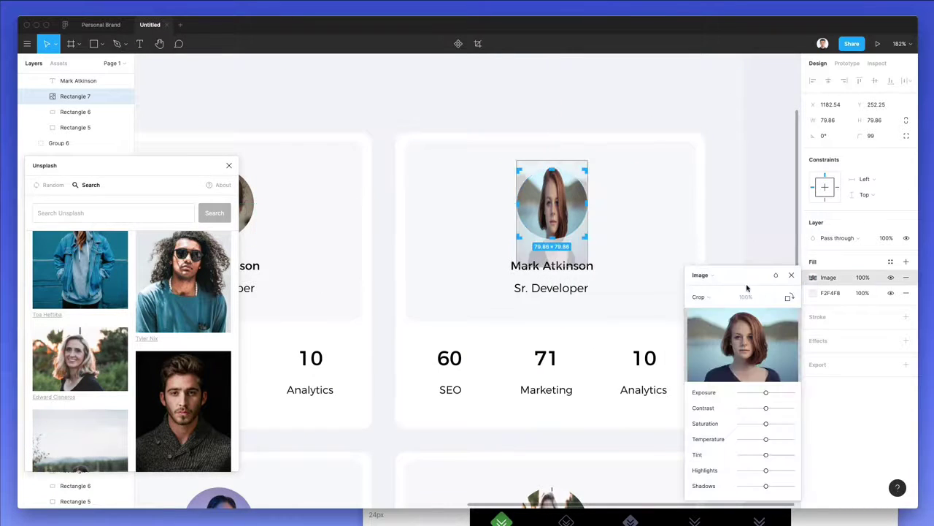
left_click(700, 297)
left_click(705, 273)
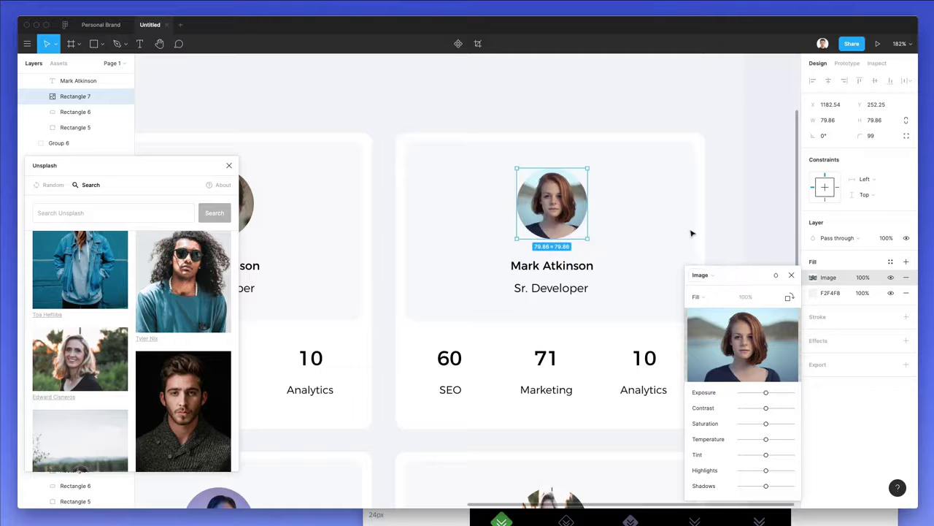
scroll(726, 220, "down", 5)
key("Escape")
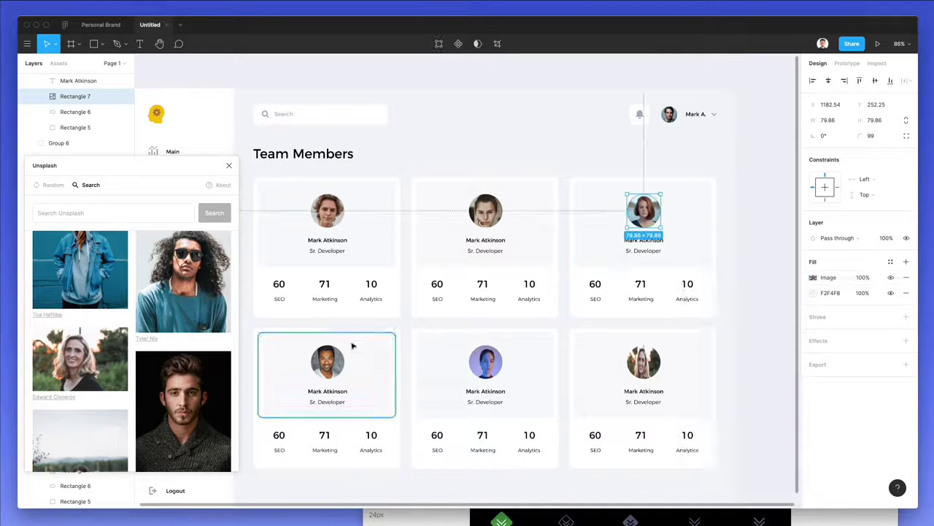
- Shift the cropped image slightly down inside the photo circle of the second row's first card, keeping the Crop mode
double_click(329, 360)
scroll(333, 361, "up", 5)
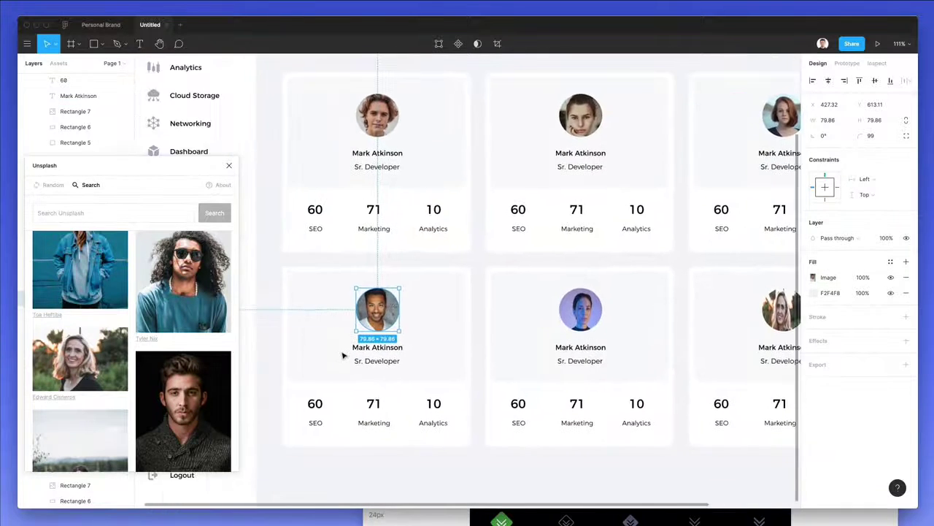
left_click(812, 278)
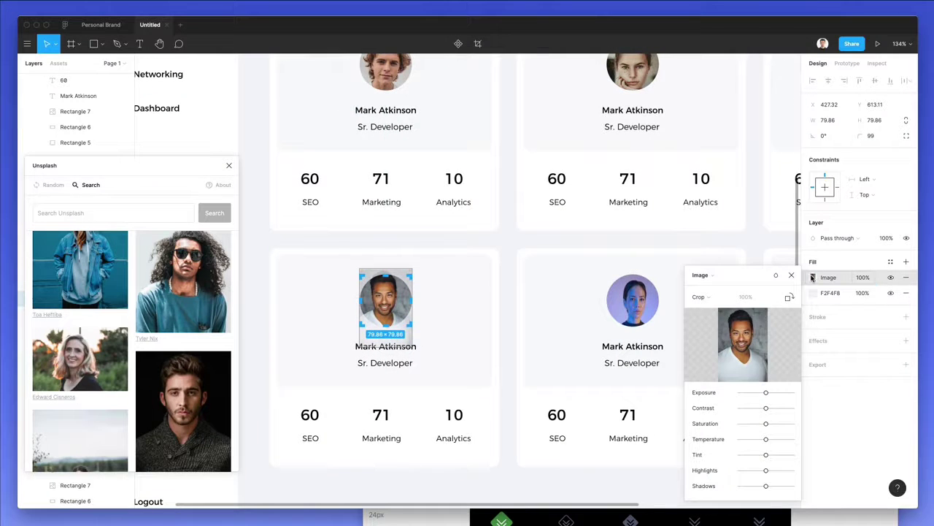
left_click(705, 298)
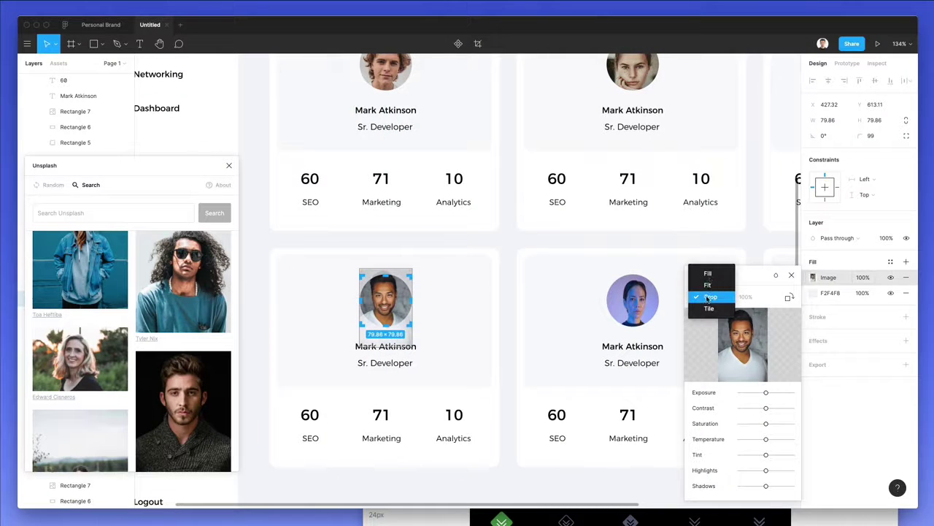
left_click(503, 298)
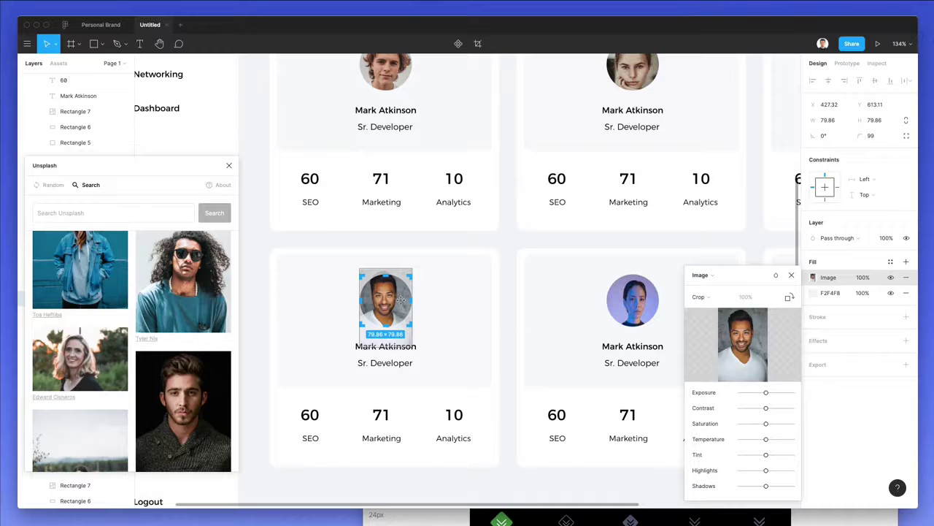
left_click_drag(401, 300, 403, 302)
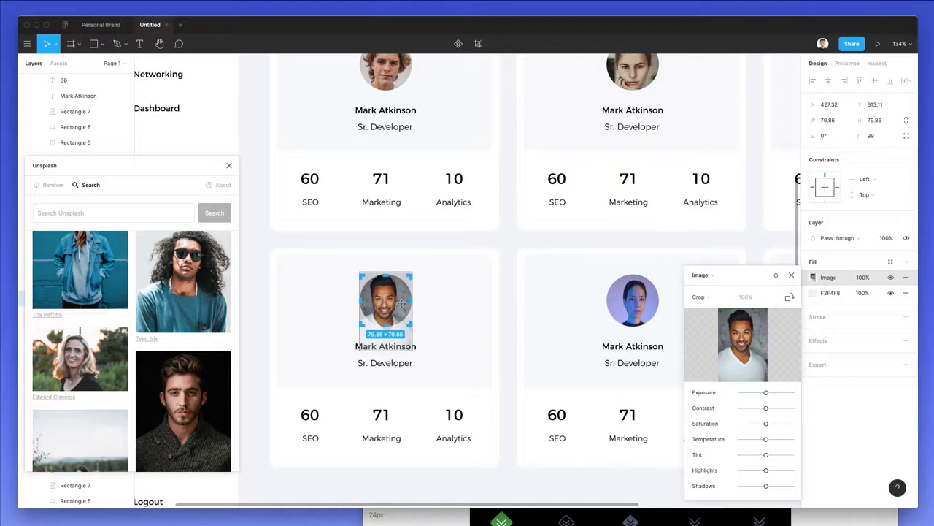
key("Return")
- Set the image scaling of the photo in the second row's middle card to Fill
left_click(633, 299)
left_click(814, 277)
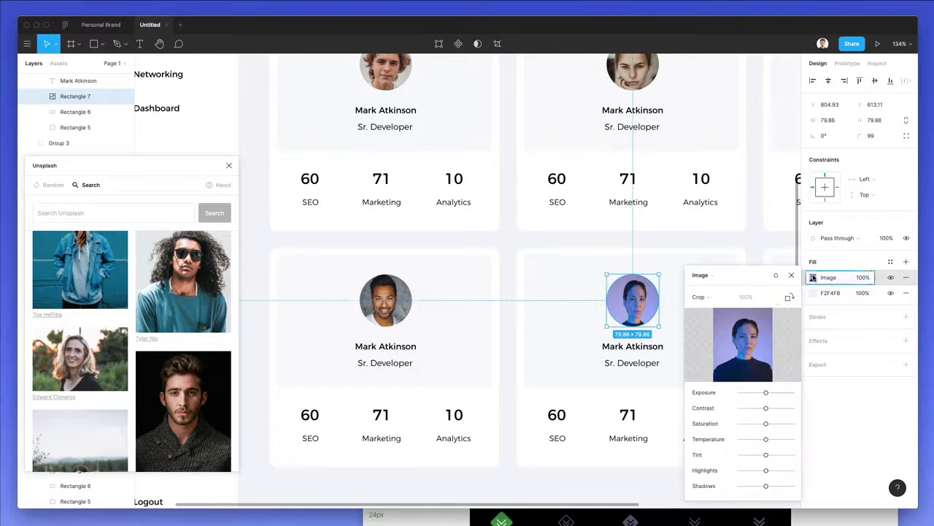
left_click(699, 297)
left_click(712, 271)
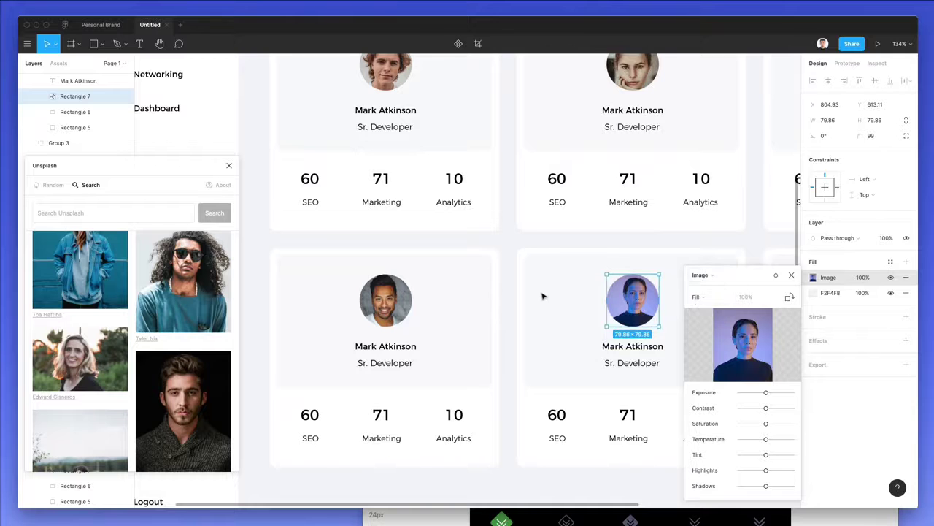
- Set the image scaling of the photo in the second row's third card to Fill
scroll(544, 295, "right", 6)
left_click(548, 294)
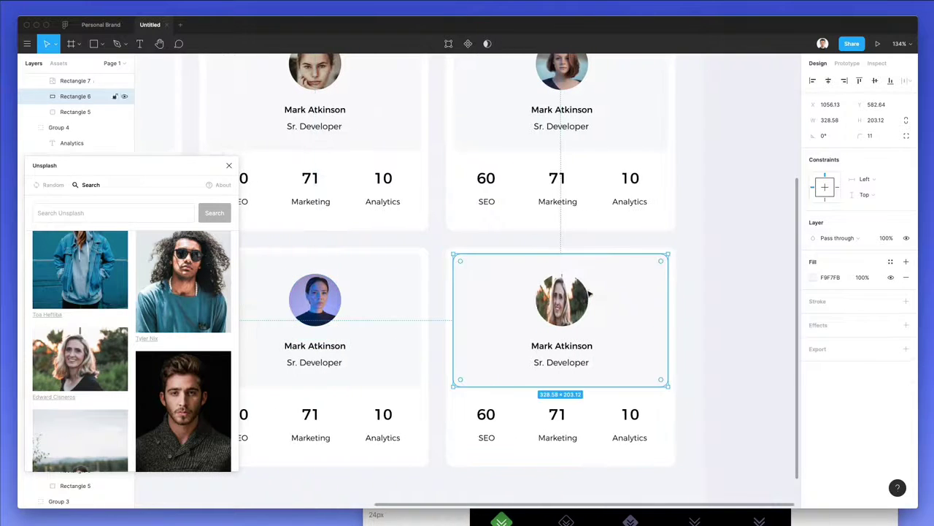
left_click(582, 295)
left_click(813, 278)
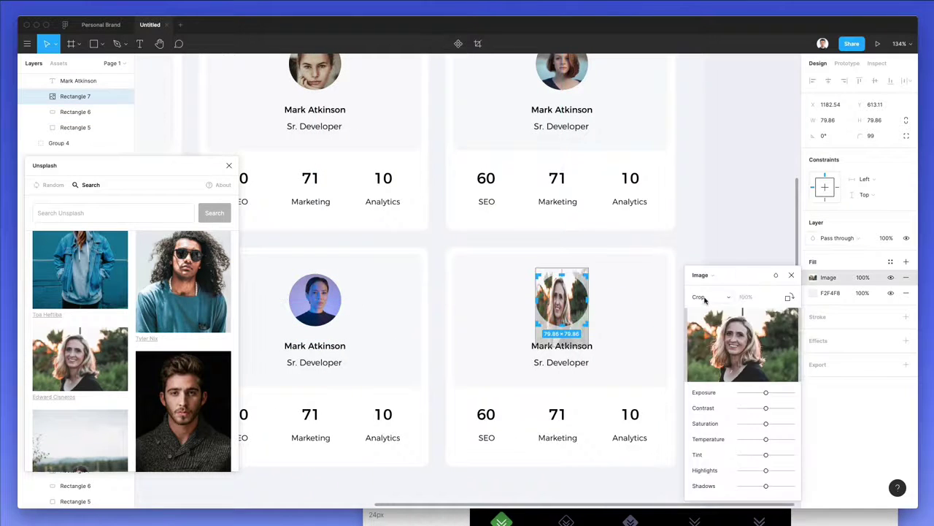
left_click(704, 298)
left_click(701, 275)
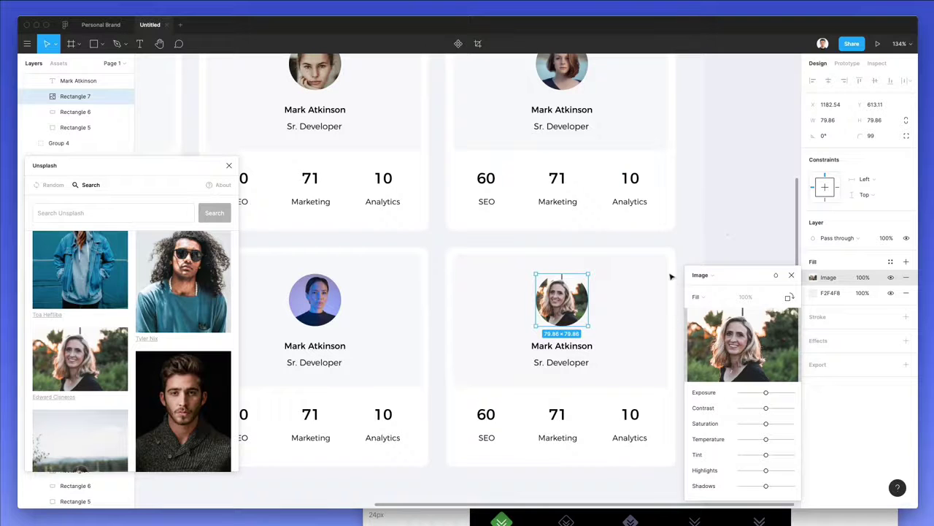
- Switch the photo in the second row's third card to Crop mode and shift its image slightly right inside the circle
left_click(698, 297)
left_click(695, 321)
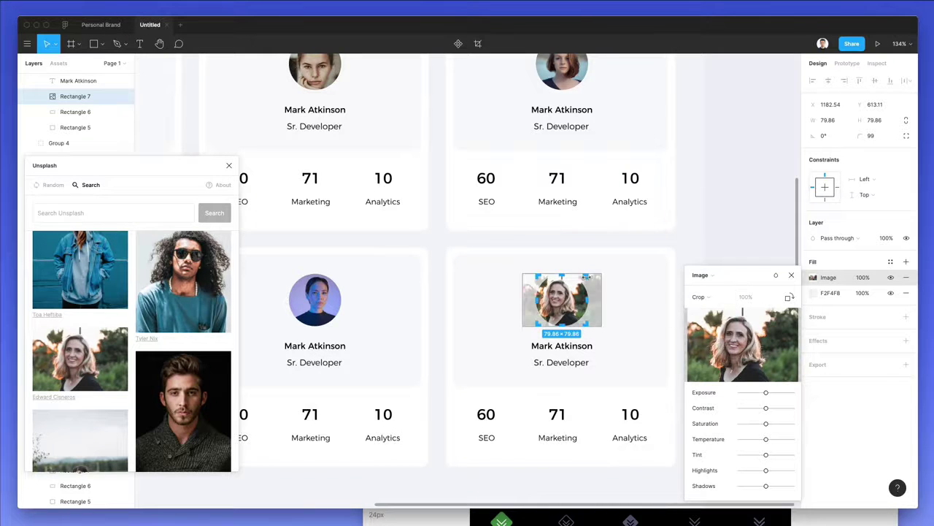
left_click_drag(587, 275, 591, 272)
key("Escape")
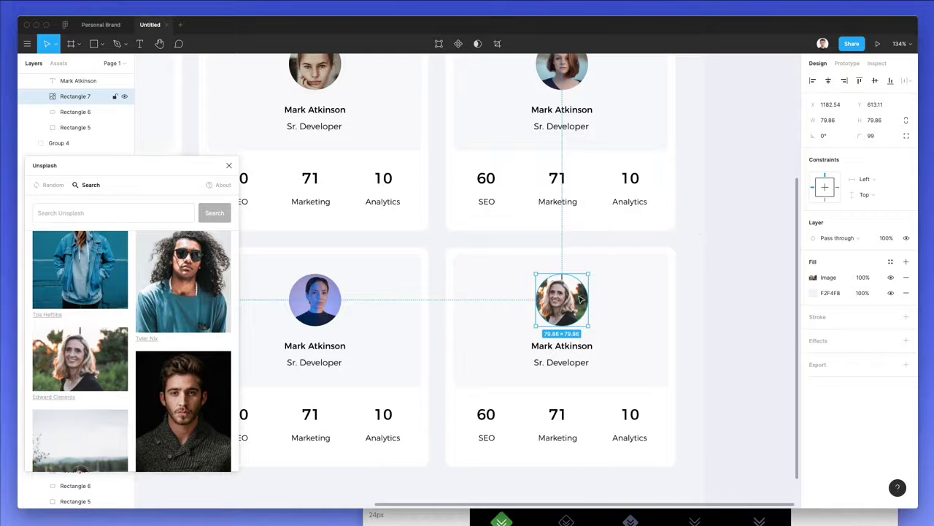
left_click(813, 277)
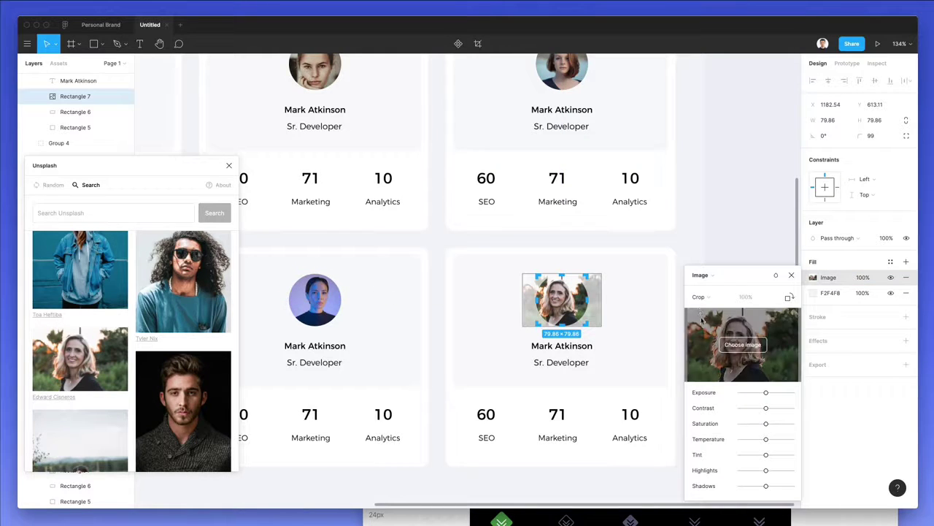
left_click_drag(582, 295, 587, 294)
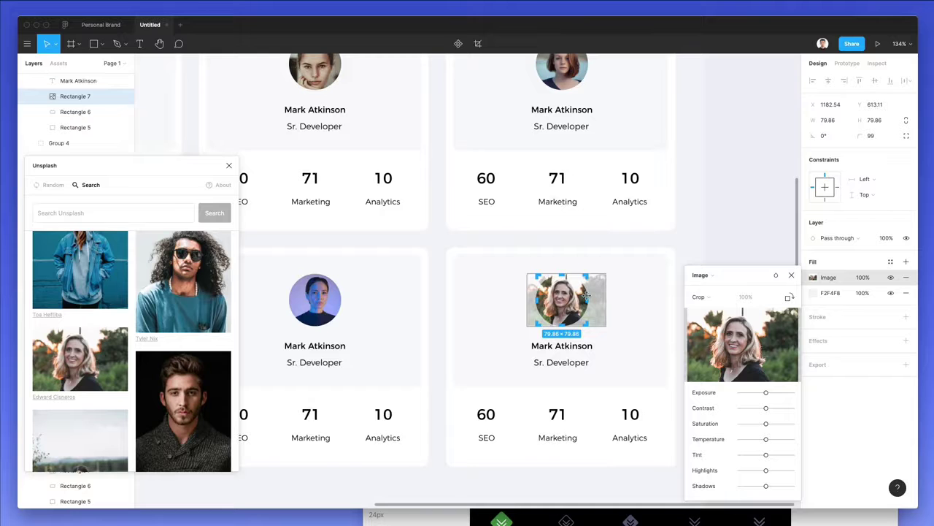
key("Escape")
left_click(723, 217)
- Close the Unsplash plugin, run the Content Reel plugin and go through its introduction to reach the content list
scroll(724, 216, "down", 5)
scroll(724, 216, "down", 2)
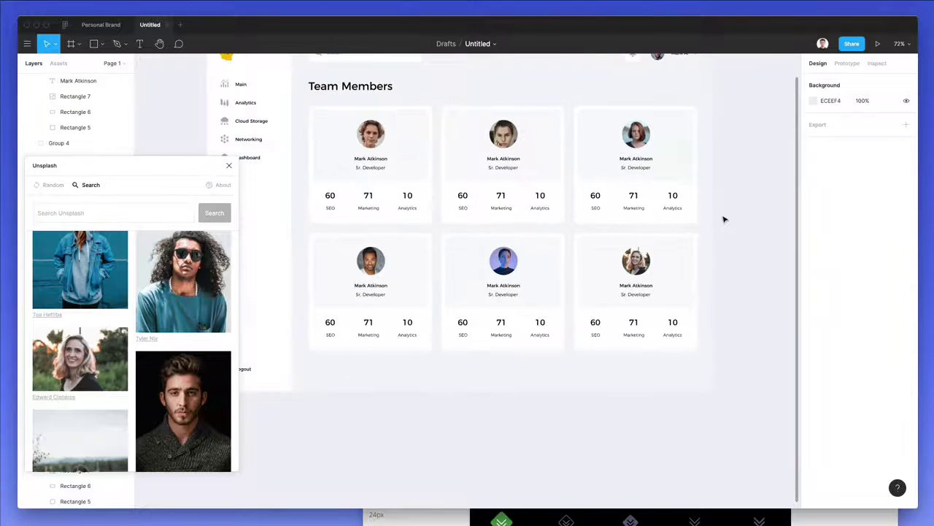
left_click(229, 166)
left_click(27, 44)
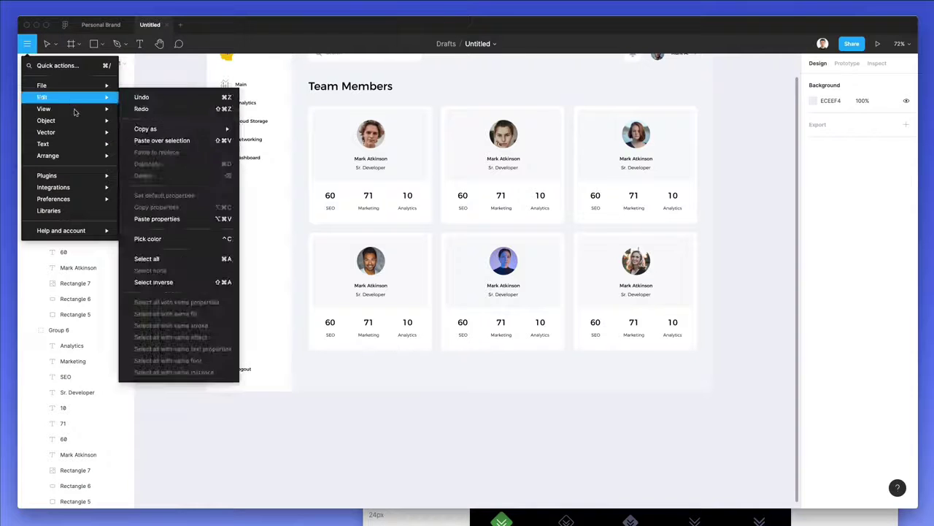
mouse_move(66, 173)
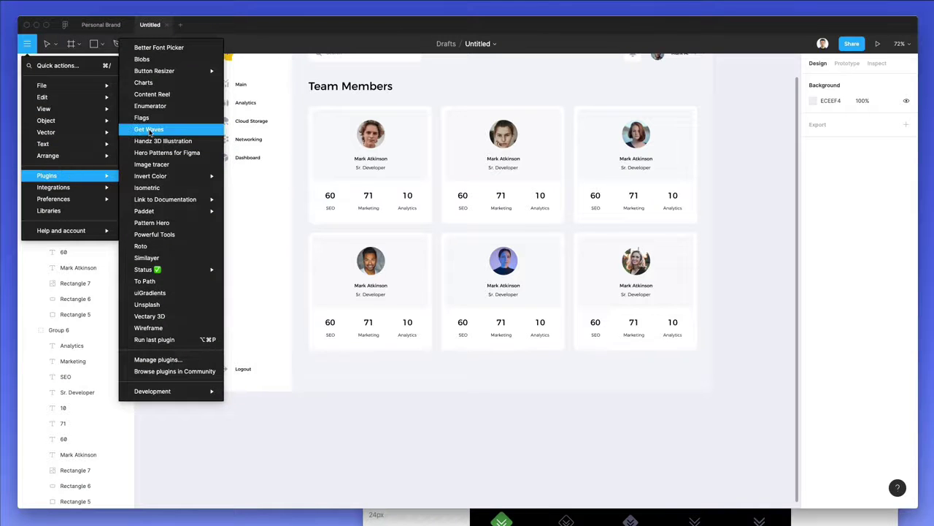
left_click(169, 95)
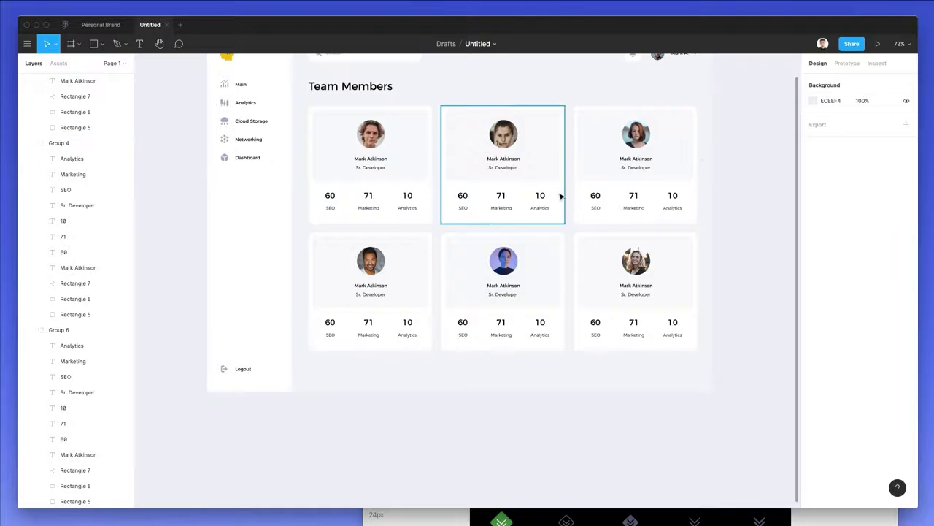
scroll(559, 194, "up", 2)
scroll(559, 194, "right", 3)
scroll(559, 197, "up", 2)
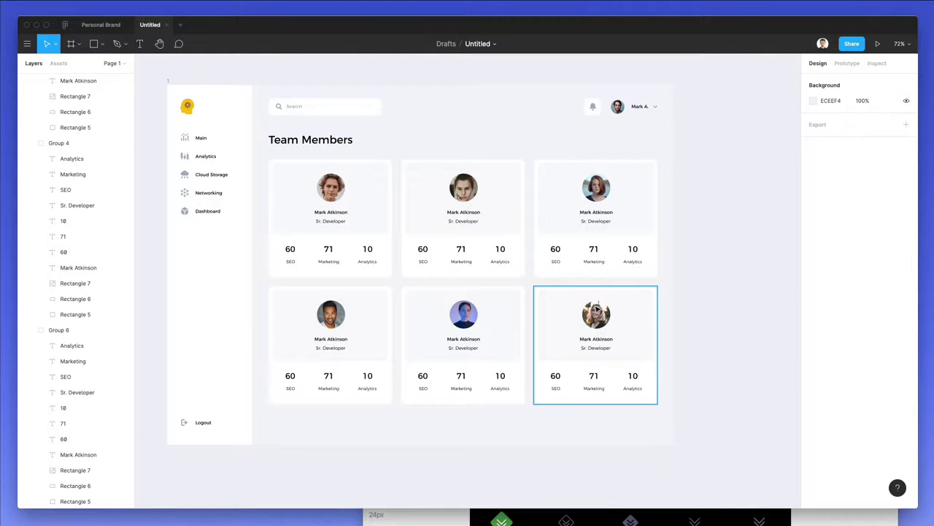
key("alt+super+p")
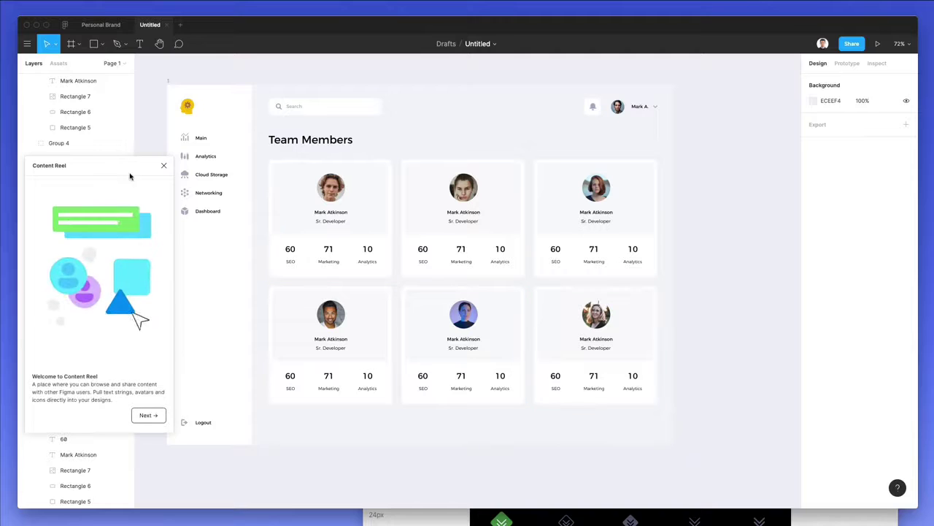
left_click(159, 414)
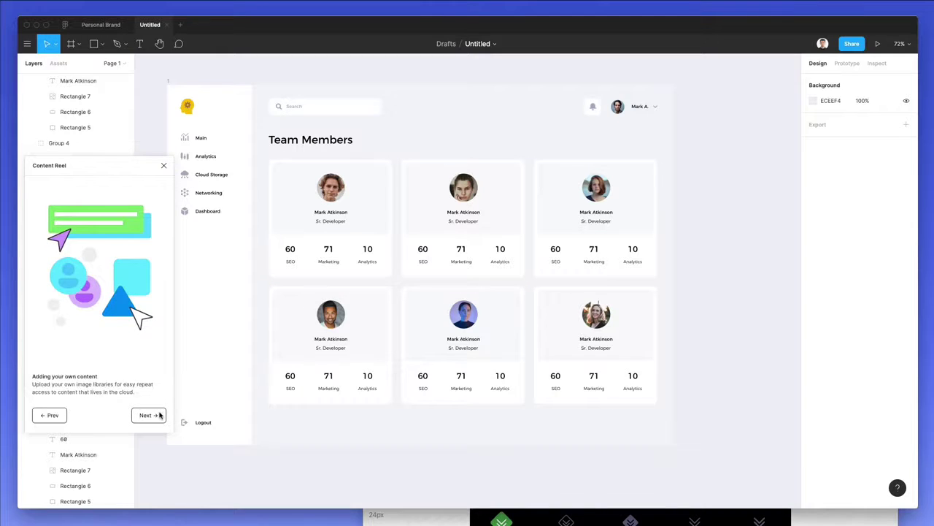
left_click(159, 415)
left_click(156, 415)
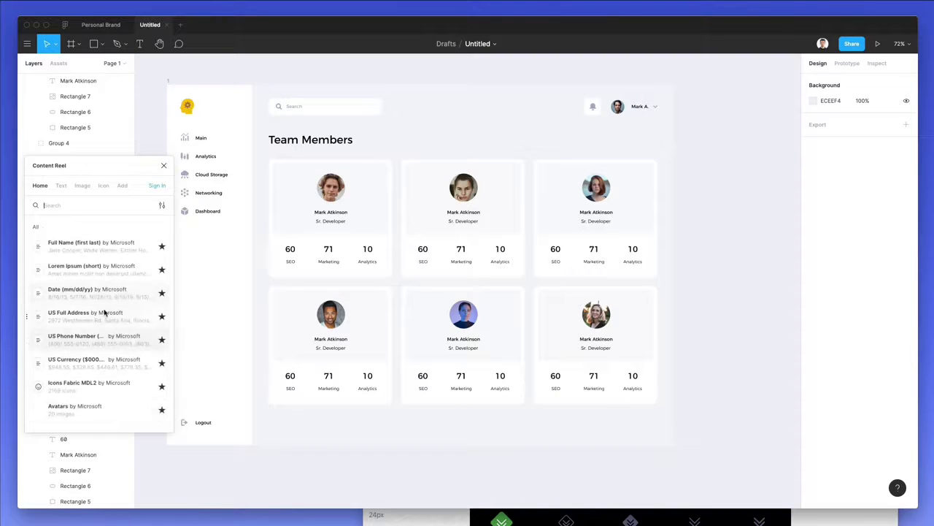
- Fill the name texts of the middle and third cards in both rows with Content Reel's Full Name (first last) and centre-align them
scroll(478, 239, "up", 3)
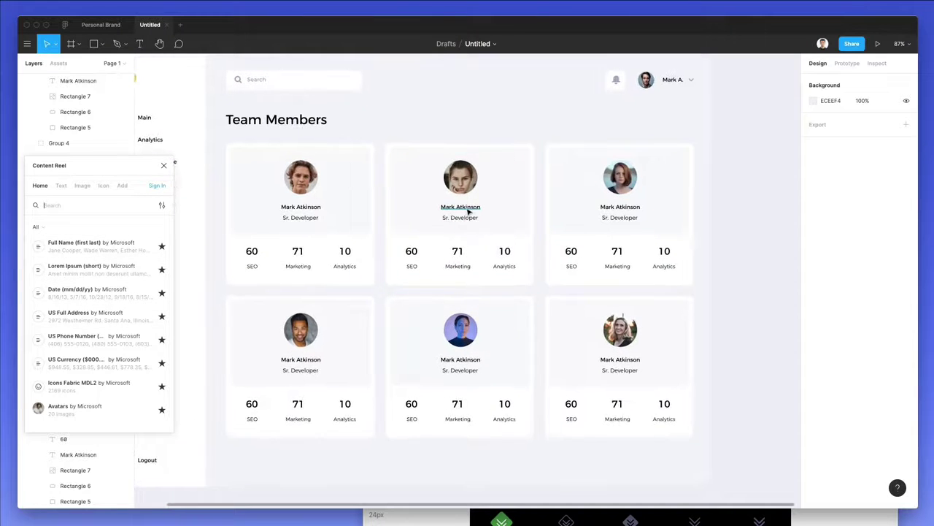
double_click(468, 208)
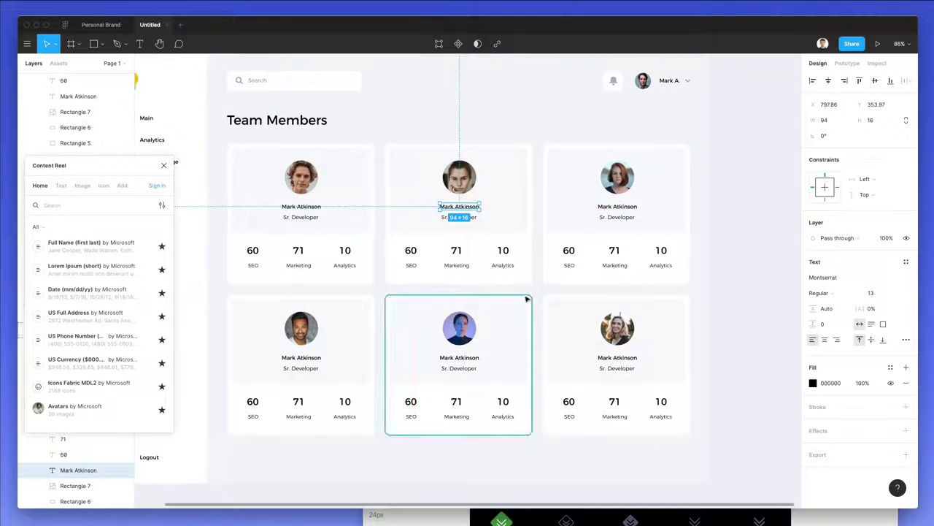
left_click(617, 207, "shift")
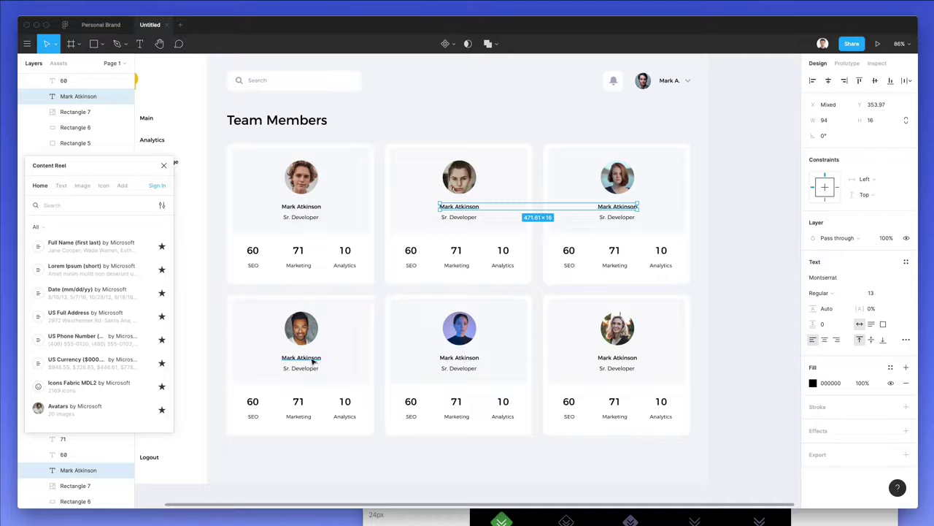
left_click(458, 358, "shift")
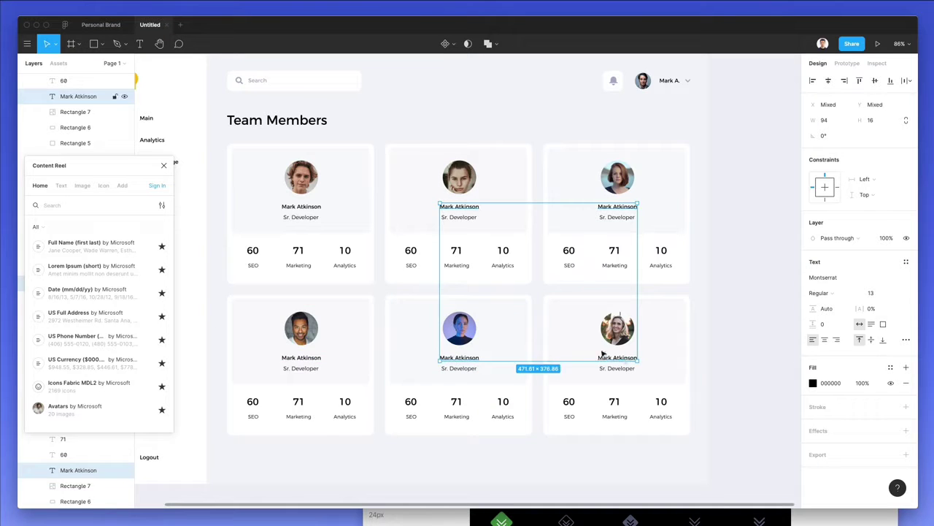
left_click(42, 247)
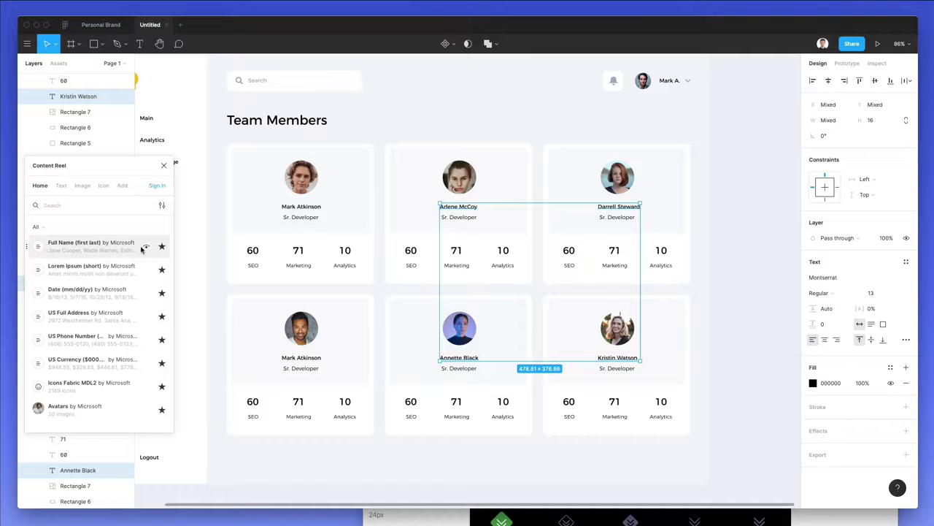
left_click(73, 246)
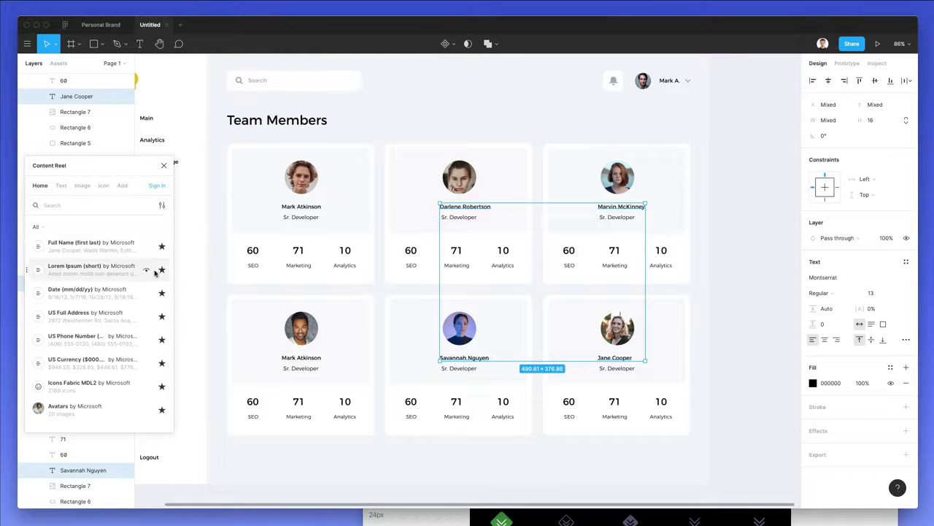
left_click(38, 248)
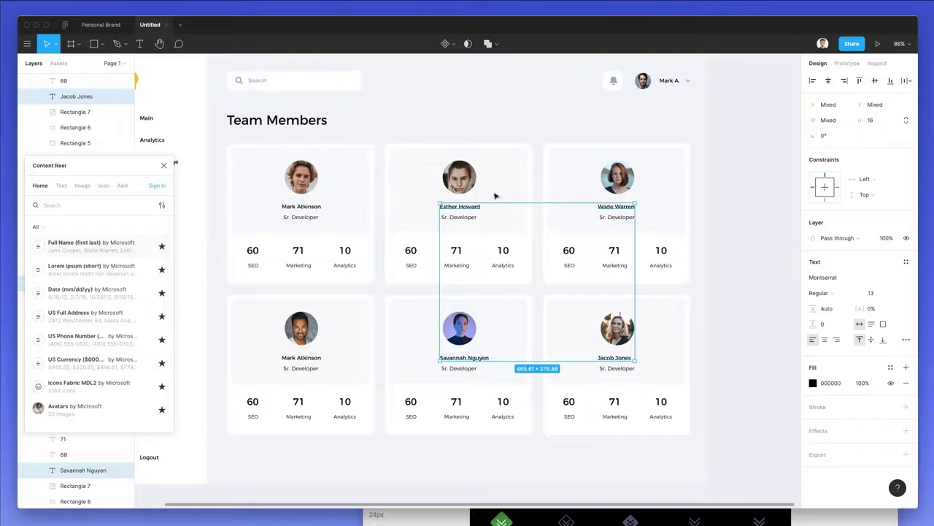
left_click(827, 342)
left_click(722, 295)
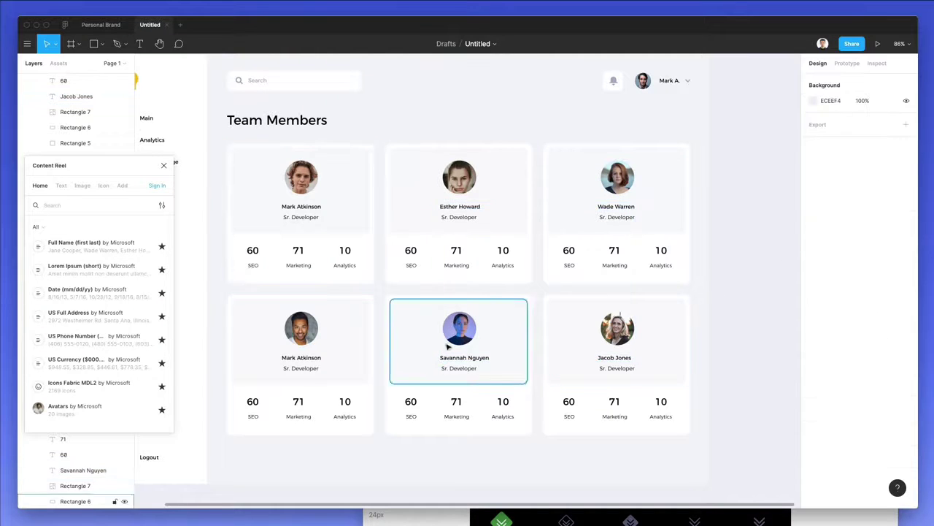
- Fill the name text of the second row's first card with Full Name (first last) content and nudge it right to centre it under the photo
left_click(300, 357)
left_click(91, 245)
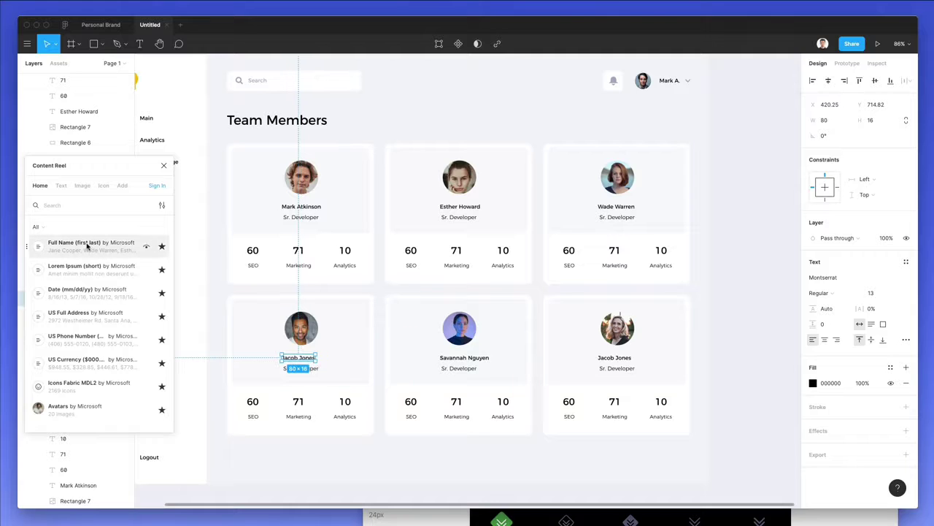
key("Right")
key("Right")
key("Right")
key("Right")
key("Right")
key("Right")
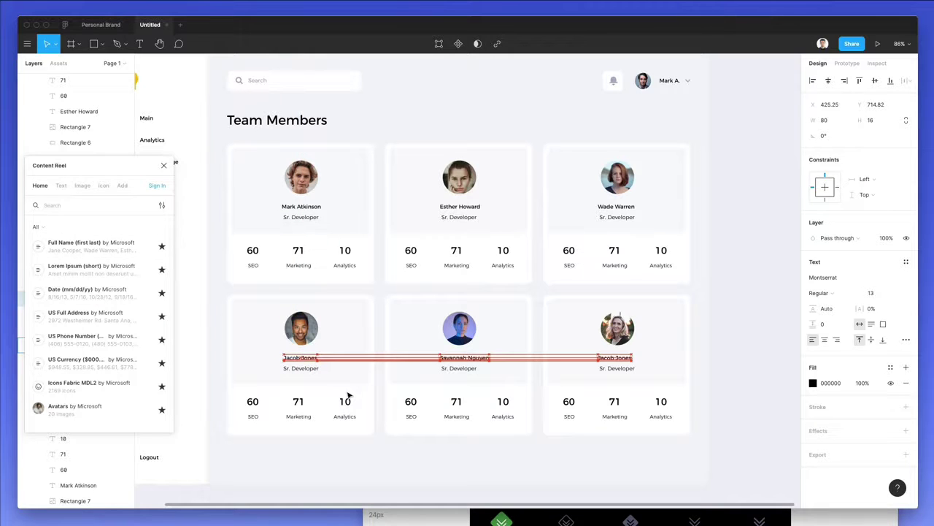
- Reposition the name texts of the second row's middle and third cards so each is centred under its photo
left_click(472, 358)
left_click_drag(472, 358, 468, 358)
left_click(619, 357)
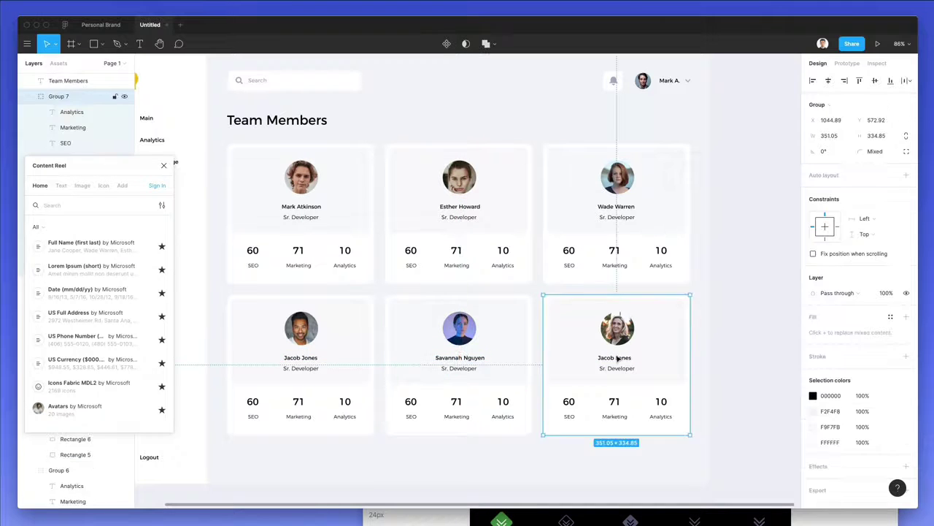
double_click(620, 357)
left_click_drag(620, 358, 620, 358)
- Replace the first name in the first row's third card with a woman's first name and re-centre the text under the photo
double_click(619, 208)
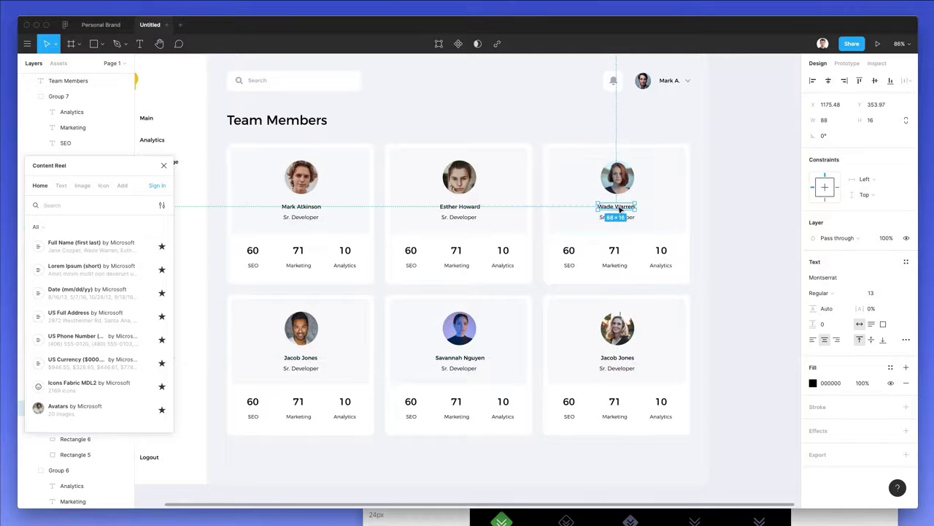
left_click_drag(620, 209, 622, 208)
double_click(605, 207)
left_click_drag(637, 206, 642, 207)
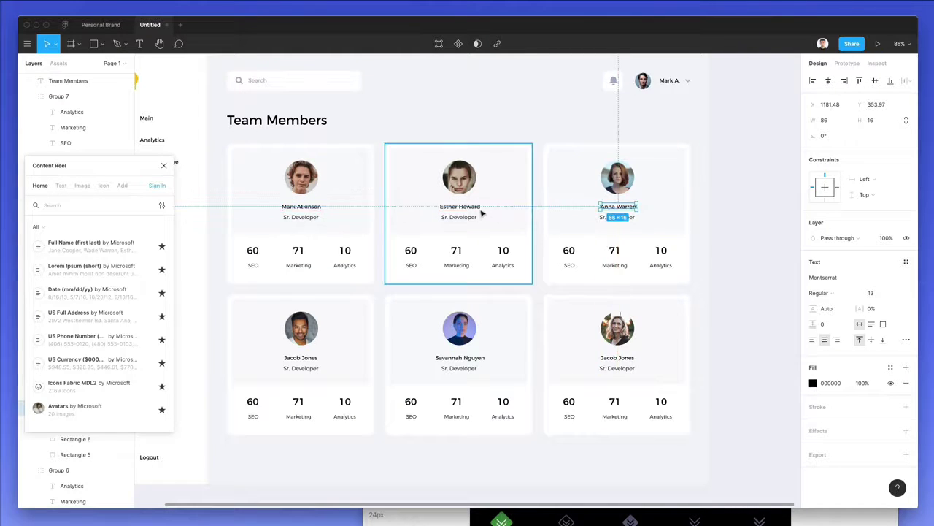
- Change the job title in the first row's middle card to "UI/UX Designer" and nudge it left to centre it under the name
left_click(463, 207)
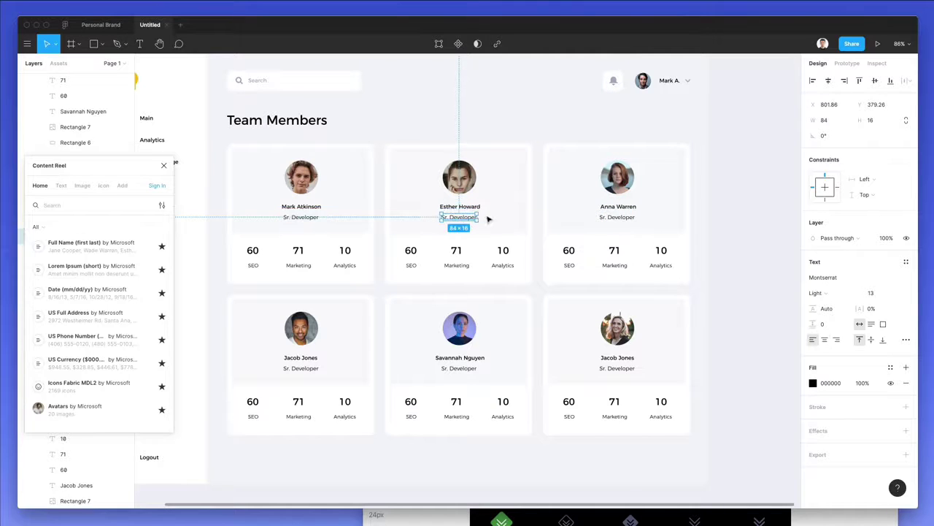
double_click(460, 217)
type("UI/UX Designer")
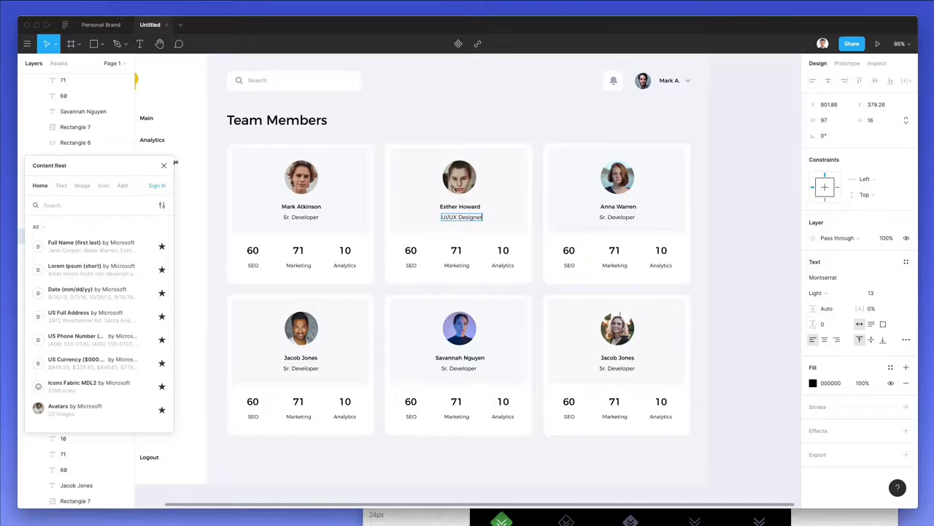
key("Escape")
key("Left")
key("Left")
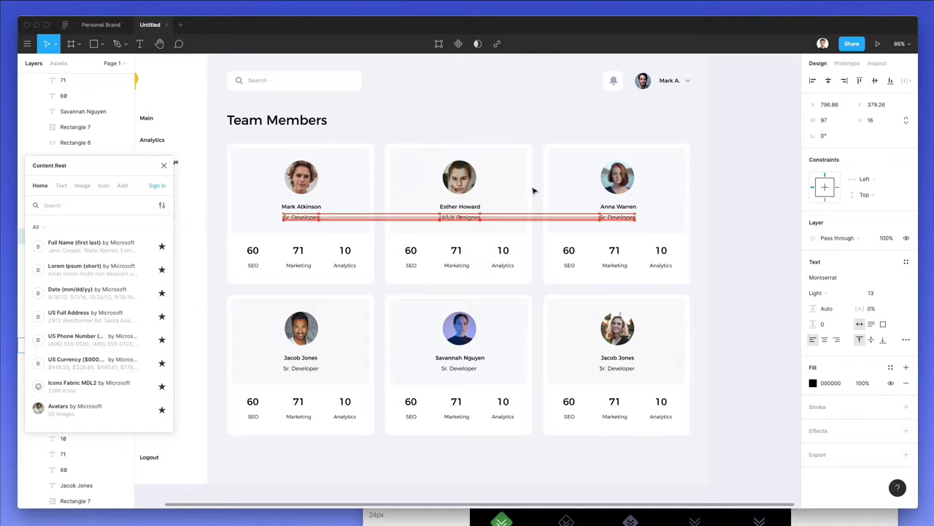
key("Left")
key("Escape")
key("Escape")
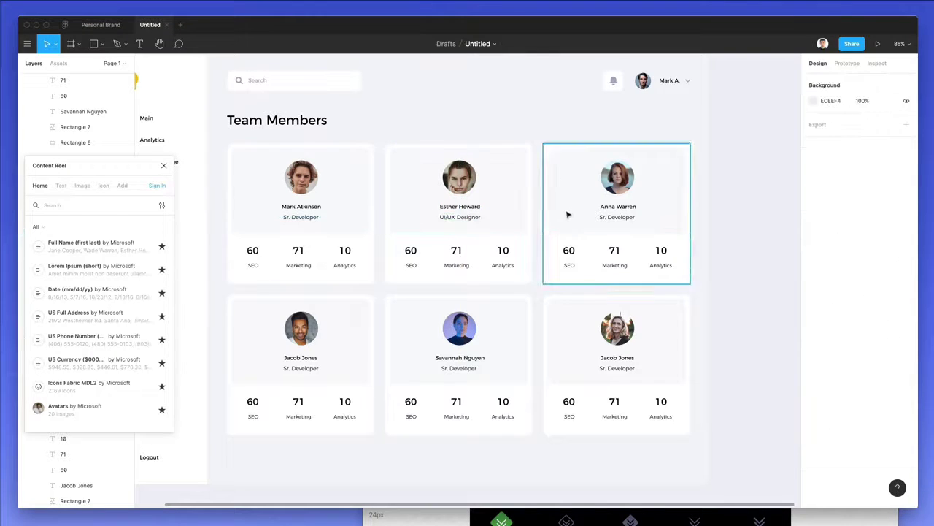
- Change the job title in the first row's third card to "Marketing Manager" and move it left to centre it under the name
left_click(623, 218, "super")
key("Right")
key("Right")
key("Right")
key("Right")
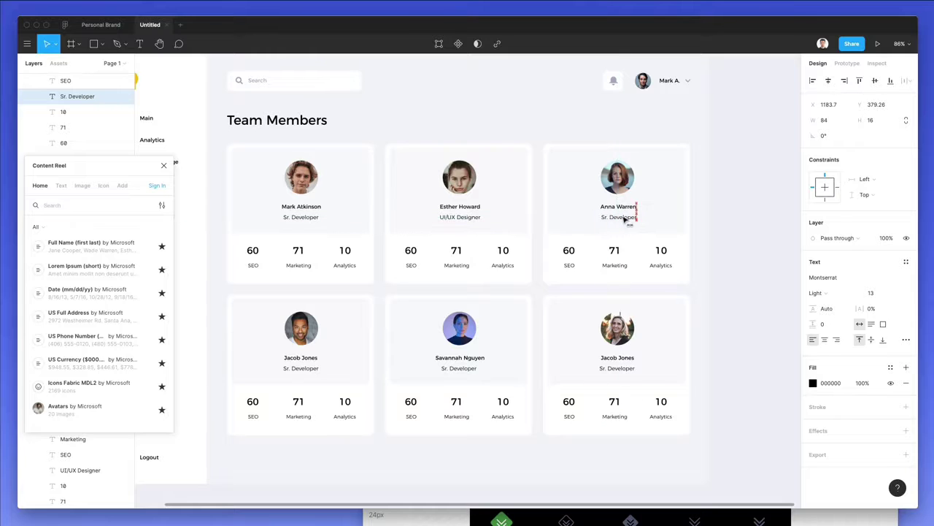
double_click(621, 216)
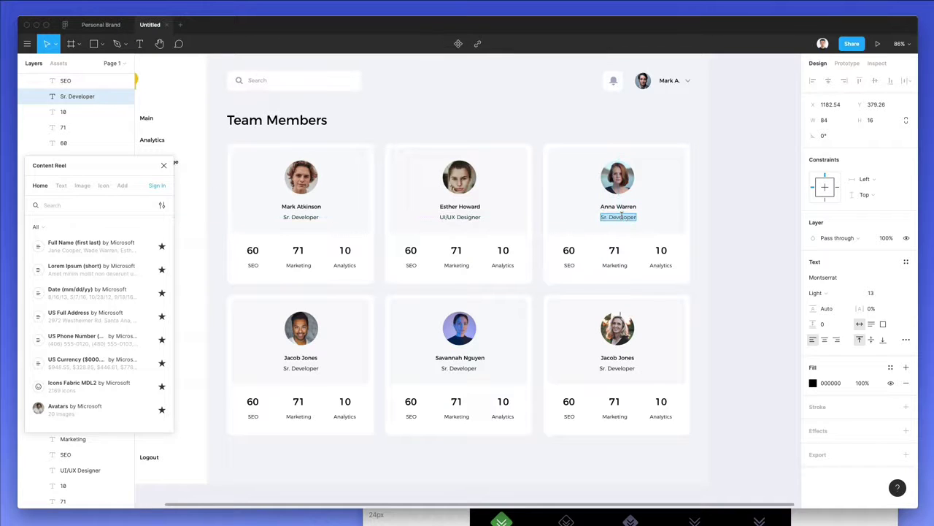
type("Marketing Manager")
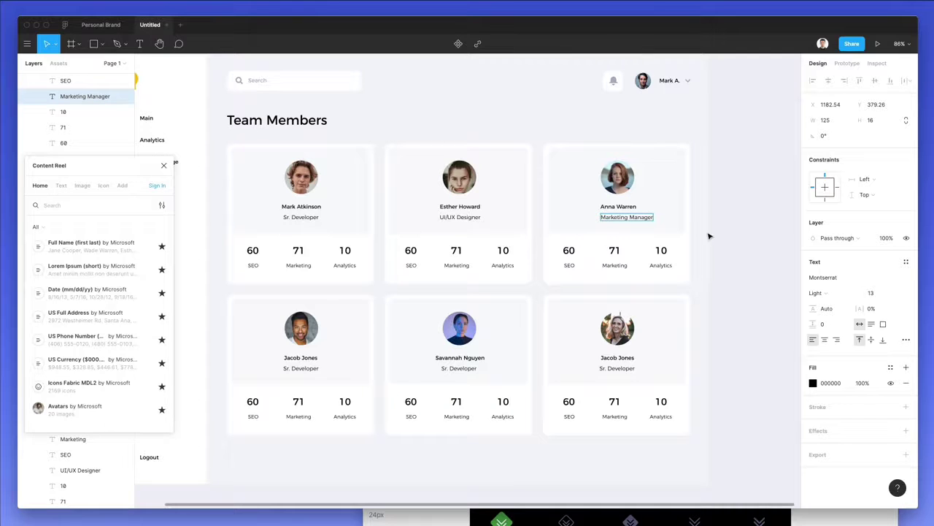
key("Escape")
left_click_drag(641, 217, 624, 219)
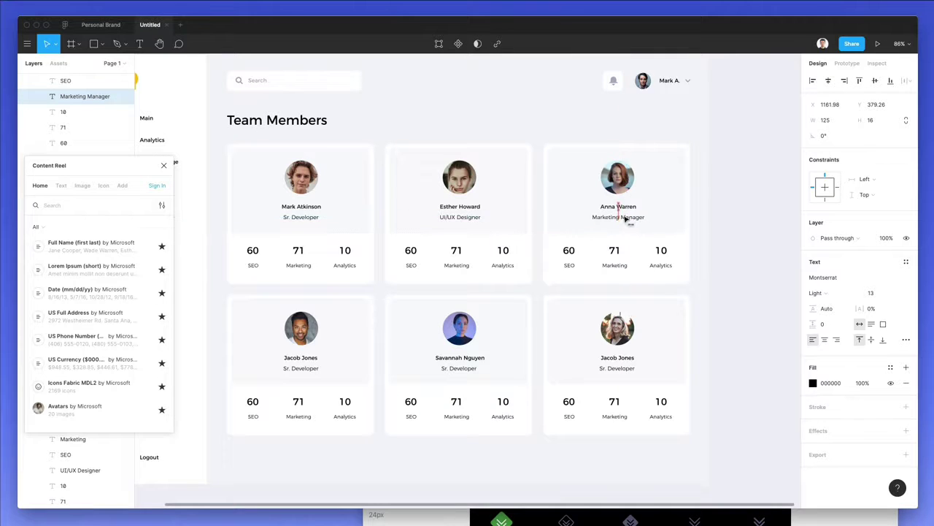
- Centre-align the text of the job titles in all three second-row cards
left_click(617, 368)
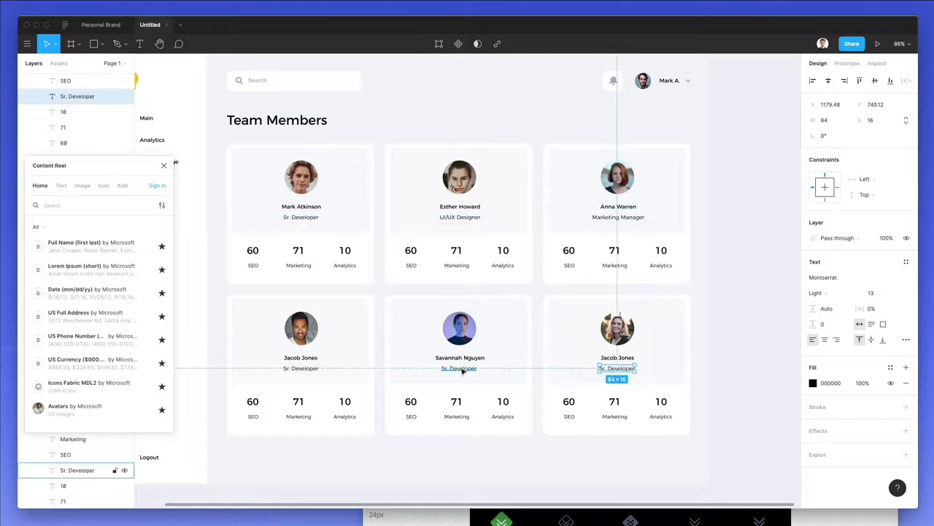
left_click(460, 368, "shift")
left_click(297, 369, "shift")
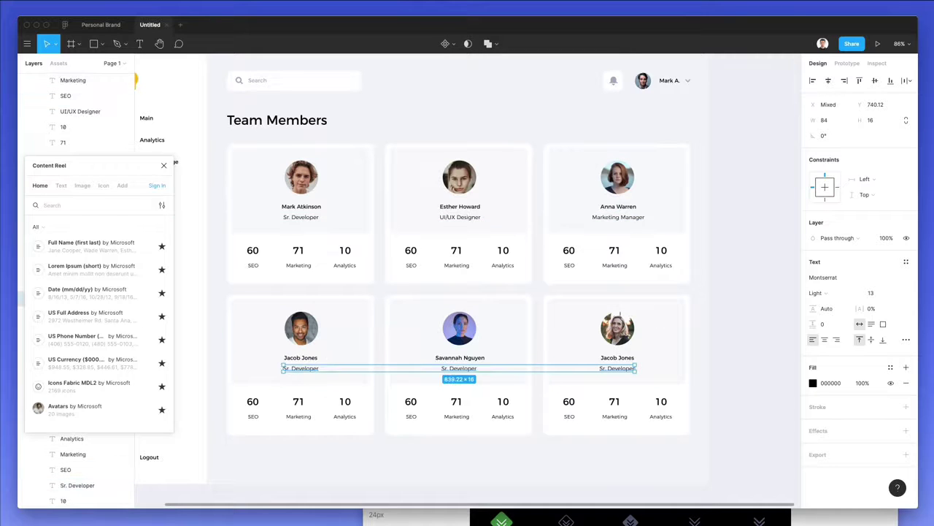
left_click(824, 339)
left_click(763, 340)
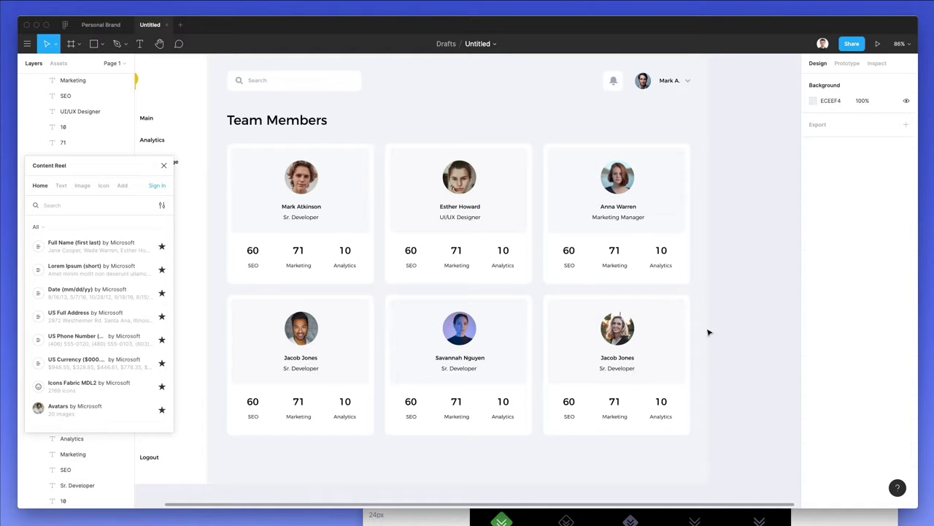
- Replace the first name in the second row's third card with a woman's first name
left_click(617, 357)
double_click(618, 357)
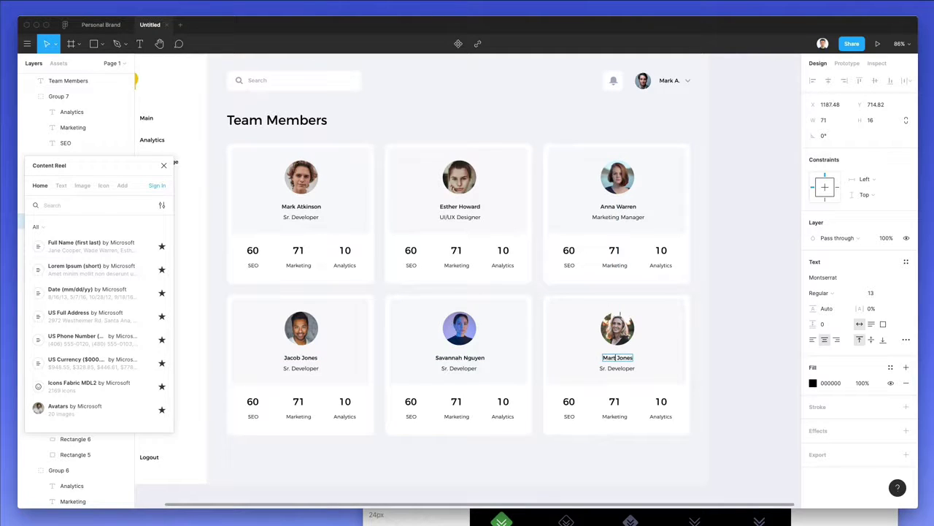
left_click(747, 360)
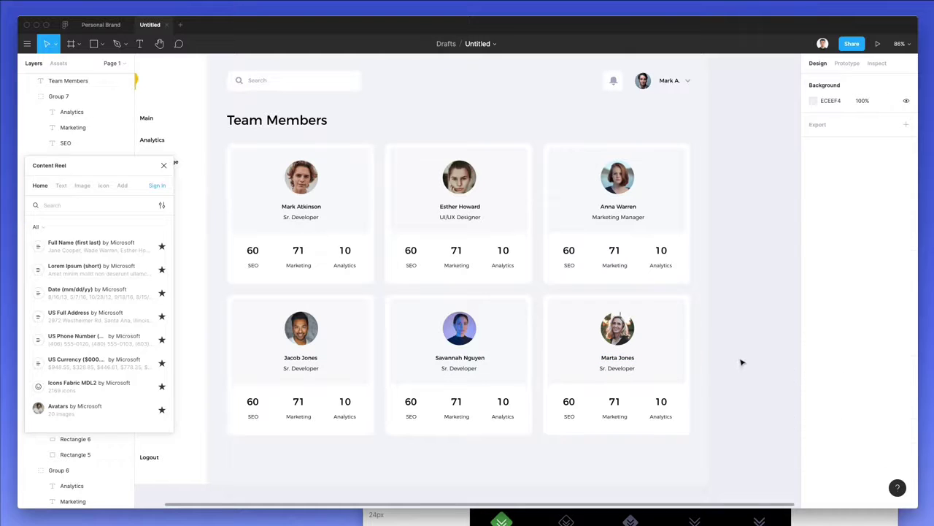
left_click(413, 252, "super")
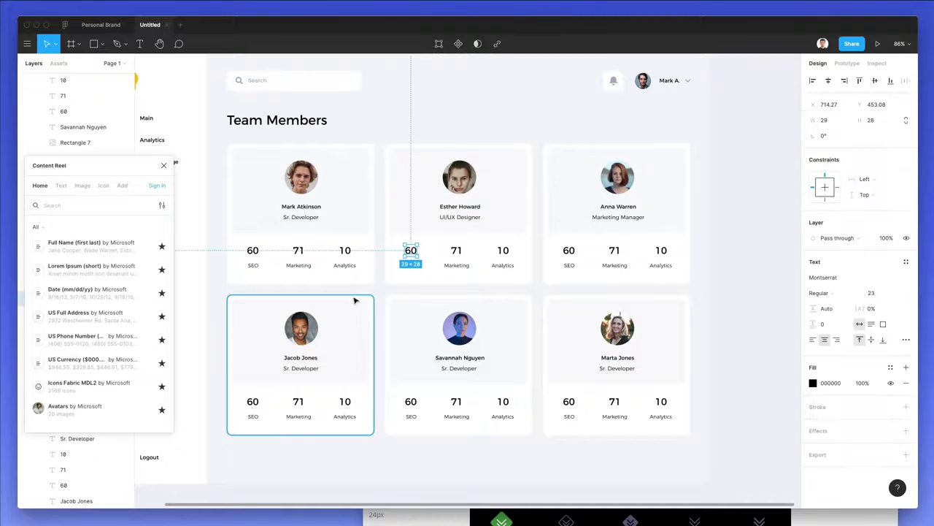
left_click(129, 363)
key("super+z")
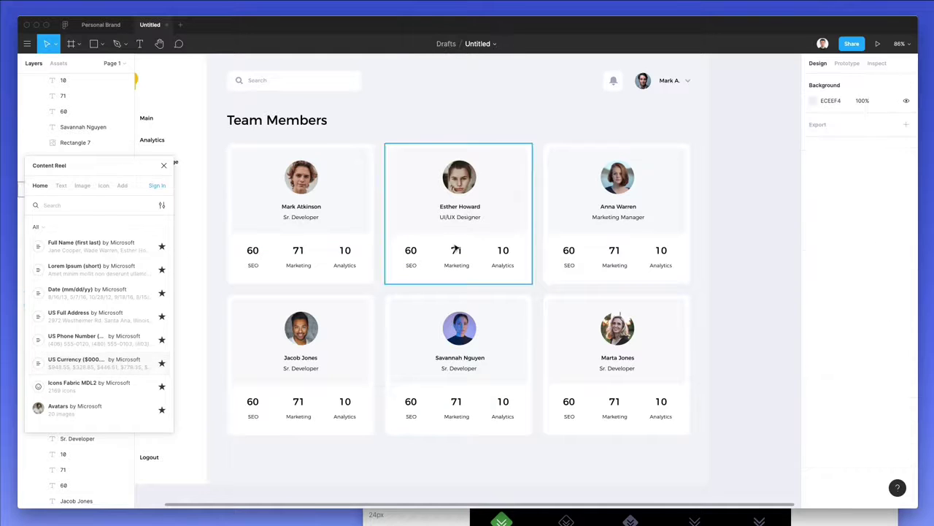
- Set the first row's middle card statistics to SEO 34, Marketing 34 and Analytics 15
left_click(407, 252)
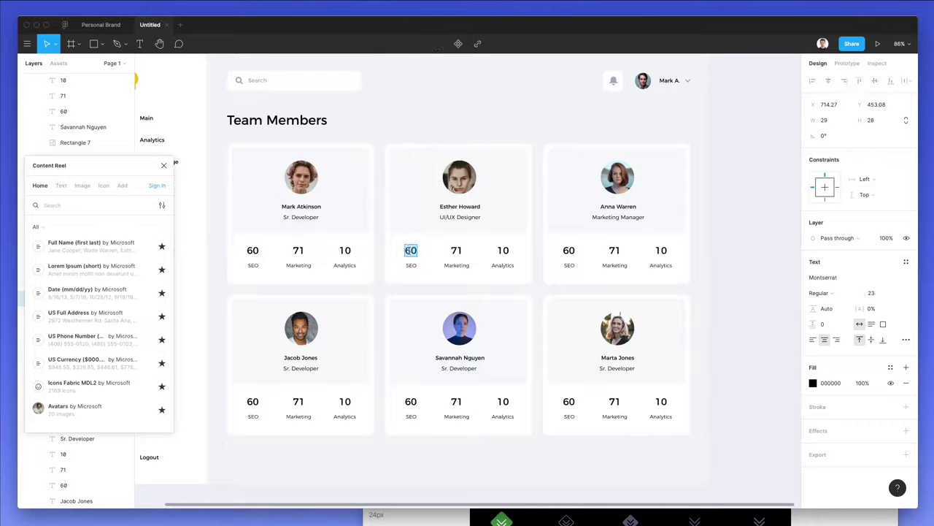
type("3432")
key("BackSpace")
left_click(459, 251)
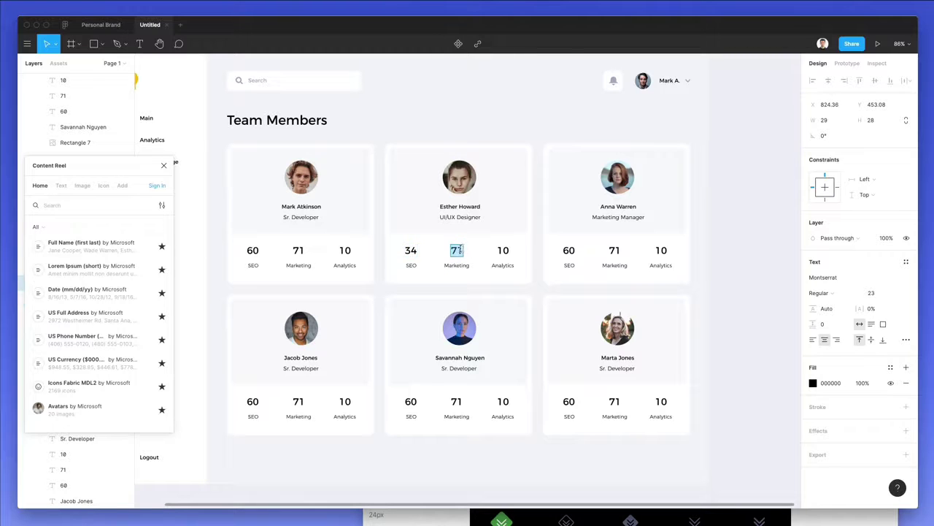
left_click(507, 249)
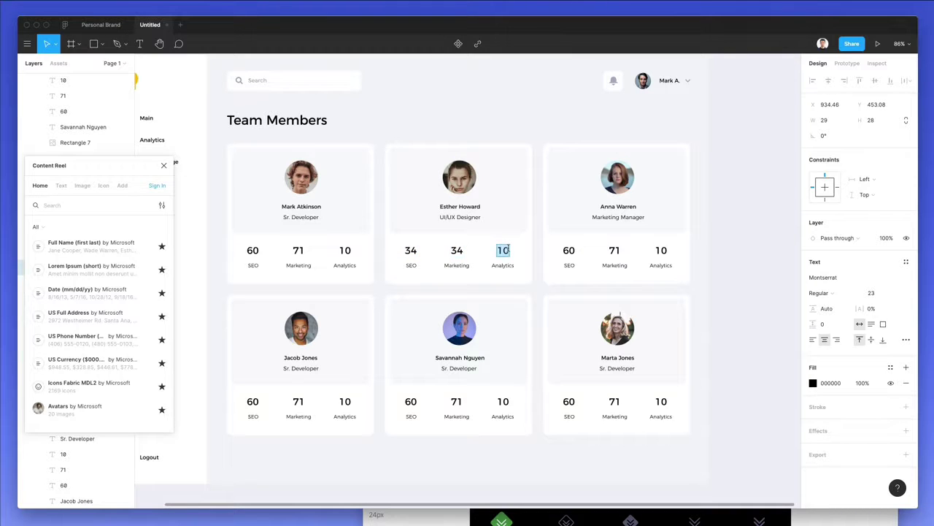
- Set the first row's third card statistics to SEO 63, Marketing 12 and Analytics 43
left_click(571, 250)
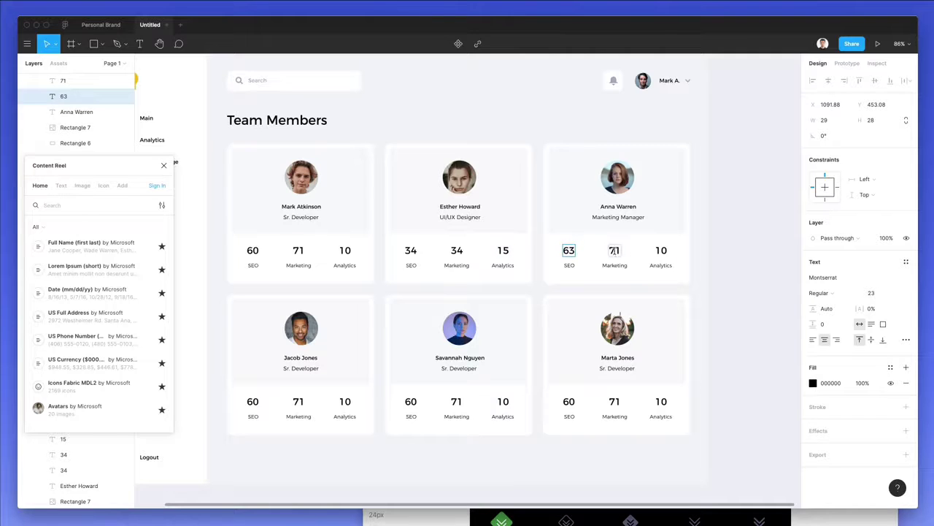
double_click(615, 251)
type("1")
left_click(661, 250)
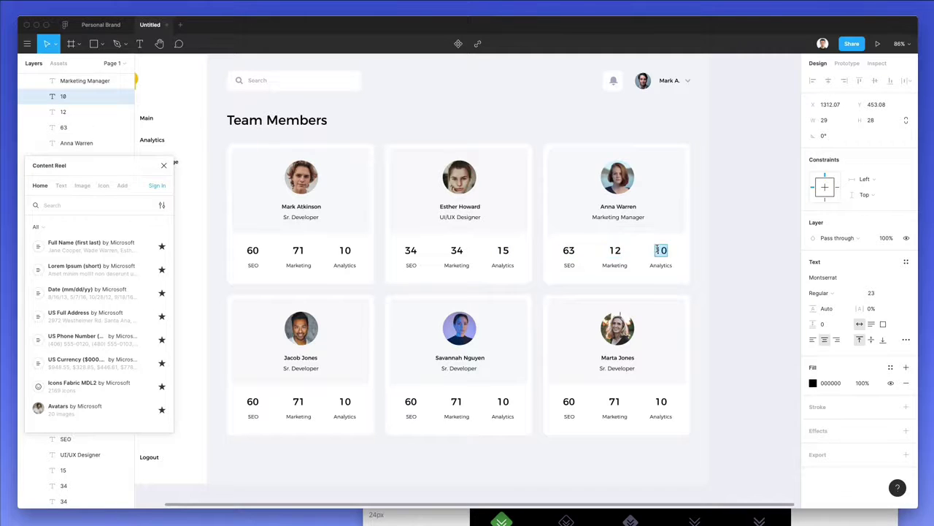
- Set the SEO, Marketing and Analytics numbers to 73, 32, 16 in the second row's first card and 43, 42, 62 in its middle card
double_click(254, 401)
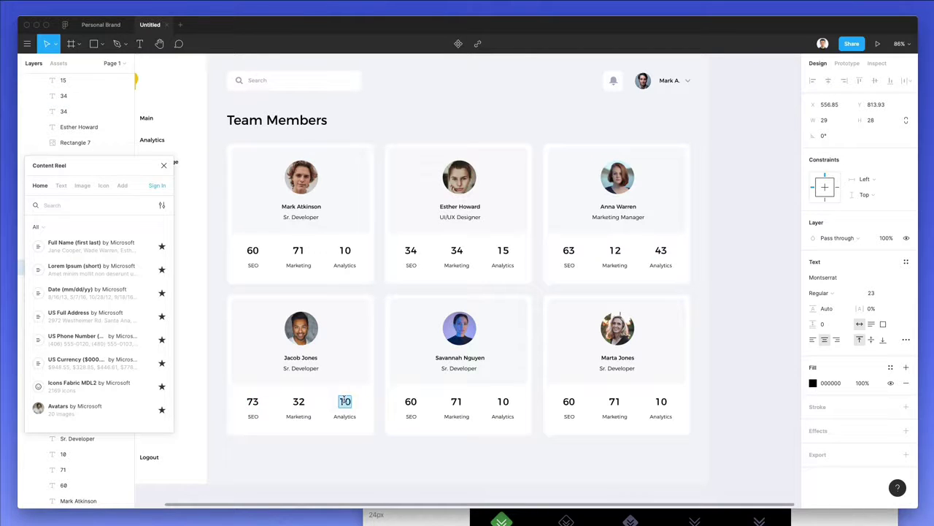
double_click(414, 400)
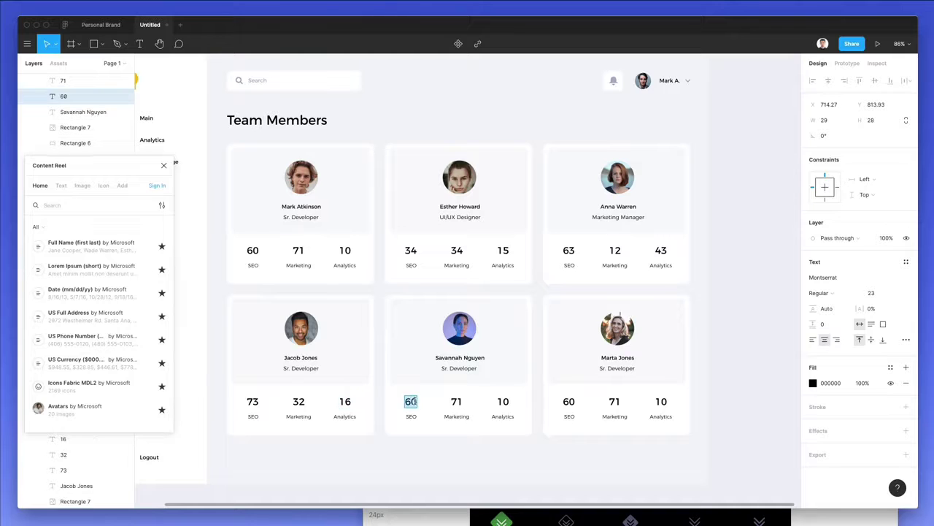
double_click(455, 399)
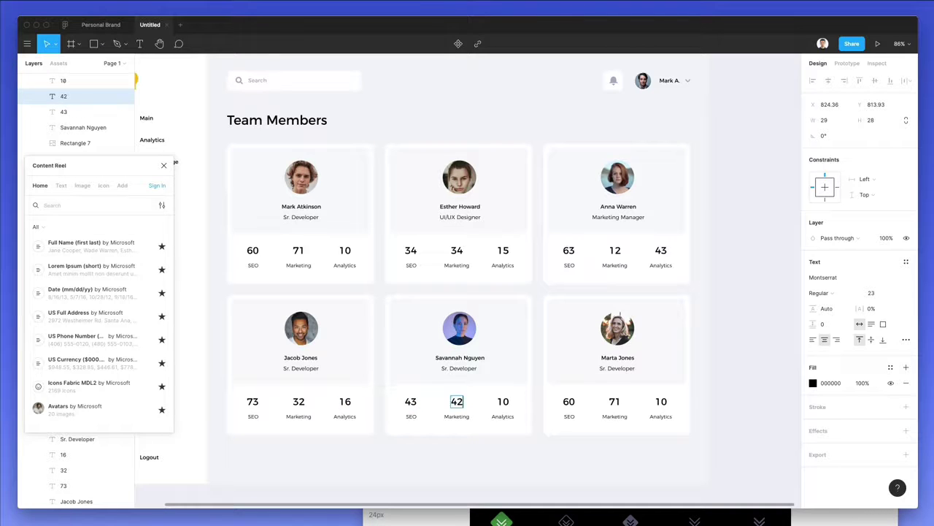
double_click(499, 402)
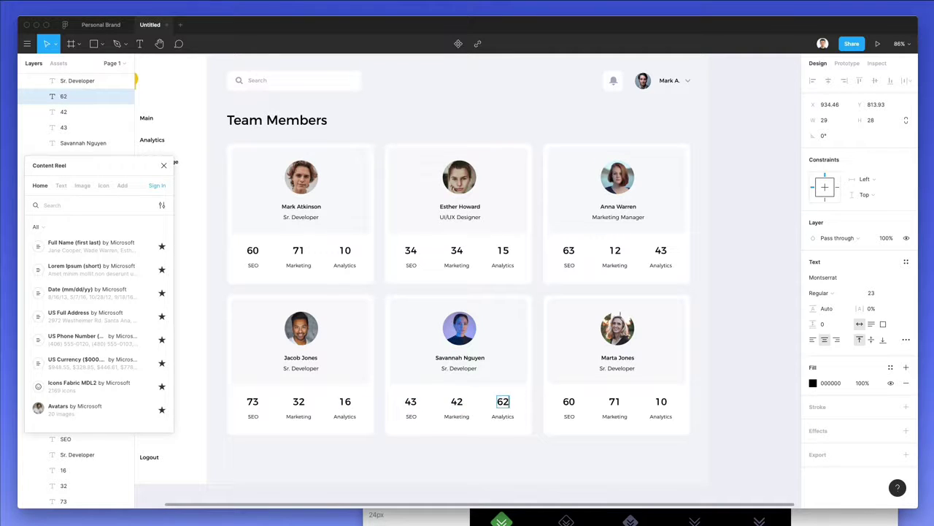
- Set the second row's third card statistics to Marketing 13 and SEO 22
double_click(616, 401)
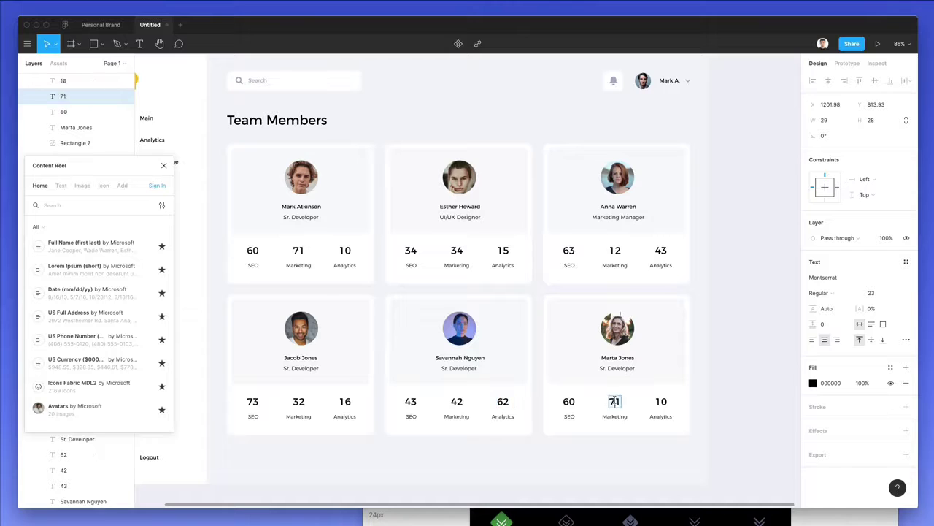
double_click(571, 402)
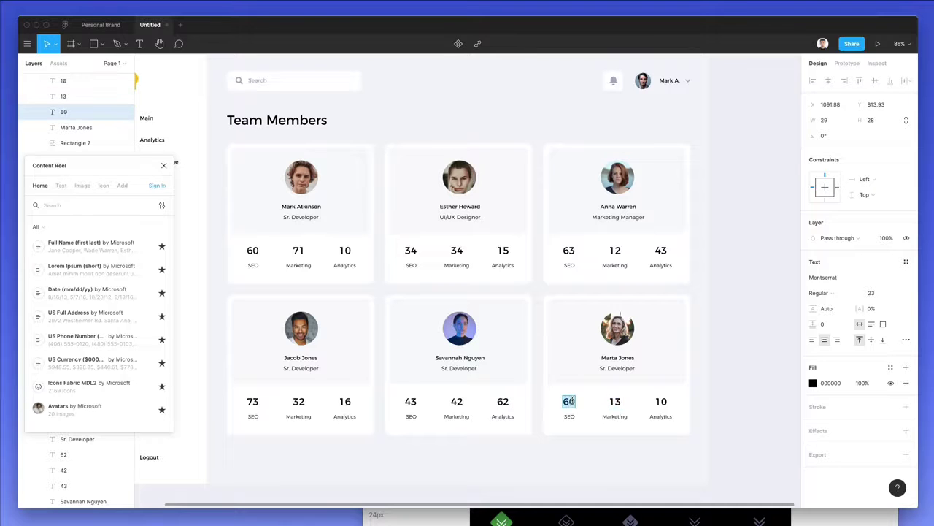
left_click(721, 389)
- Select the statistic numbers and their labels in all six cards, without the card backgrounds, and nudge them slightly down
scroll(714, 359, "down", 1)
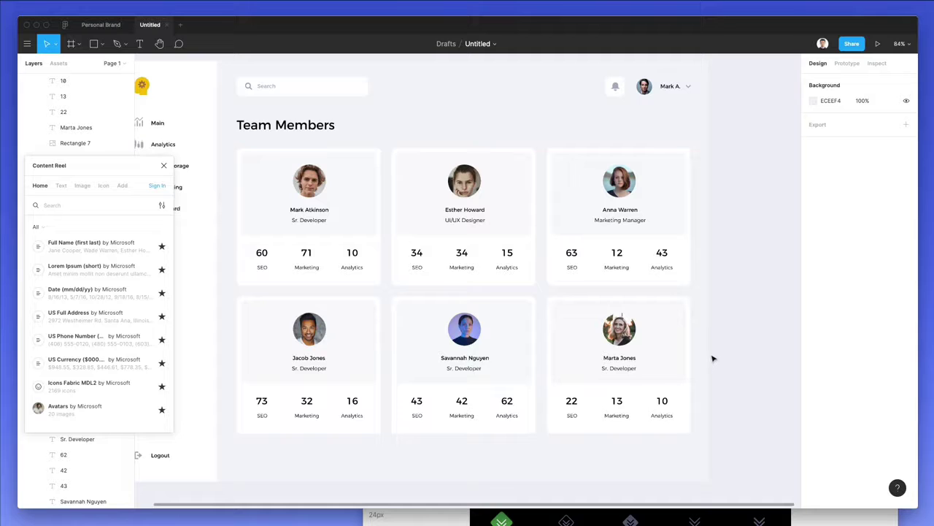
scroll(520, 323, "up", 2)
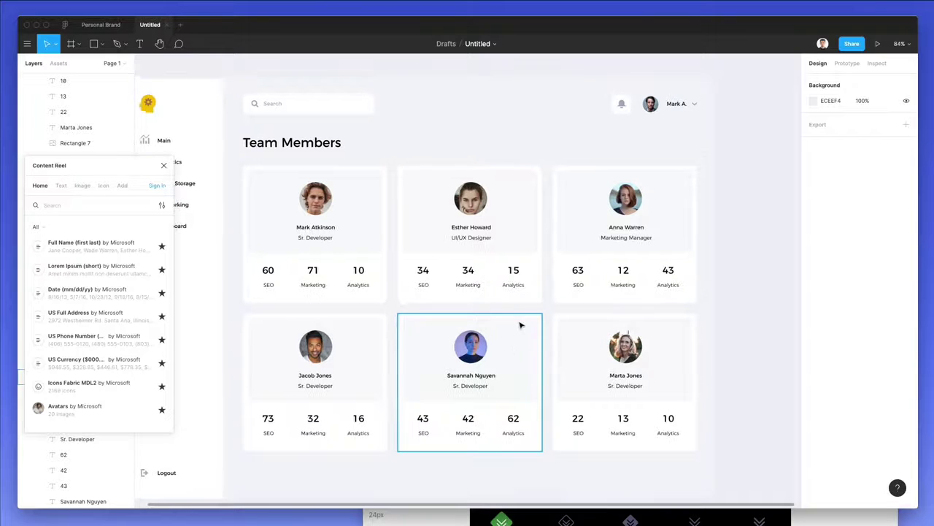
scroll(540, 257, "left", 5)
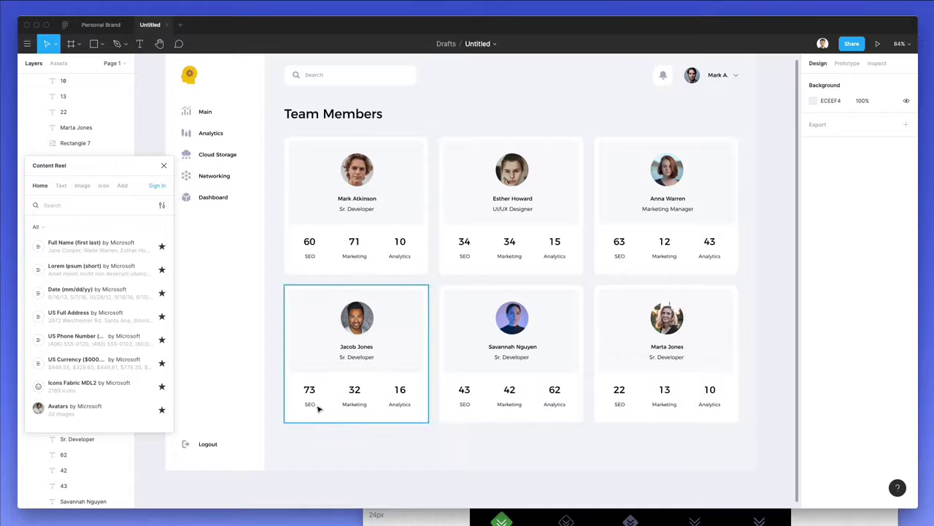
left_click_drag(275, 381, 752, 434)
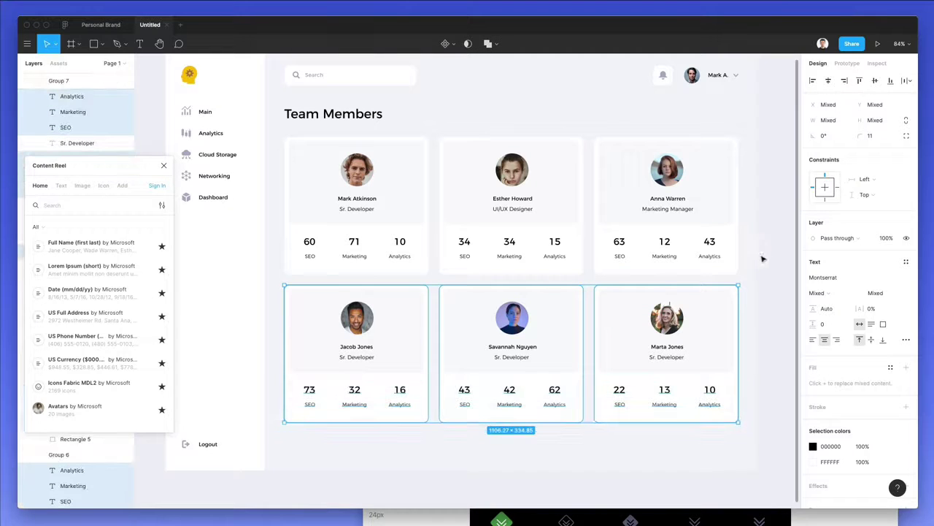
left_click_drag(760, 229, 273, 269)
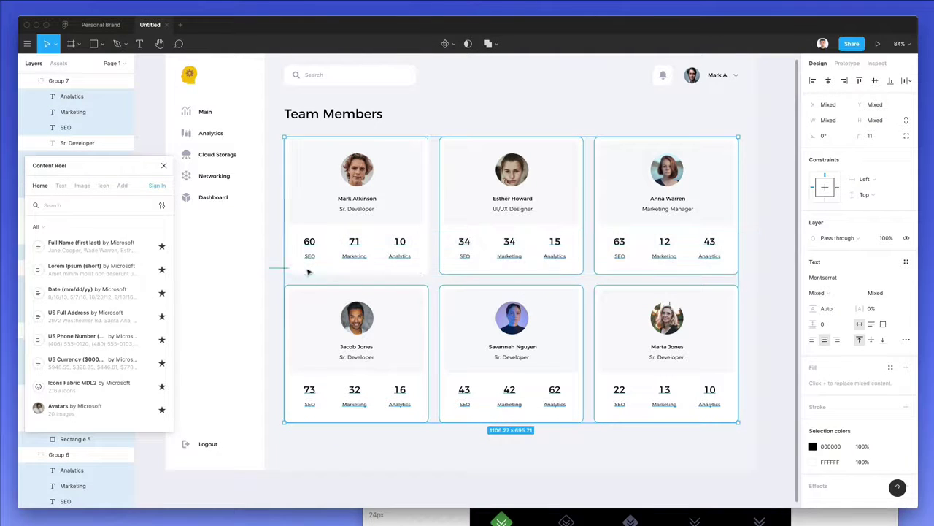
left_click_drag(751, 417, 338, 434)
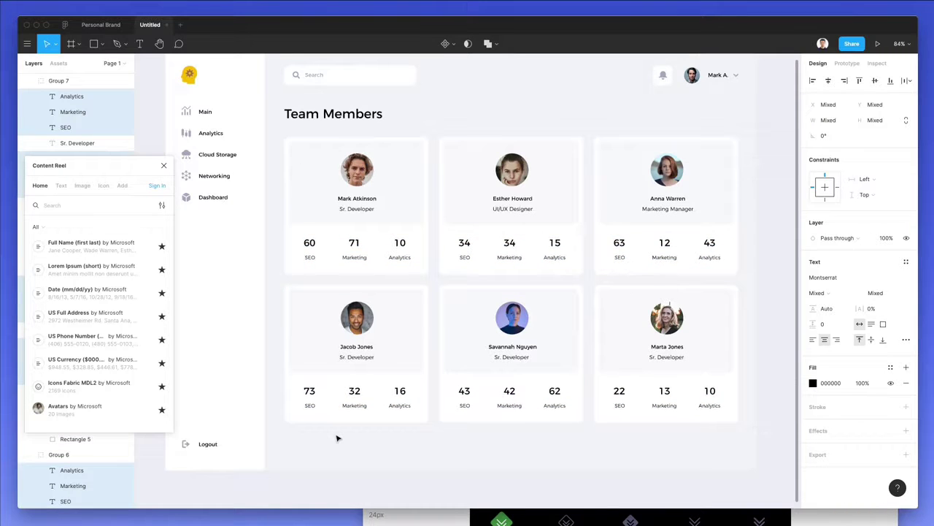
left_click(418, 465)
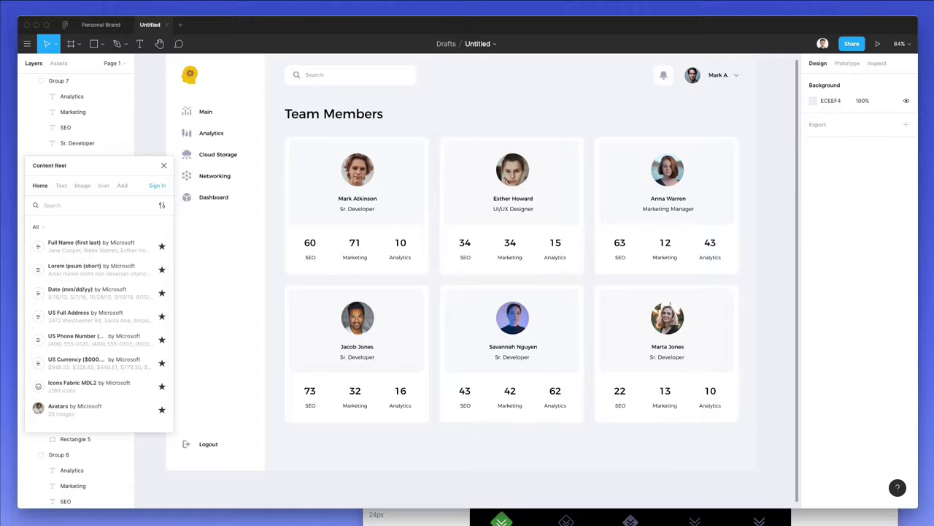
- Switch to Nucleo, search for "dots" and bring the small three-dot icon into the design above the cards
key("super+Tab")
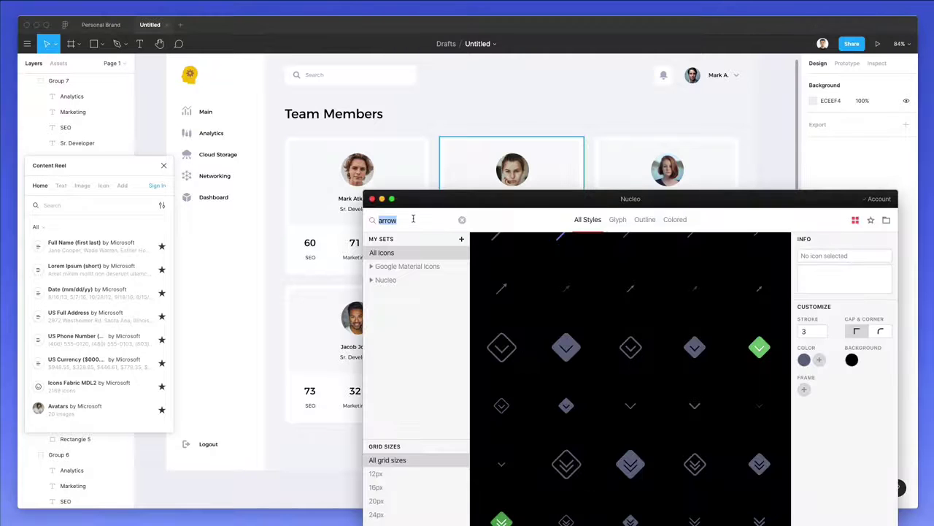
type("dots")
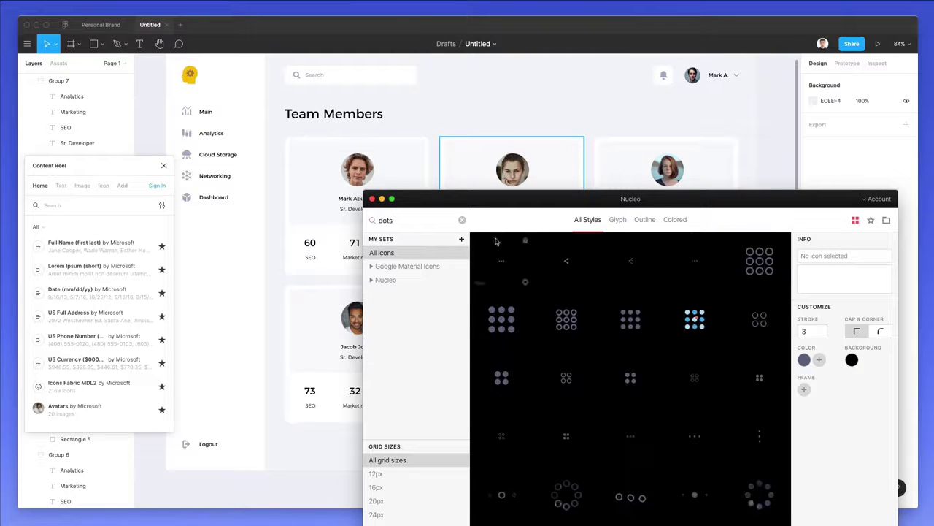
left_click_drag(516, 265, 462, 107)
- Ungroup the three-dot icon from its frame and place it, rotated -90°, in the upper-right corner of the first card
scroll(438, 96, "up", 5)
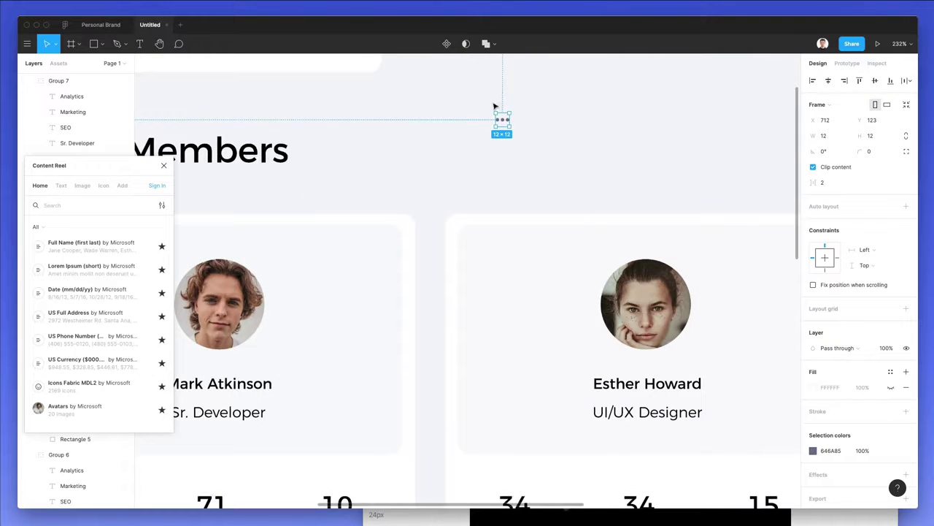
key("super+shift+g")
left_click_drag(503, 119, 387, 250)
- Recolour the three-dot icon to A4A8BD by sampling the colour of the search icon
scroll(386, 248, "down", 5)
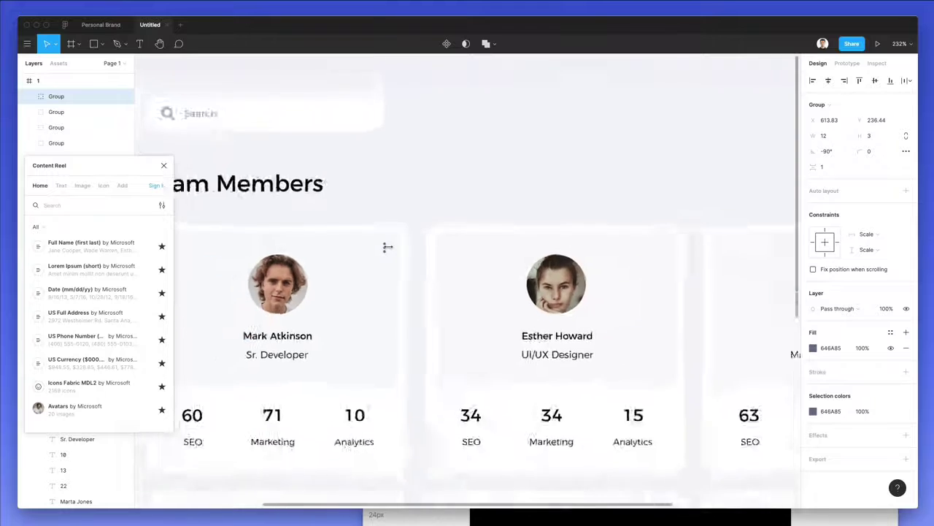
scroll(389, 250, "left", 4)
key("i")
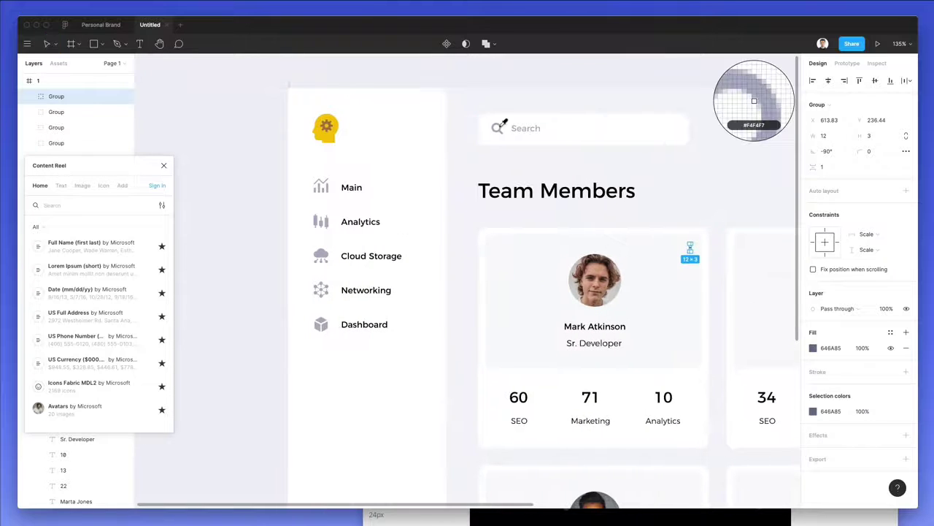
left_click(498, 129)
scroll(515, 210, "right", 4)
left_click(525, 199)
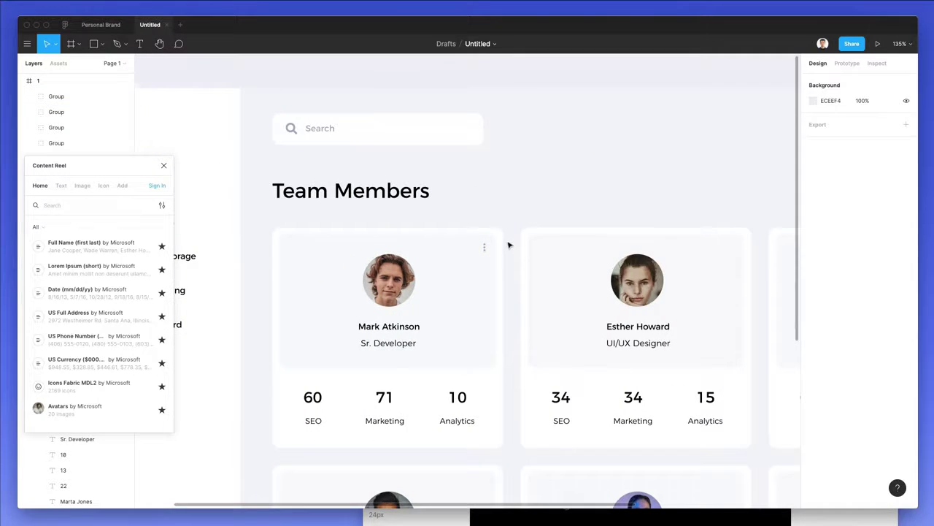
- Enlarge the first card's three-dot icon proportionally to about 15.8 × 4
scroll(510, 245, "up", 5)
left_click(468, 252)
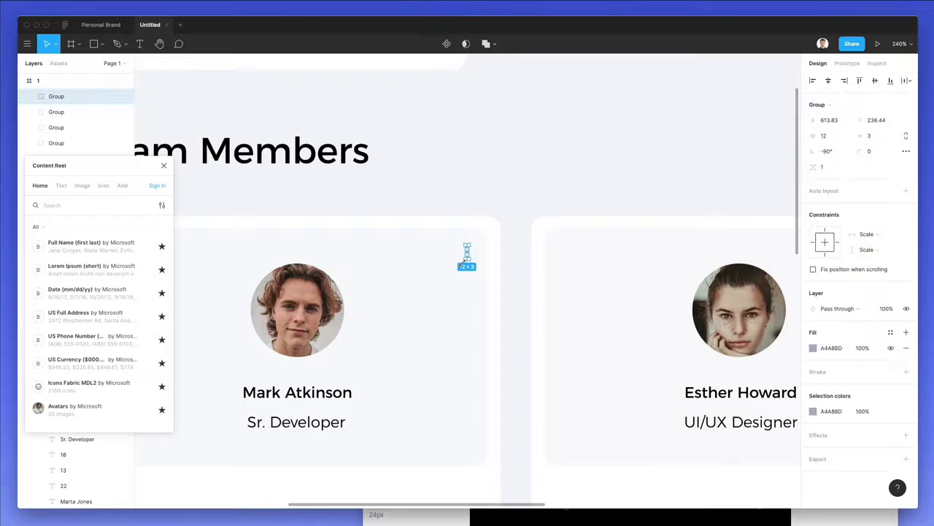
left_click_drag(464, 259, 464, 257)
- Nudge the three-dot icon until it sits about 27 px from the first card's top edge and about 28 px from its right edge
key("alt")
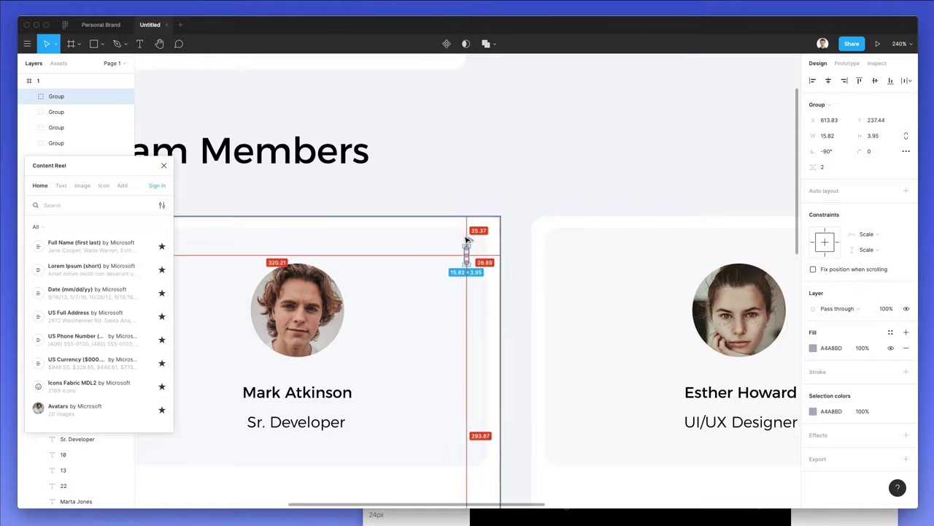
key("Right")
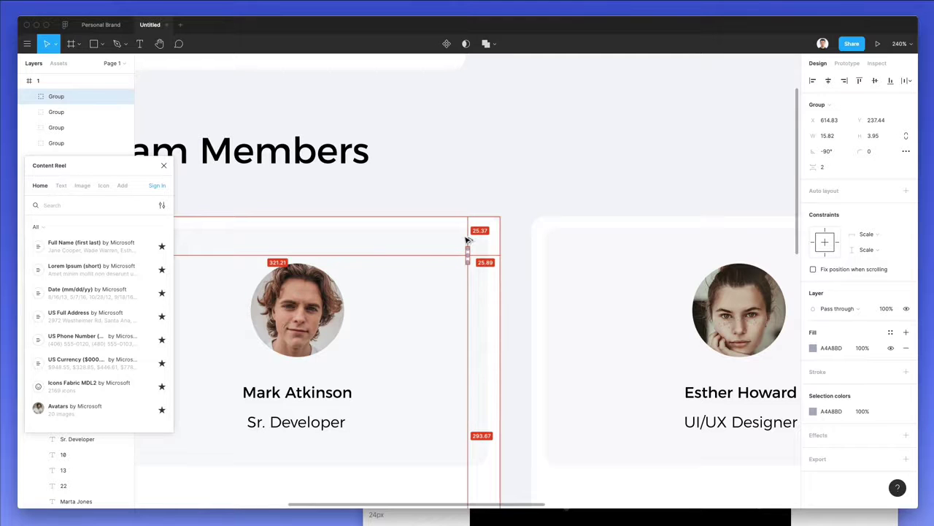
key("Left")
key("Down")
key("Left")
key("Down")
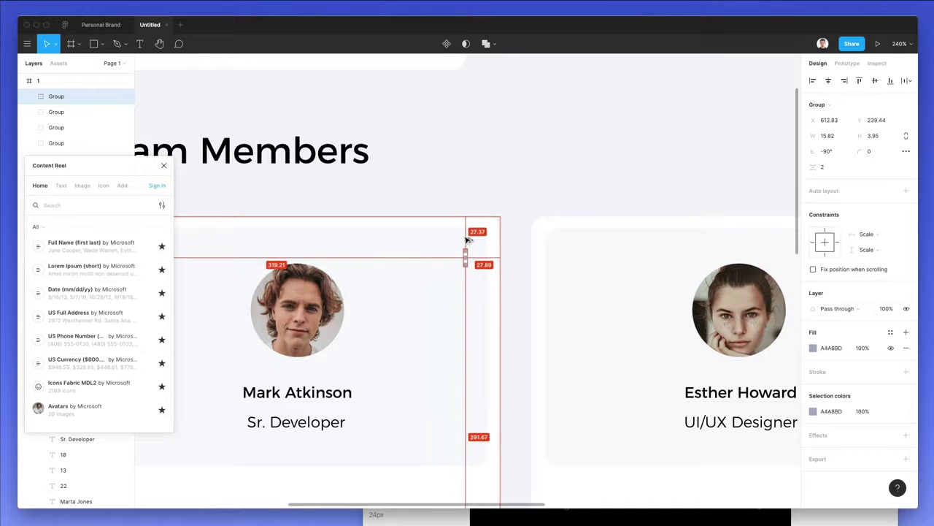
- Nudge the first card's three-dot icon 1 px left and 1 px down
key("Left")
key("Down")
key("shift+1")
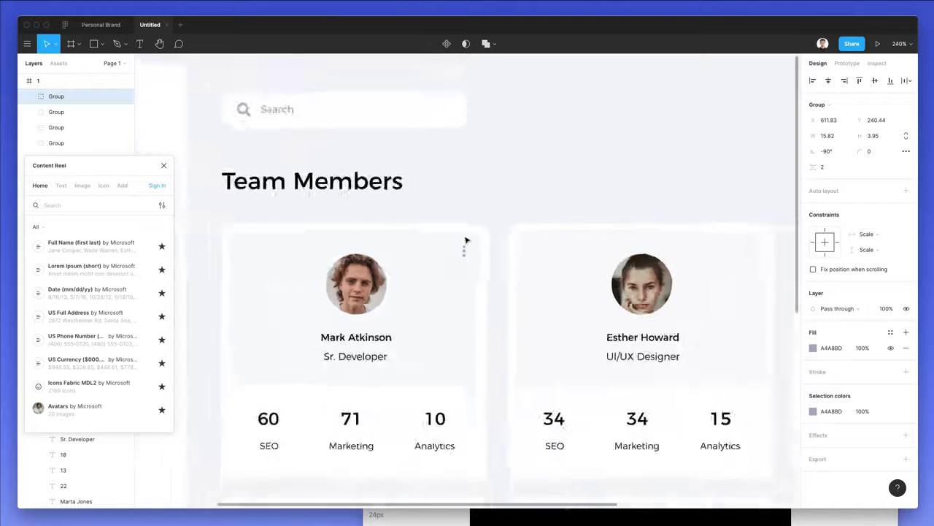
key("Escape")
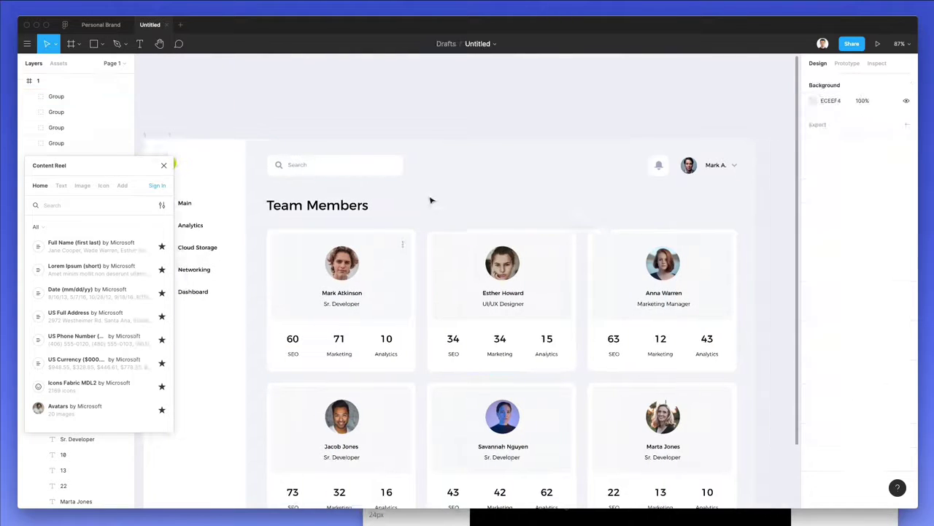
- Duplicate the three-dot icon to the same corner of the second and third cards and check its spacing
left_click(402, 244)
left_click_drag(402, 244, 566, 246)
key("ctrl+d")
left_click(580, 217)
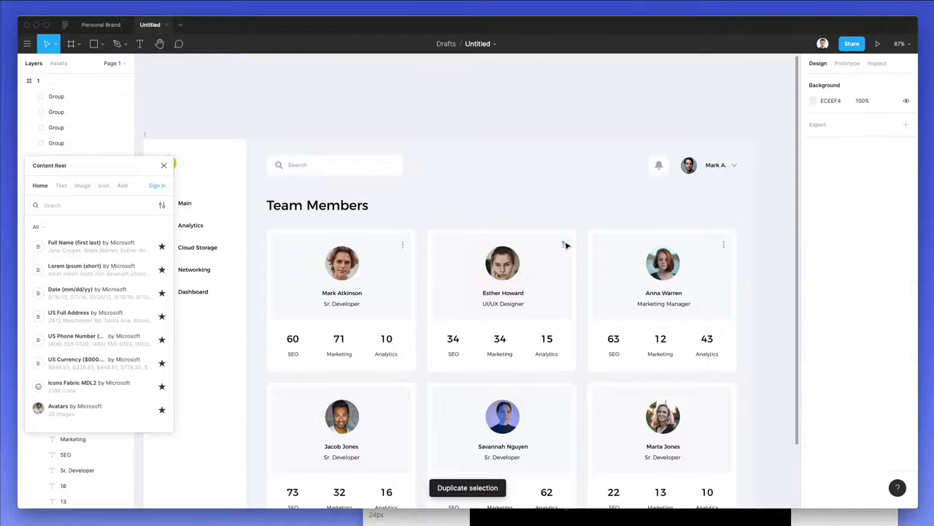
scroll(565, 246, "up", 5)
left_click(560, 248)
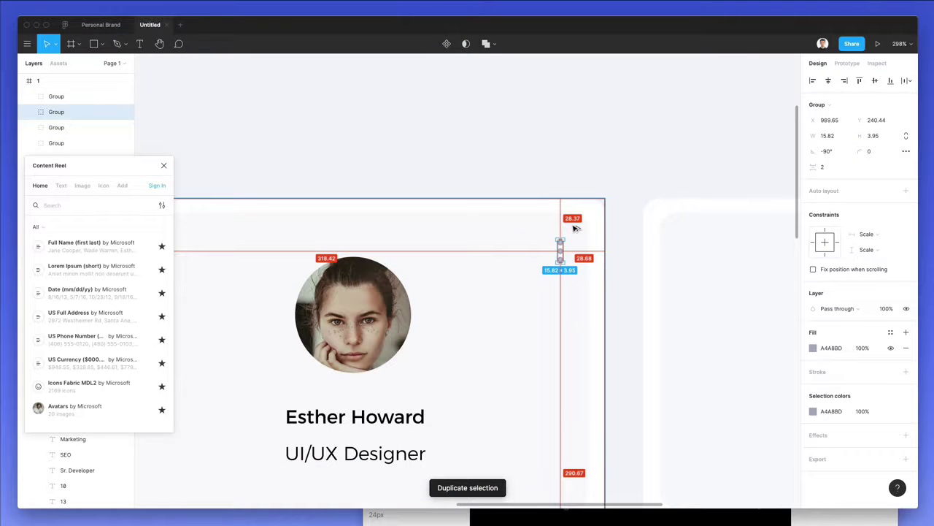
scroll(574, 231, "down", 3)
scroll(572, 234, "right", 5)
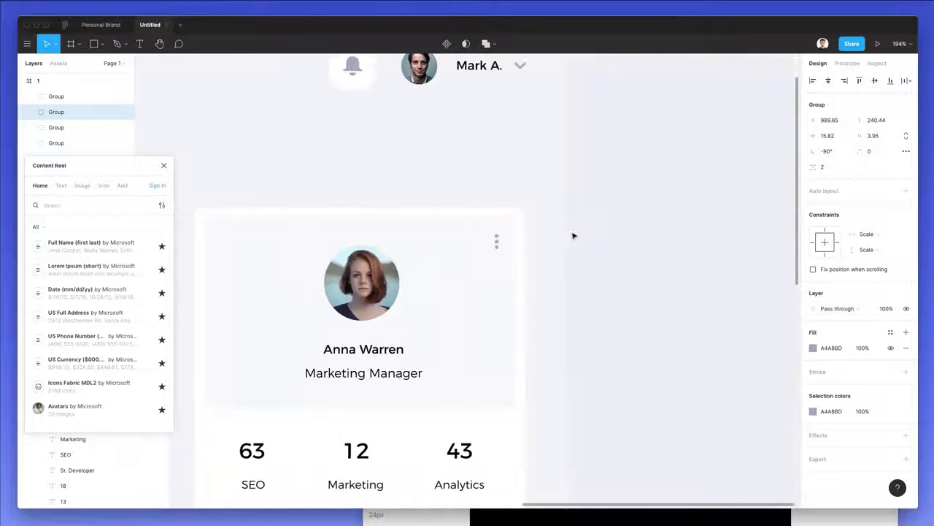
- Duplicate the three first-row options icons together onto the matching corners of the second-row cards
left_click(495, 239)
scroll(494, 234, "down", 2)
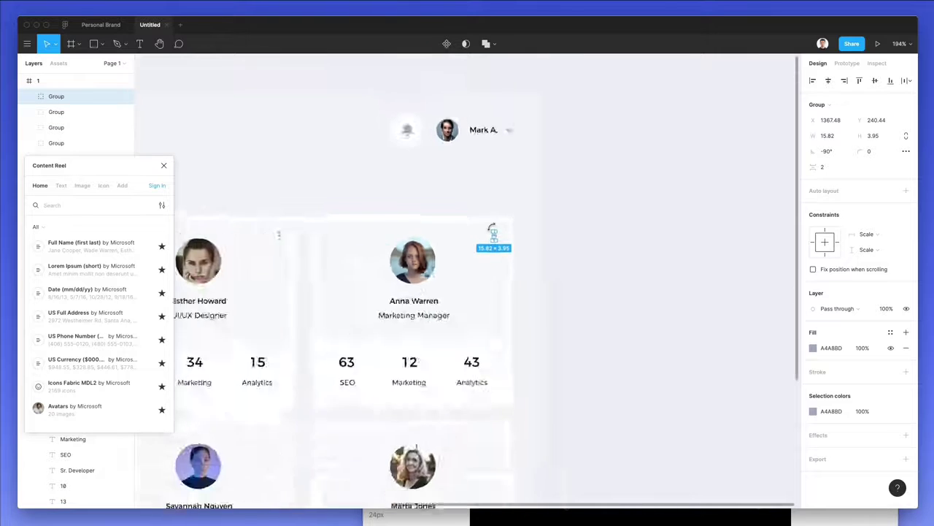
scroll(494, 232, "down", 2)
left_click(328, 236, "shift")
scroll(339, 237, "left", 5)
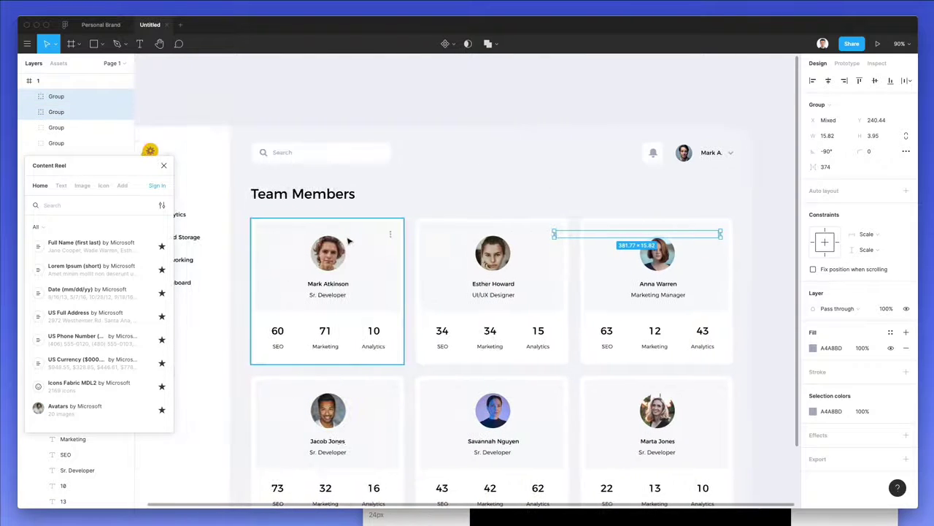
left_click(390, 234, "shift")
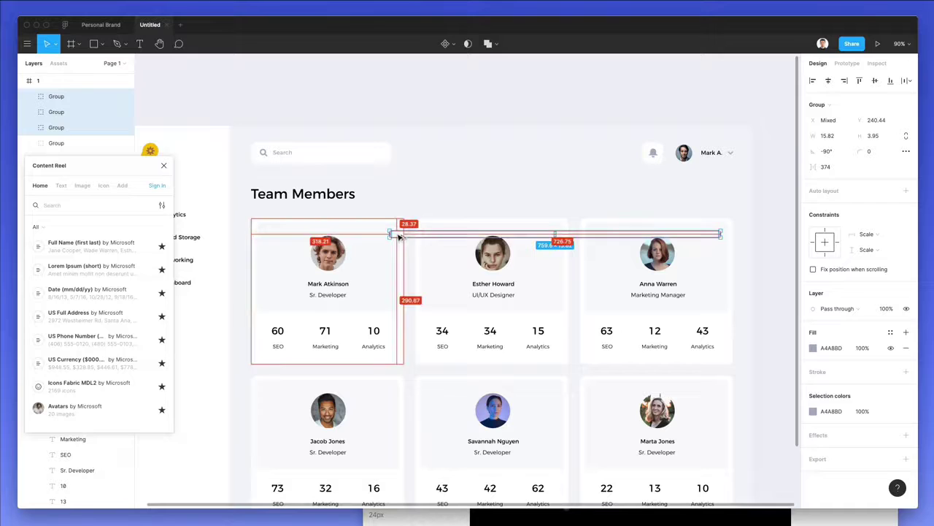
left_click_drag(397, 234, 389, 387)
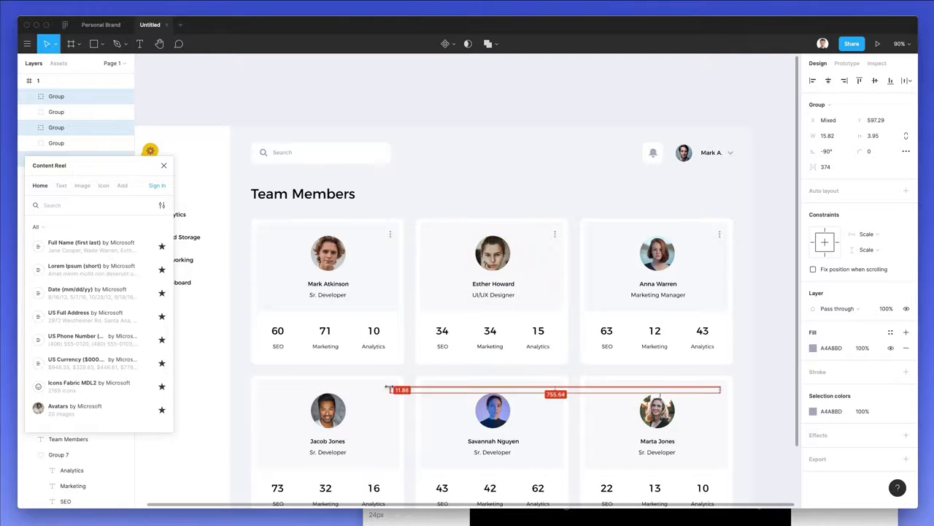
- Nudge the three second-row options icons down 4 px so their top spacing matches the first row
scroll(390, 387, "up", 8)
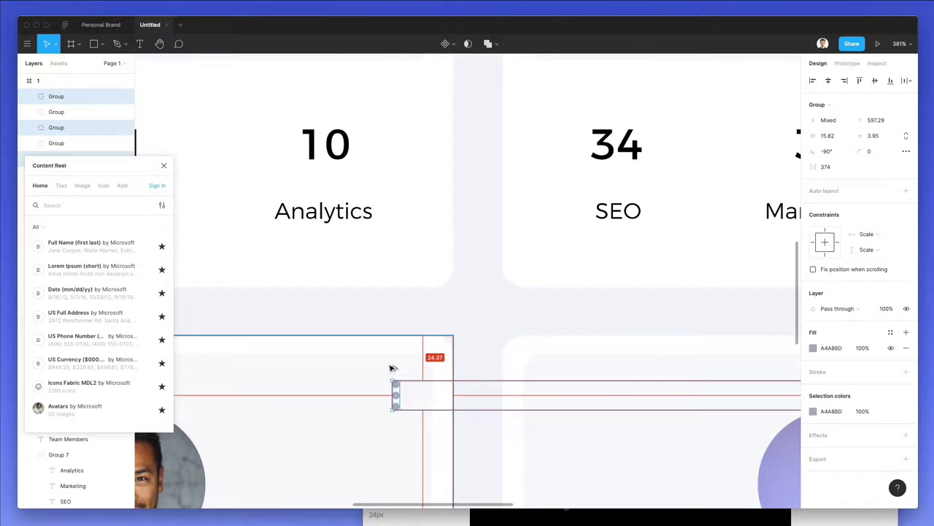
key("Down")
key("Down")
key("Down")
key("Down")
scroll(390, 367, "down", 6)
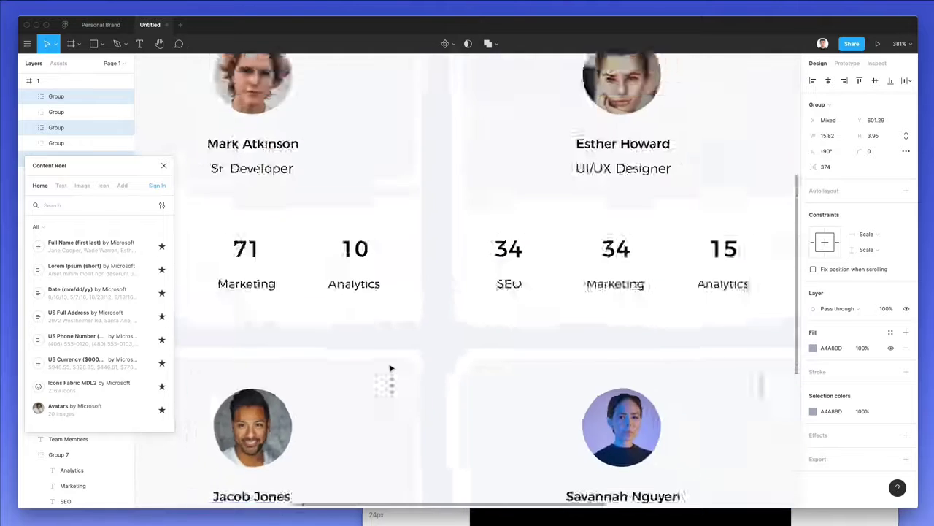
scroll(390, 368, "down", 10)
left_click(459, 214)
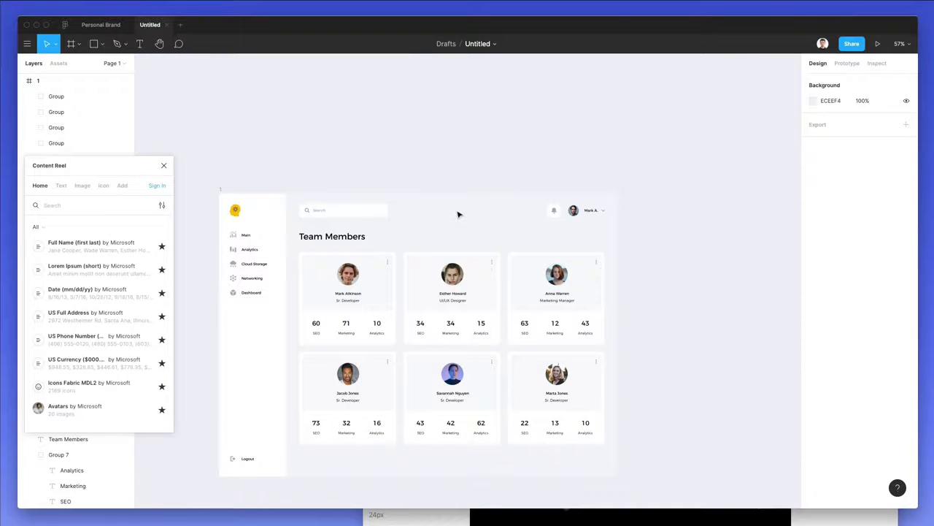
left_click(332, 236)
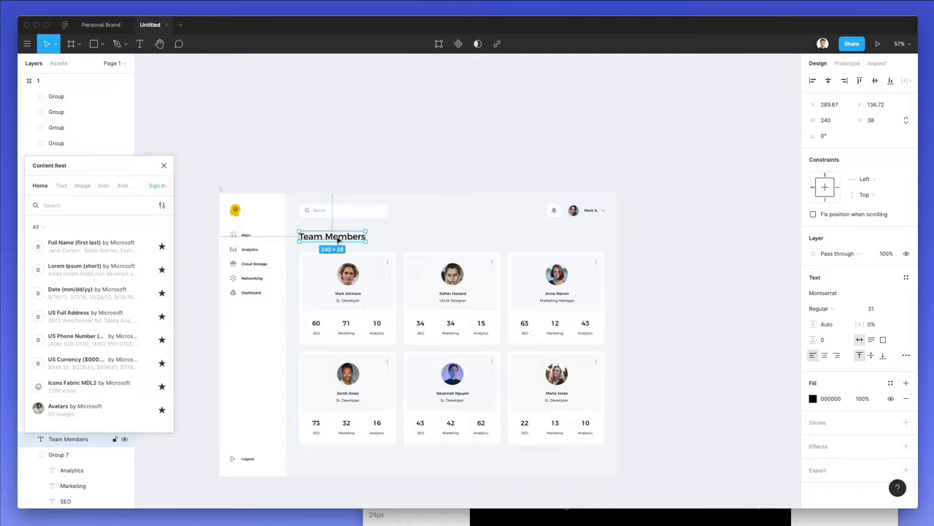
left_click(459, 223)
scroll(431, 346, "down", 2)
scroll(431, 349, "up", 8)
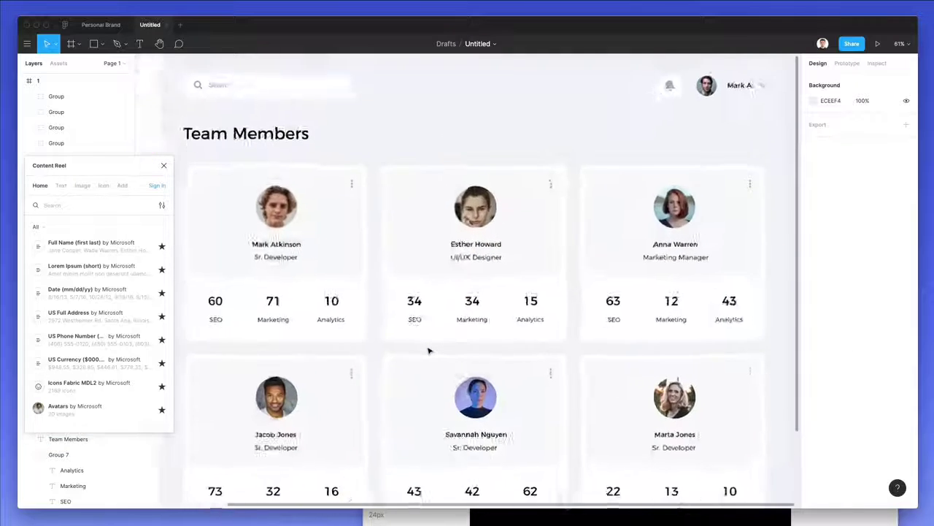
scroll(429, 351, "down", 4)
scroll(429, 349, "up", 5)
scroll(429, 349, "down", 1)
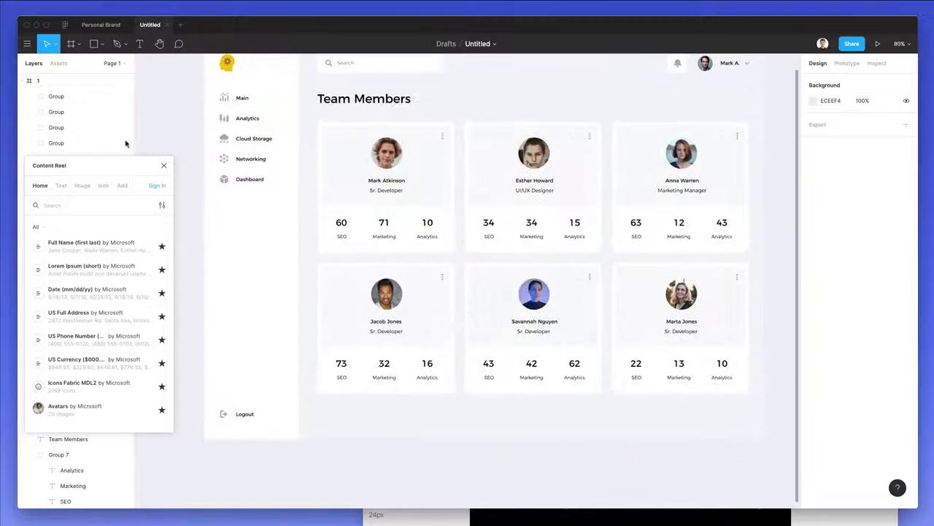
- Close the Content Reel plugin
left_click(164, 165)
scroll(461, 171, "right", 3)
scroll(461, 171, "up", 1)
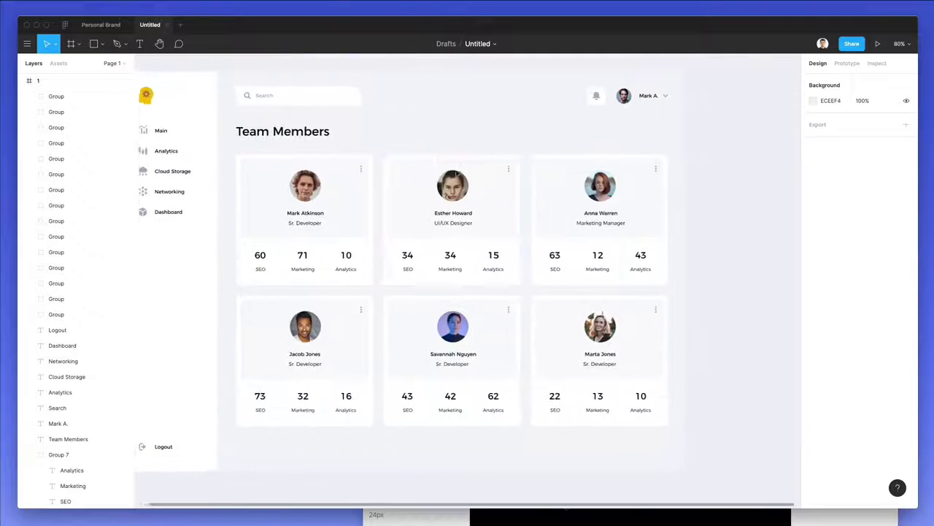
scroll(463, 168, "right", 1)
- Place a copy of the middle second-row card's white background below that card and resize it to about 351 × 50
left_click(466, 427)
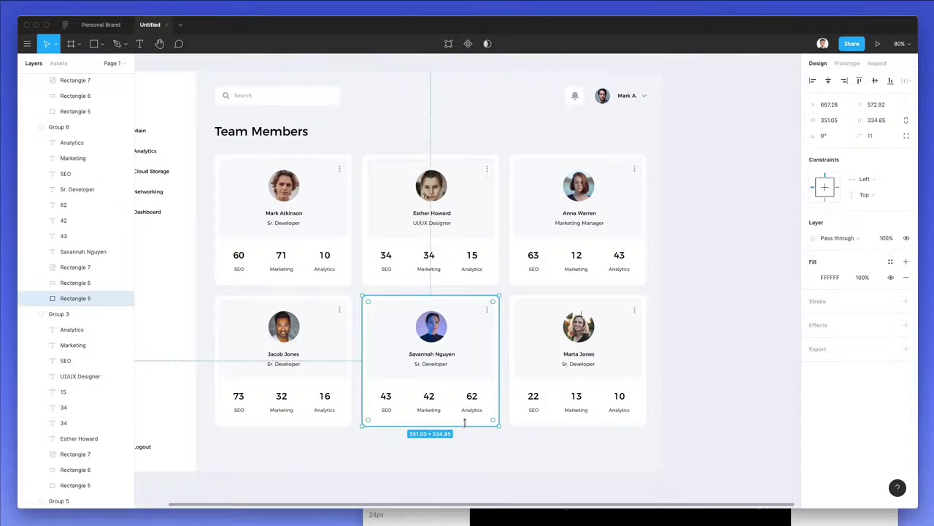
key("super+c")
key("super+v")
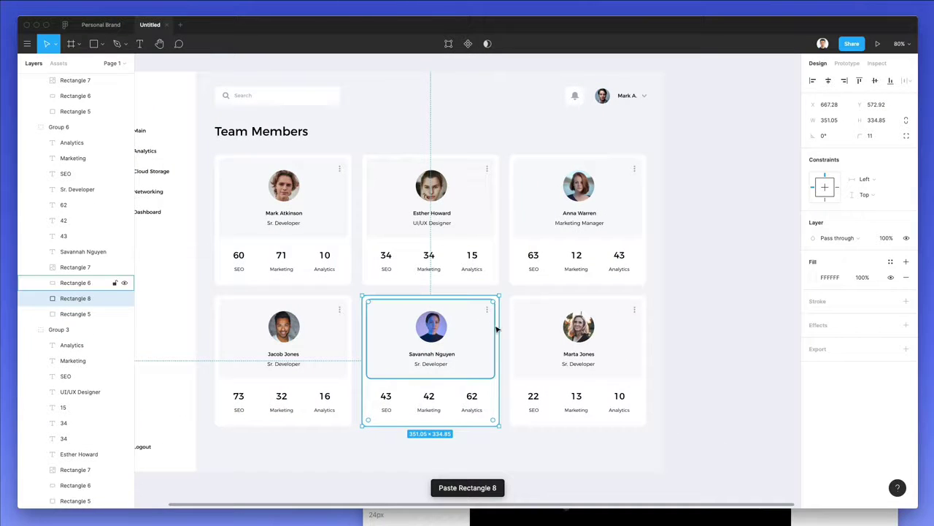
left_click_drag(497, 330, 481, 459)
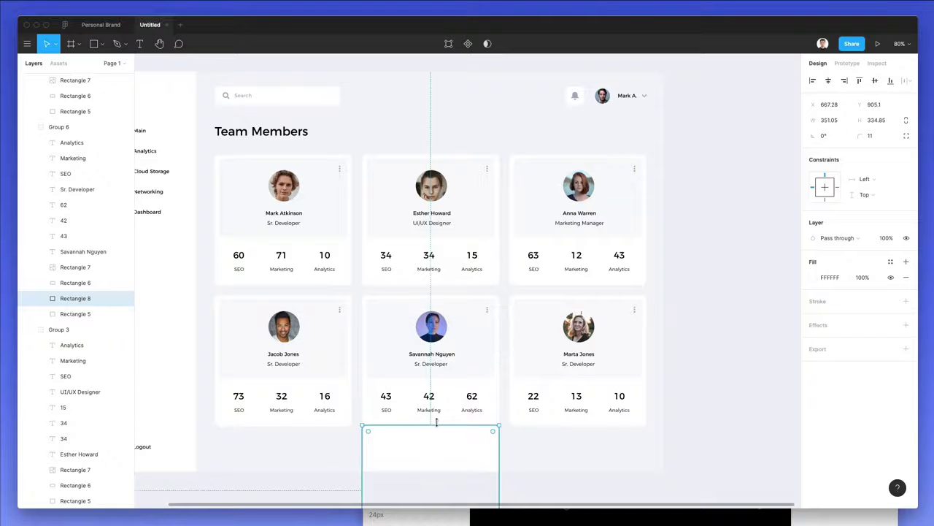
left_click_drag(436, 425, 432, 394)
scroll(436, 440, "down", 2)
scroll(436, 440, "down", 1)
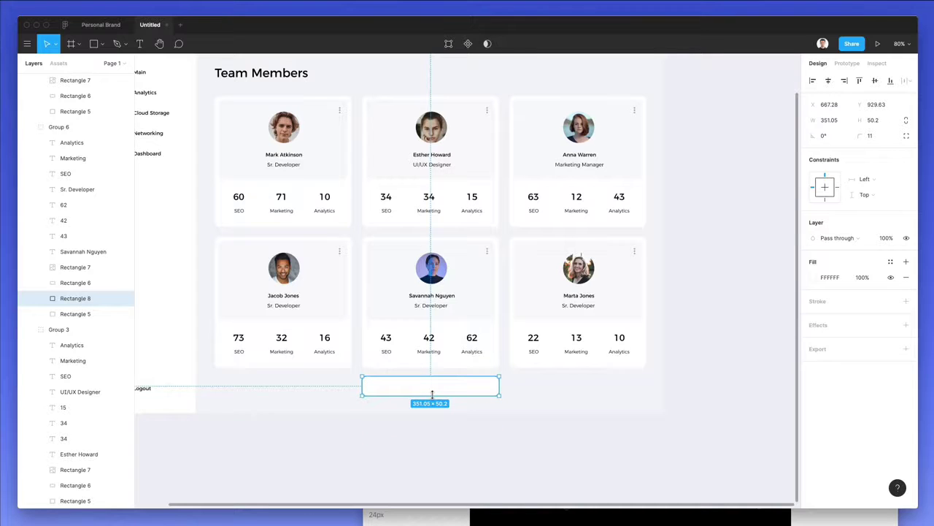
left_click(524, 385)
- Move the new rectangle's layer out of the card group to just above the Team Members title layer
left_click(443, 389)
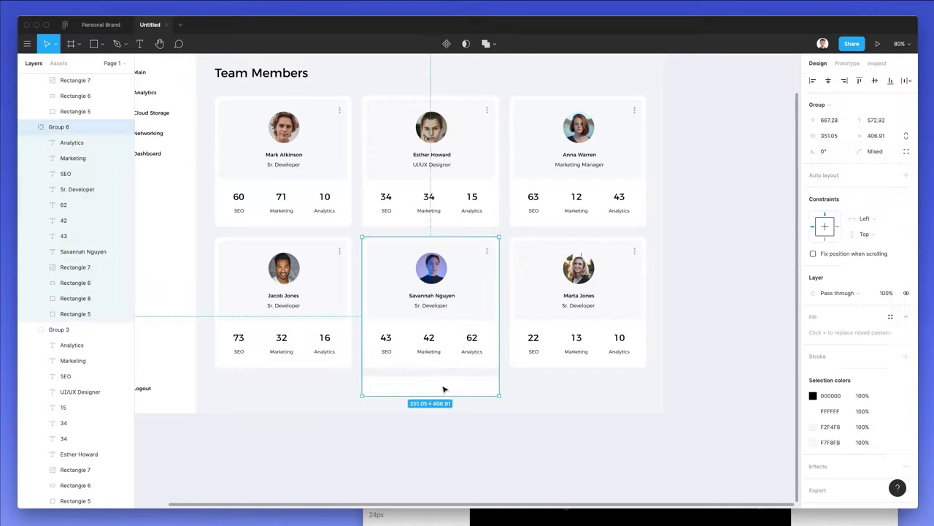
double_click(444, 392)
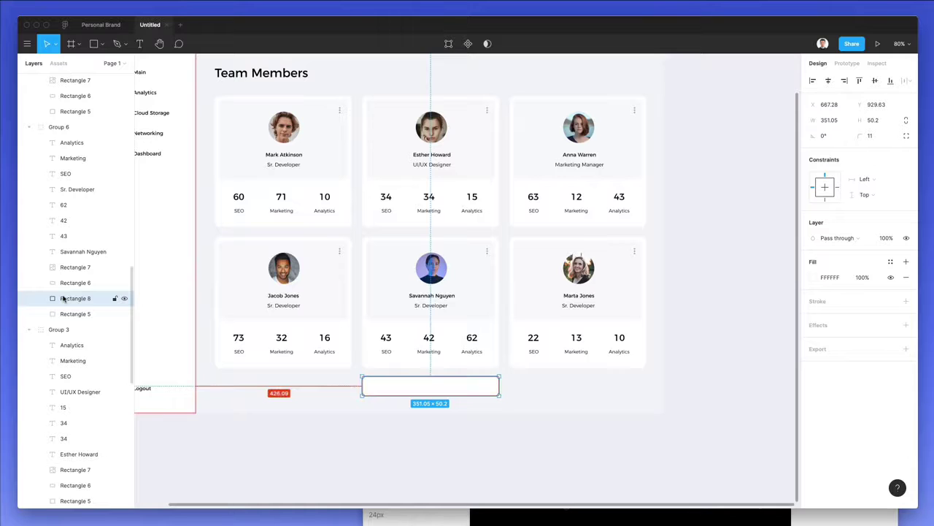
key("super+bracketright")
key("super+bracketright")
key("super+bracketright")
key("super+bracketright")
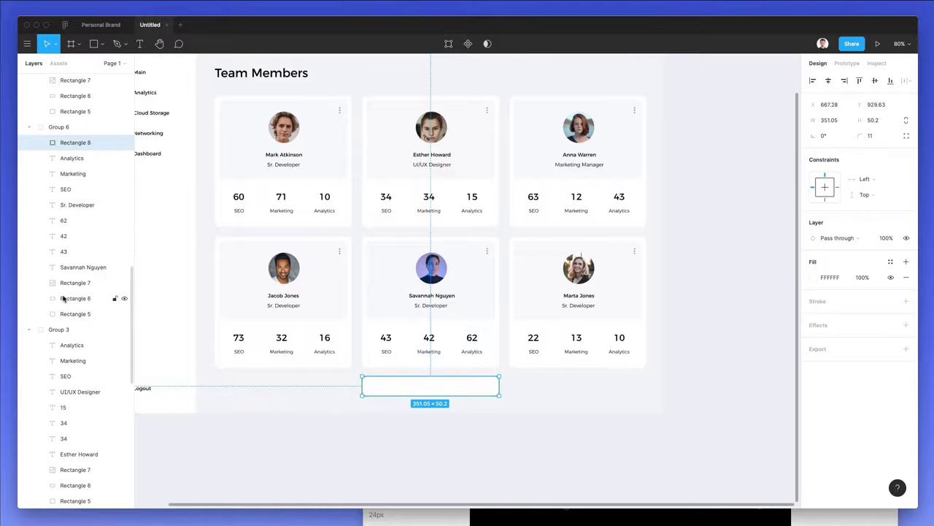
scroll(67, 299, "up", 5)
scroll(69, 355, "down", 2)
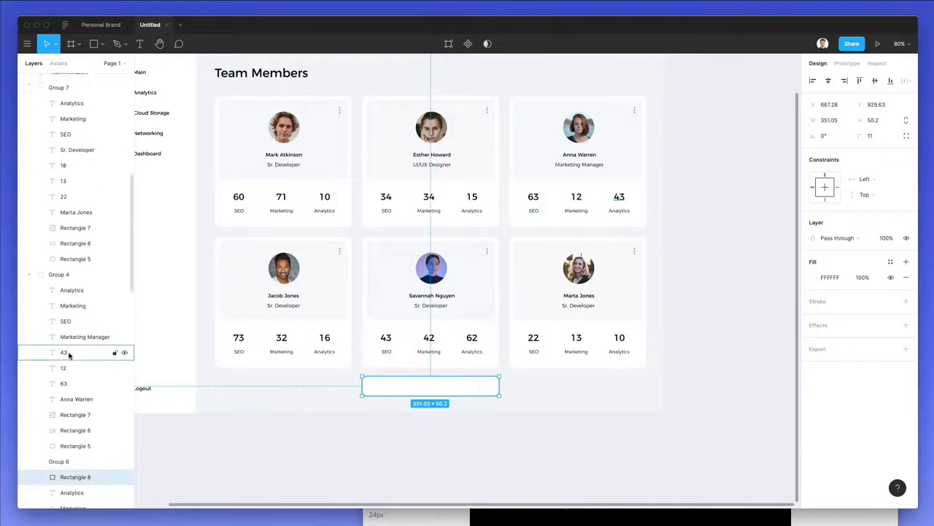
left_click_drag(76, 474, 71, 102)
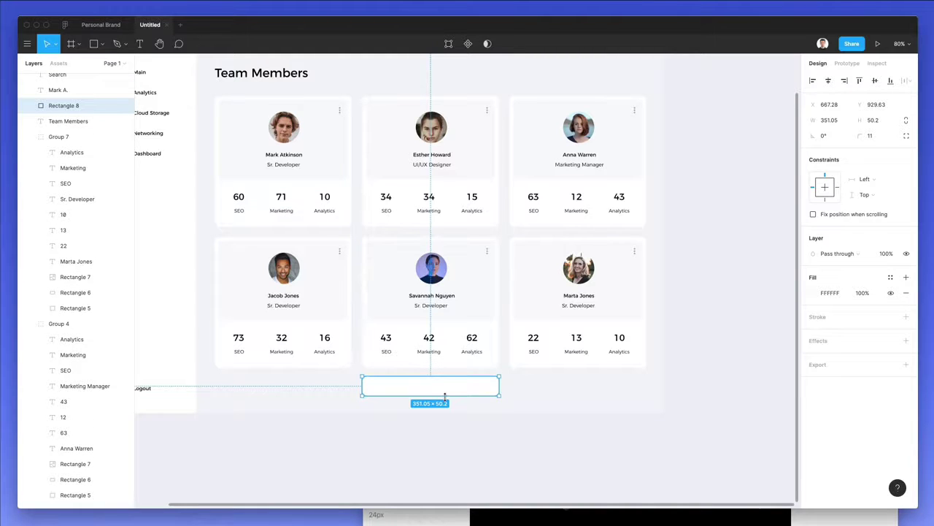
- Narrow the white rectangle to a square of about 50 × 50 and place a copy to its right
scroll(443, 395, "up", 5)
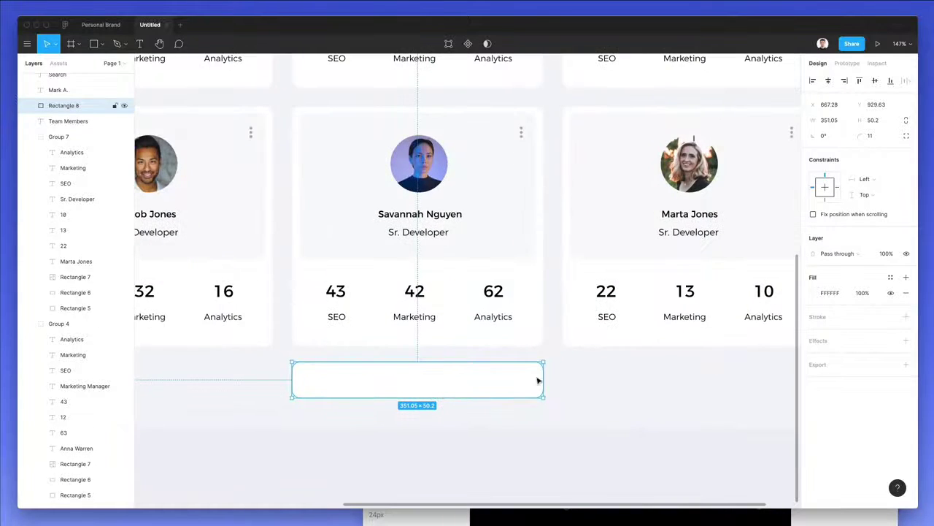
left_click_drag(545, 378, 423, 382)
double_click(344, 321)
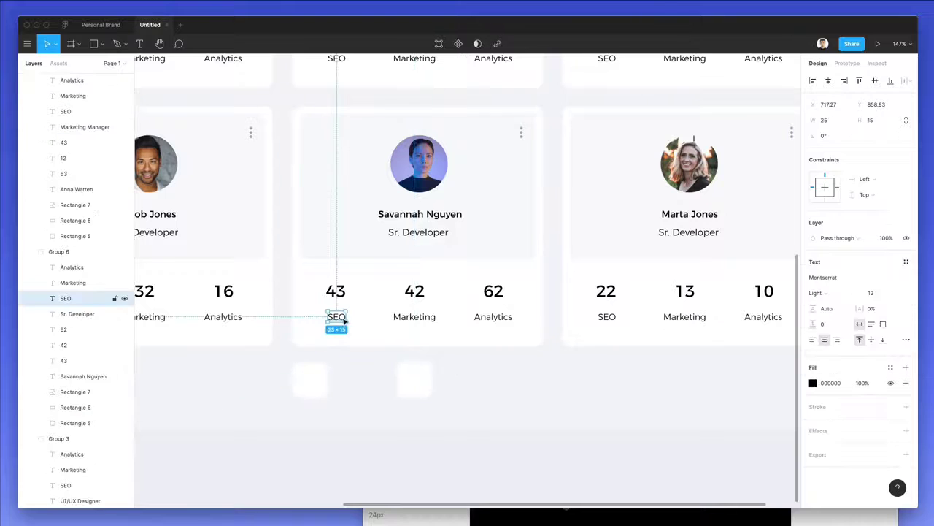
left_click(555, 377)
- Place a copy of the middle card's name text between the two squares and change it to "of"
double_click(420, 214)
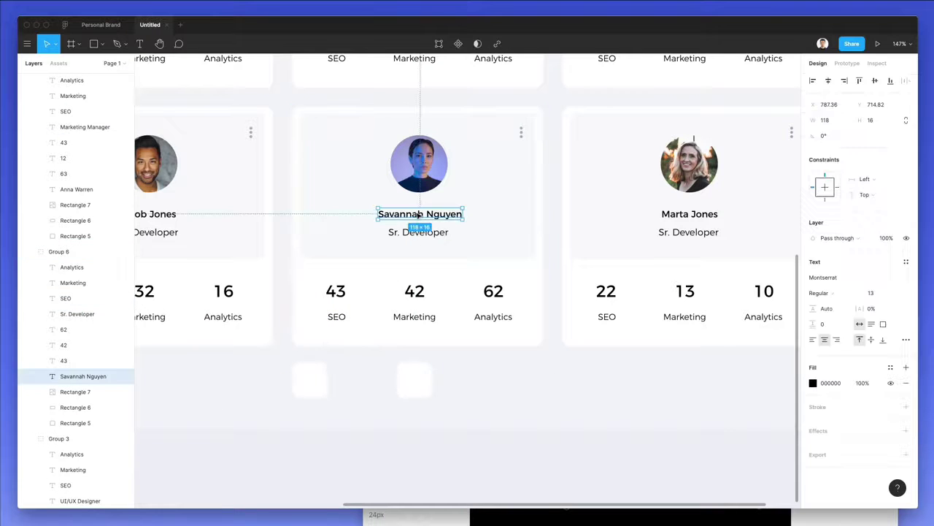
key("ctrl+c")
key("ctrl+v")
left_click_drag(417, 219, 363, 385)
double_click(360, 374)
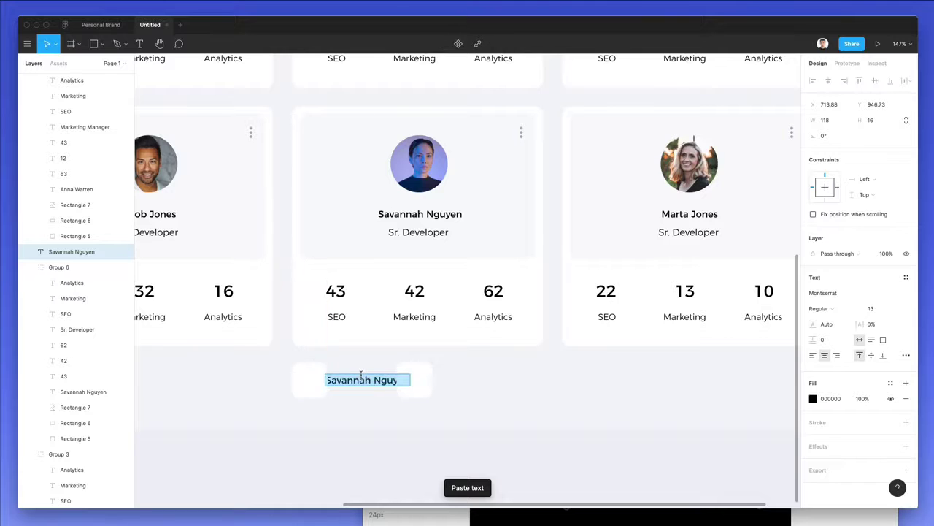
type("off")
key("Escape")
key("Return")
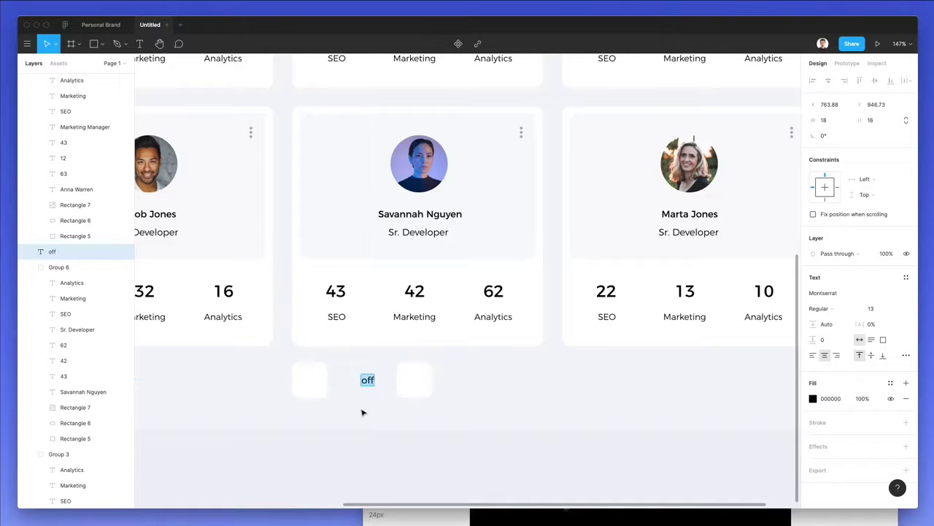
type("of")
key("Escape")
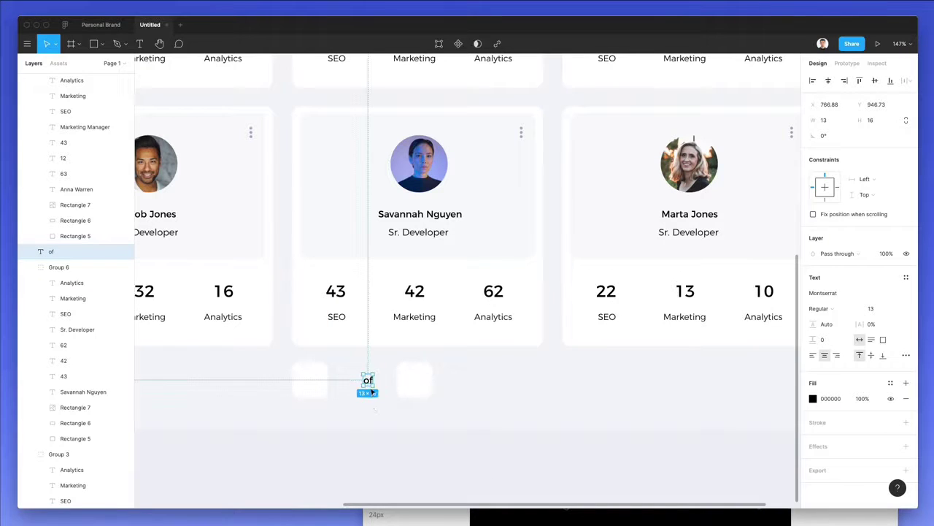
- Place a copy of the "of" text in the first square and change it to 1
left_click_drag(368, 380, 309, 379)
double_click(309, 378)
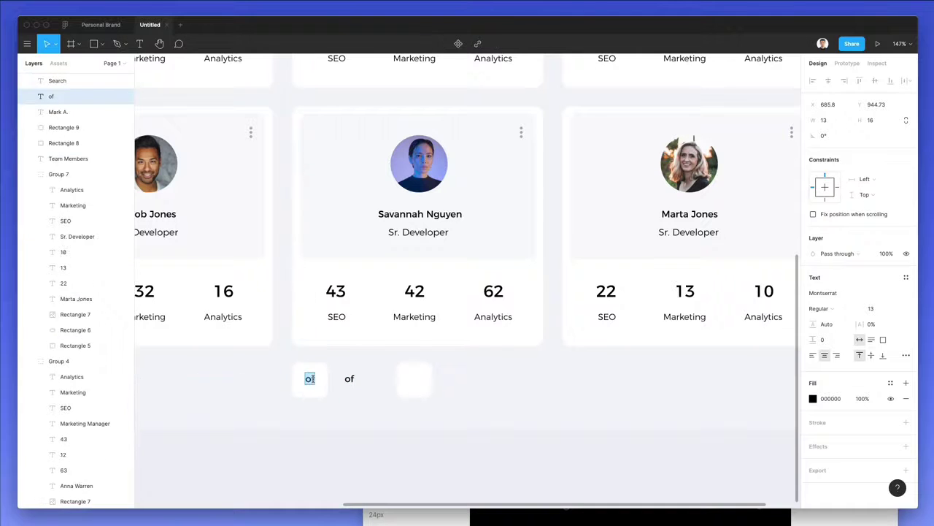
key("Escape")
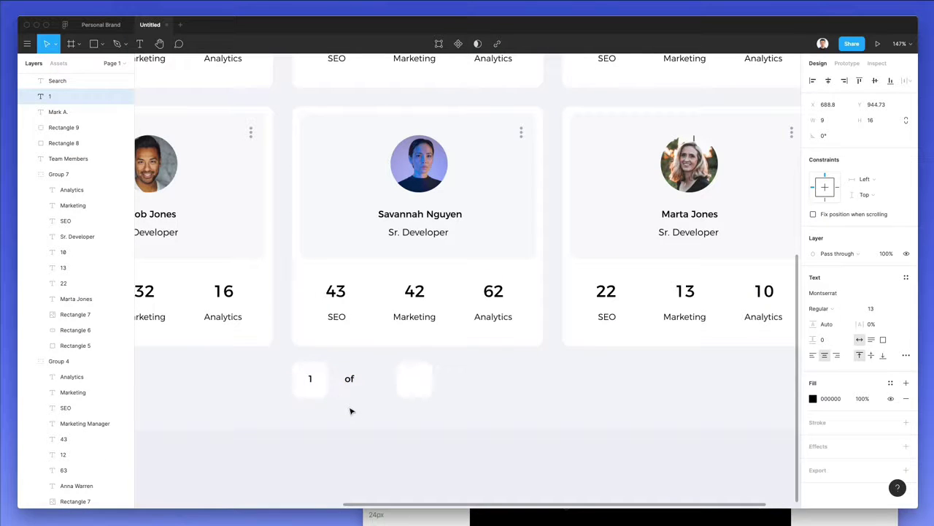
- Place a copy of the page number in the second square as 21 and move that square with its number closer to "of"
left_click_drag(311, 379, 416, 378)
double_click(416, 379)
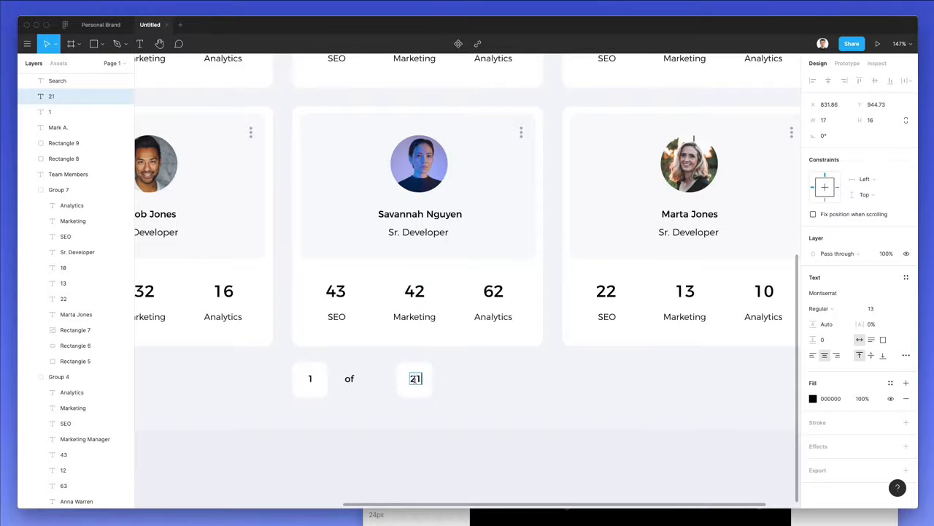
type("21")
key("Escape")
left_click(453, 367)
left_click_drag(453, 367, 390, 379)
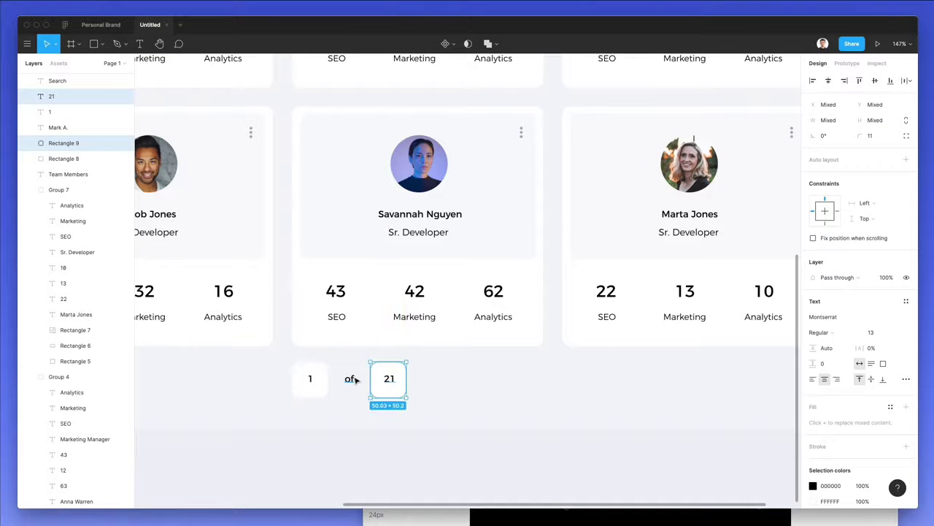
- Recolour the "of" text with the search icon's grey, A4A8BD
left_click(350, 378)
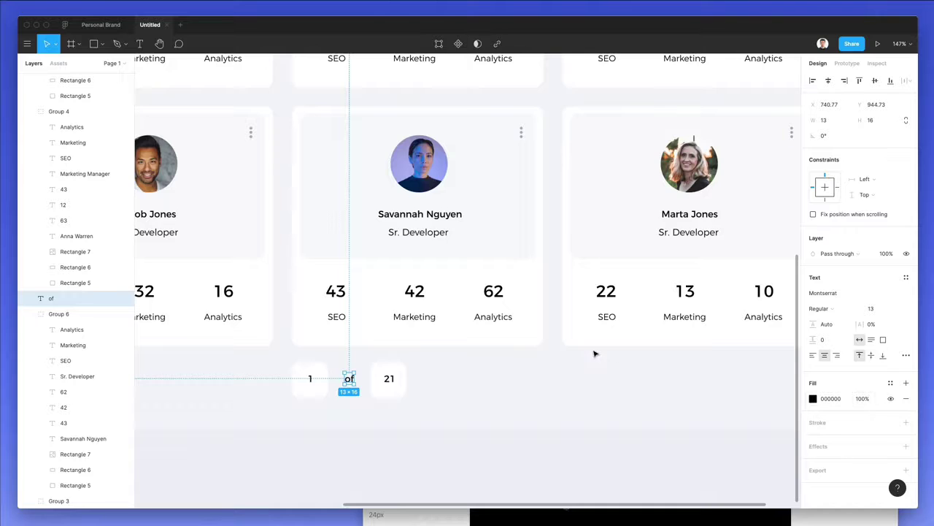
scroll(595, 354, "up", 10)
scroll(595, 354, "left", 8)
key("i")
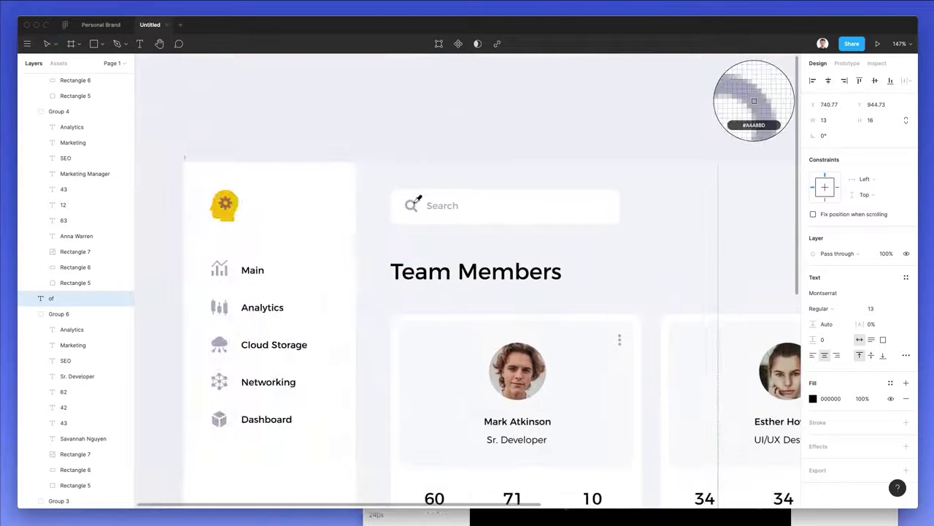
left_click(413, 204)
scroll(523, 340, "down", 10)
scroll(523, 341, "right", 5)
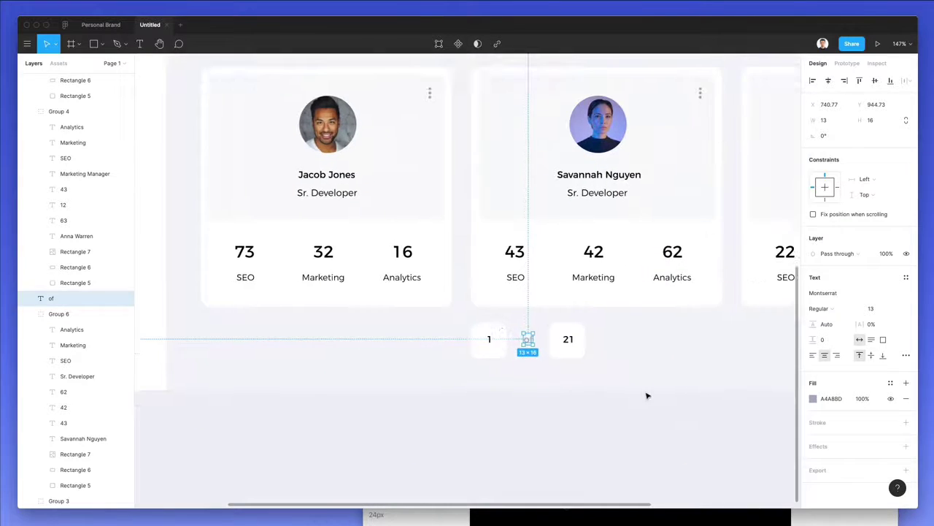
left_click(646, 396)
- Place a copy of the page number 1 square to its left, without a number
scroll(562, 340, "right", 4)
left_click_drag(553, 320, 389, 381)
left_click(406, 383)
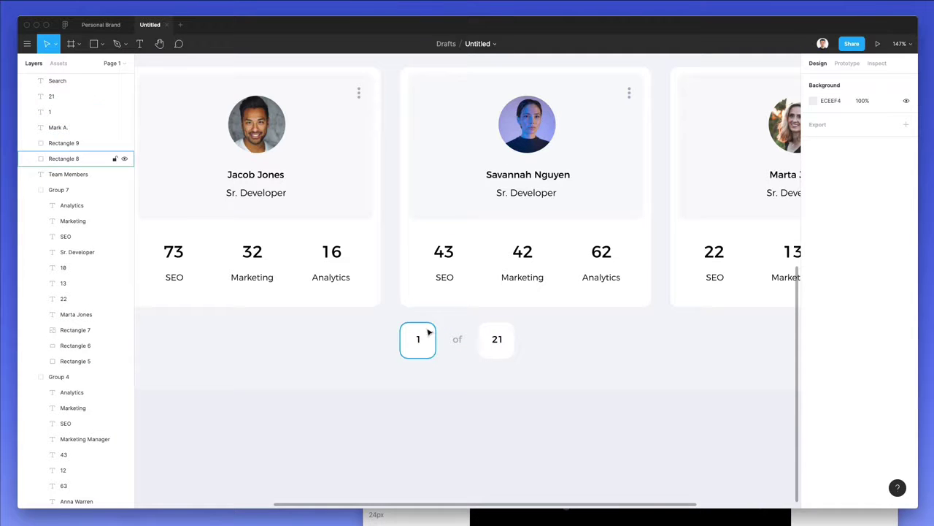
left_click_drag(429, 333, 377, 327, "alt")
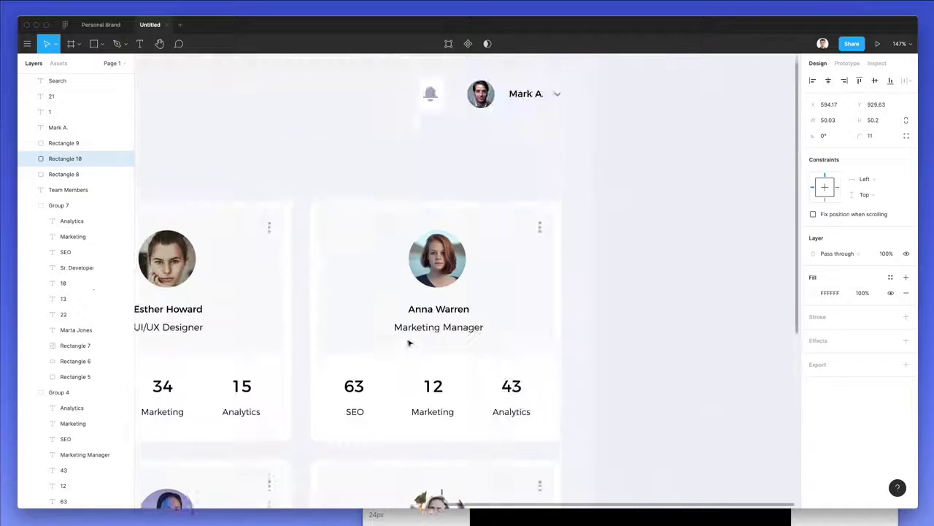
- Place a copy of the header's profile dropdown arrow in the empty pagination square
scroll(519, 152, "up", 2)
left_click(557, 128)
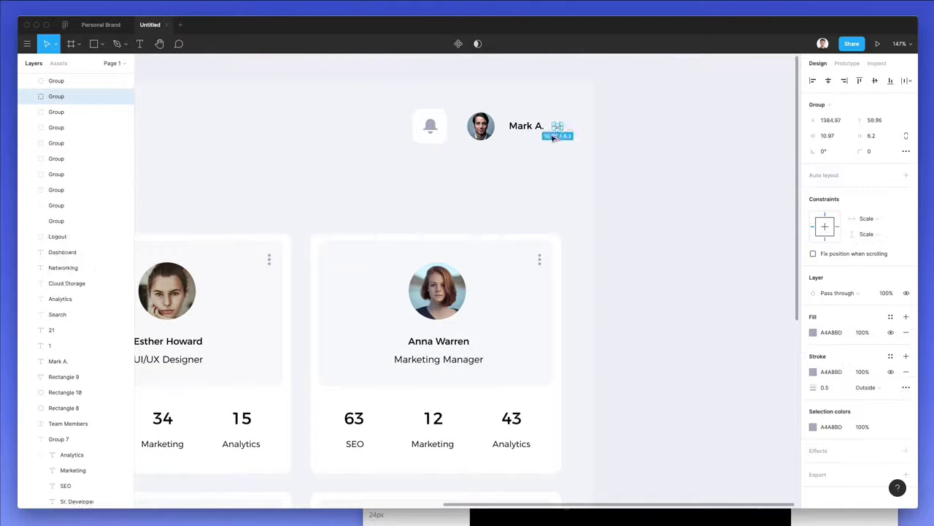
scroll(557, 131, "down", 5)
scroll(557, 132, "left", 5)
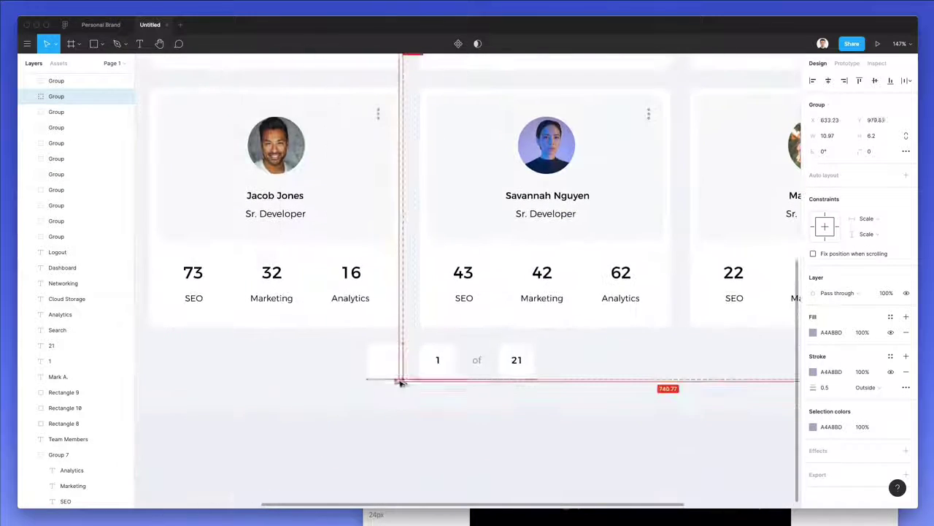
left_click_drag(401, 382, 389, 363)
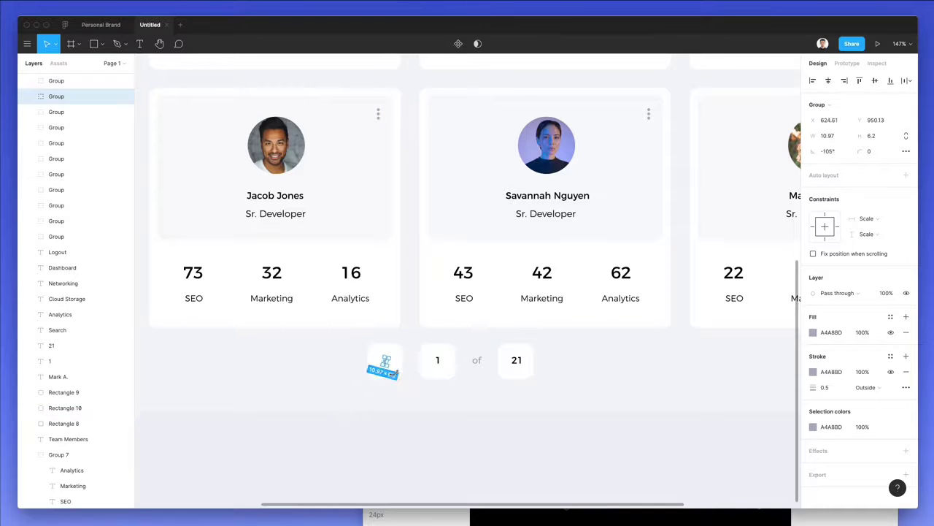
- Rotate the copied arrow to -90° so it points left and enlarge it to about 15 × 9
key("Escape")
scroll(387, 365, "up", 5)
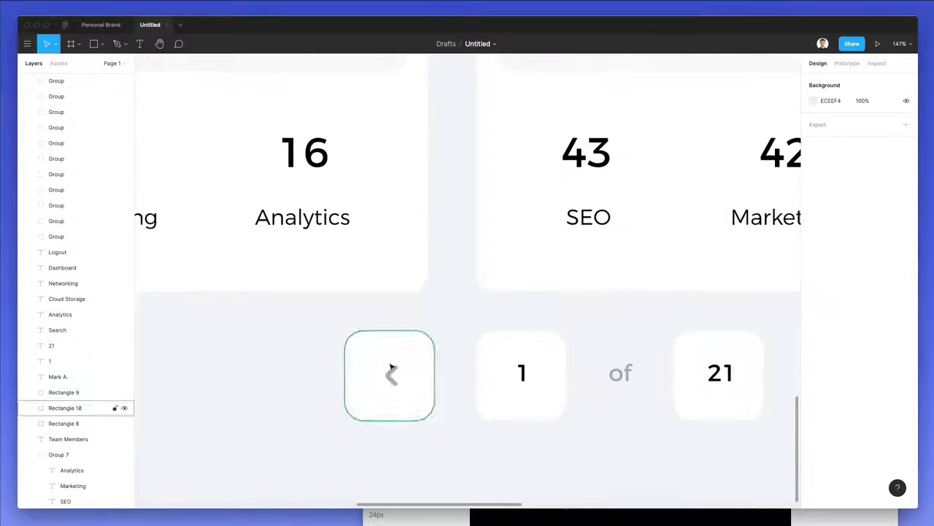
left_click(394, 373)
left_click_drag(383, 373, 380, 372)
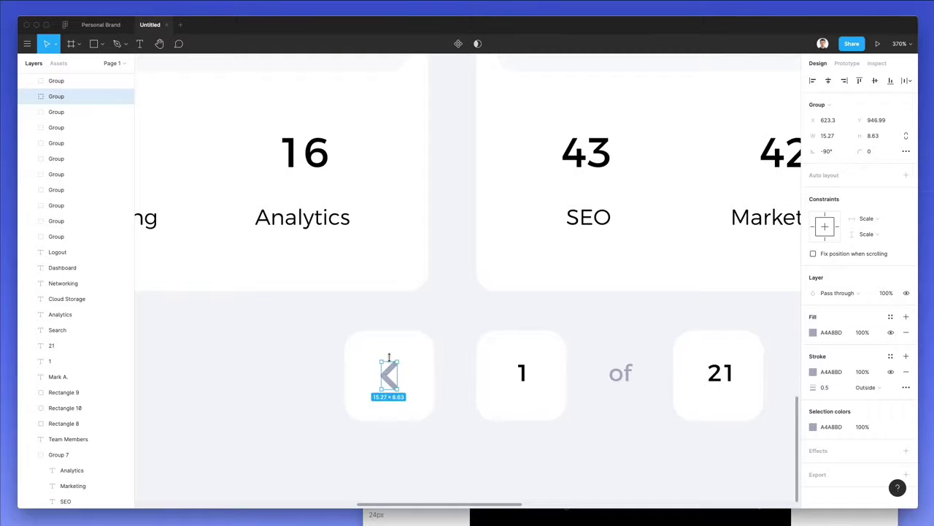
- Add a stroke to the arrow's square in the arrow's grey, A4A8BD
left_click(420, 354)
left_click(818, 316)
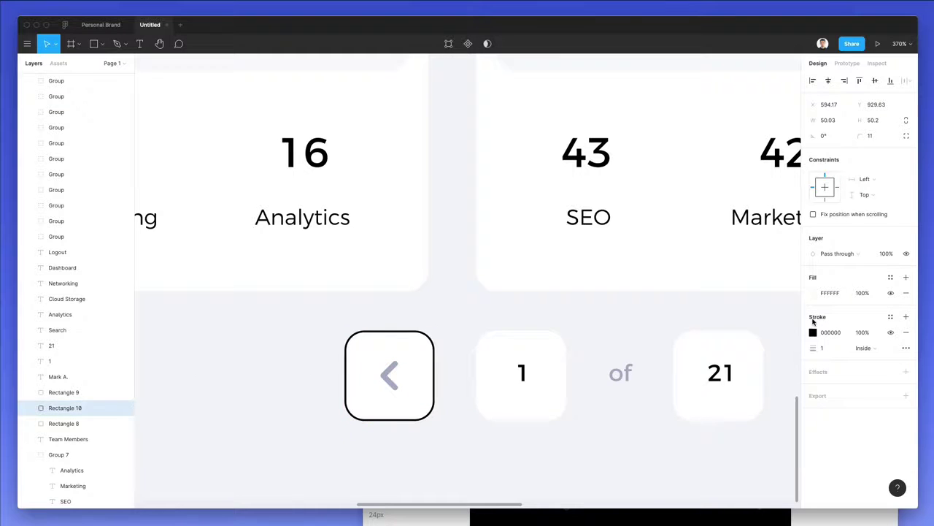
key("i")
left_click(398, 373)
key("super+z")
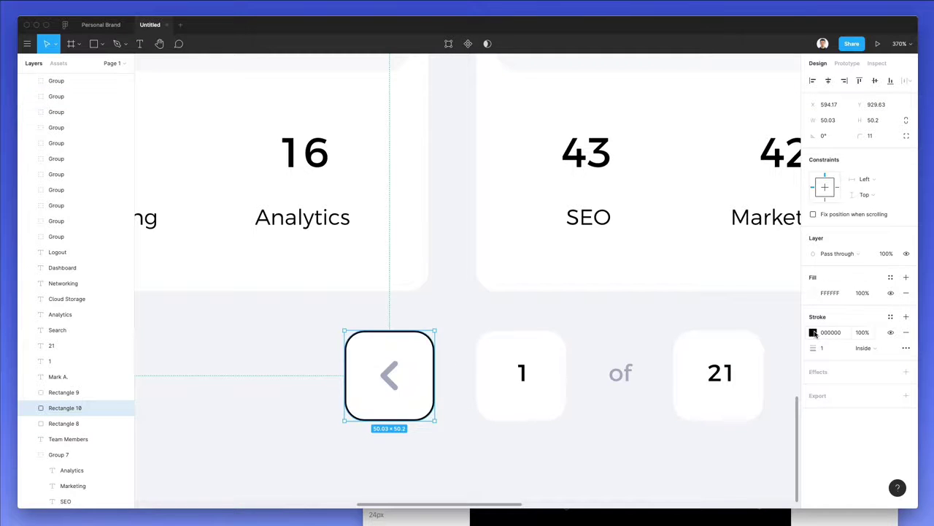
left_click(815, 334)
key("i")
left_click(388, 375)
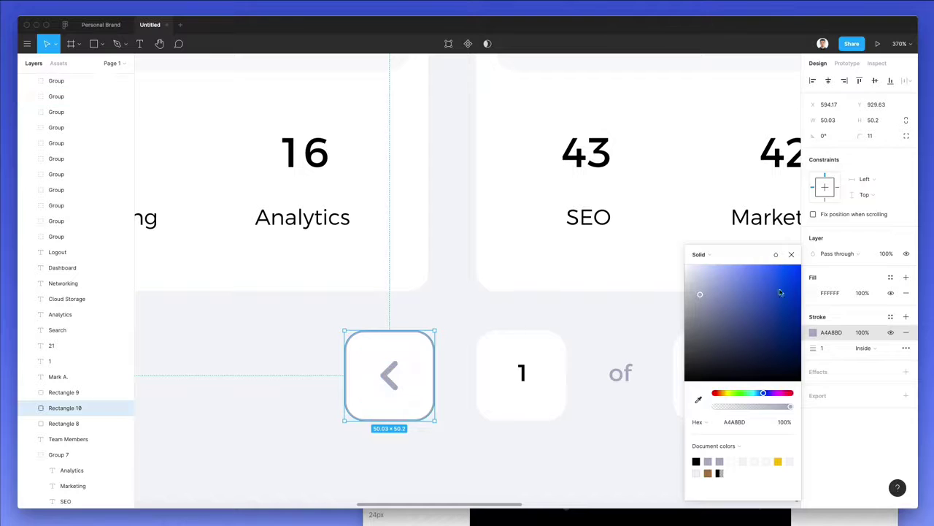
- Hide the white fill of the arrow's square and set its stroke width to 2
left_click(830, 300)
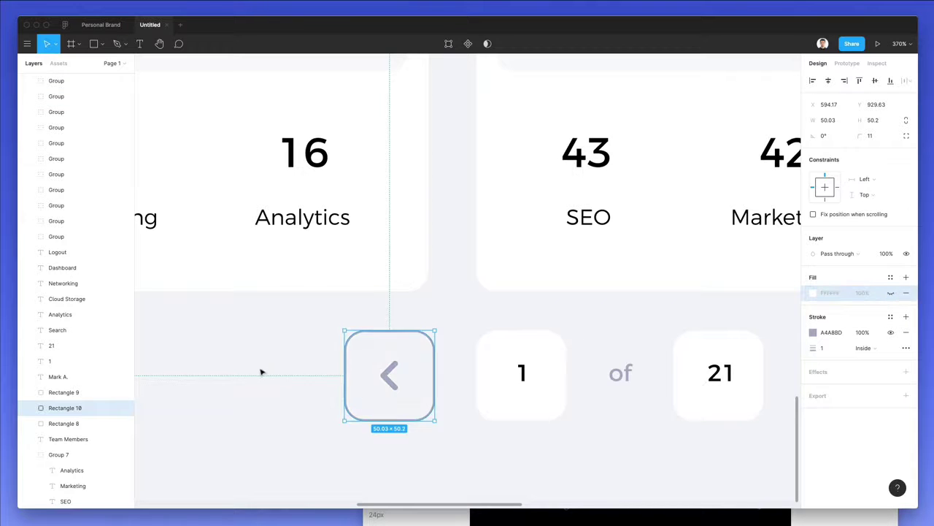
scroll(260, 372, "down", 5)
left_click(259, 371)
left_click(318, 353)
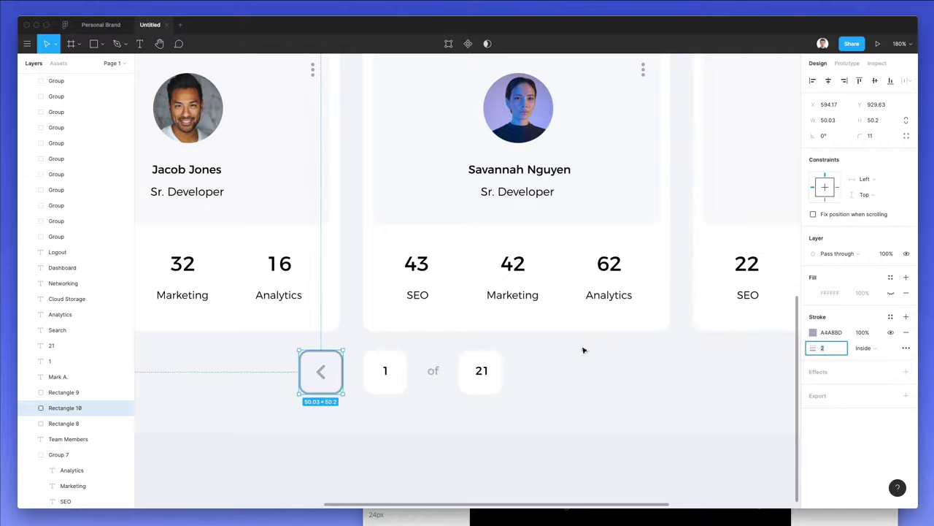
scroll(577, 349, "down", 2)
key("Return")
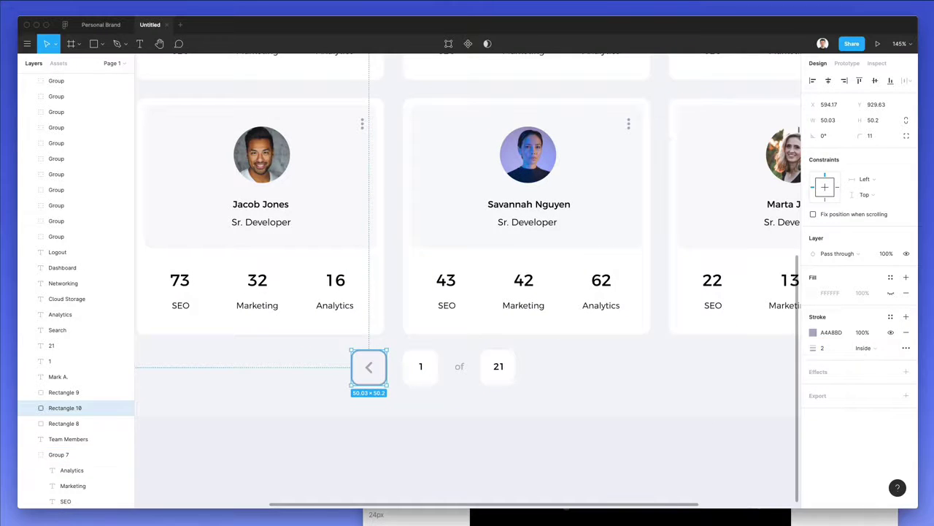
key("Escape")
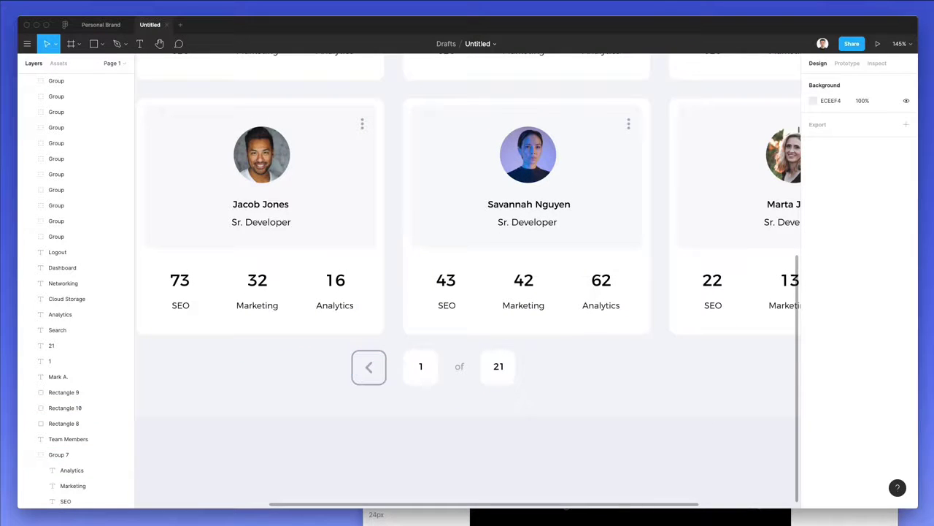
- Lower the opacity of the arrow's outlined square to 30%
left_click(371, 350)
key("5")
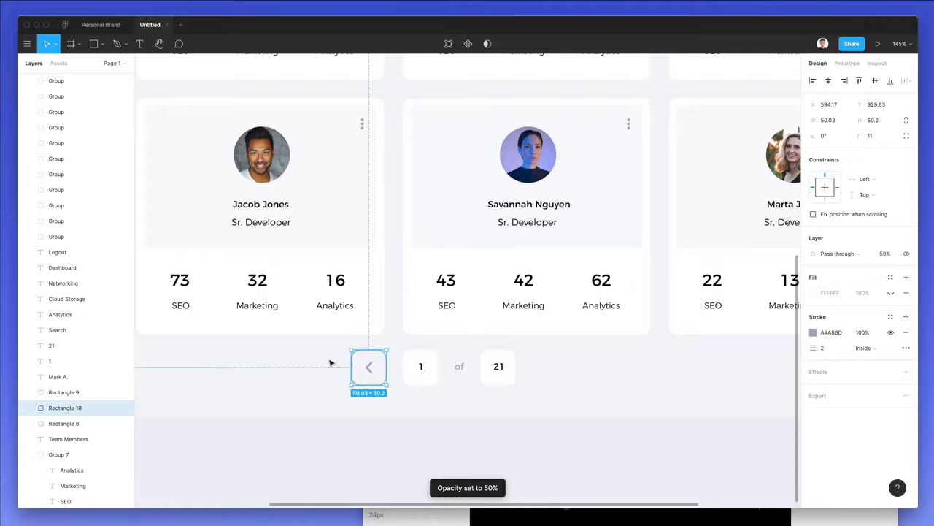
key("3")
key("Escape")
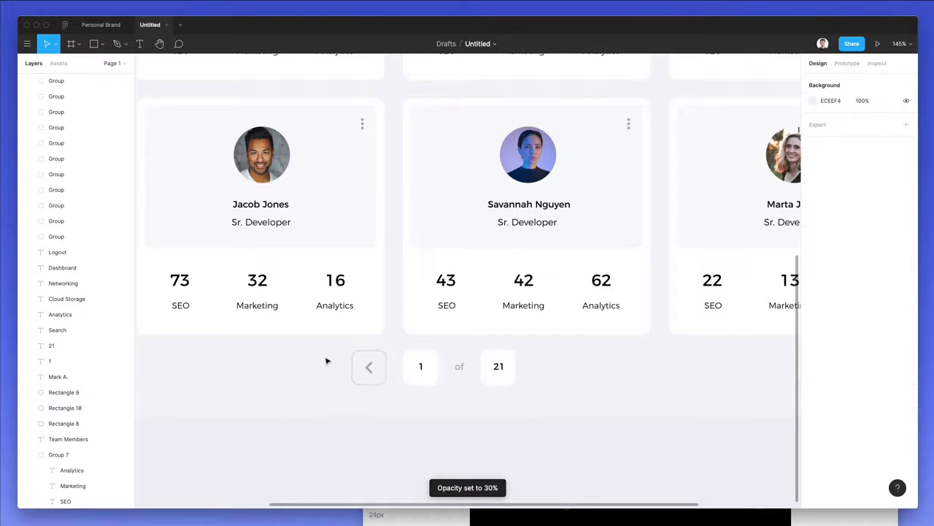
- Shrink the arrow's outlined square around its centre to about 35 × 35
left_click(382, 356)
key("alt")
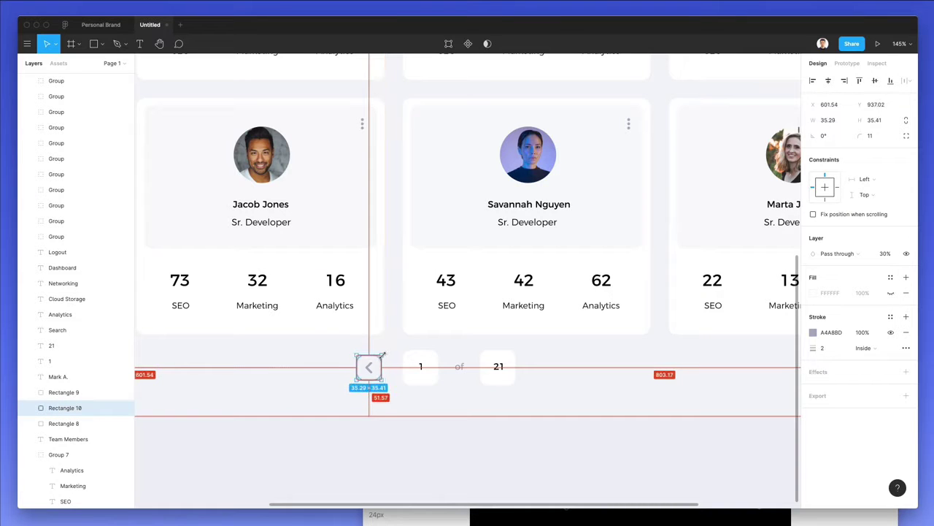
left_click(297, 361)
- Group the arrow with its outline and place a copy rotated 180° to the right of the 21 square
left_click_drag(309, 350, 519, 392)
left_click_drag(640, 399, 323, 360)
left_click(471, 410)
- Set the page numbers 1 and 21 to Medium font weight
left_click(421, 367)
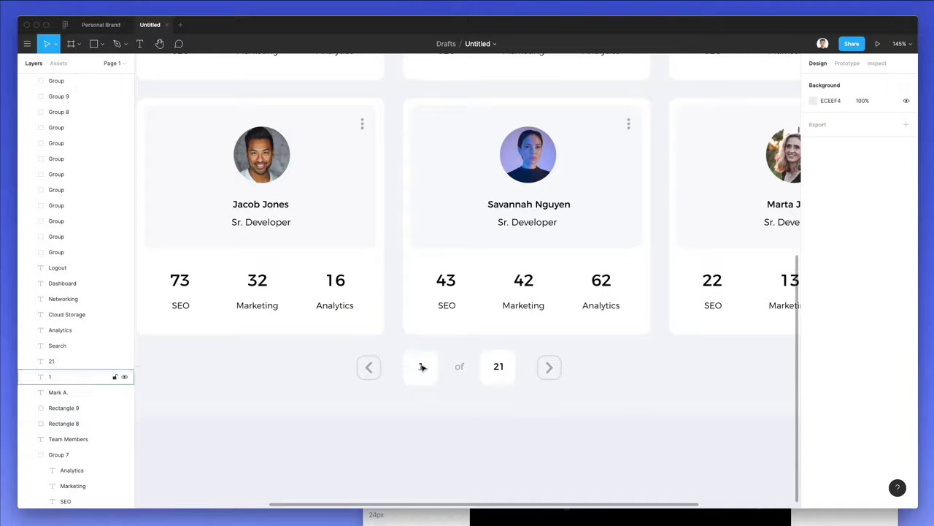
left_click(498, 367, "shift")
left_click(825, 349)
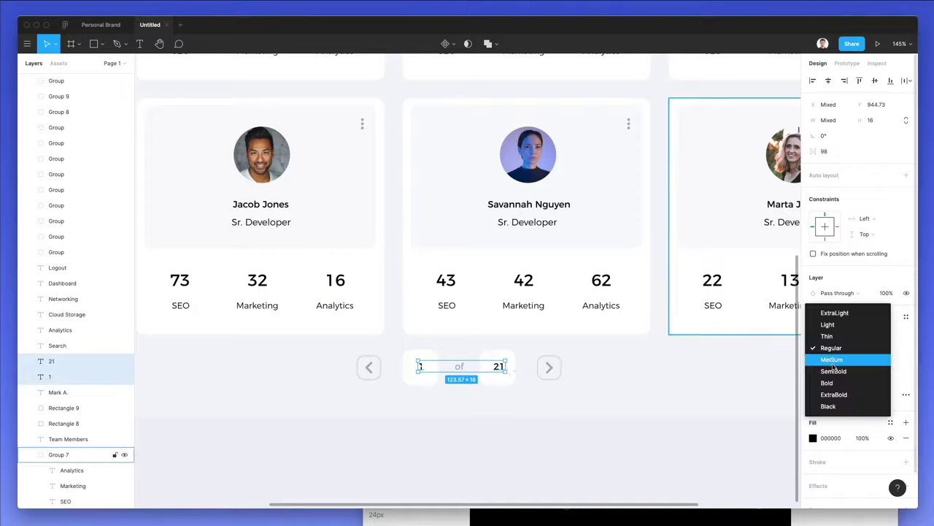
left_click(833, 359)
- Group the whole pagination control and centre it beneath the middle card of the second row
left_click(599, 396)
left_click_drag(599, 396, 301, 354)
key("ctrl+g")
scroll(468, 373, "down", 5)
left_click_drag(475, 370, 524, 373)
left_click(548, 358)
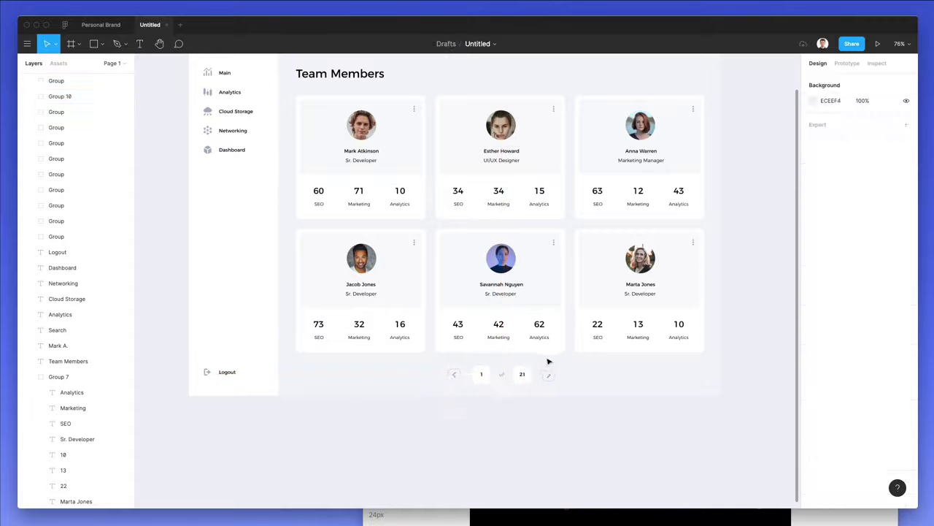
- Shrink the white squares behind 1 and 21 around their centres to about 41 × 41
scroll(504, 370, "up", 3)
scroll(504, 370, "up", 5)
double_click(438, 375)
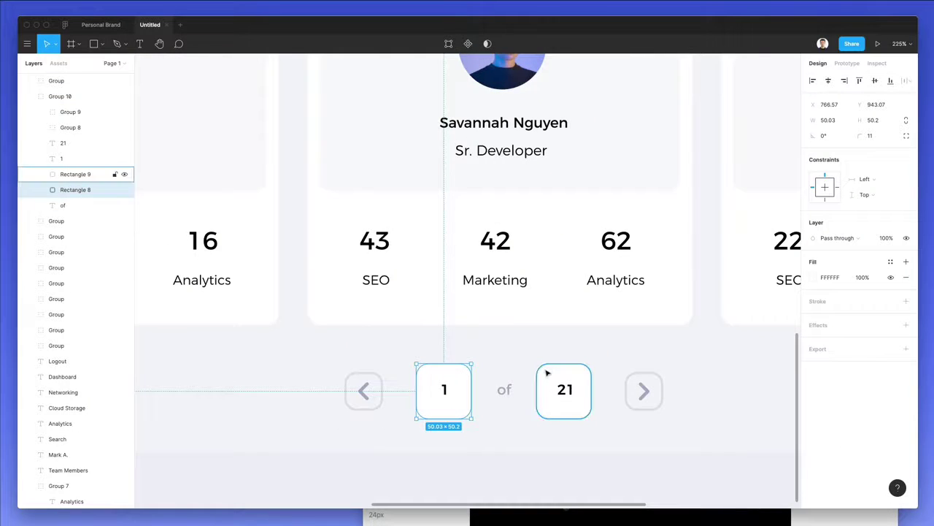
left_click_drag(465, 362, 465, 368)
left_click(548, 371)
left_click_drag(534, 356, 541, 367)
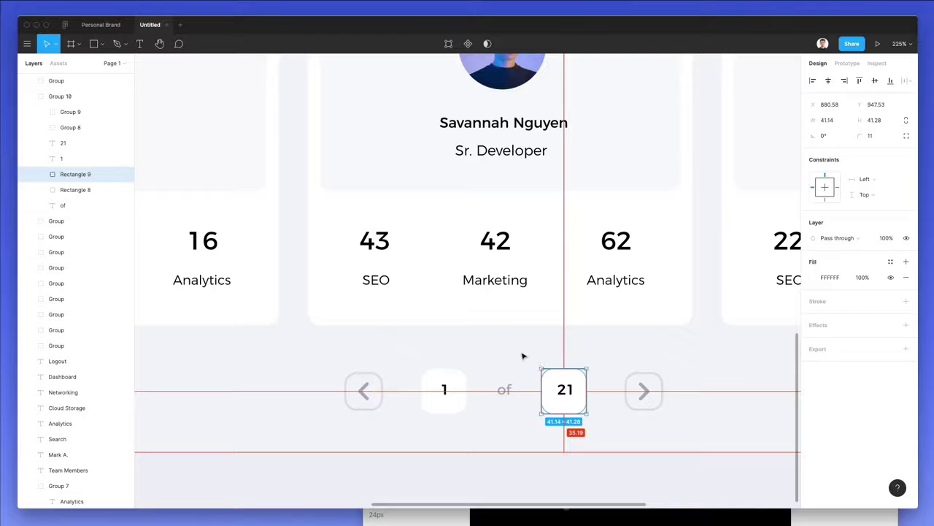
left_click(523, 355)
- Tighten the pagination spacing by moving the 21 square and both arrow buttons inward
scroll(523, 356, "down", 10)
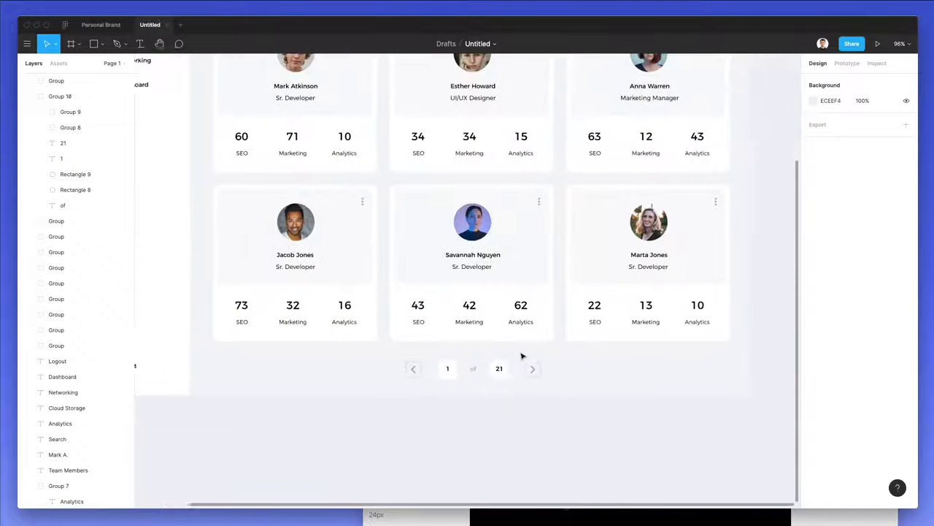
scroll(523, 355, "right", 3)
mouse_move(418, 354)
left_mouse_down()
mouse_move(534, 394)
mouse_move(434, 359)
left_mouse_up()
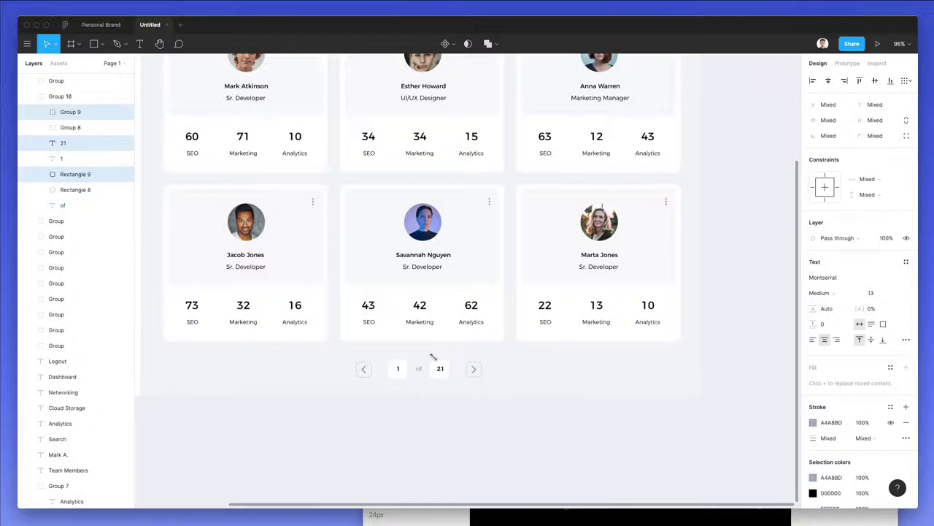
left_click_drag(523, 359, 474, 391)
key("shift+Left")
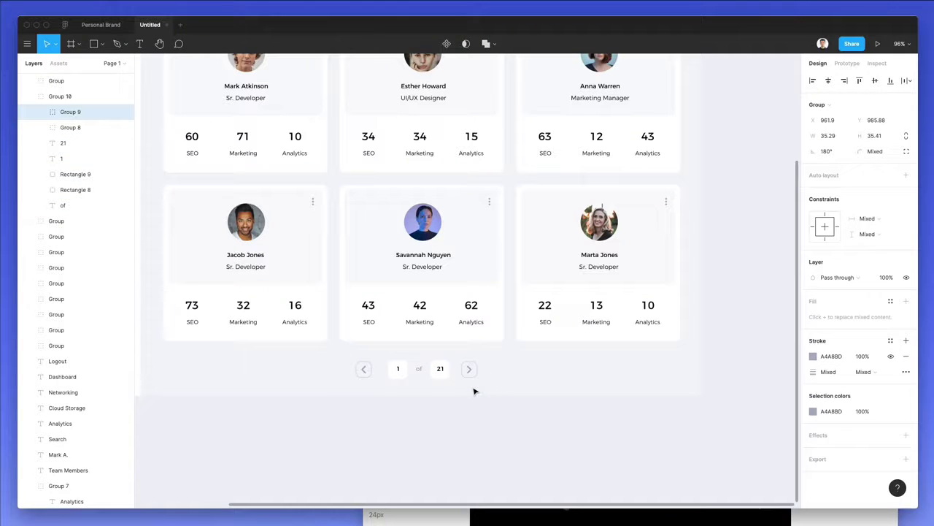
left_click_drag(319, 385, 375, 359)
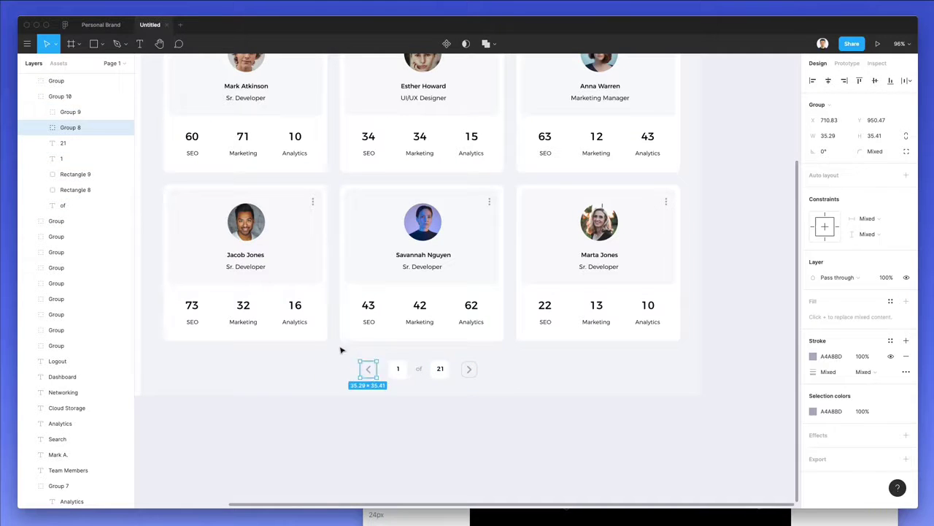
left_click(340, 350)
- Move the pagination group so its right edge aligns with the right edge of the third card column
scroll(359, 349, "left", 4)
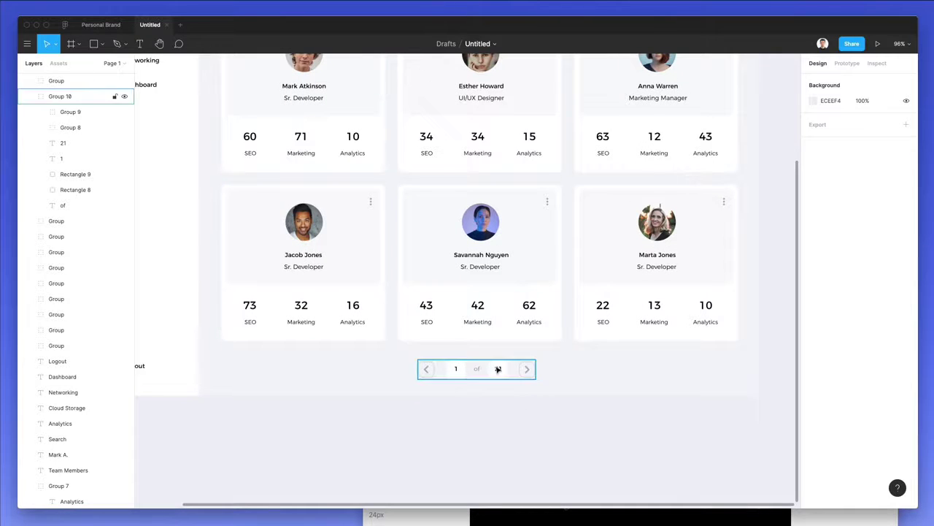
left_click_drag(497, 367, 701, 367)
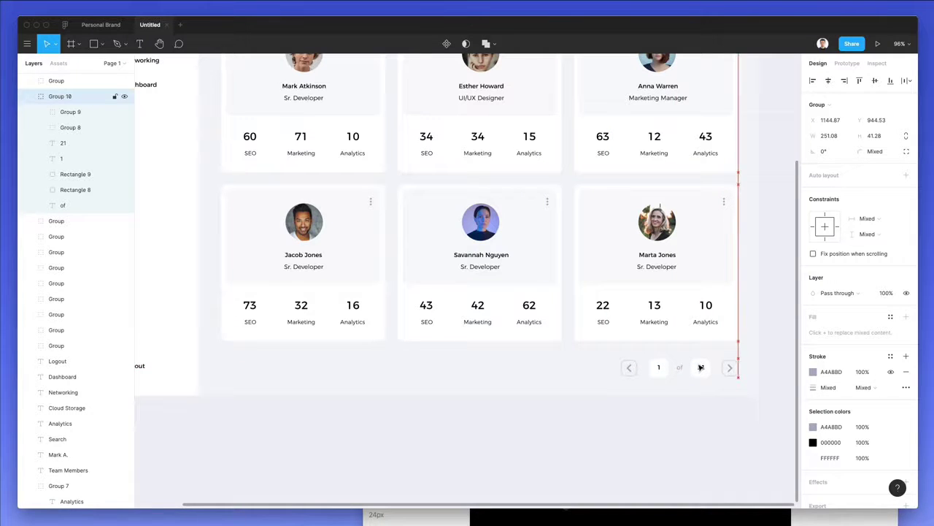
left_click(384, 368)
- Place a copy of the header's bell button above the third card, level with the Team Members heading
scroll(347, 348, "up", 4)
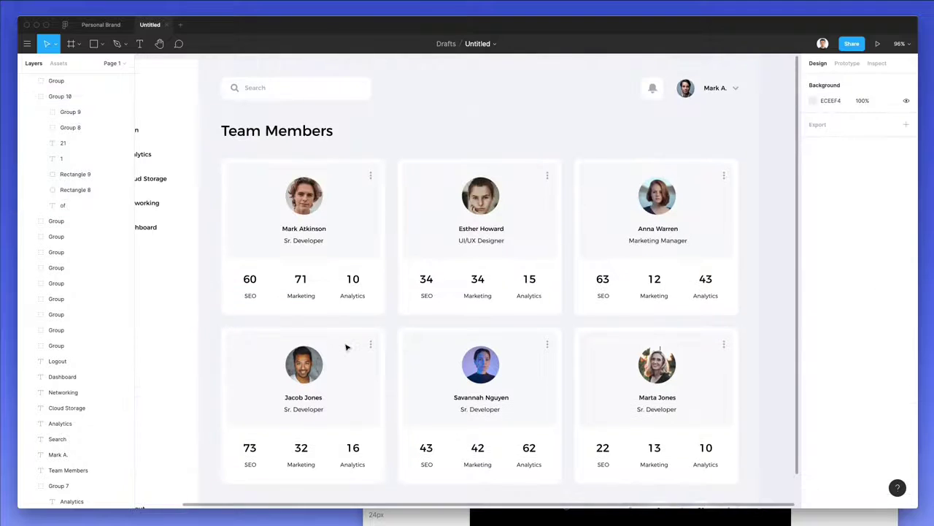
scroll(347, 345, "down", 1)
scroll(346, 338, "down", 4)
scroll(346, 338, "right", 2)
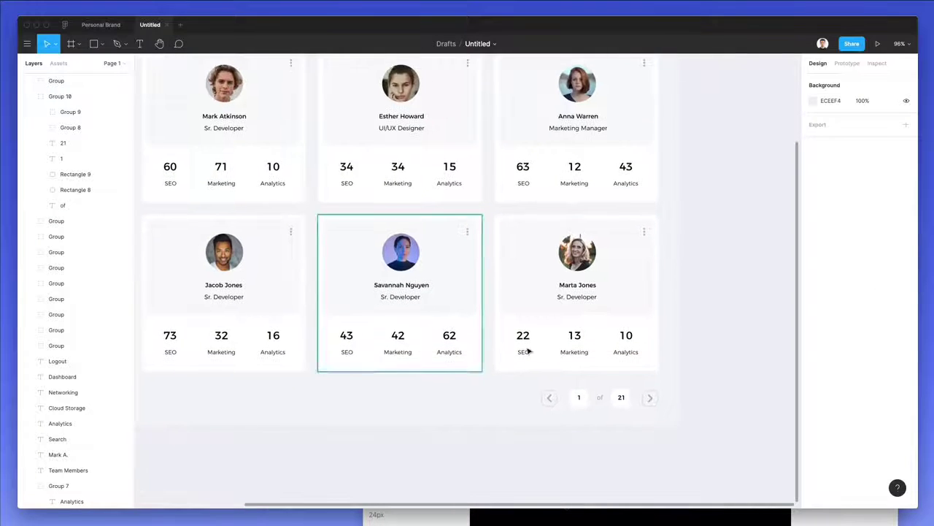
scroll(621, 321, "up", 8)
left_click_drag(572, 248, 648, 293)
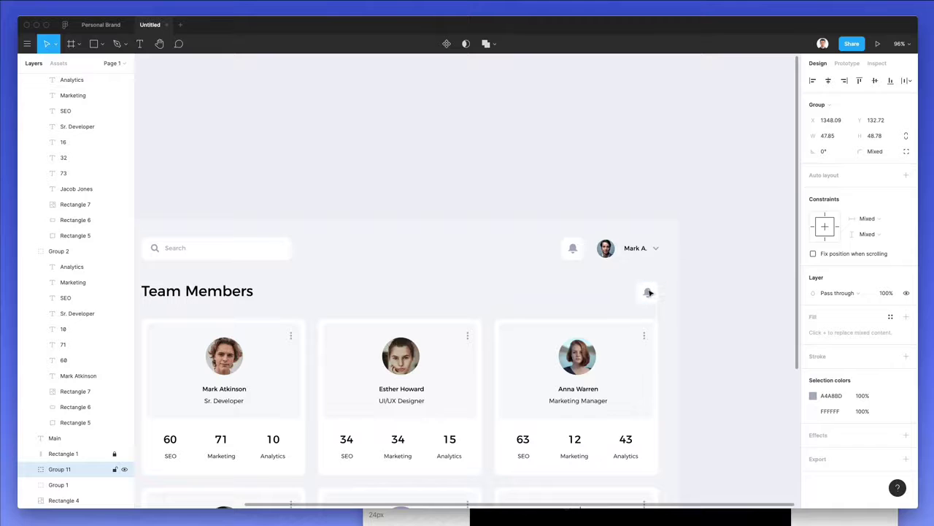
- Switch to Nucleo, search for "filter" and place the 12px two-slider preferences icon on the canvas beside the copied bell button
key("alt+space")
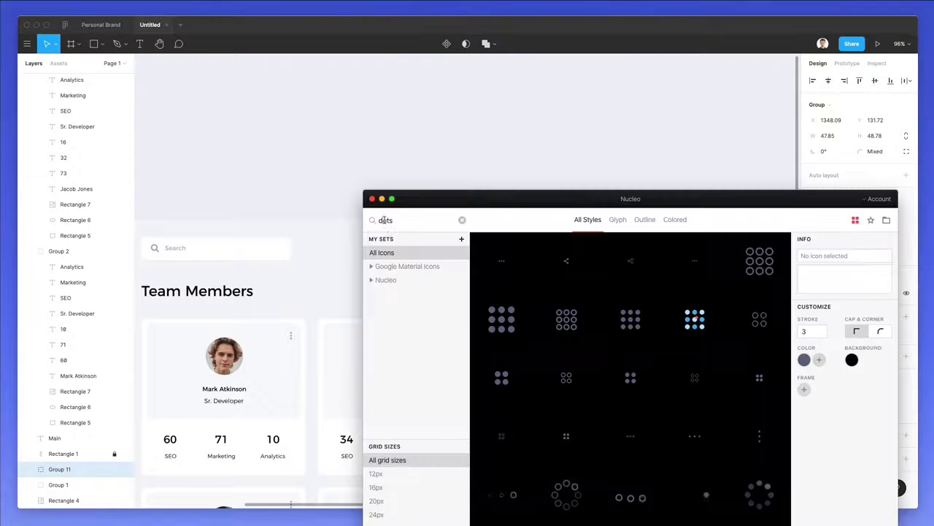
double_click(385, 219)
type("filter")
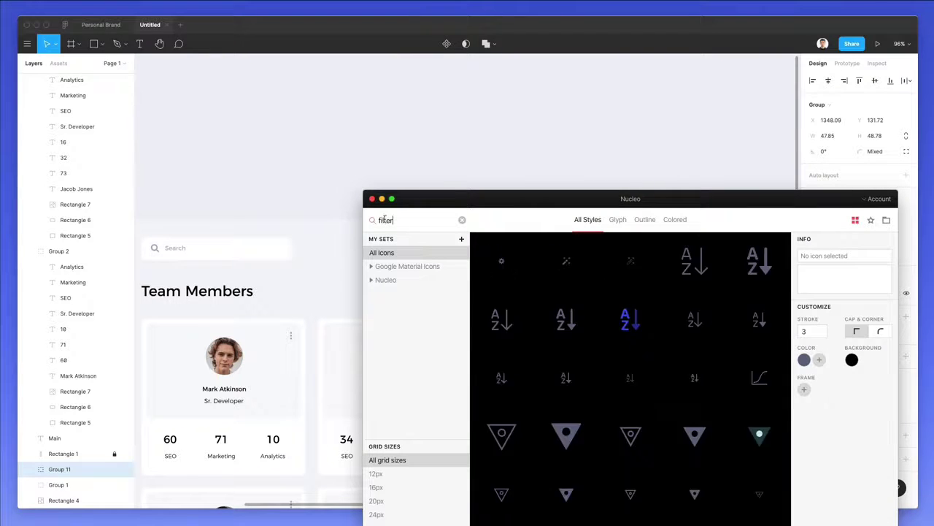
scroll(553, 315, "down", 3)
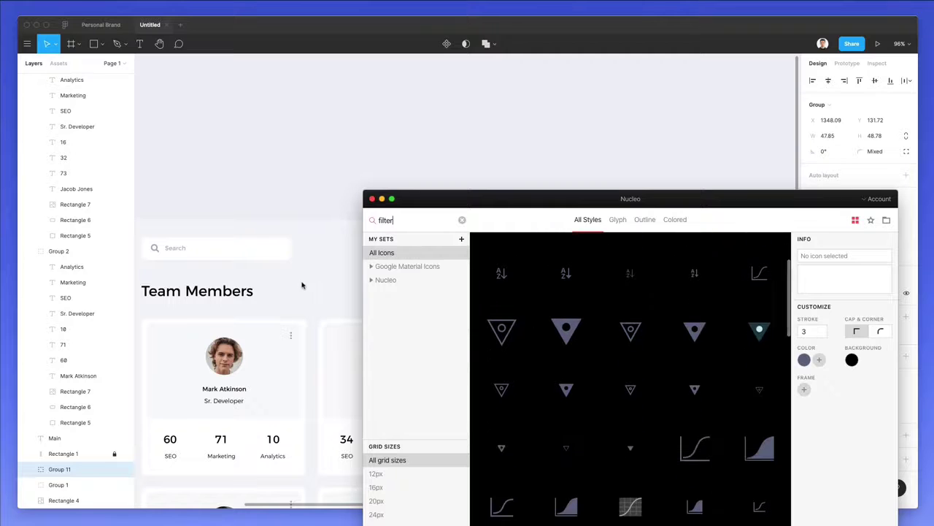
scroll(300, 285, "down", 5)
scroll(300, 285, "down", 3)
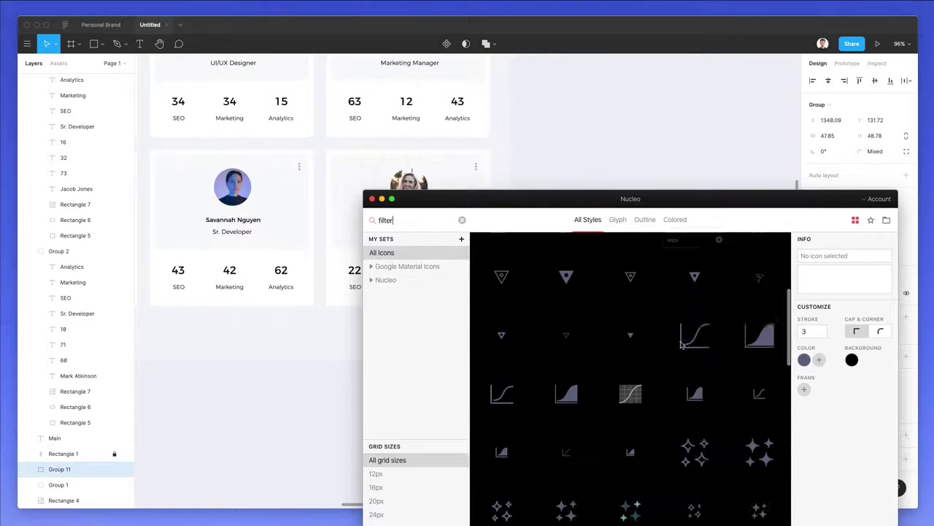
scroll(315, 293, "up", 4)
scroll(731, 341, "down", 5)
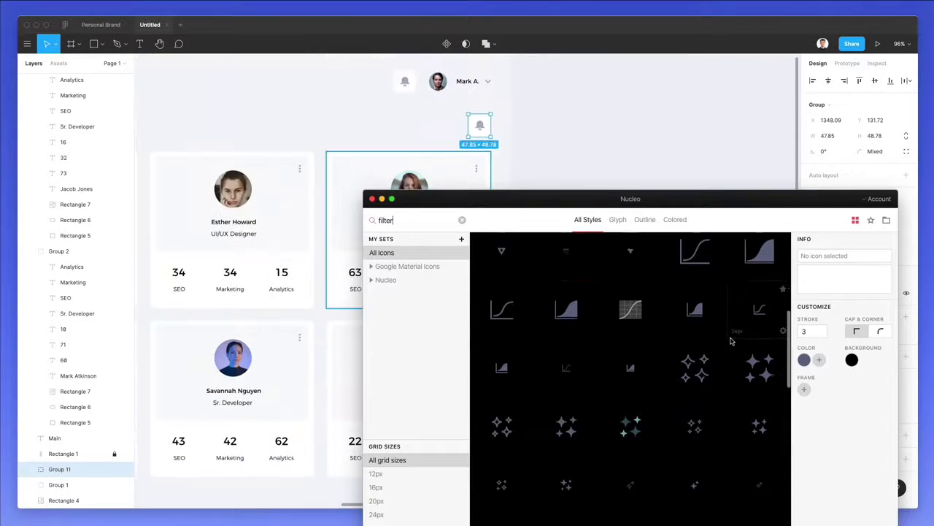
scroll(731, 341, "down", 1)
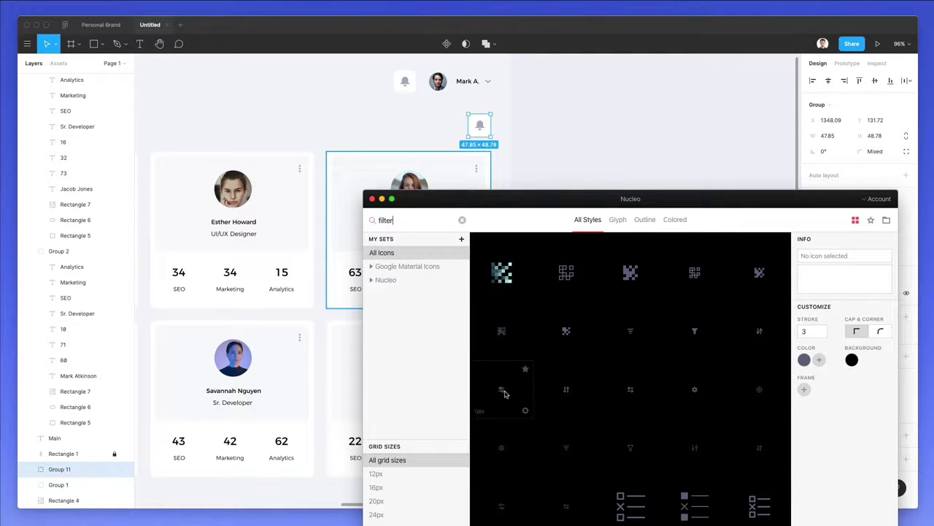
left_click_drag(439, 128, 438, 129)
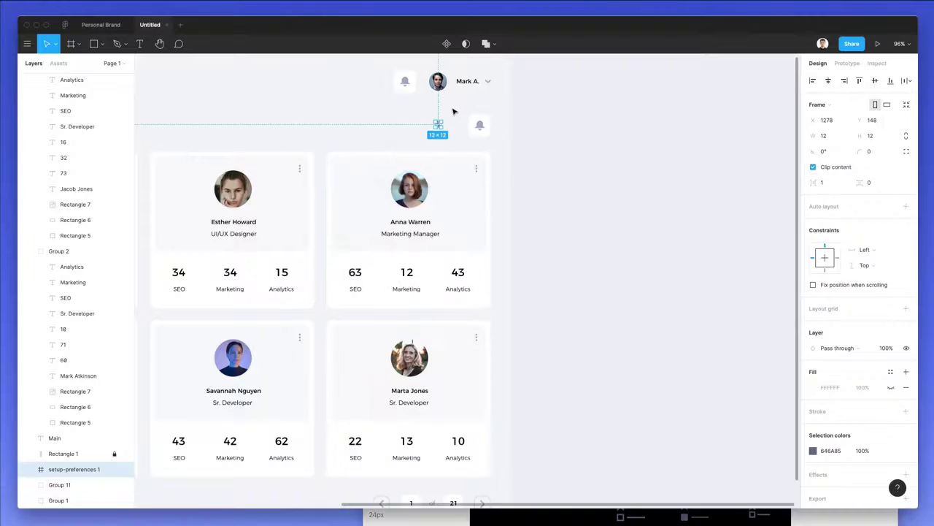
- Ungroup the slider icon's frame and scale the icon proportionally to about 24.5 × 24.5
key("shift+2")
key("ctrl+g")
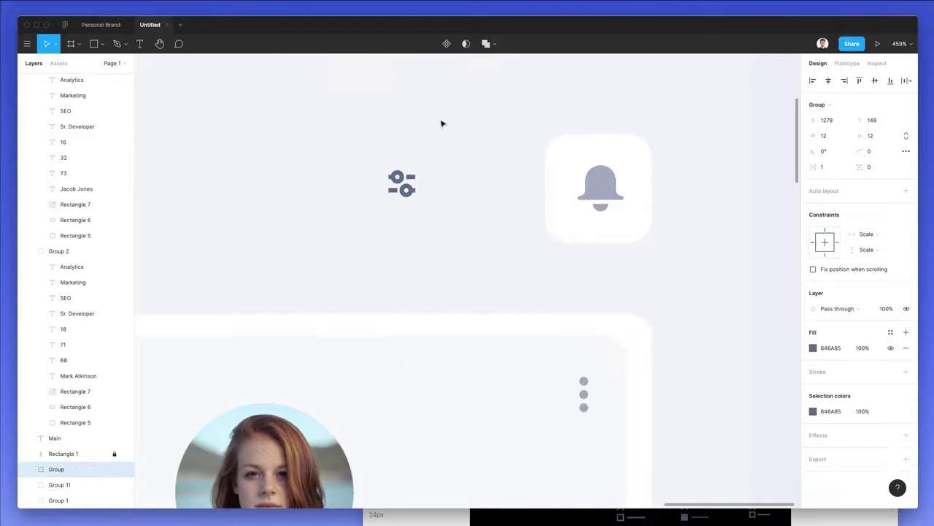
key("k")
scroll(431, 135, "right", 1)
left_click_drag(405, 166, 538, 177)
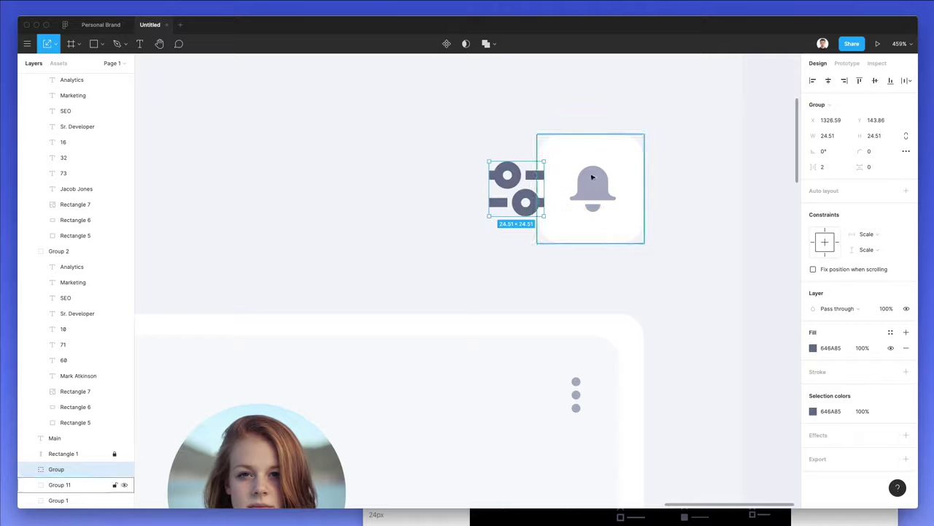
- Recolour the slider icon with the bell's grey, A4A8BD
left_click(593, 197, "super")
key("Escape")
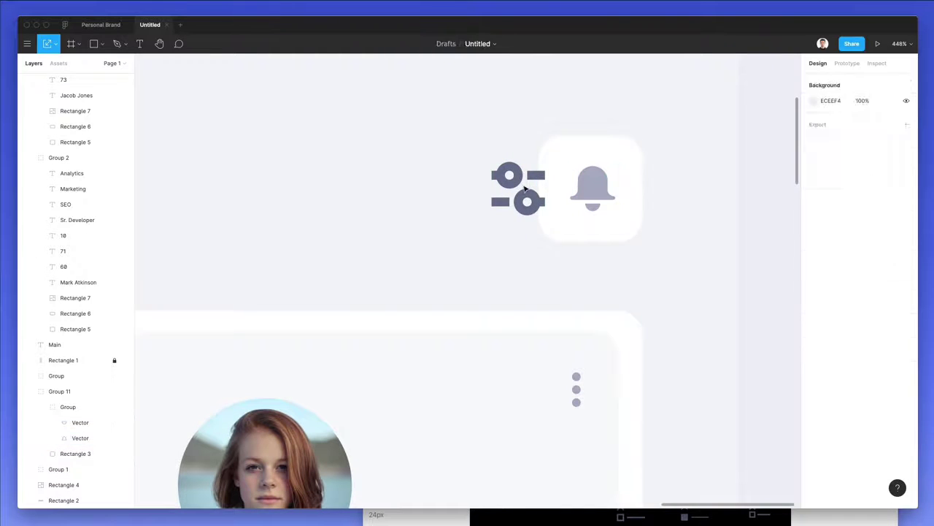
left_click(518, 188)
left_click(593, 208)
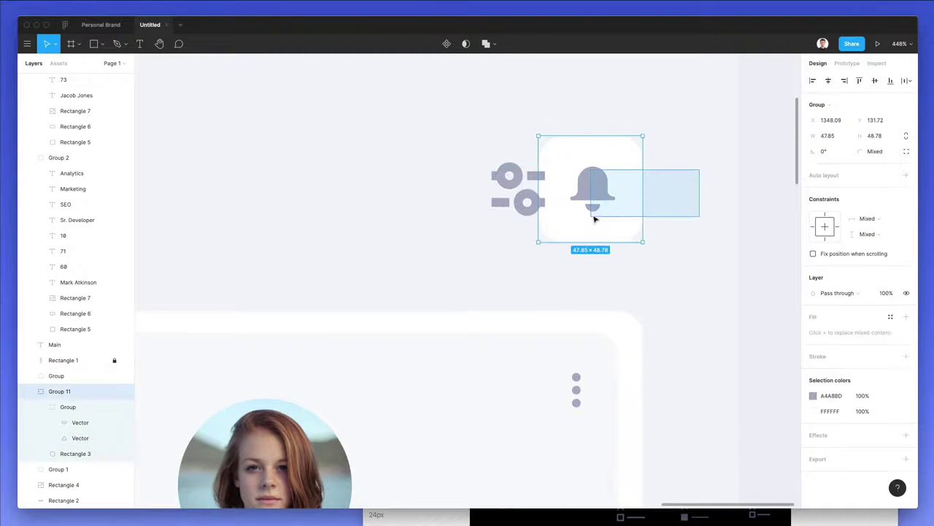
- Delete the bell from the copied button and centre the slider icon in its white square
key("Escape")
left_click_drag(514, 178, 616, 162)
left_click(661, 157)
scroll(663, 161, "down", 3)
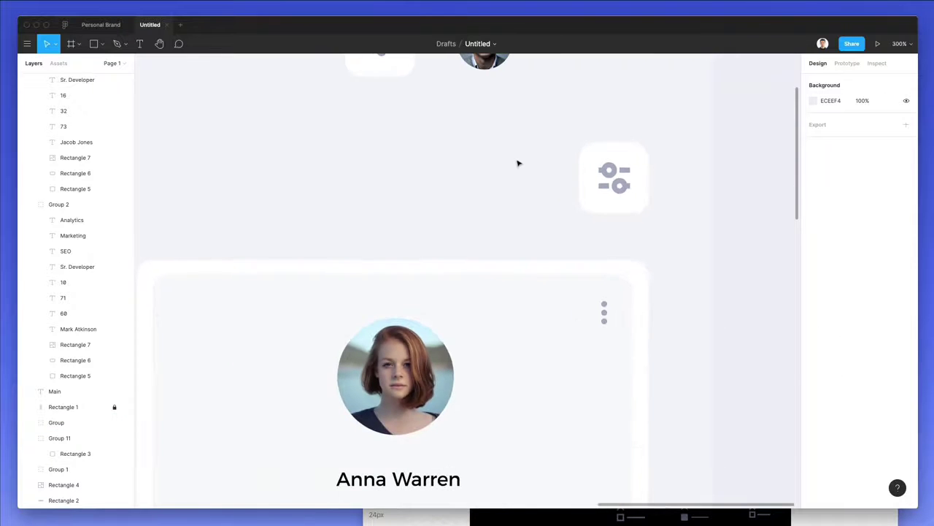
scroll(517, 162, "down", 5)
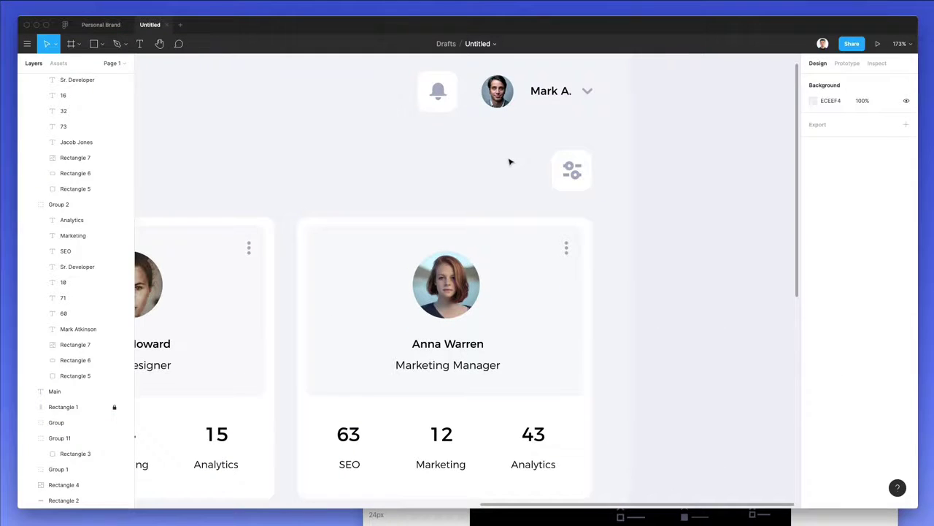
scroll(510, 163, "up", 1)
scroll(509, 172, "down", 4)
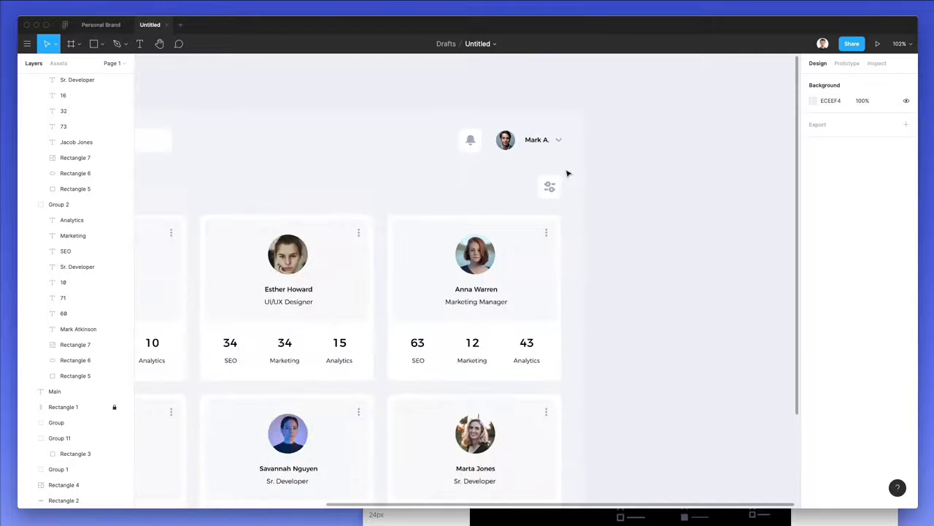
- Duplicate the slider button's white square to its left and widen the copy to about 224 × 49
left_click_drag(549, 184, 417, 185)
scroll(392, 173, "left", 1)
left_click(391, 174)
- Copy the header's Search text into the wide white rectangle and change the copy to "Add Team Member"
scroll(391, 173, "left", 5)
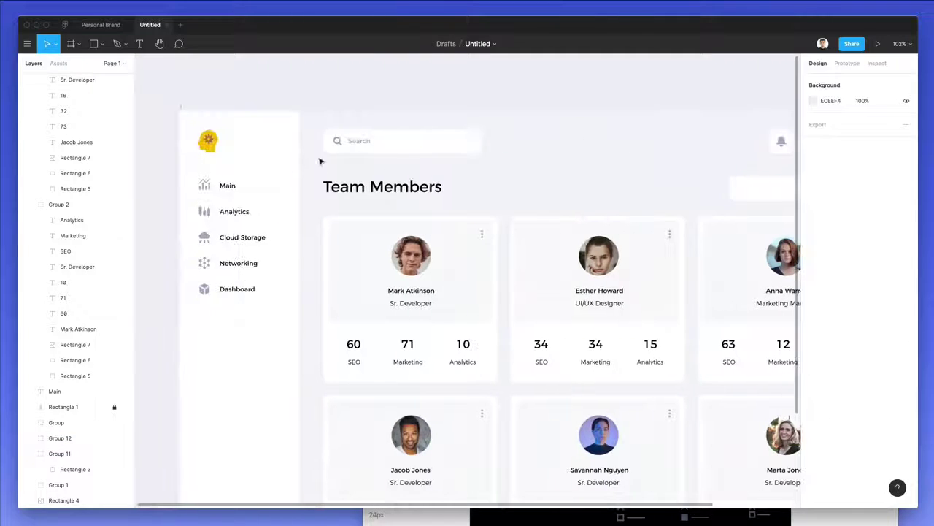
left_click(360, 143)
left_click_drag(362, 146, 570, 188)
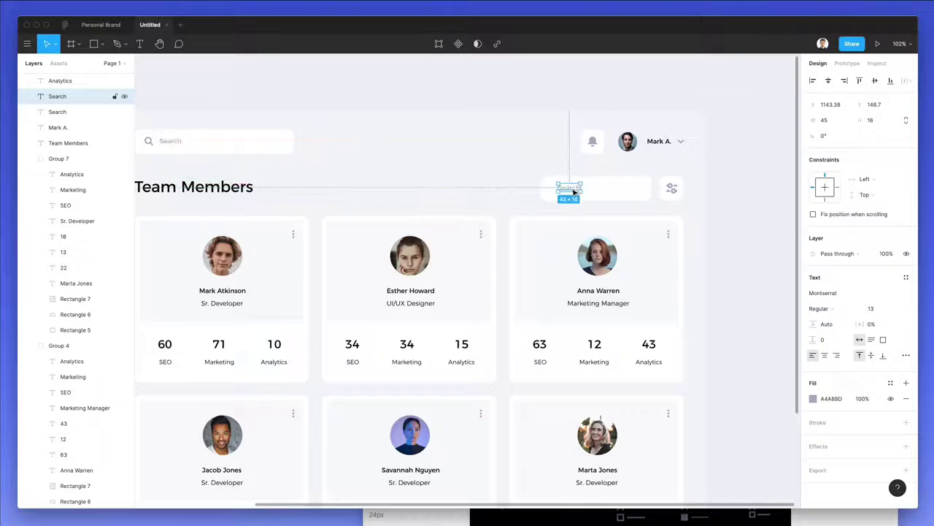
scroll(570, 189, "up", 5)
double_click(571, 188)
type("Add Team Membe")
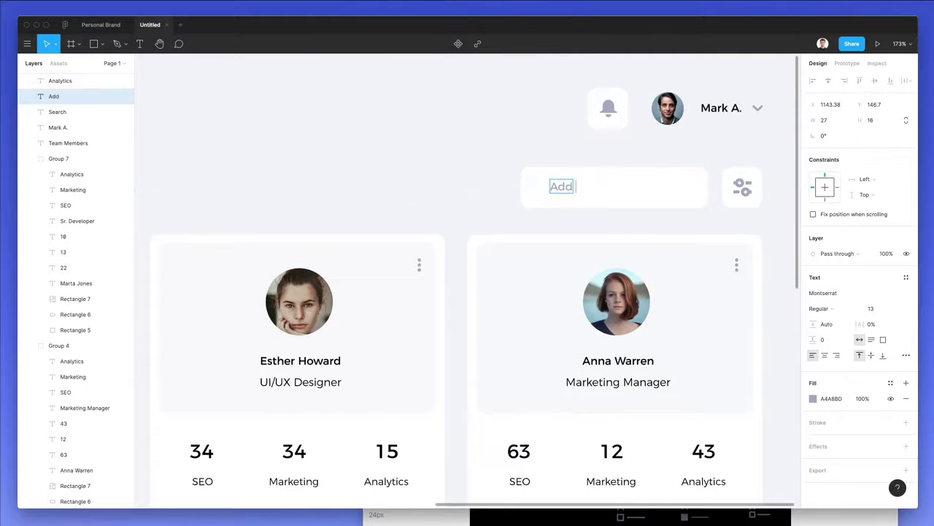
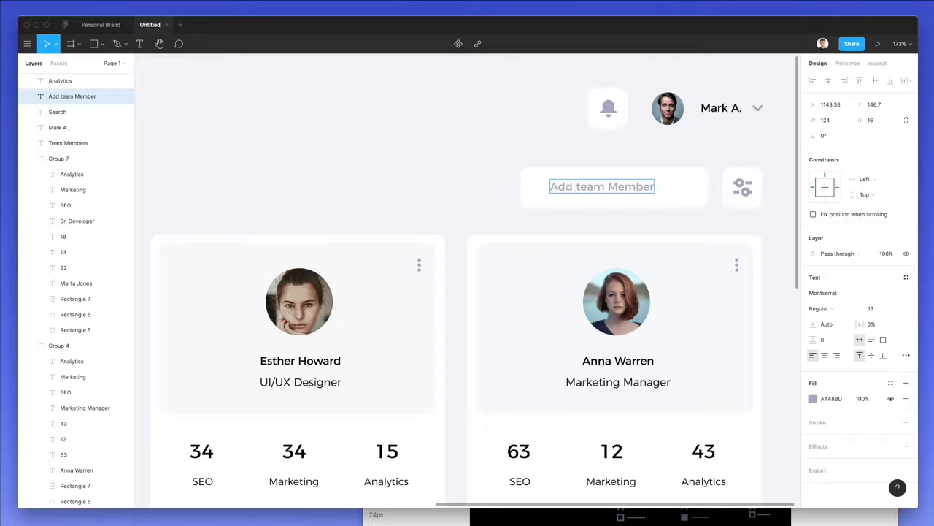
type("T")
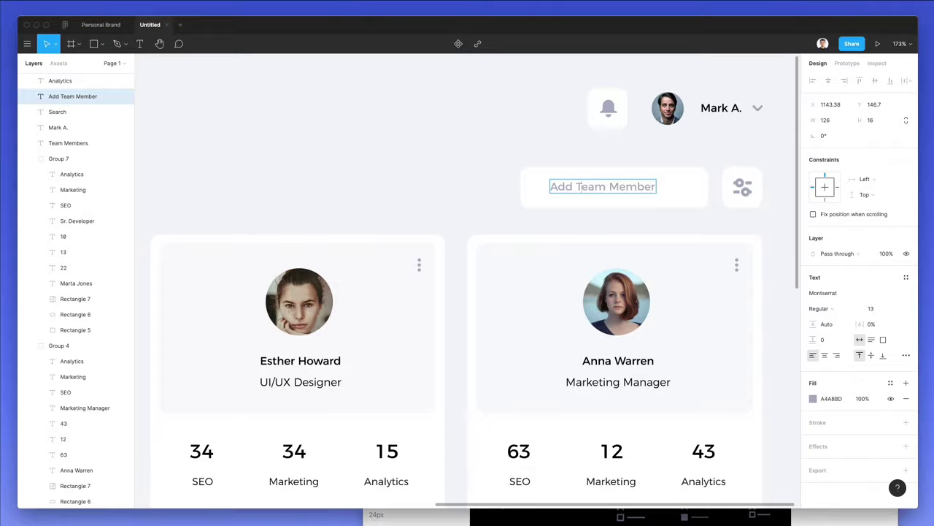
left_click(400, 200)
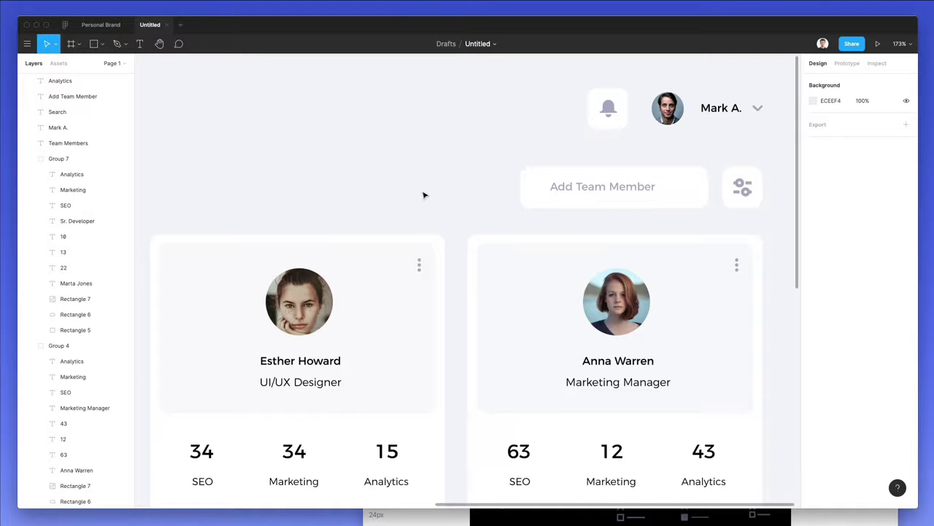
- Fill the wide rectangle behind the Add Team Member label with a bright blue, about 3C8AFF
scroll(421, 196, "right", 4)
left_click(502, 188)
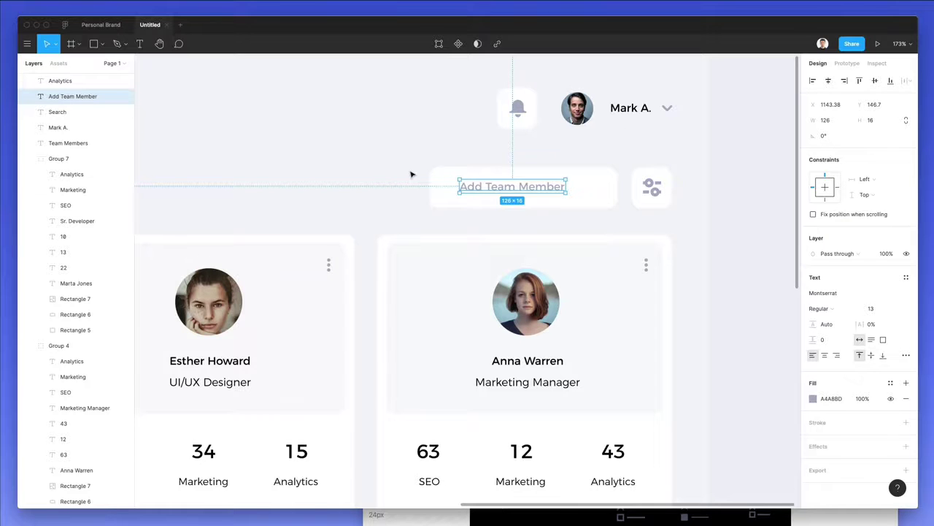
left_click(411, 175)
left_click(486, 168)
scroll(486, 170, "down", 5)
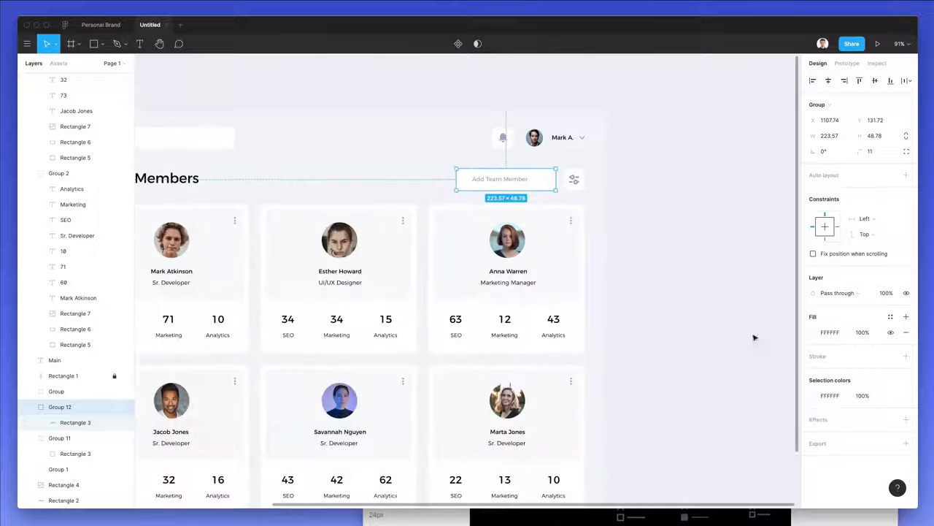
left_click(811, 332)
left_click(760, 393)
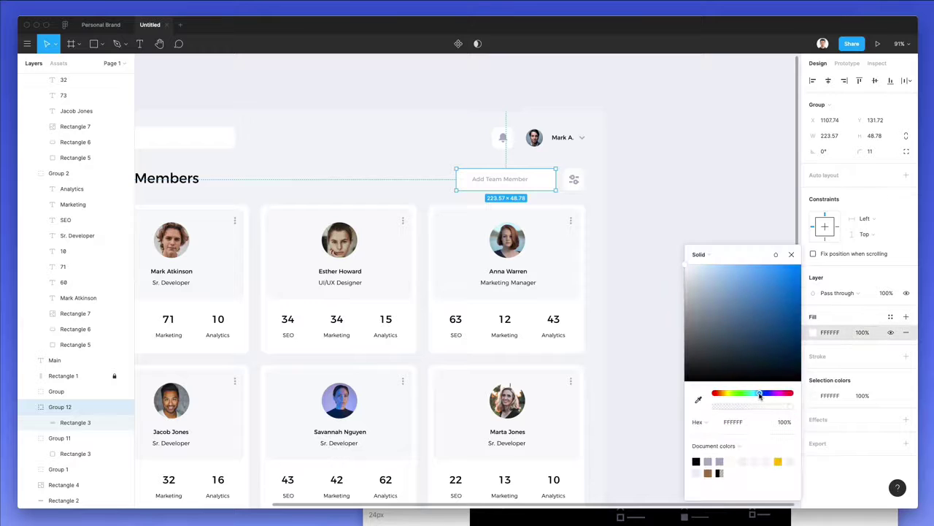
left_click_drag(720, 324, 782, 270)
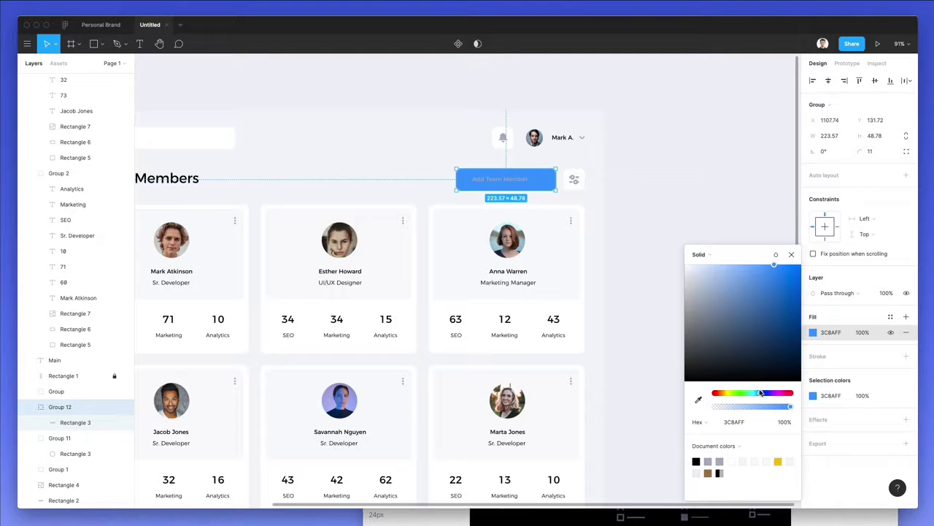
key("Escape")
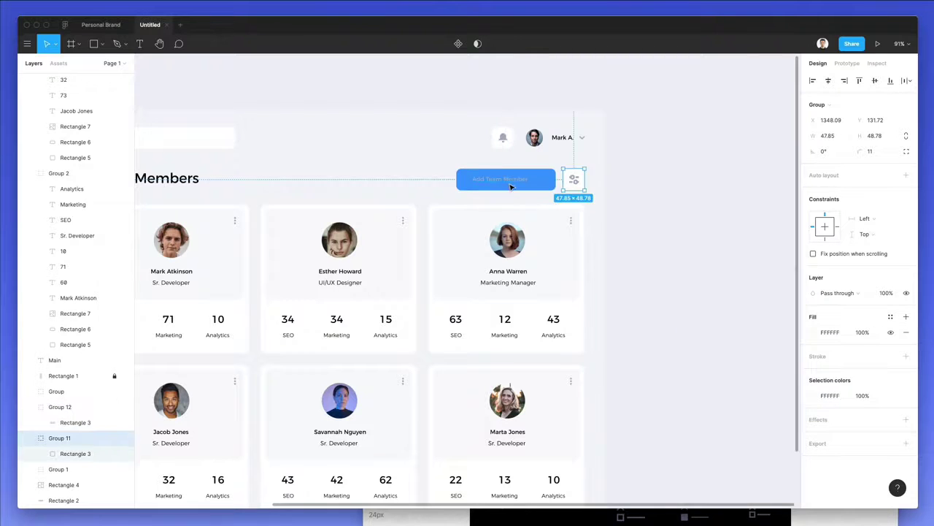
- Colour the Add Team Member label white by sampling a card background, and give it a bolder font weight
double_click(500, 179)
key("i")
left_click(484, 312)
scroll(497, 172, "up", 3)
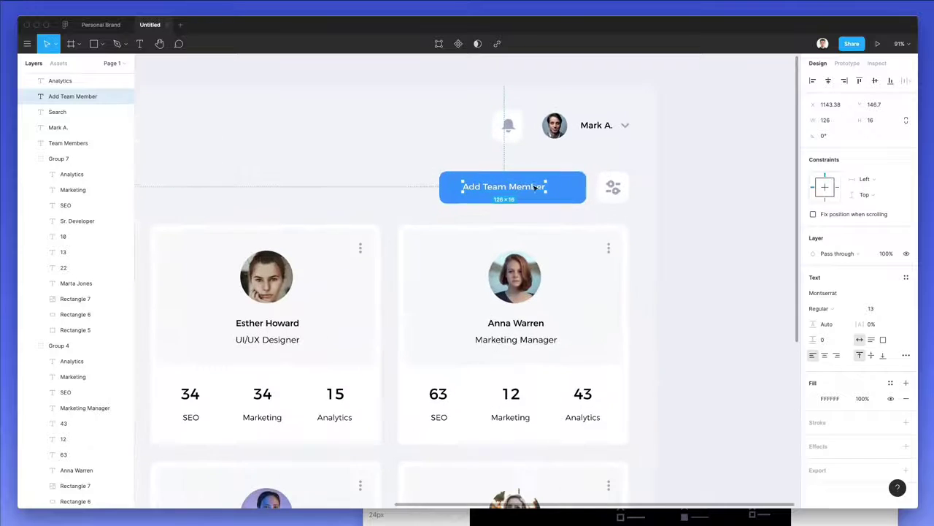
left_click(839, 310)
left_click(841, 333)
left_click(503, 140)
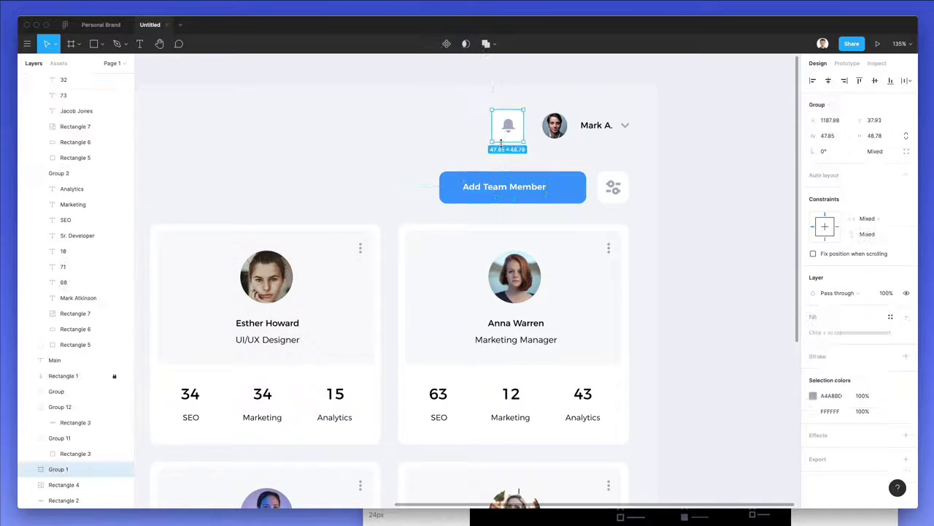
left_click(420, 159)
- Move the Add Team Member label to the right inside the blue button, leaving room for an icon before it
scroll(516, 173, "up", 5)
left_click_drag(515, 202, 567, 205)
left_click(446, 248)
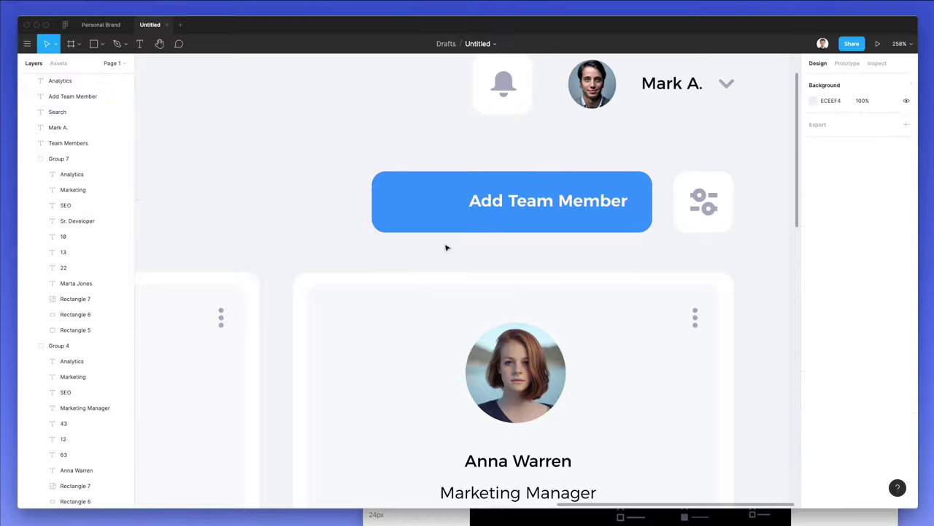
- Switch to Nucleo, browse the glyph-style user icons and place a 16 px user icon on the blue Add Team Member button
left_click(483, 522)
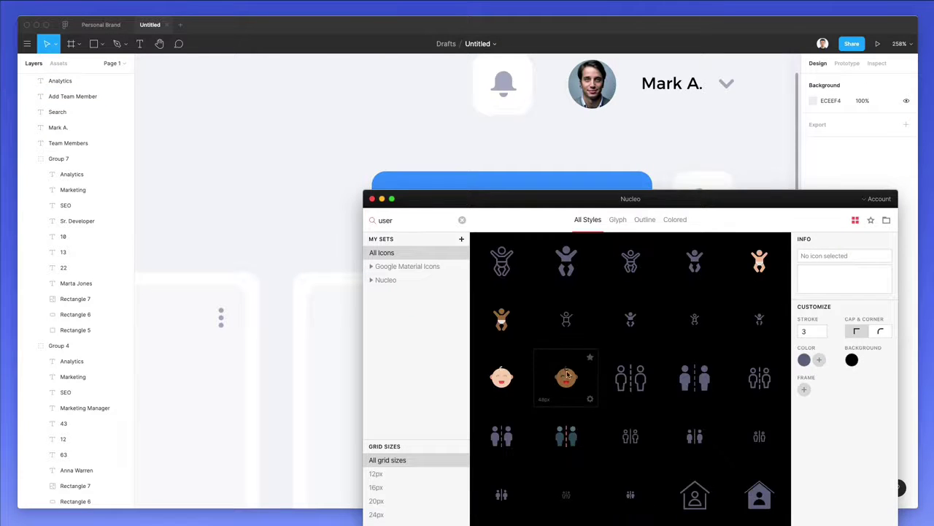
scroll(566, 375, "down", 5)
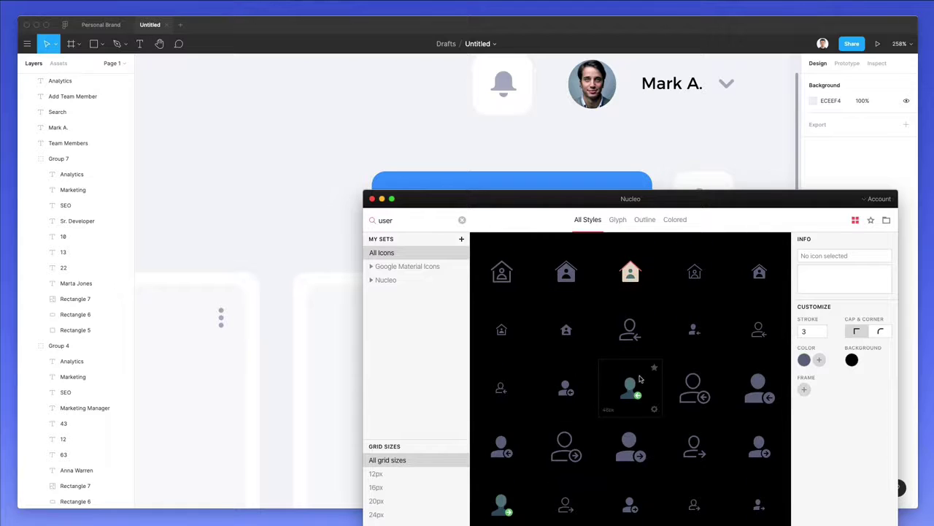
scroll(639, 378, "down", 2)
scroll(639, 378, "down", 5)
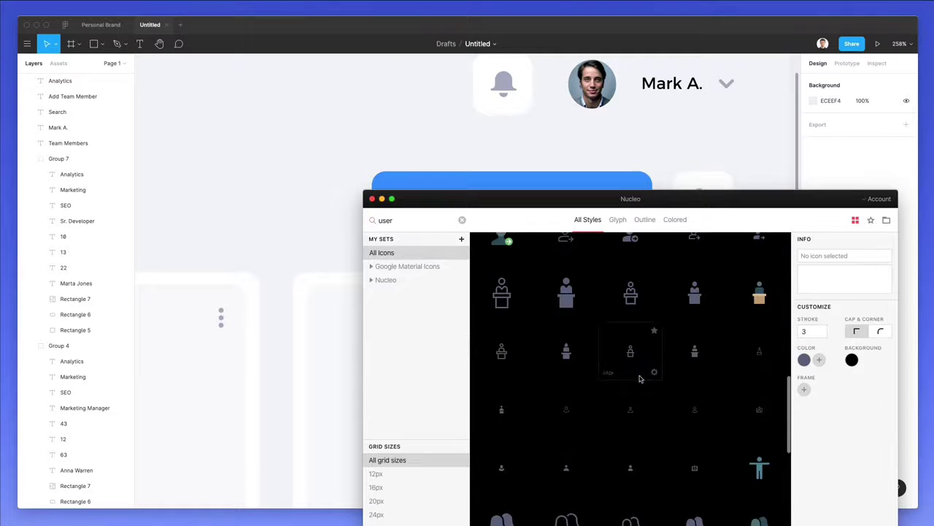
scroll(640, 378, "down", 10)
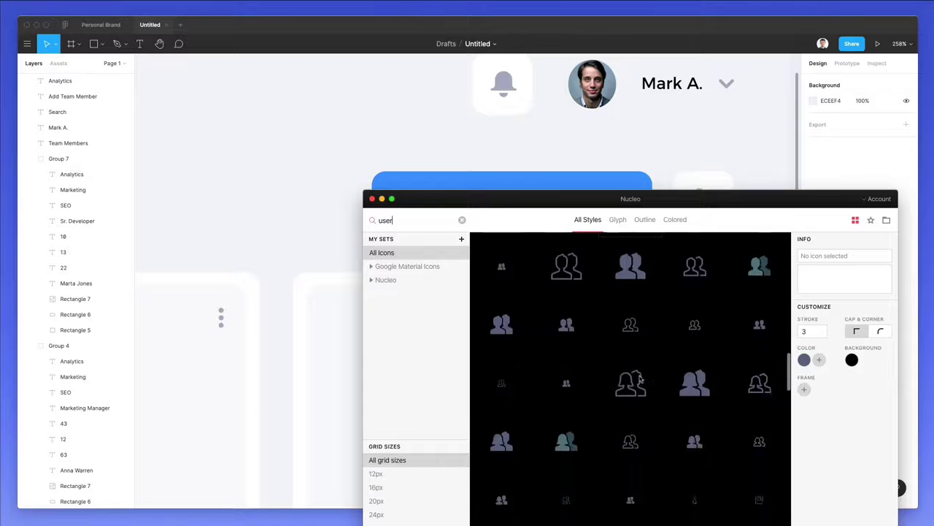
scroll(639, 378, "down", 5)
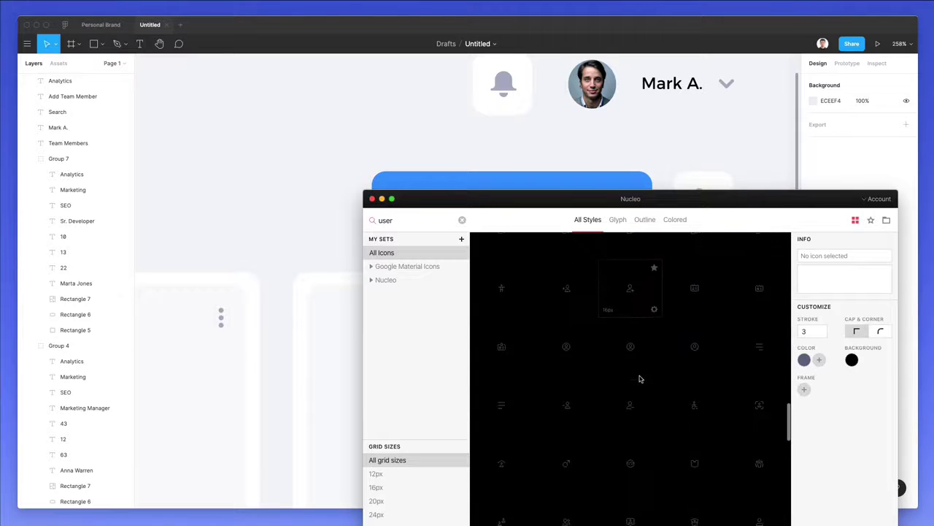
left_click(618, 219)
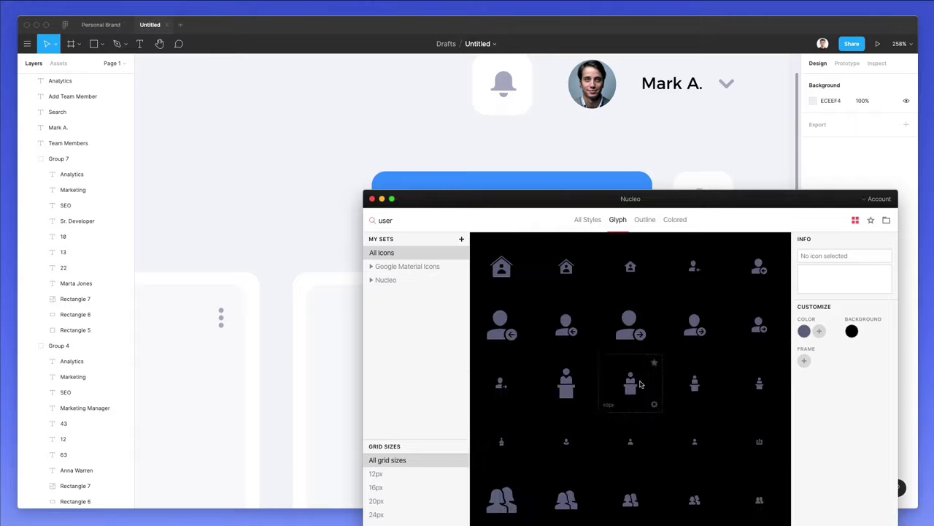
scroll(640, 384, "down", 5)
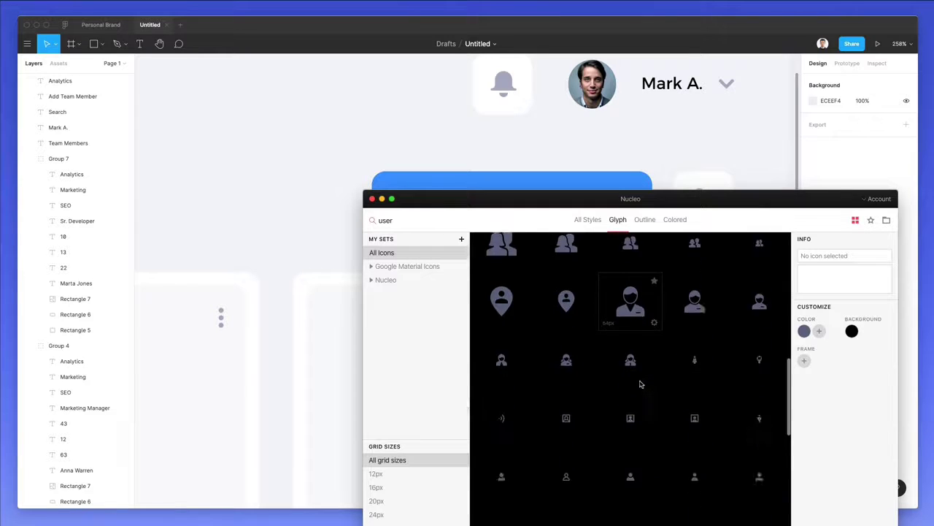
scroll(639, 384, "down", 1)
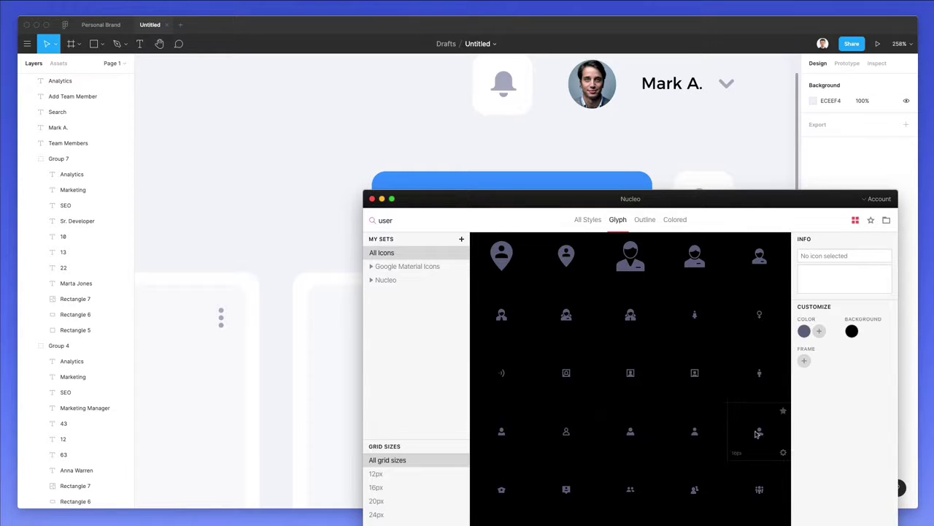
scroll(758, 434, "down", 2)
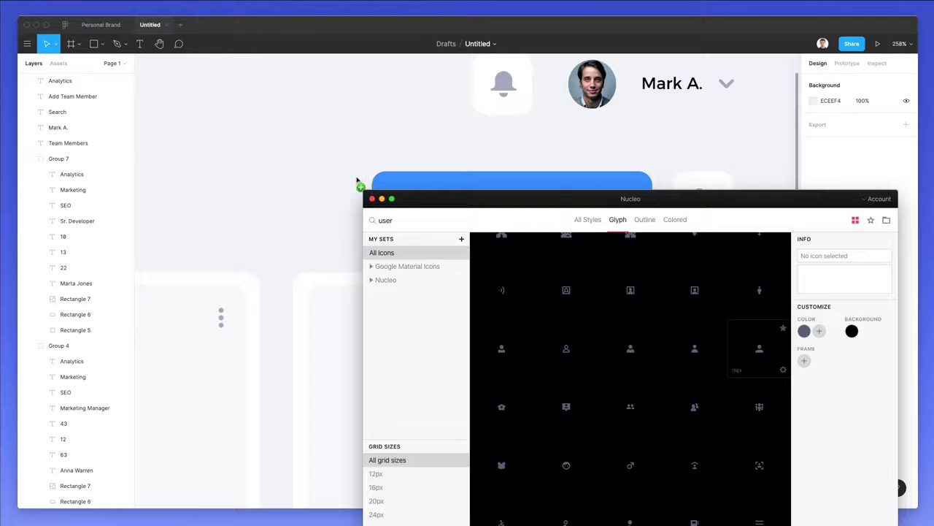
left_click_drag(424, 179, 424, 173)
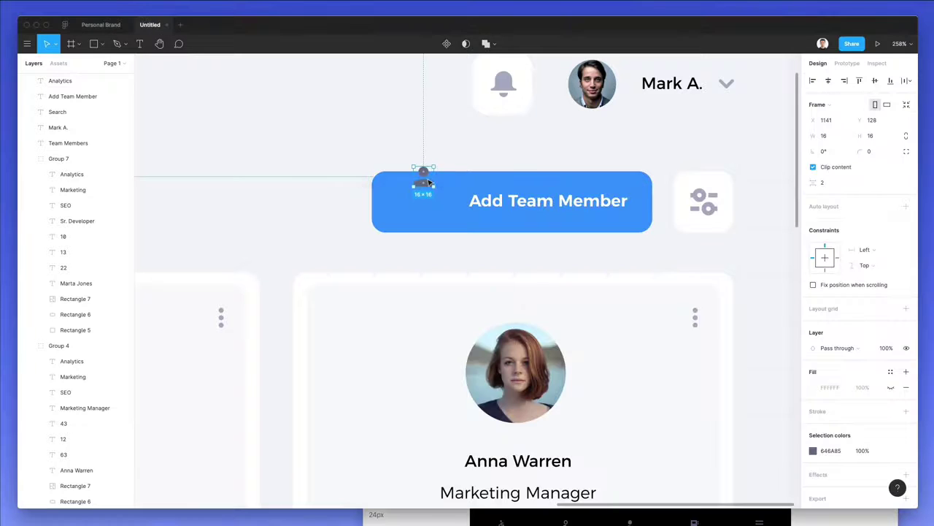
- Ungroup the imported user icon's frame and colour the icon white by sampling a member card's border
key("super+shift+g")
key("i")
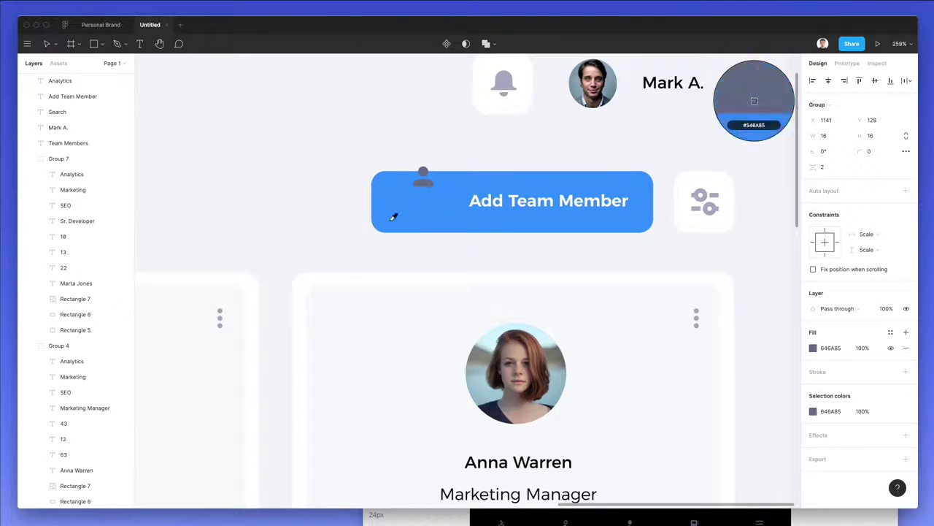
left_click(300, 279)
- Enlarge the user icon to about 22 px inside the blue button and shift it closer to the Add Team Member label
scroll(414, 177, "up", 1)
left_click_drag(426, 178, 406, 199)
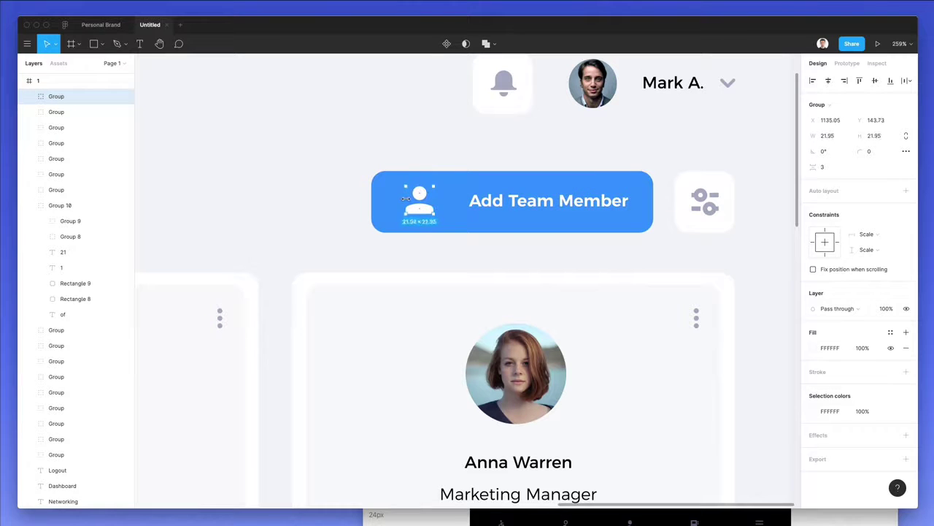
key("shift+Right")
key("Right")
- Trim the blue button's left side to about 211 px wide and nudge the user icon slightly left and up
left_click(409, 198)
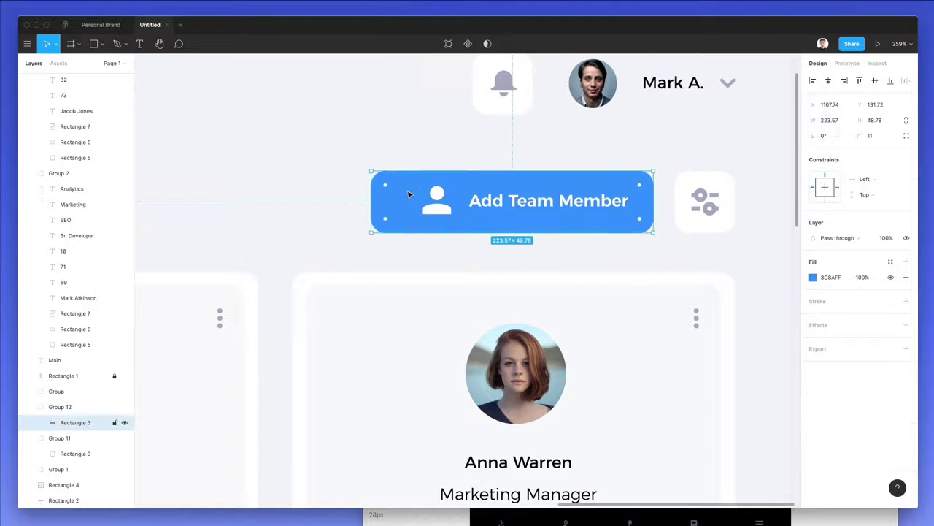
left_click_drag(372, 203, 389, 202)
double_click(433, 202)
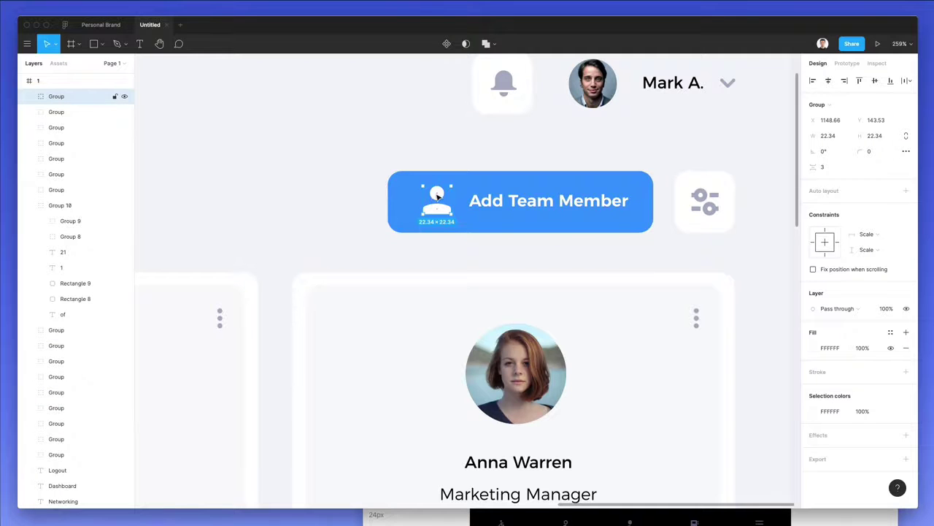
key("Left")
key("Left")
key("Up")
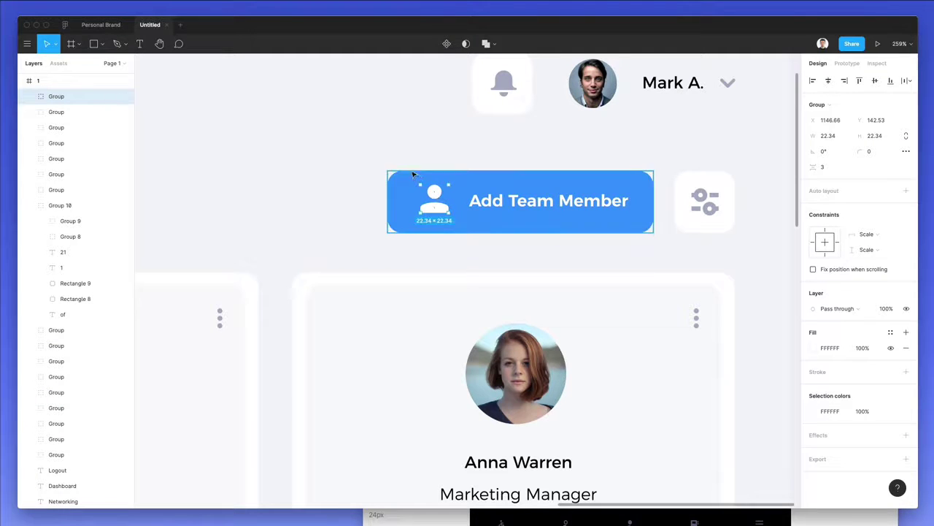
- Trim the blue button's left side to about 202 px wide and scale the user icon down to about 20 px
key("Escape")
double_click(399, 202)
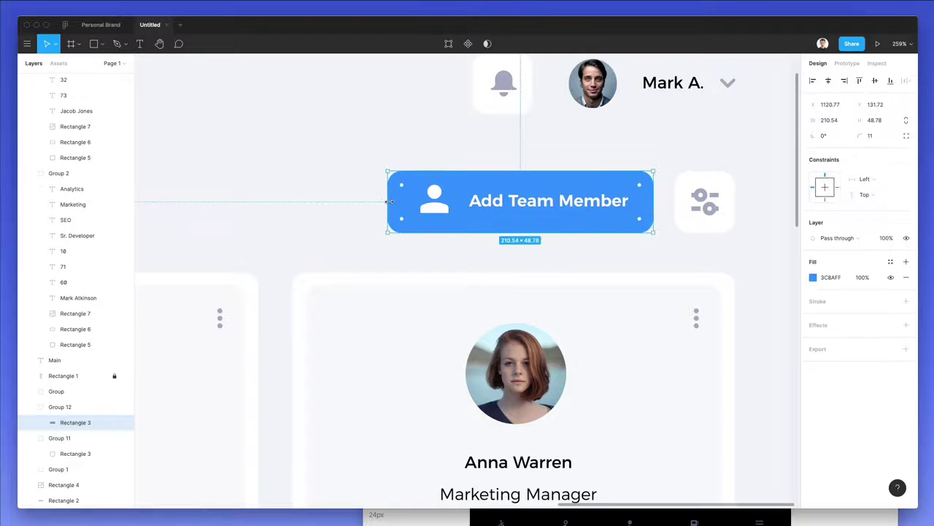
left_click_drag(388, 202, 400, 202)
left_click(435, 197)
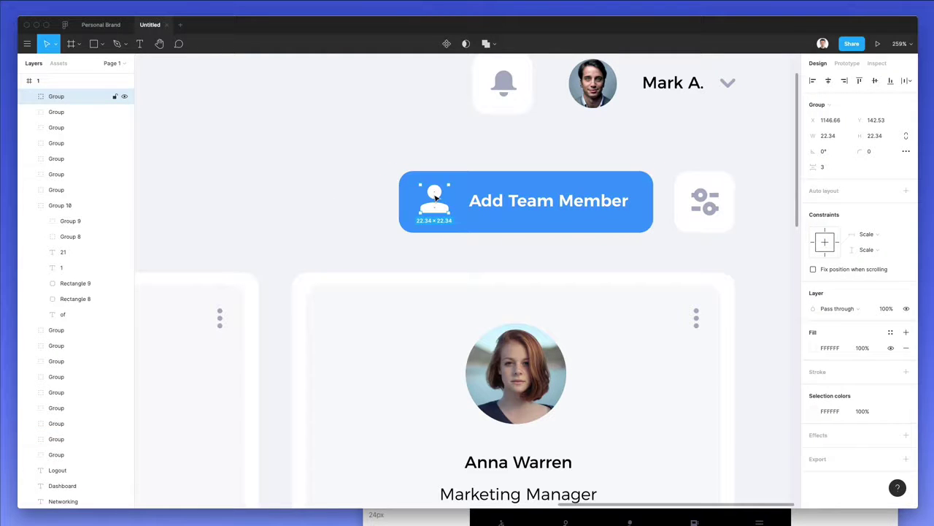
left_click_drag(450, 184, 446, 186)
key("Up")
left_click(251, 173)
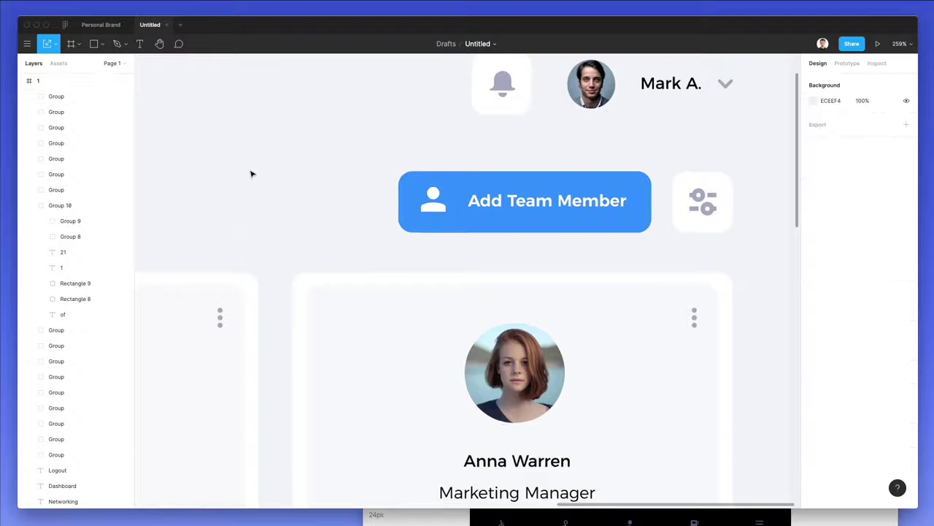
- Set the opacity of the user icon in the Add Team Member button to 60%
scroll(250, 174, "down", 5)
scroll(250, 174, "left", 5)
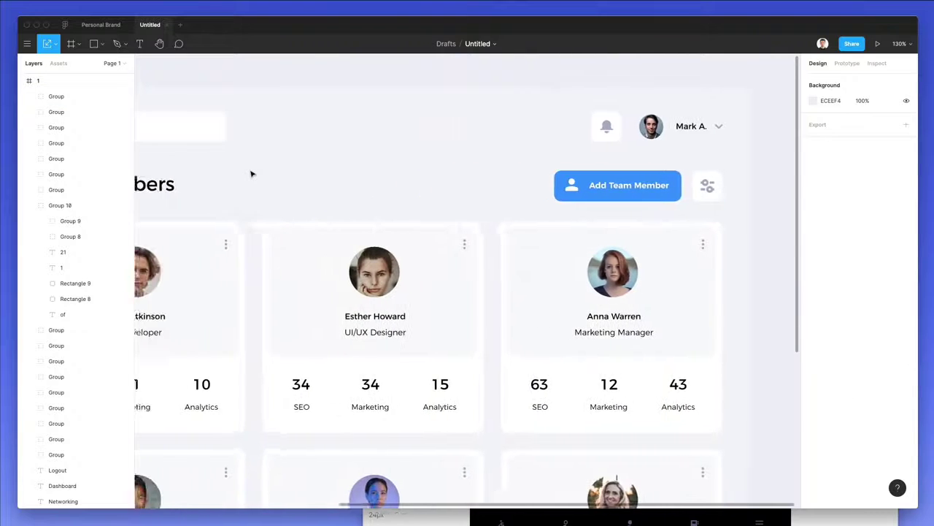
scroll(250, 173, "down", 3)
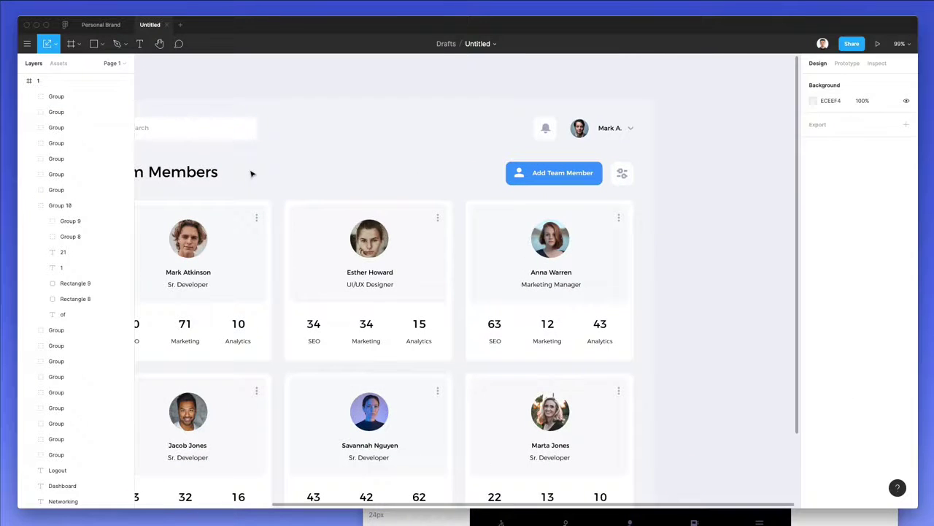
scroll(250, 173, "left", 5)
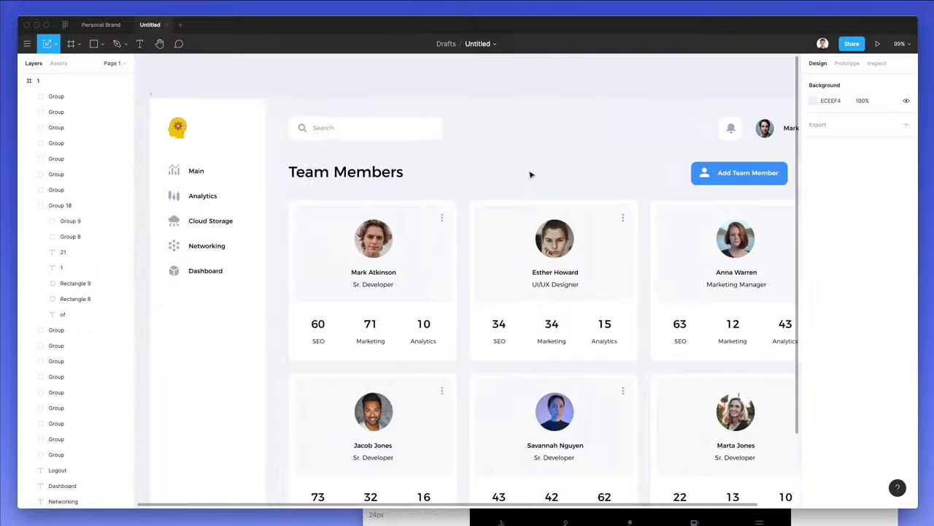
scroll(532, 174, "up", 1)
scroll(511, 183, "right", 5)
left_click(563, 183)
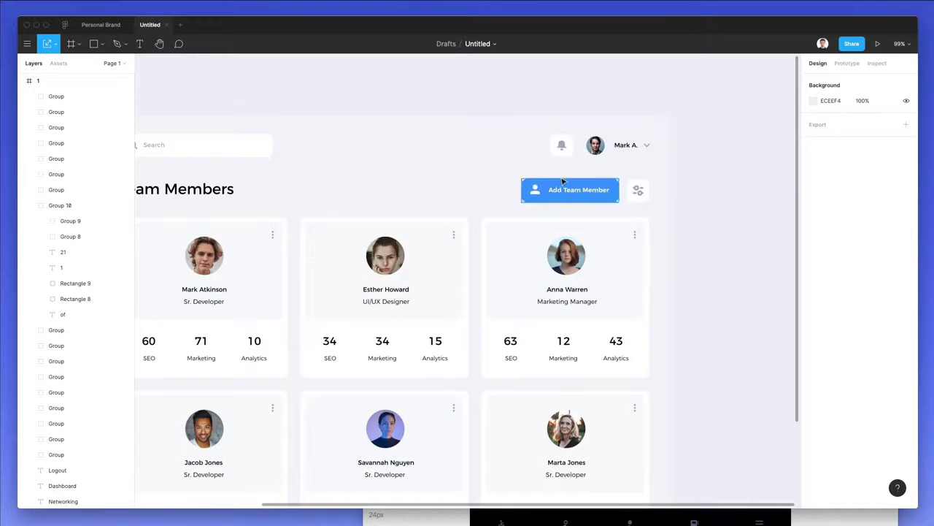
left_click(537, 191)
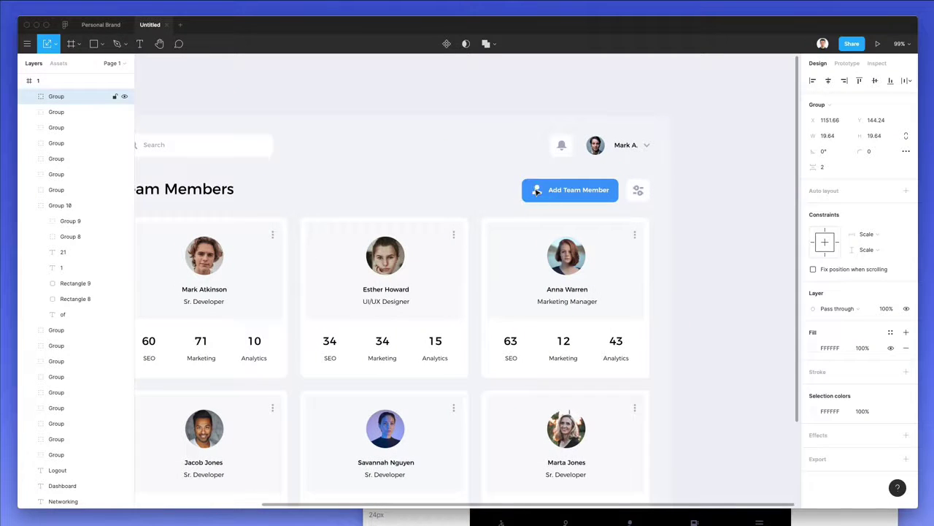
key("6")
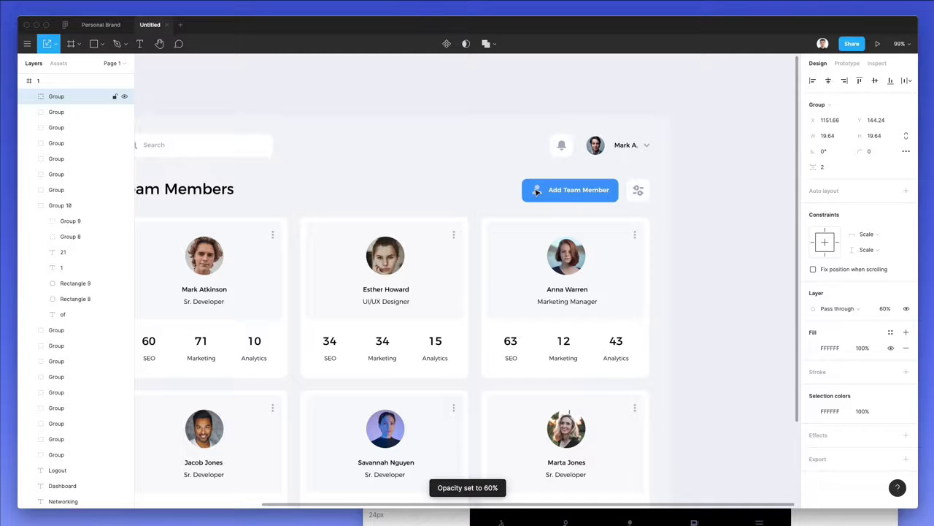
left_click(493, 157)
left_click(539, 193)
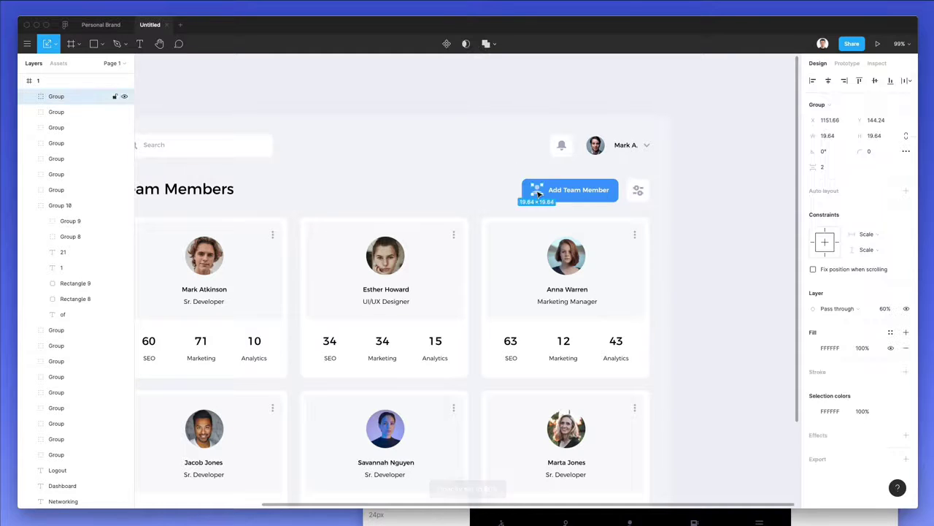
- Narrow the blue Add Team Member button from its left edge to about 194 px wide
left_click(524, 190)
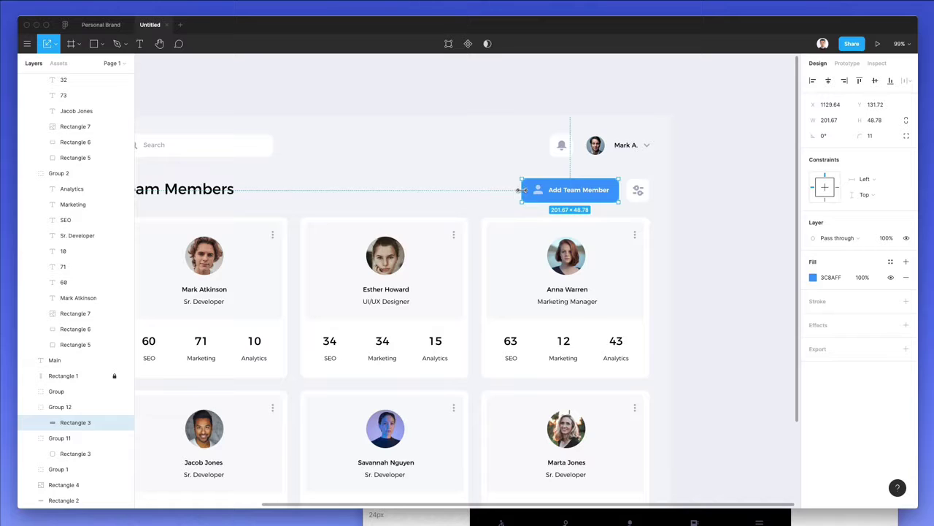
left_click_drag(523, 190, 527, 190)
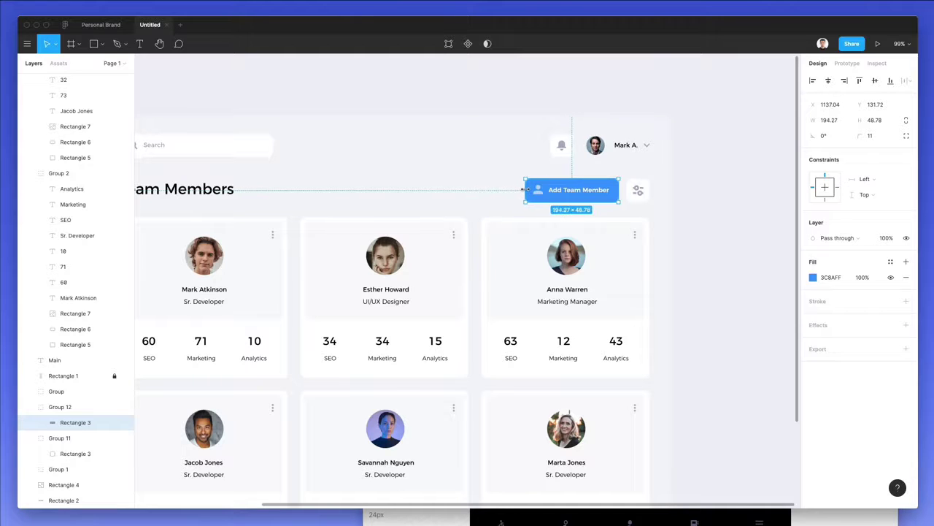
left_click(511, 170)
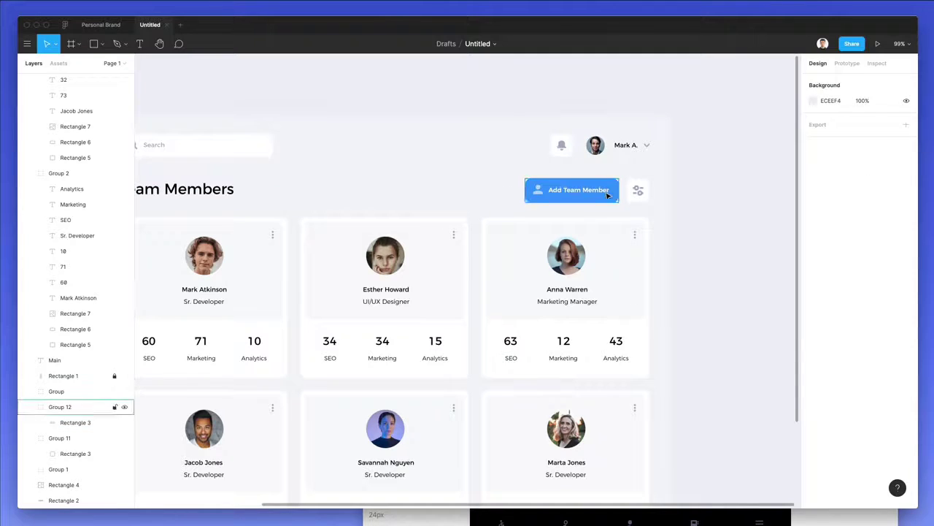
- Duplicate the blue button and its label, without the icon, about 390 px to the left, in line with the original
left_click(578, 189)
key("super+z")
left_click(593, 192)
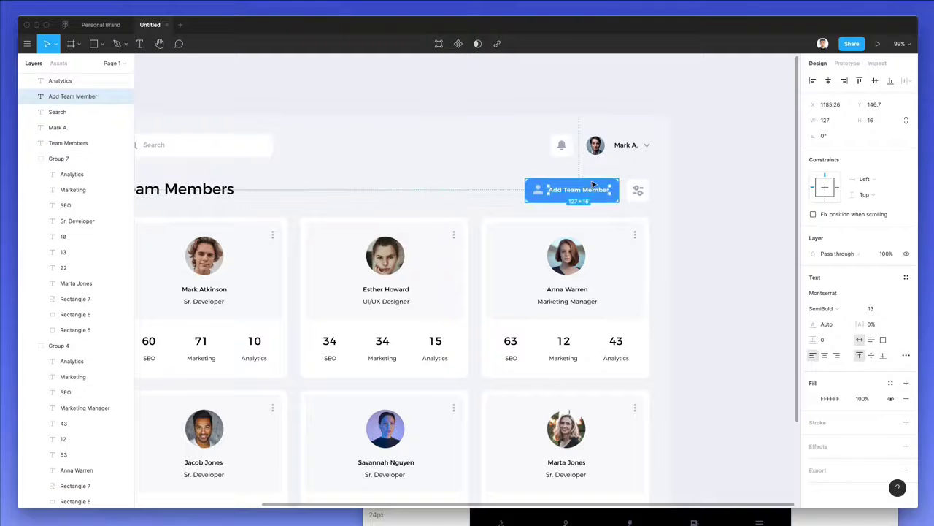
left_click(605, 195, "shift")
left_click_drag(603, 195, 381, 198)
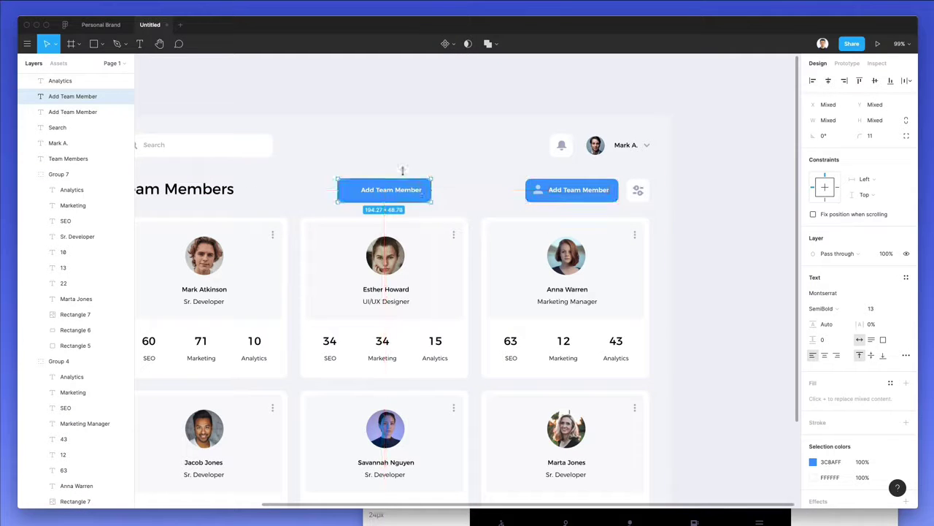
left_click(402, 171)
- Change the duplicated button's label to "List"
left_click(400, 192)
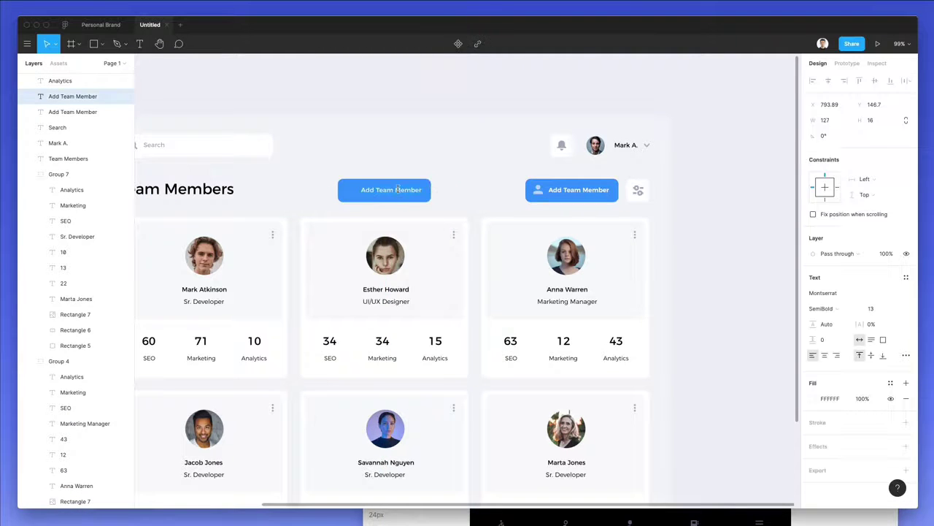
type("c")
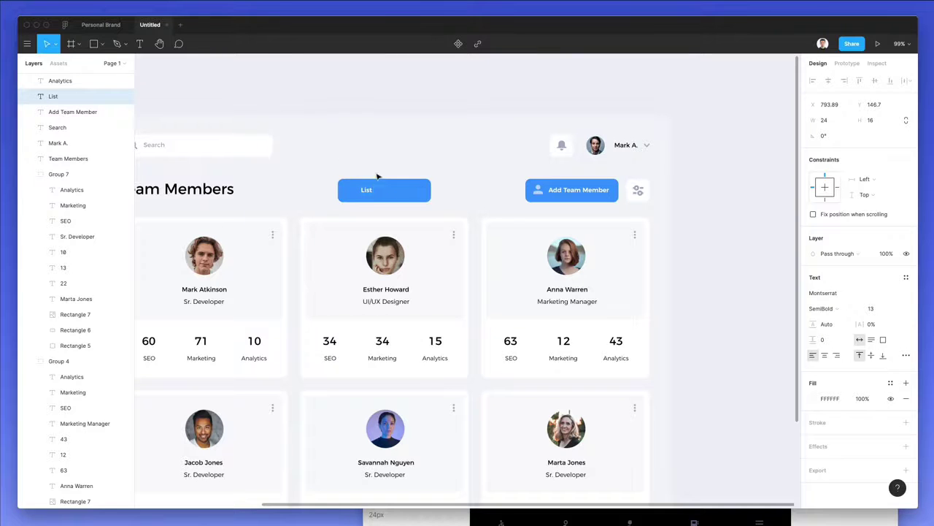
key("Escape")
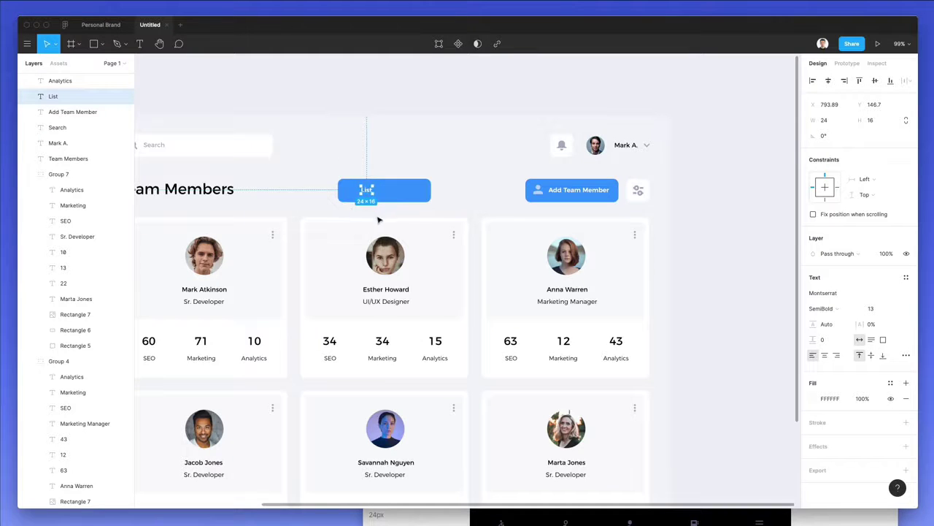
- Duplicate the List label to the right end of the copied button and change the copy to "Activity"
left_click_drag(369, 191, 421, 193)
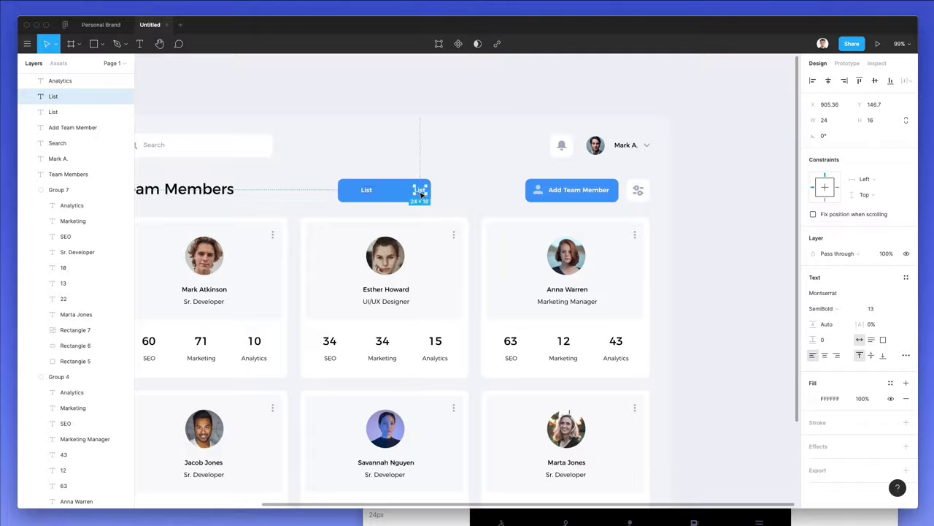
double_click(422, 192)
type("Activity")
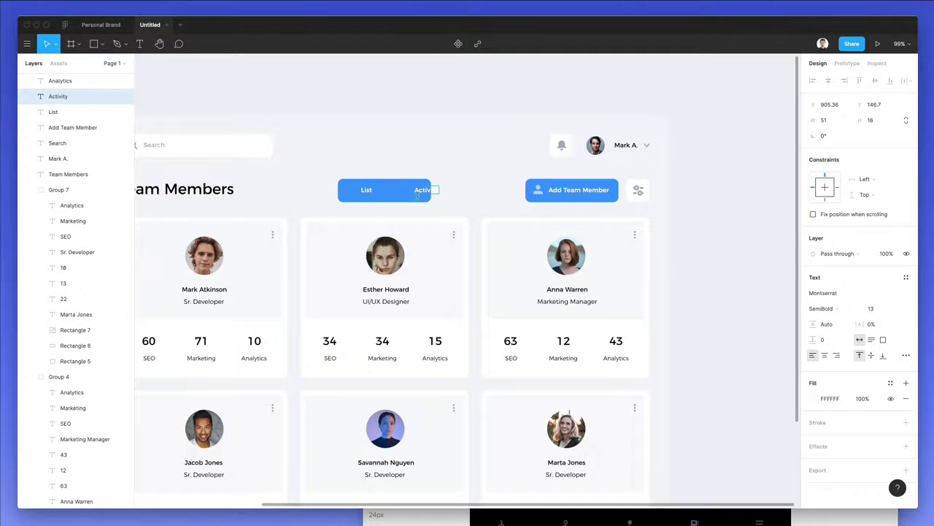
- Resize the List/Activity button to about 351 × 44 px, matching the middle card's width, and move the Activity label closer to List
key("Escape")
scroll(408, 165, "up", 5)
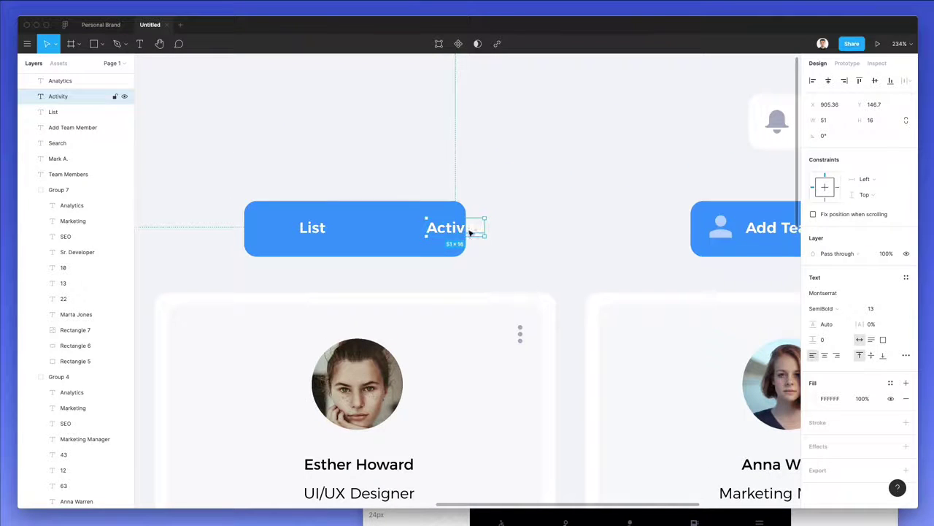
left_click_drag(471, 232, 556, 232)
left_click(424, 213)
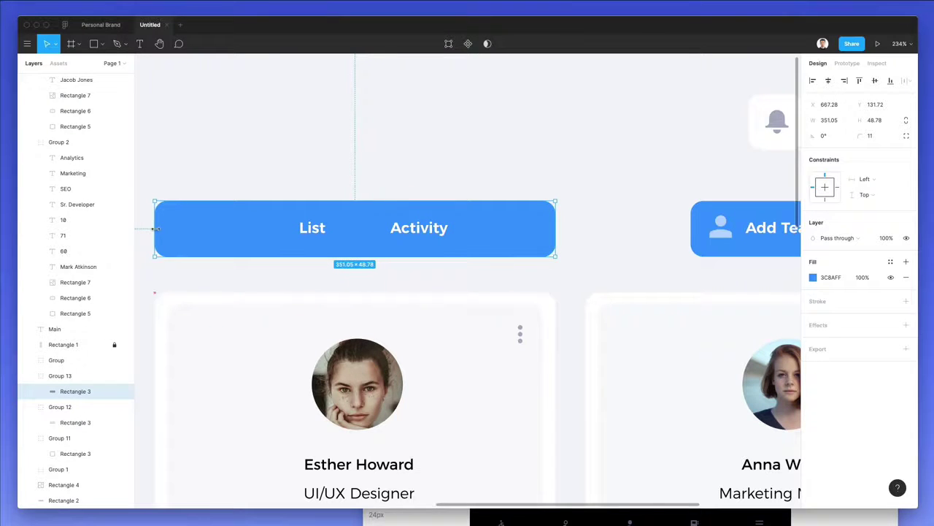
left_click_drag(343, 203, 348, 204)
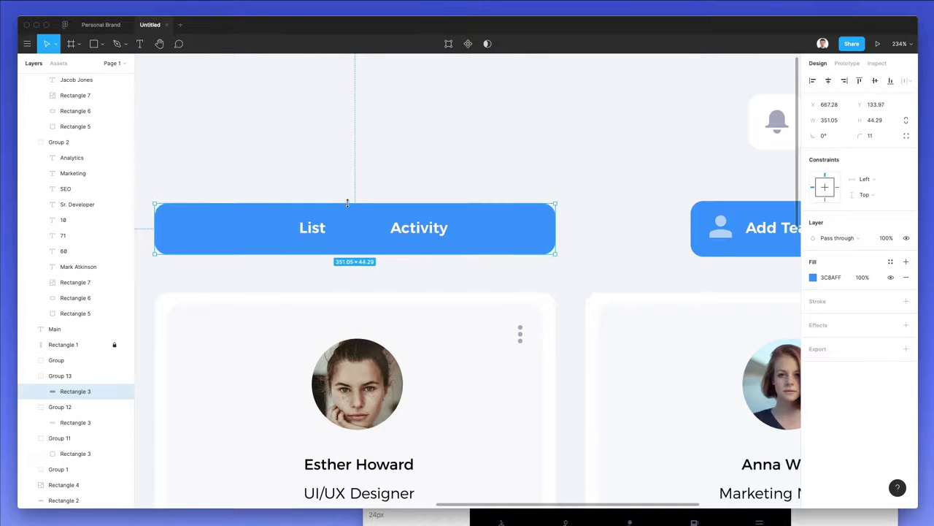
left_click(428, 183)
- Delete the List/Activity button together with both of its labels from the Team Members header row
scroll(430, 187, "down", 5, "ctrl")
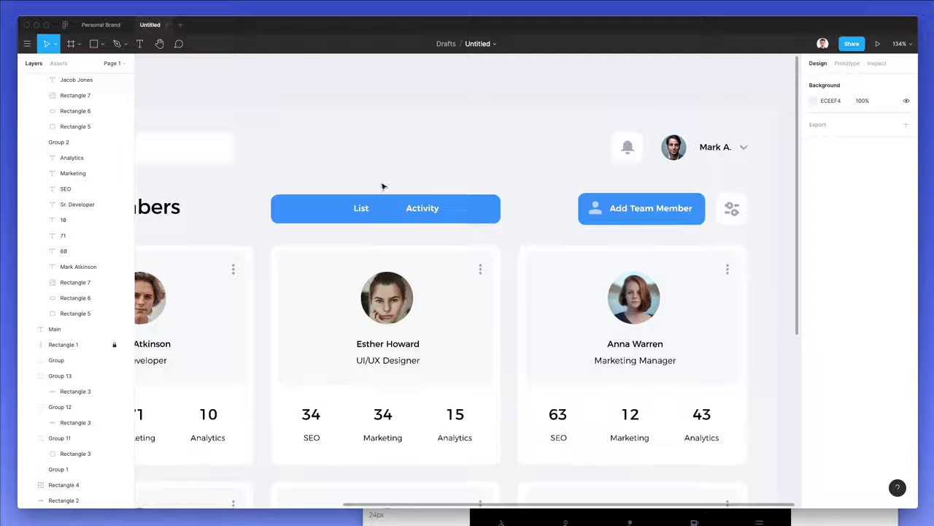
scroll(382, 183, "down", 4, "ctrl")
left_click(400, 139)
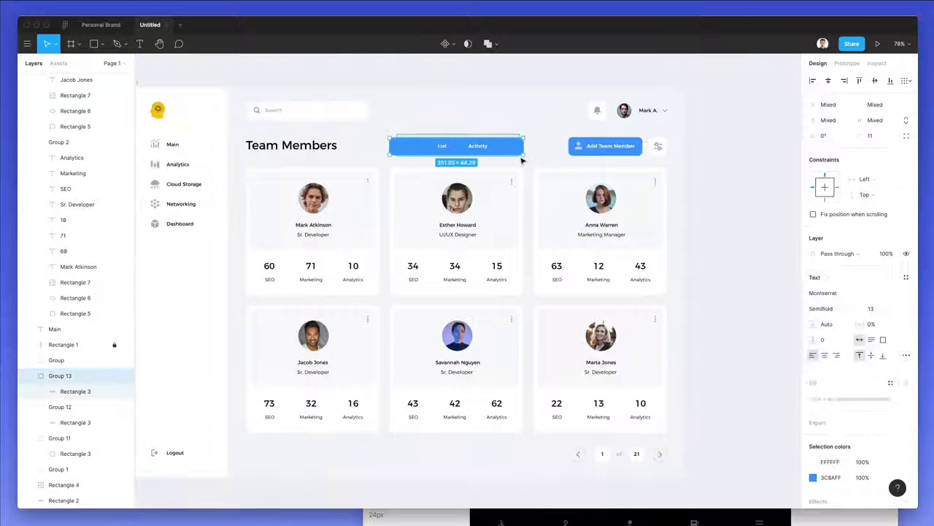
key("Delete")
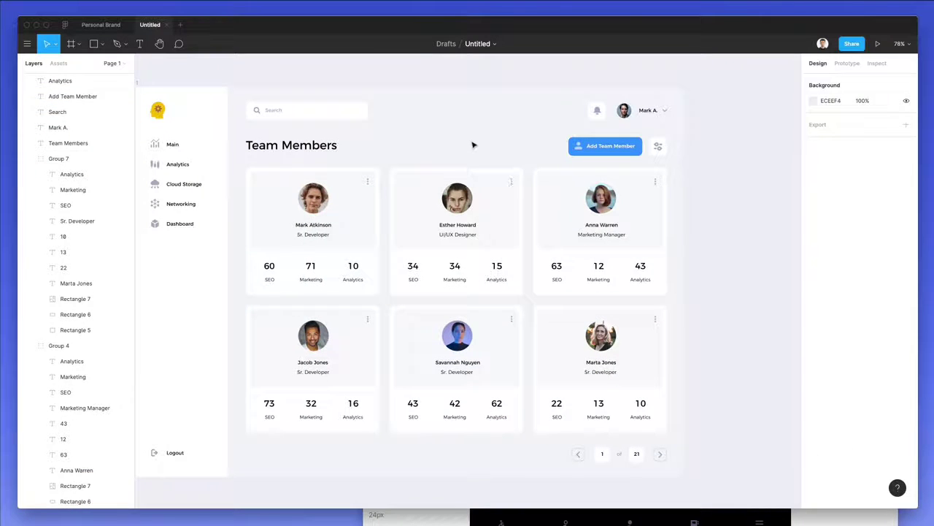
scroll(473, 146, "up", 1)
scroll(473, 146, "left", 2)
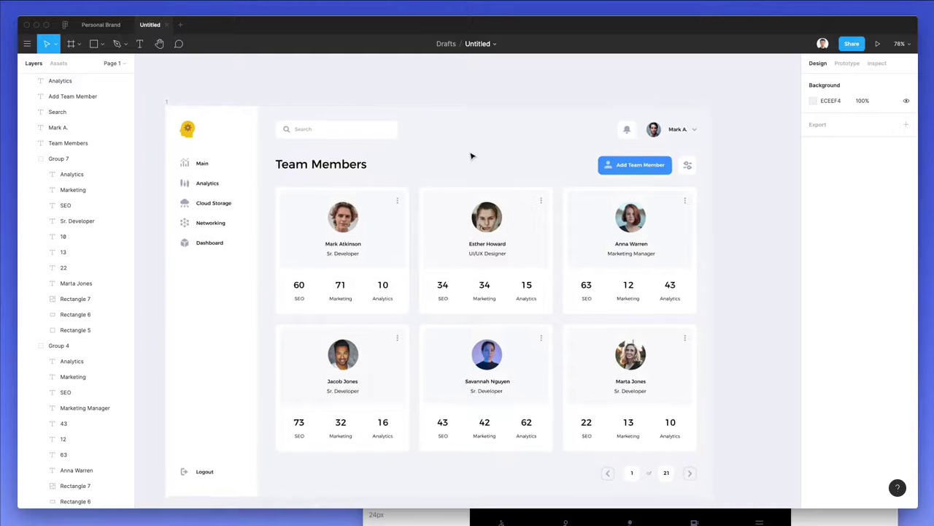
scroll(480, 153, "left", 1)
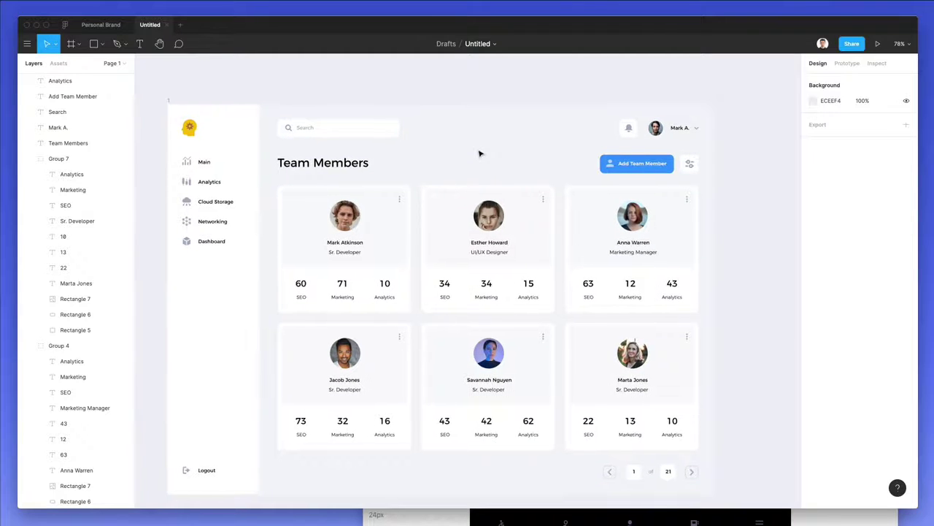